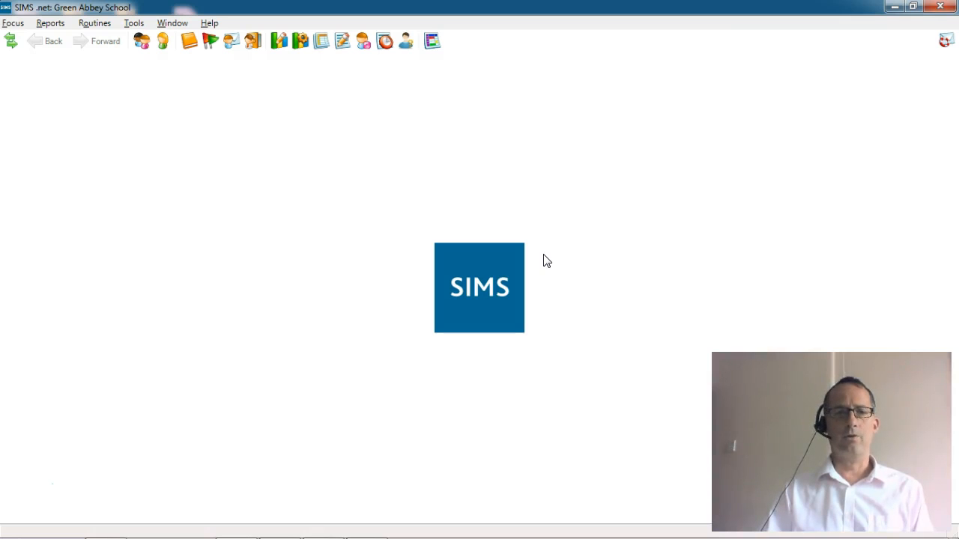
# Open the Tracking Grid Templates list in the Assessment area
pyautogui.click(419, 242)
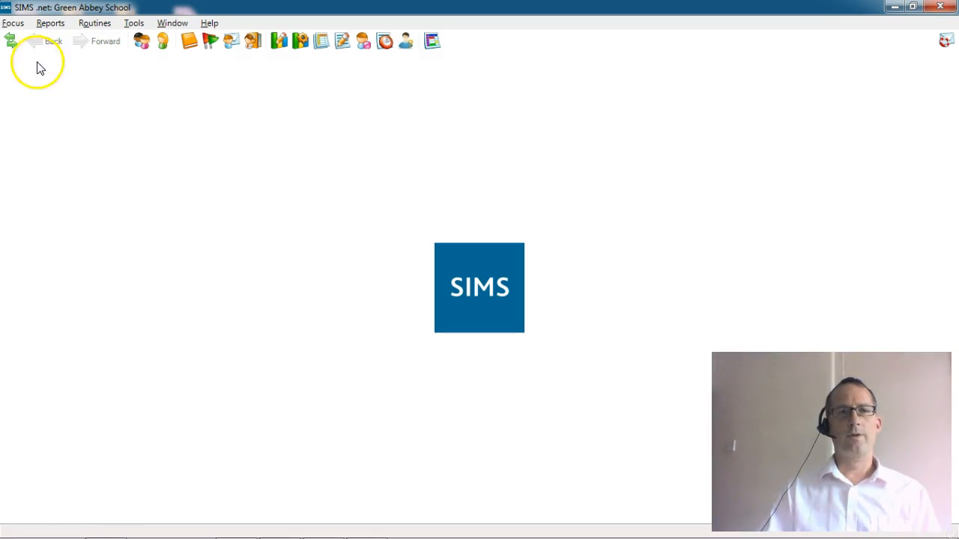
pyautogui.click(13, 23)
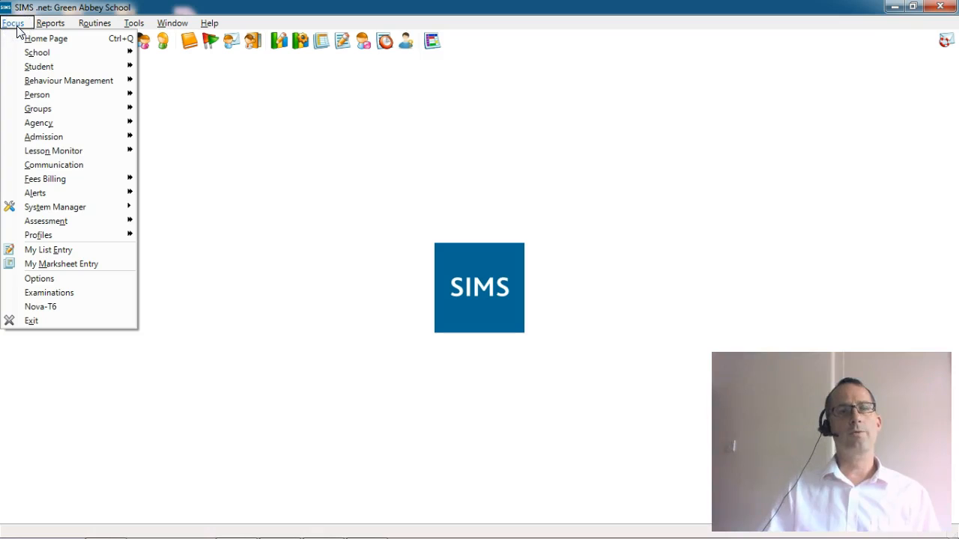
pyautogui.click(57, 220)
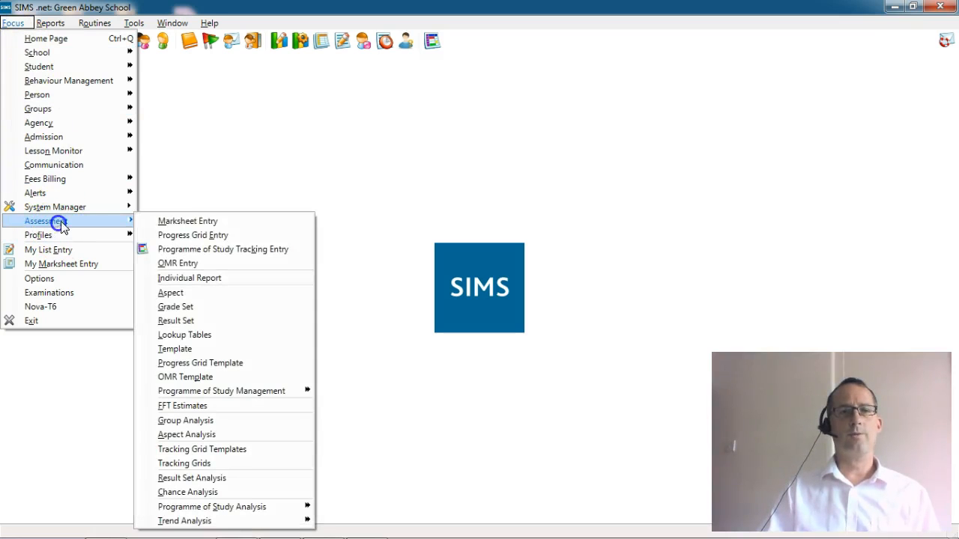
pyautogui.click(214, 462)
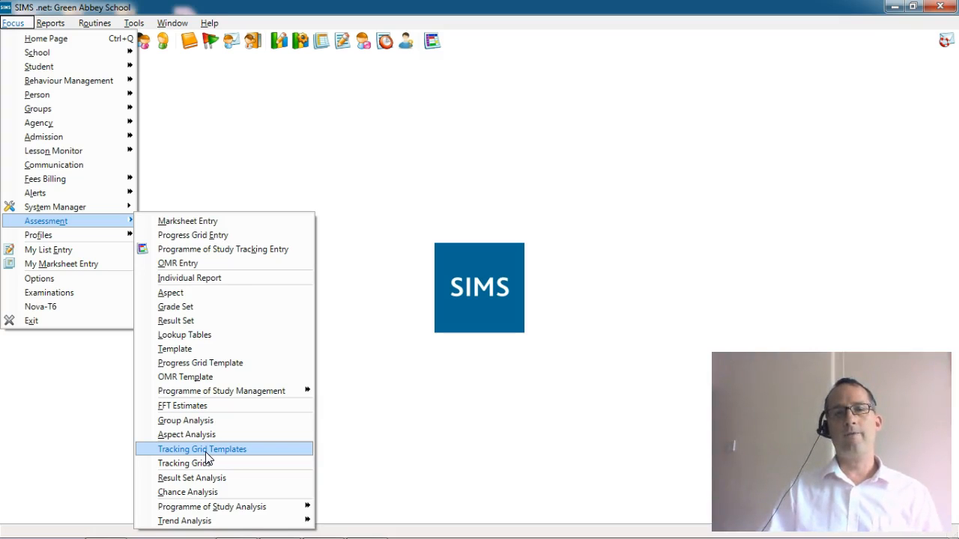
pyautogui.click(207, 452)
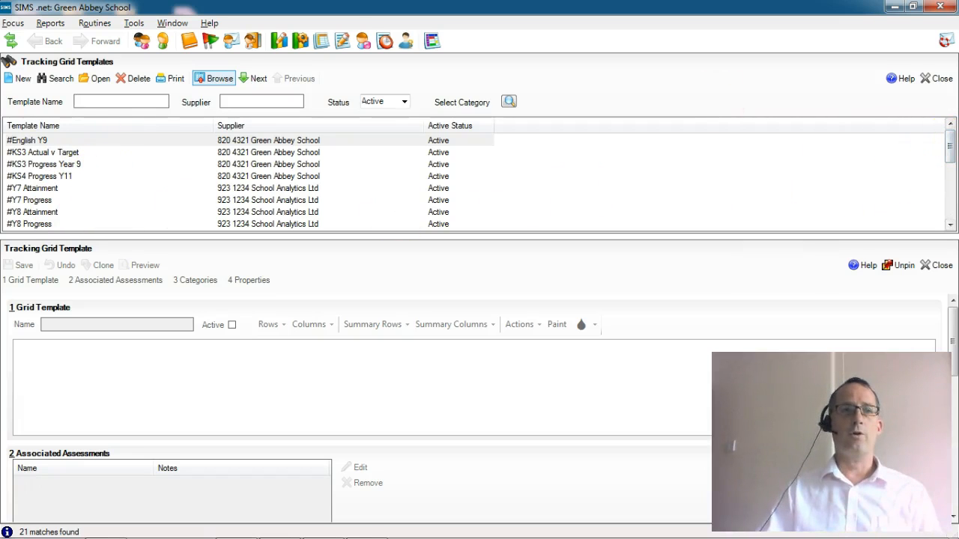
# Open the Tracking Grids browser in the Assessment area
pyautogui.click(12, 23)
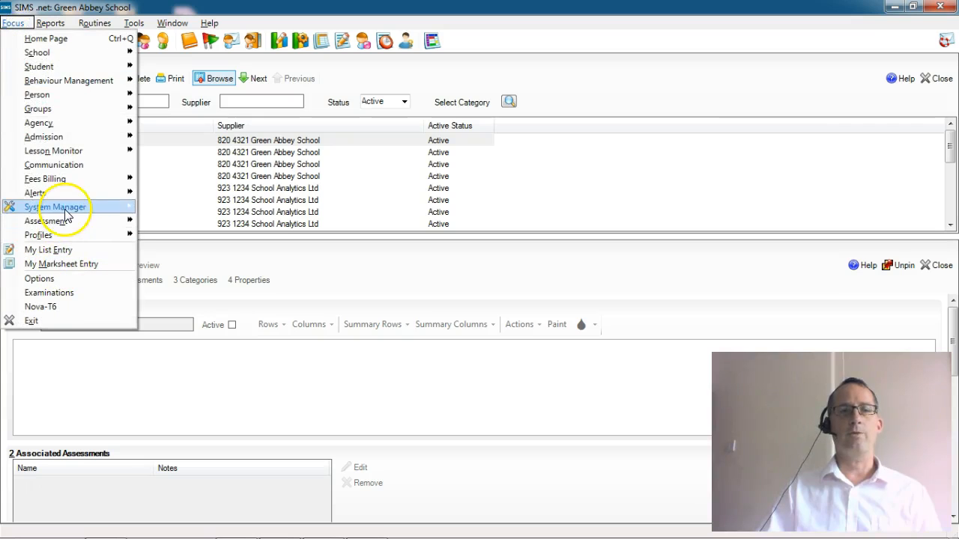
pyautogui.moveTo(66, 219)
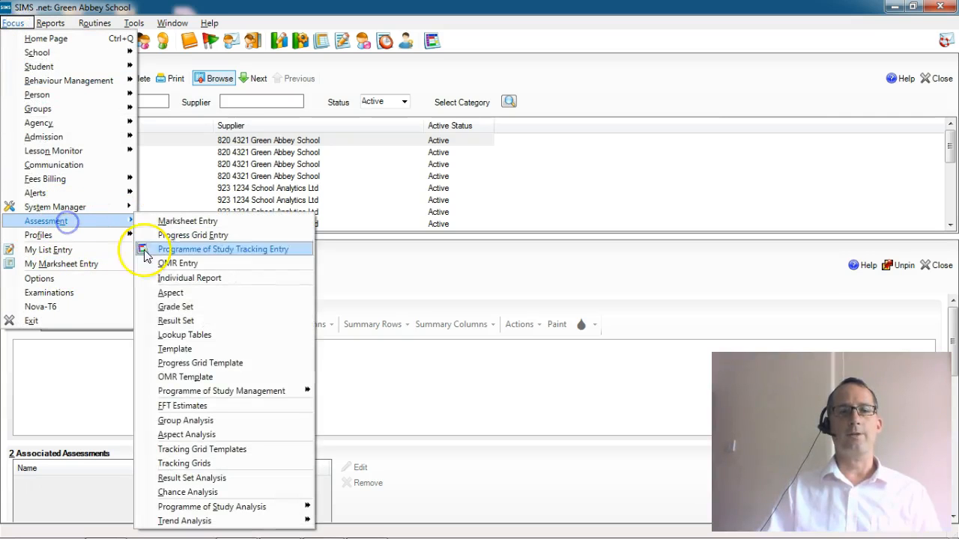
pyautogui.click(184, 465)
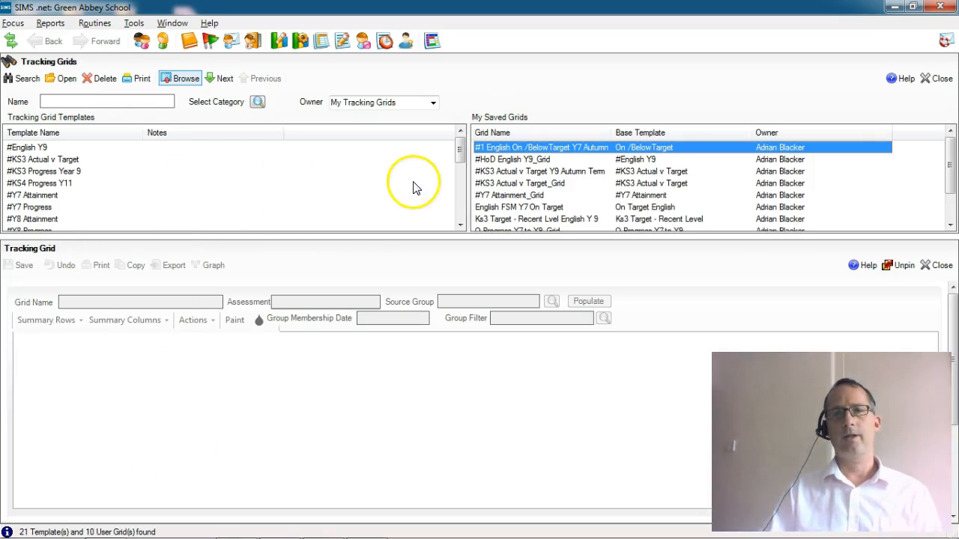
# Browse the tracking grid templates and start a new tracking grid based on the *Termly Progress template
pyautogui.click(59, 171)
pyautogui.click(42, 149)
pyautogui.click(45, 171)
pyautogui.click(50, 183)
pyautogui.click(53, 208)
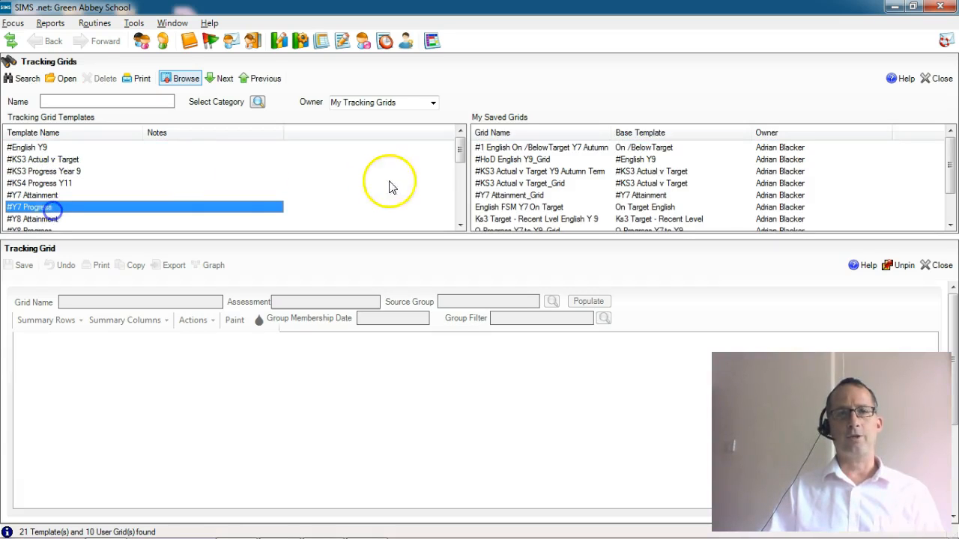
pyautogui.moveTo(460, 152); pyautogui.dragTo(457, 182)
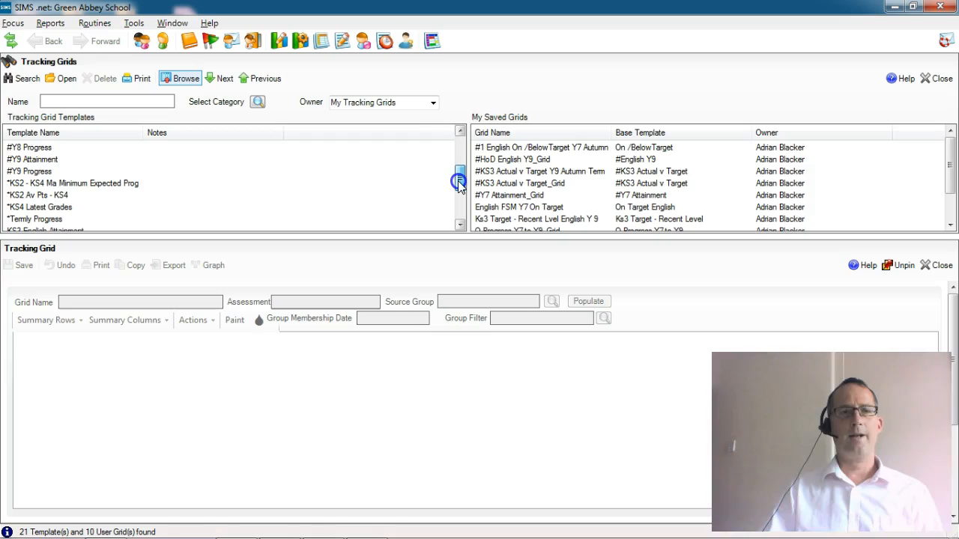
pyautogui.doubleClick(50, 225)
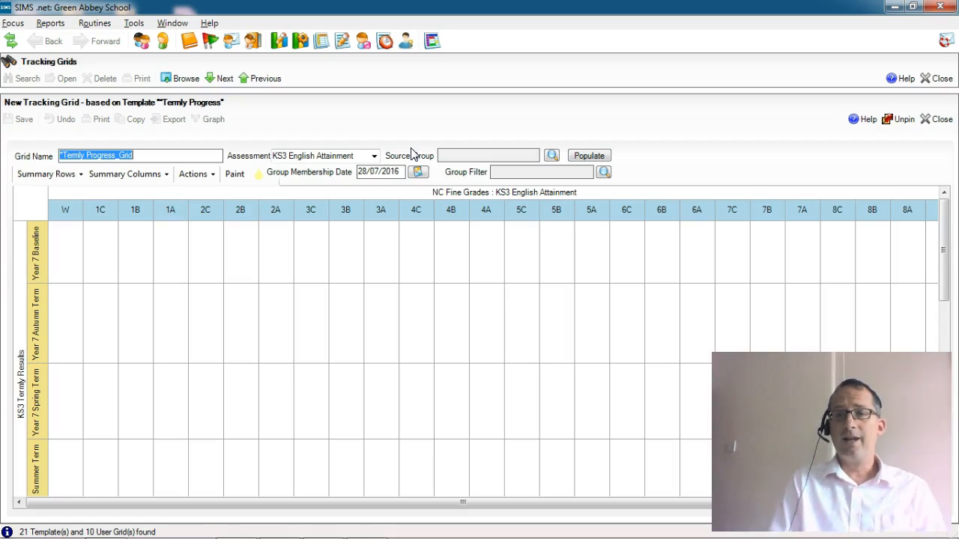
# Choose KS3 English Attainment as the assessment for the new tracking grid
pyautogui.click(411, 154)
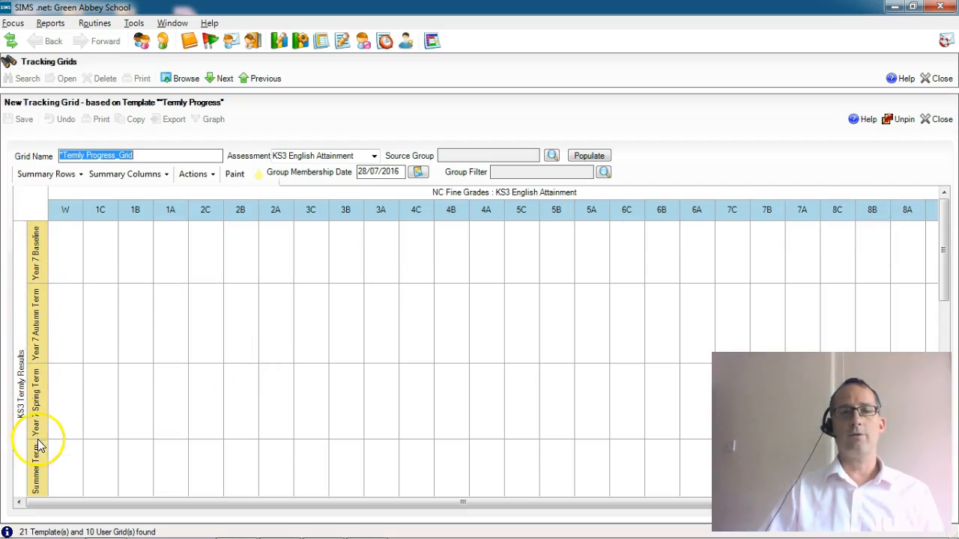
pyautogui.moveTo(945, 248); pyautogui.dragTo(925, 231)
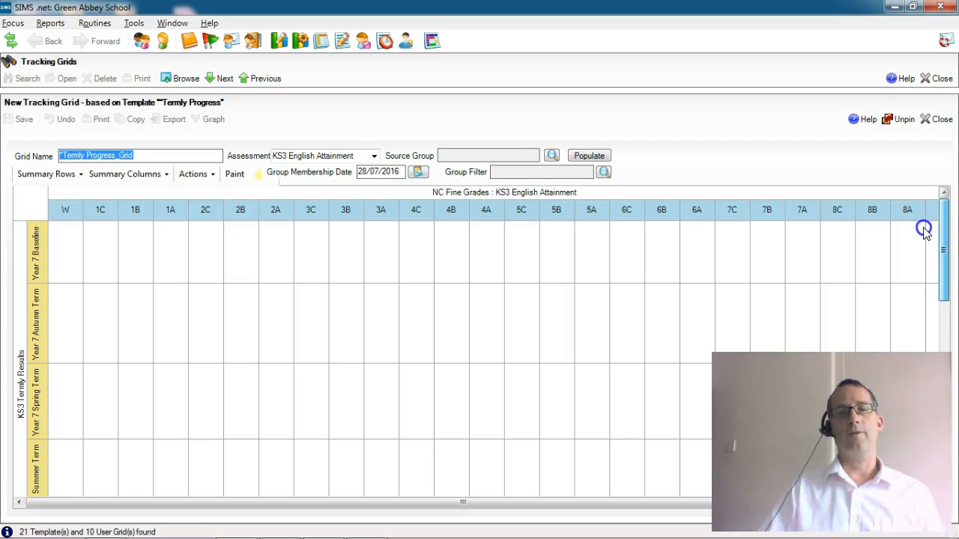
pyautogui.moveTo(923, 231); pyautogui.dragTo(923, 232)
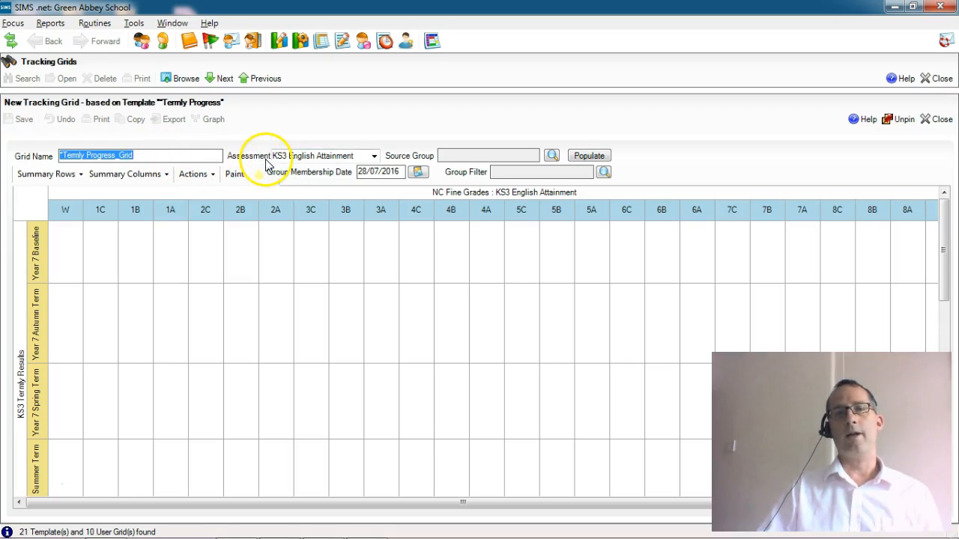
pyautogui.click(374, 155)
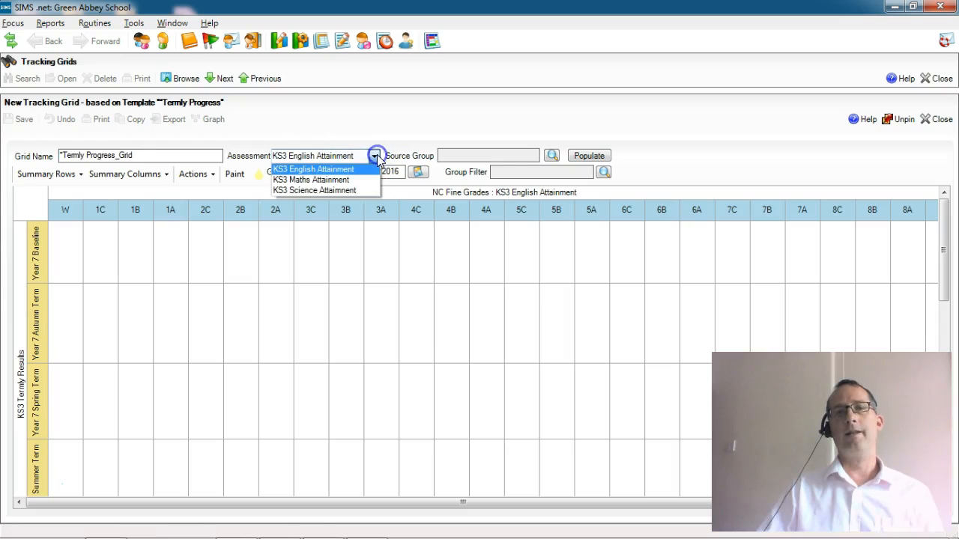
pyautogui.click(335, 171)
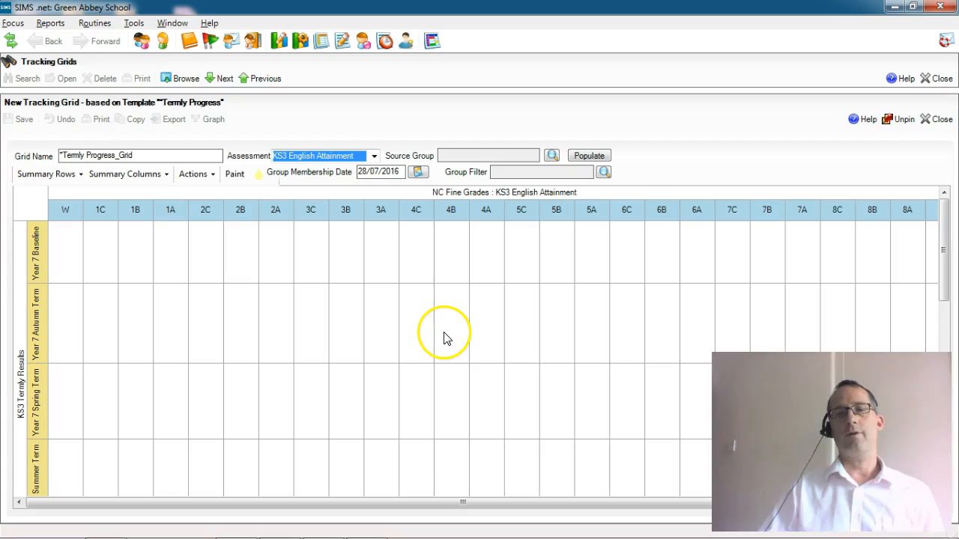
pyautogui.click(454, 315)
pyautogui.click(407, 320)
pyautogui.click(373, 319)
pyautogui.click(353, 325)
pyautogui.click(316, 342)
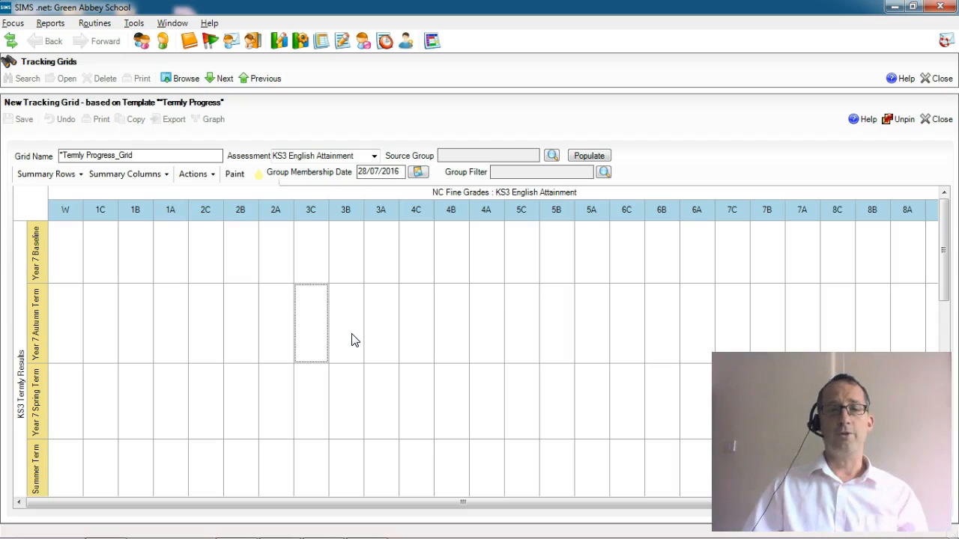
pyautogui.click(349, 322)
pyautogui.click(387, 327)
pyautogui.click(422, 331)
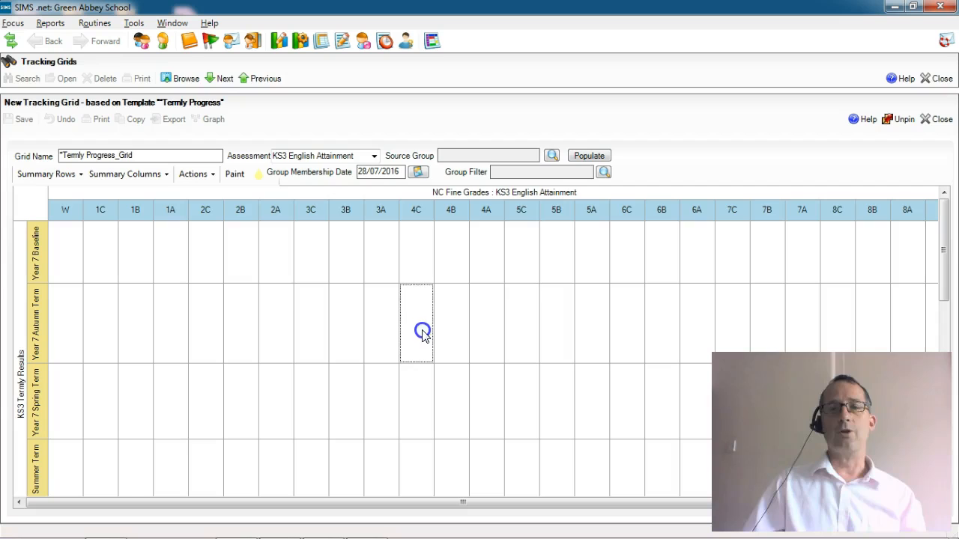
pyautogui.click(454, 335)
pyautogui.click(490, 347)
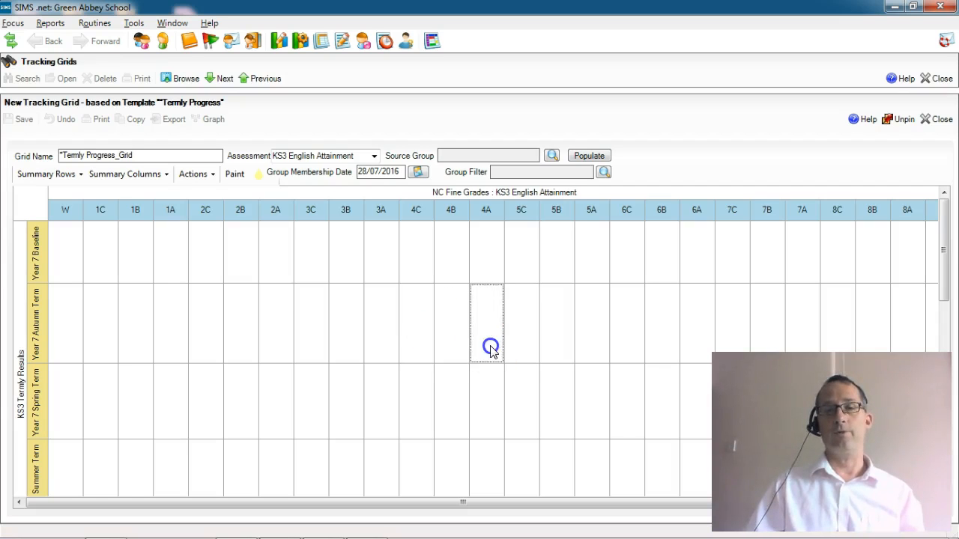
pyautogui.click(422, 336)
pyautogui.click(445, 337)
pyautogui.click(485, 334)
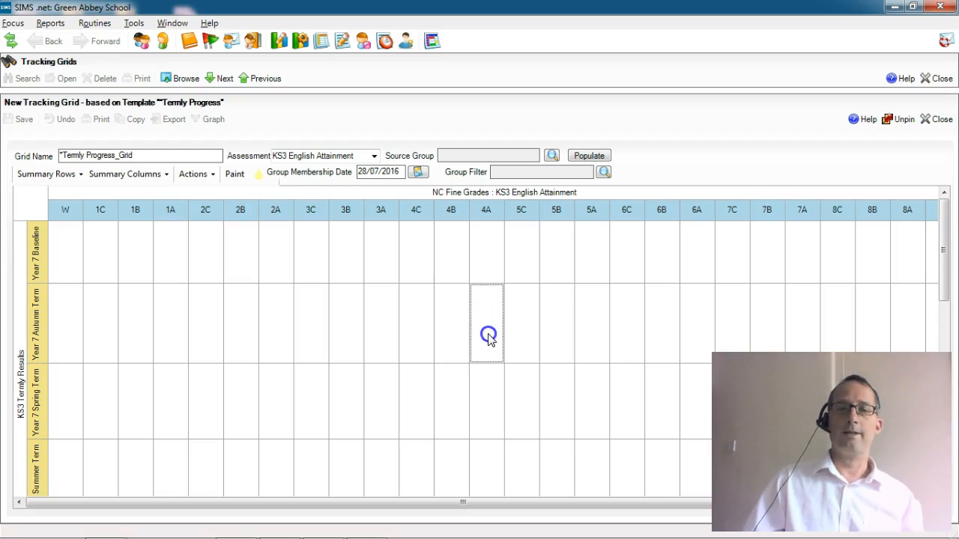
pyautogui.click(543, 342)
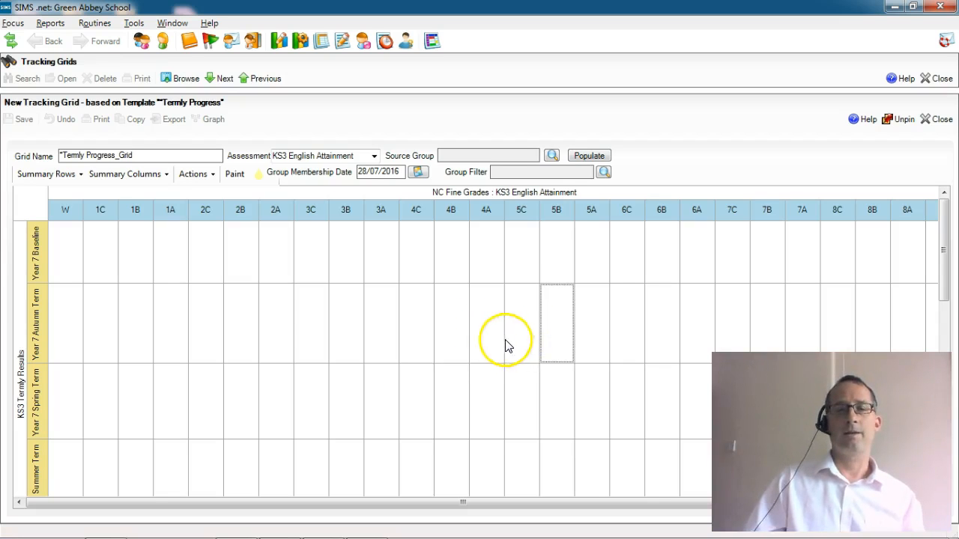
pyautogui.click(478, 335)
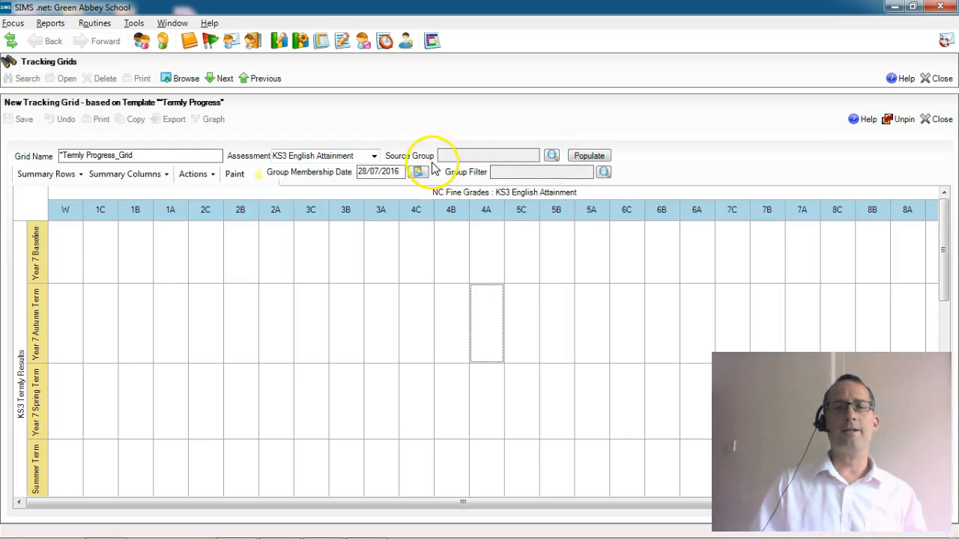
# Set the source group to registration group 9B and populate the tracking grid with its pupils' results
pyautogui.click(553, 157)
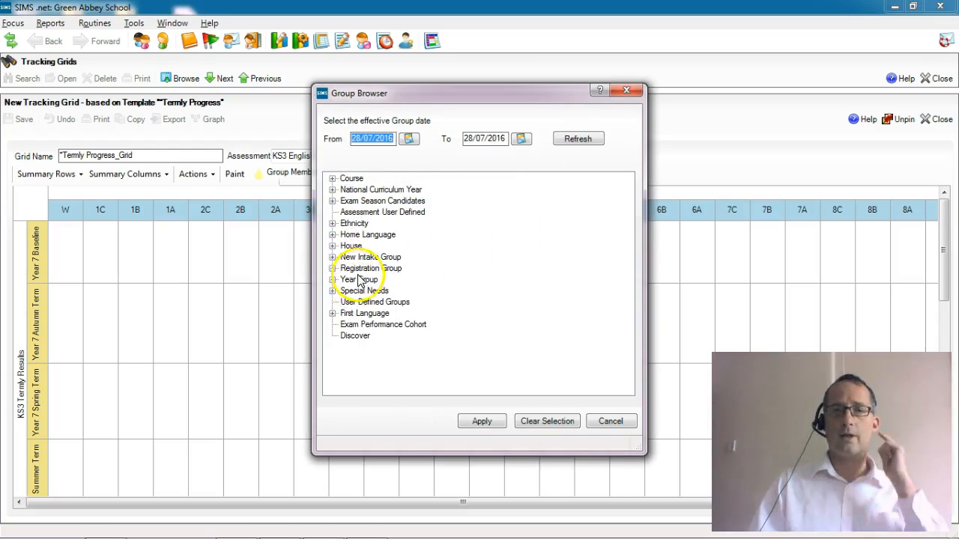
pyautogui.click(332, 268)
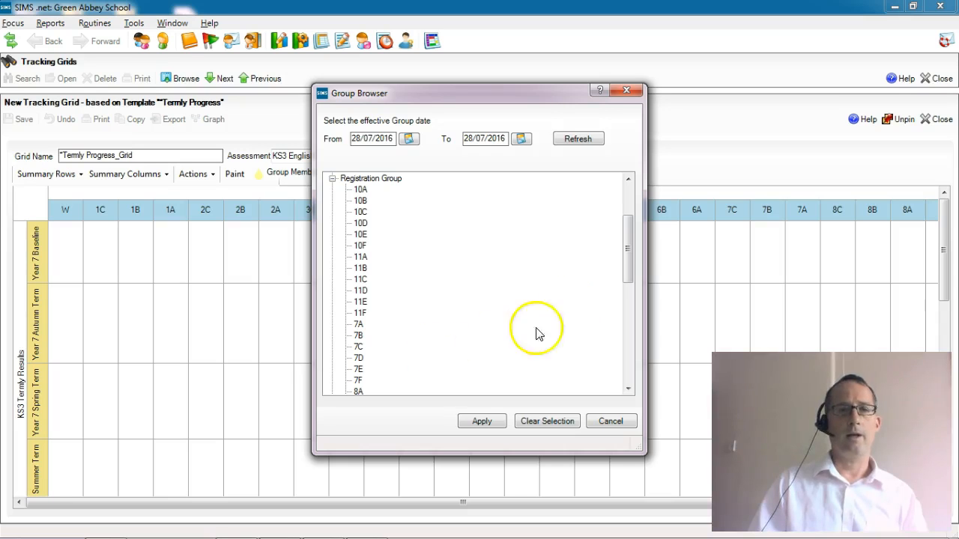
pyautogui.moveTo(627, 251); pyautogui.dragTo(628, 311)
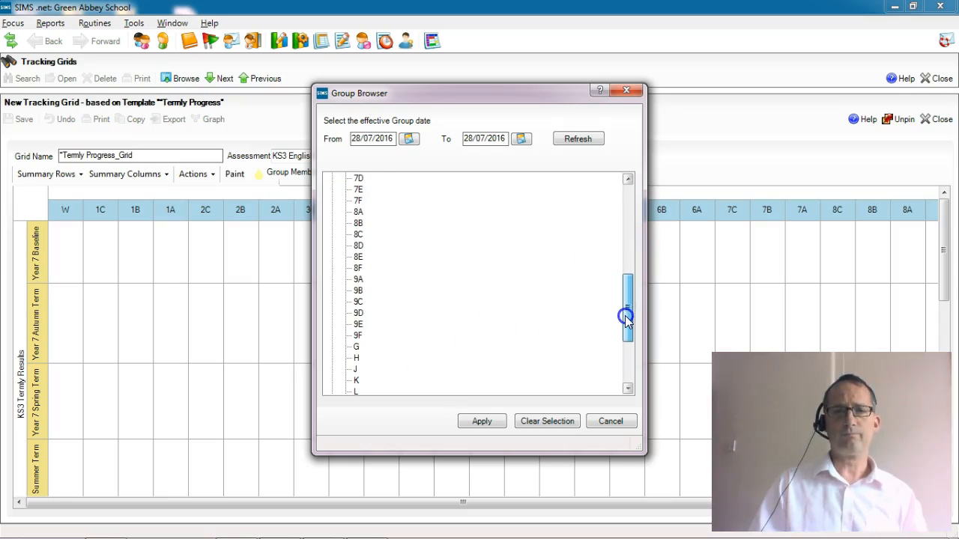
pyautogui.click(359, 292)
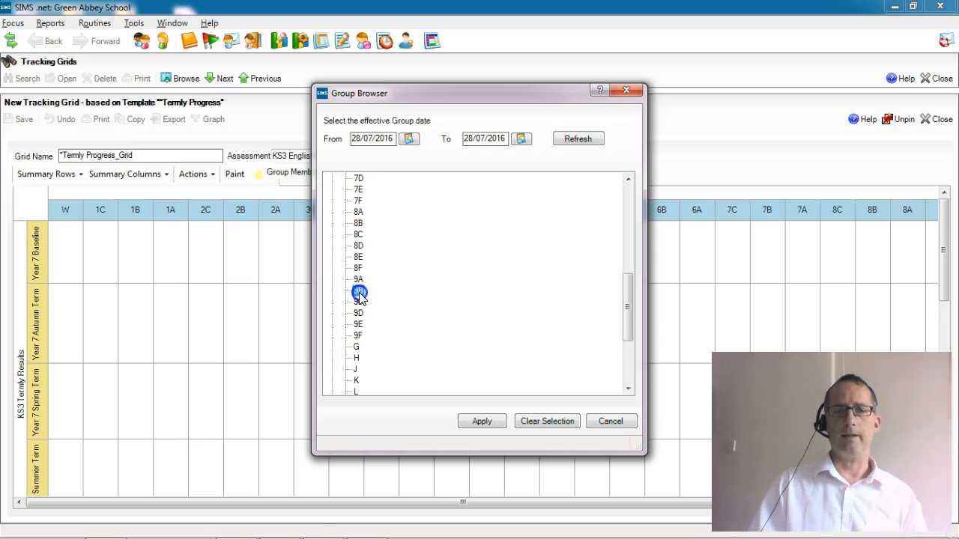
pyautogui.click(469, 423)
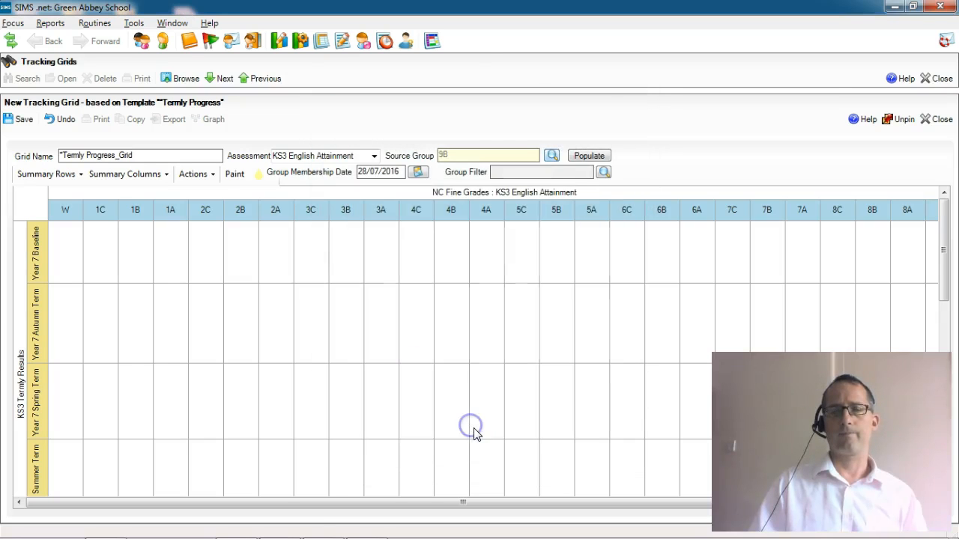
pyautogui.click(520, 293)
pyautogui.click(584, 156)
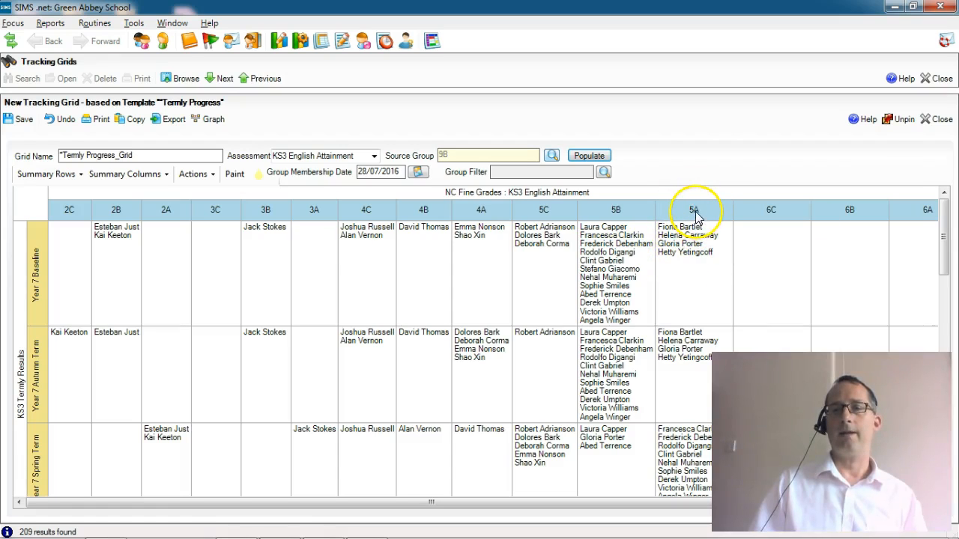
# Examine how the pupils in the populated grid progress across the grades from the Year 7 Baseline to Year 9
pyautogui.moveTo(944, 253); pyautogui.dragTo(941, 294)
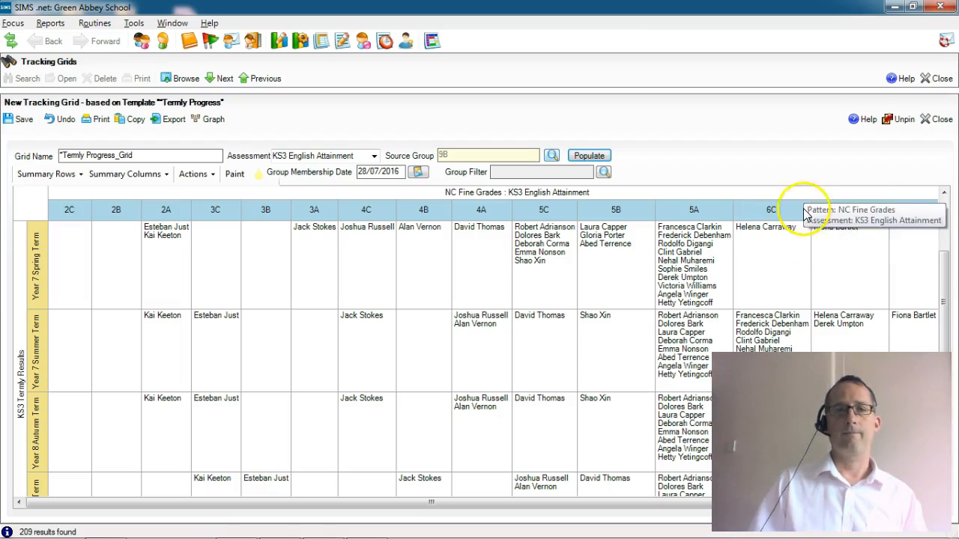
pyautogui.moveTo(944, 270)
pyautogui.mouseDown()
pyautogui.moveTo(943, 346)
pyautogui.moveTo(942, 258)
pyautogui.mouseUp()
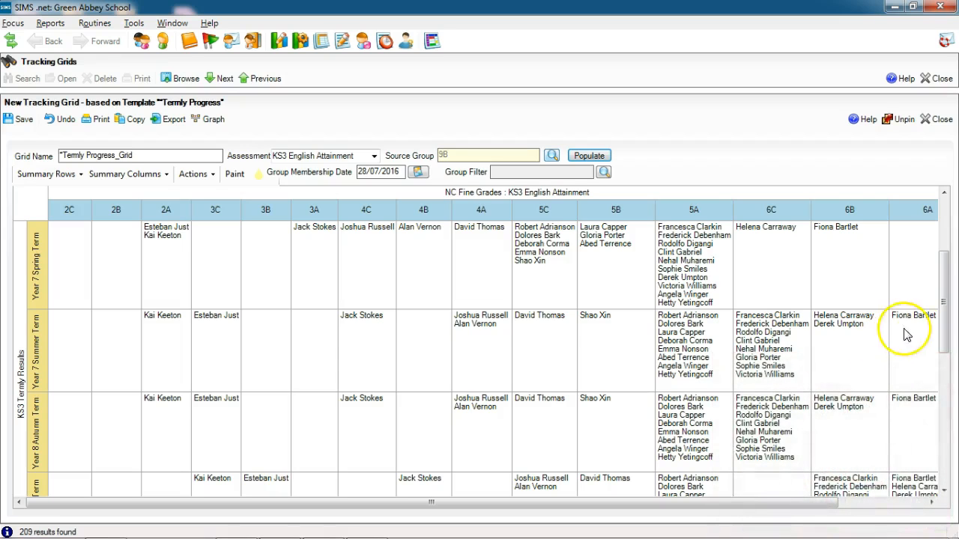
pyautogui.moveTo(936, 270); pyautogui.dragTo(943, 395)
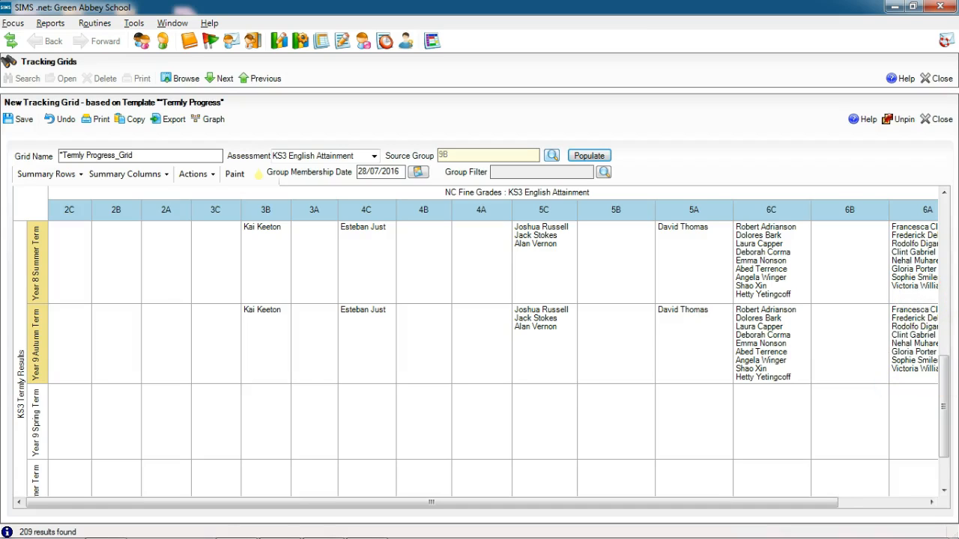
pyautogui.moveTo(943, 407); pyautogui.dragTo(950, 364)
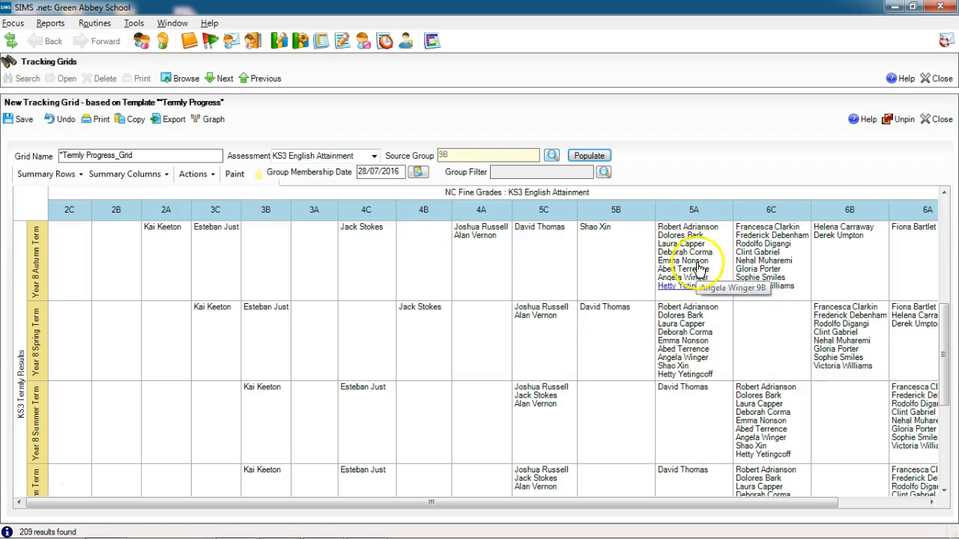
pyautogui.moveTo(948, 341); pyautogui.dragTo(947, 254)
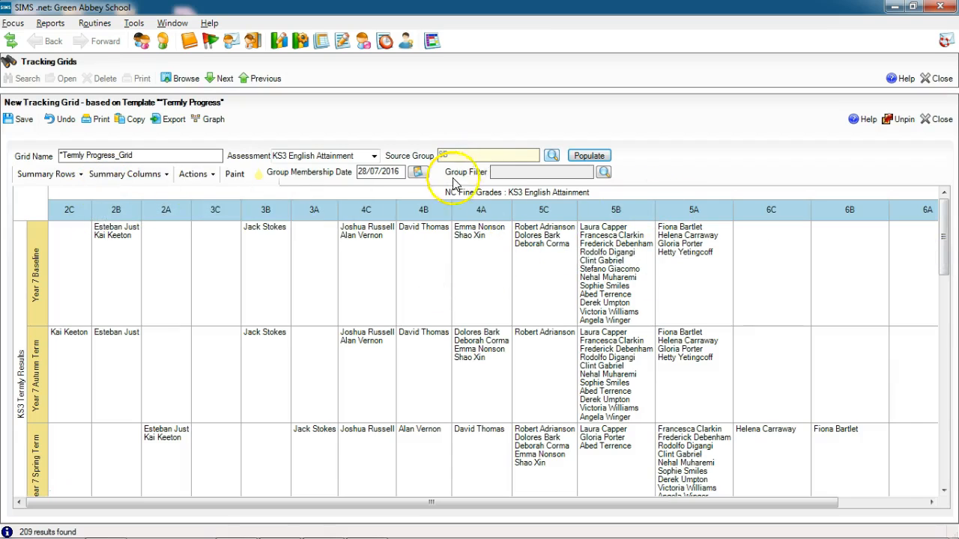
# Filter the tracking grid to pupils whose Pupil Premium Indicator is True and repopulate it
pyautogui.click(606, 172)
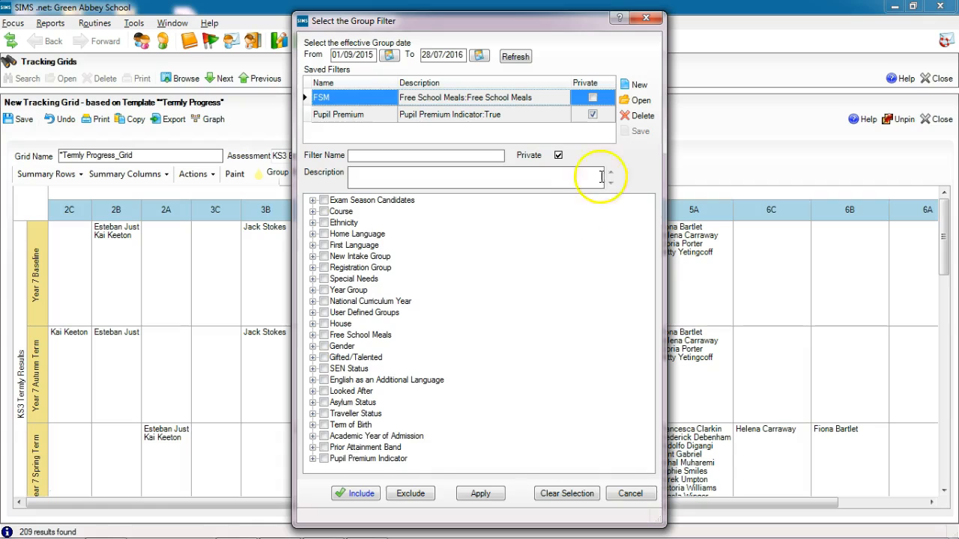
pyautogui.click(312, 460)
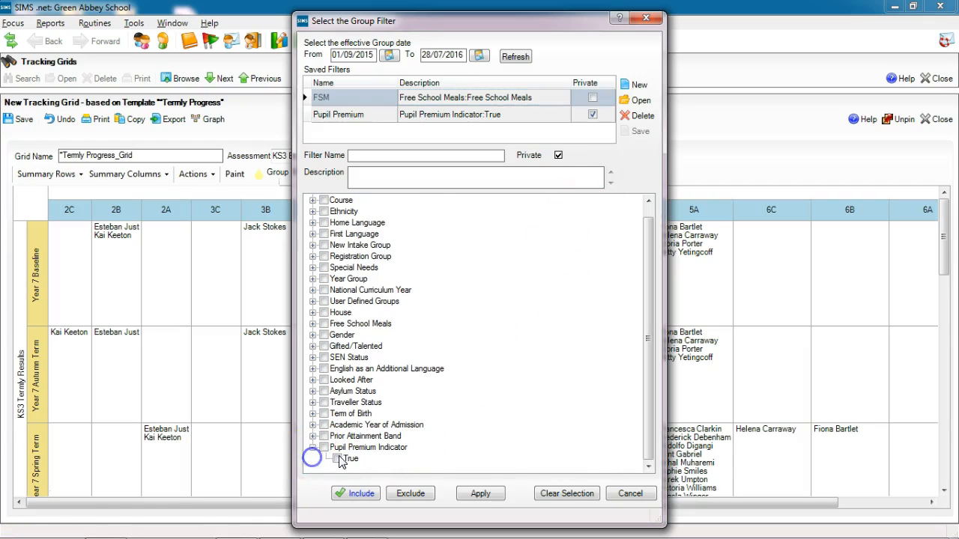
pyautogui.click(337, 459)
pyautogui.click(483, 497)
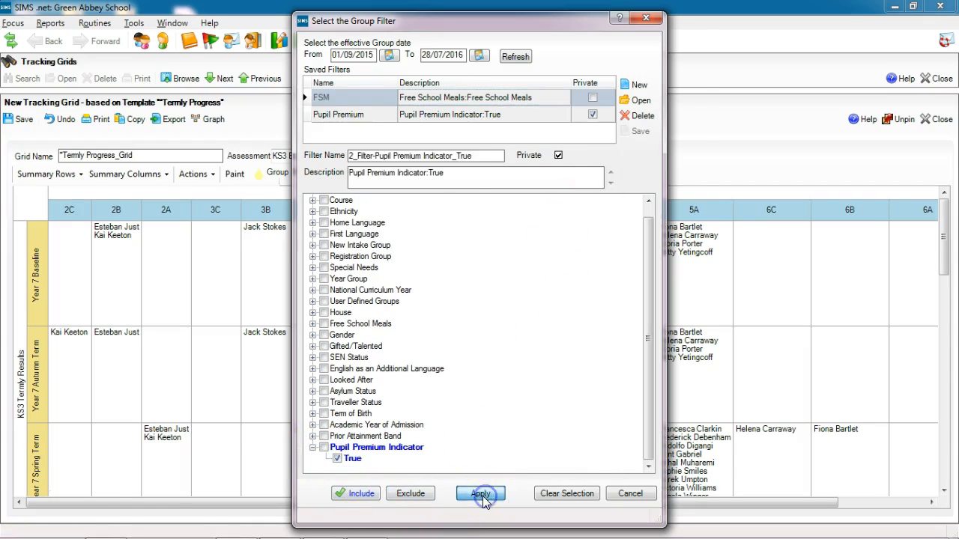
pyautogui.click(590, 155)
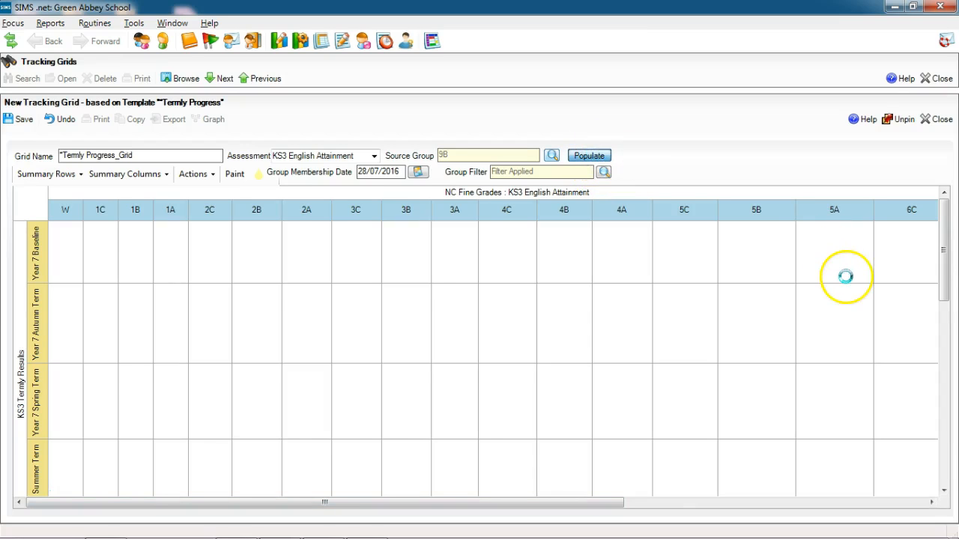
pyautogui.moveTo(943, 291); pyautogui.dragTo(940, 385)
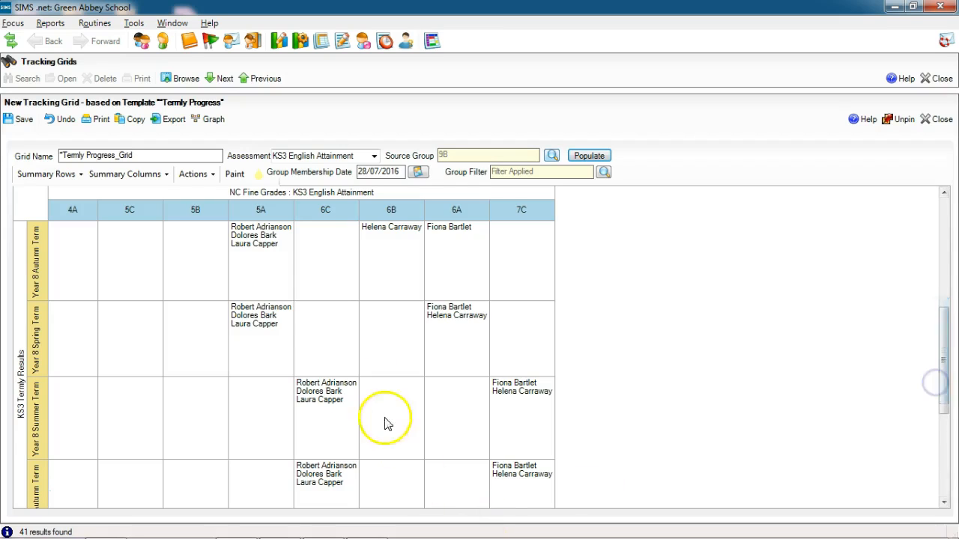
# Review the record of the pupil at grade 6A in the Year 8 Autumn Term and return to the tracking grid
pyautogui.click(452, 228)
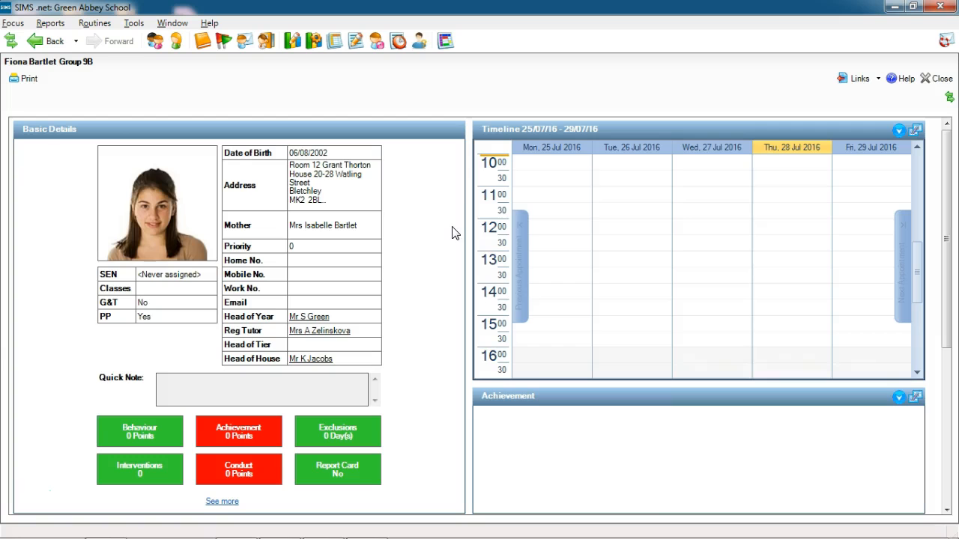
pyautogui.moveTo(943, 184); pyautogui.dragTo(921, 391)
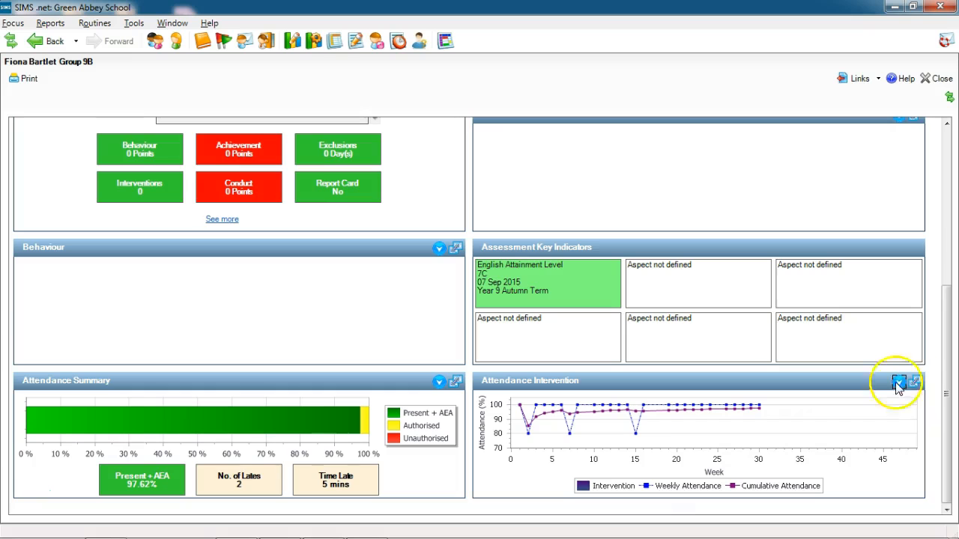
pyautogui.click(44, 42)
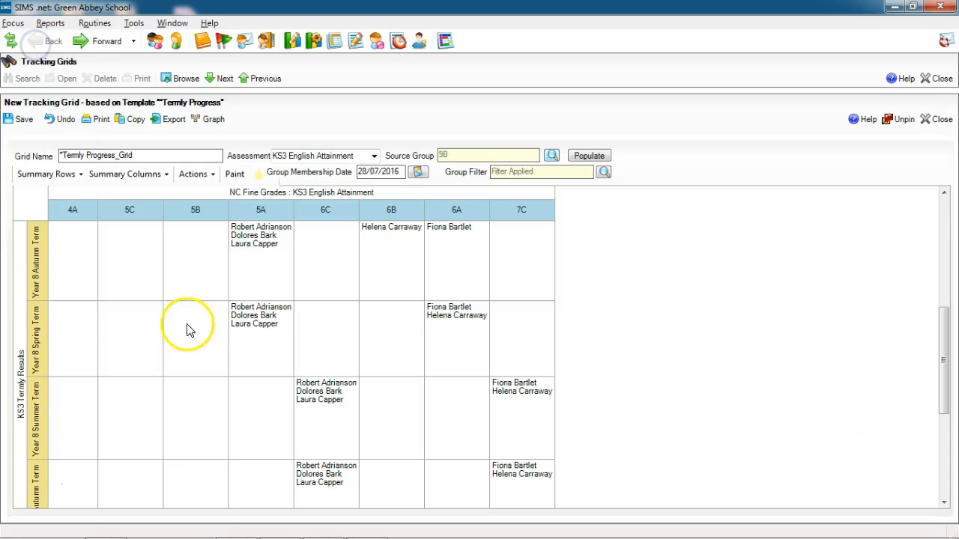
# Switch the tracking grid's assessment to KS3 Maths Attainment and repopulate it
pyautogui.click(374, 157)
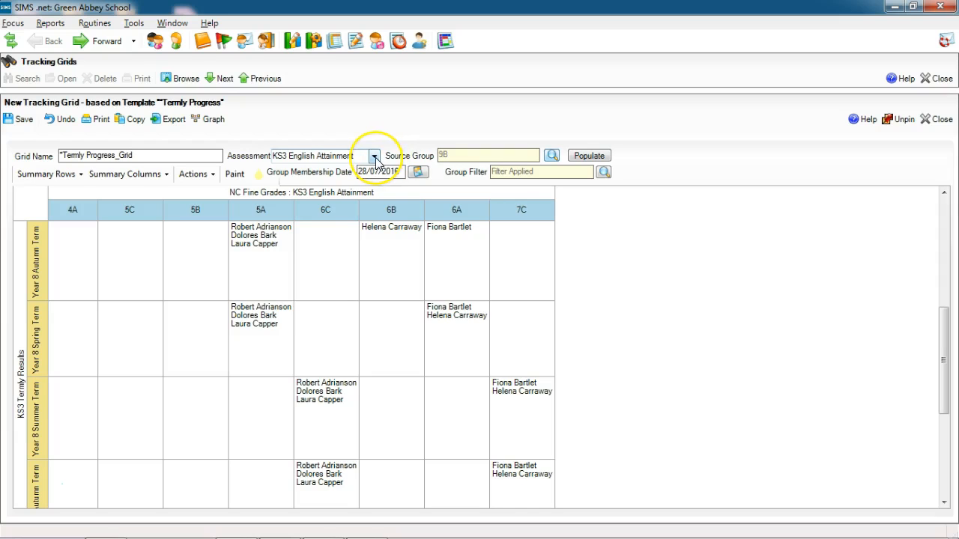
pyautogui.click(375, 157)
pyautogui.click(354, 186)
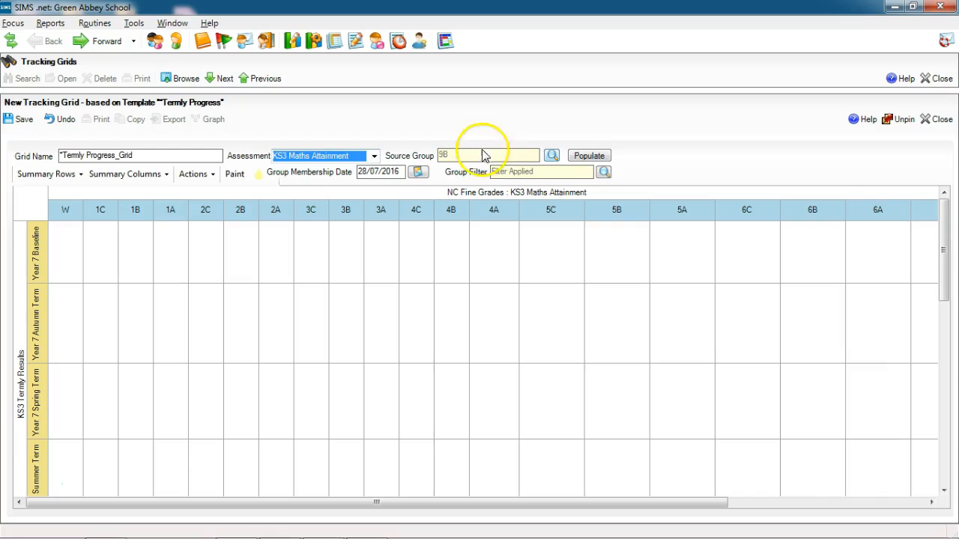
pyautogui.click(592, 157)
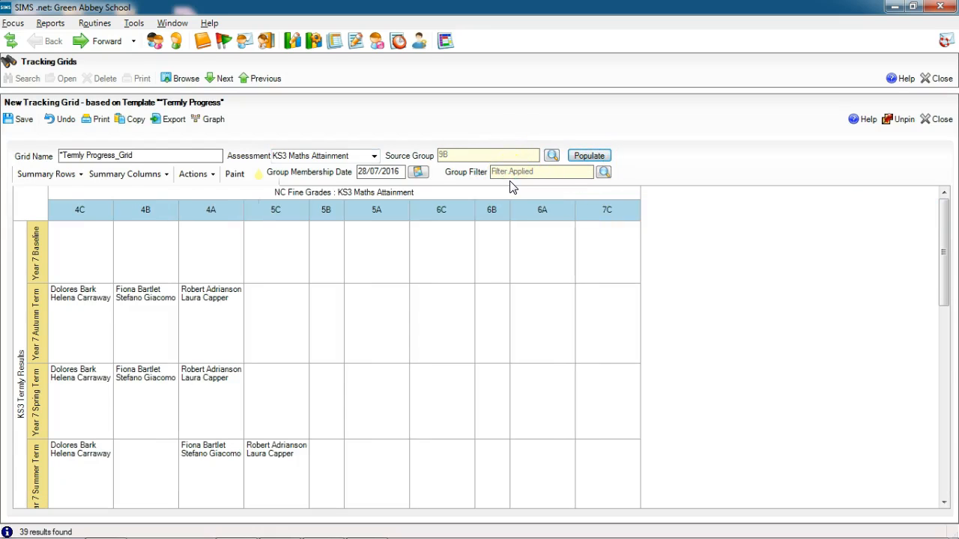
pyautogui.moveTo(944, 252); pyautogui.dragTo(921, 240)
# Browse for a new source group and refresh the available groups with both effective dates, From and To, set to 28/06/2016
pyautogui.click(556, 161)
pyautogui.click(552, 158)
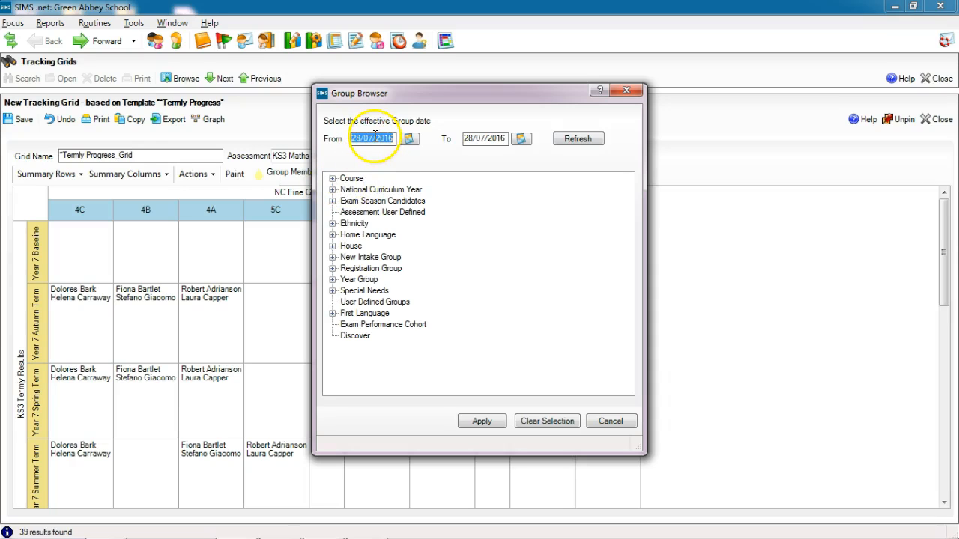
pyautogui.click(333, 178)
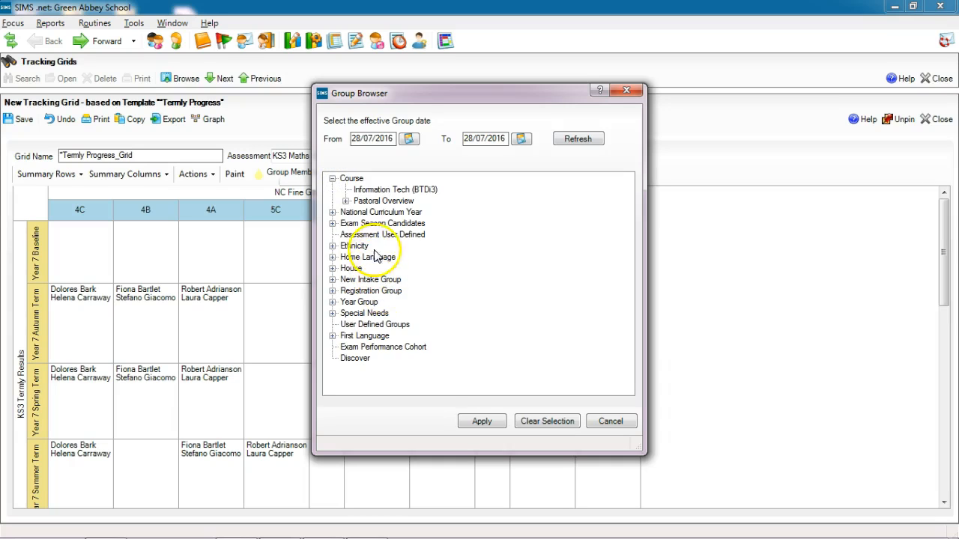
pyautogui.click(379, 143)
pyautogui.click(491, 138)
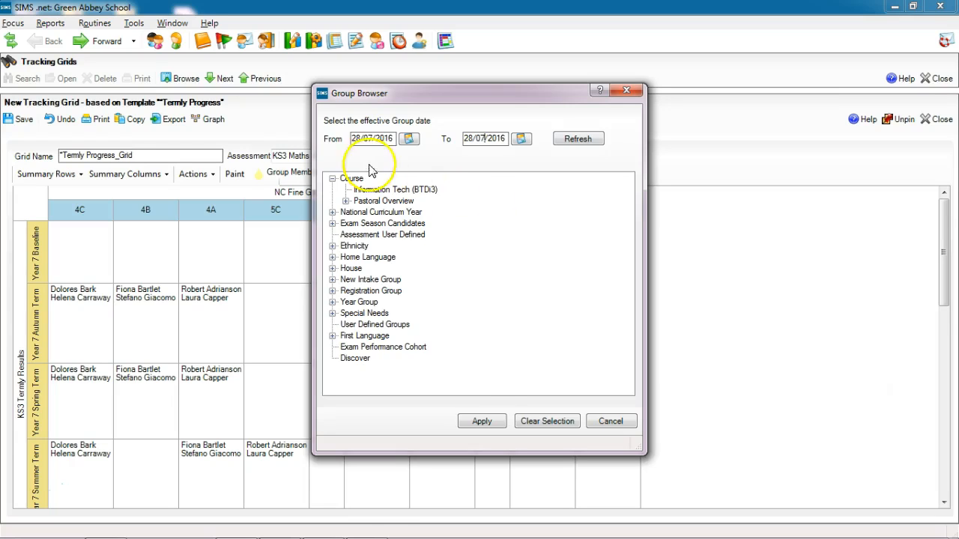
pyautogui.click(367, 139)
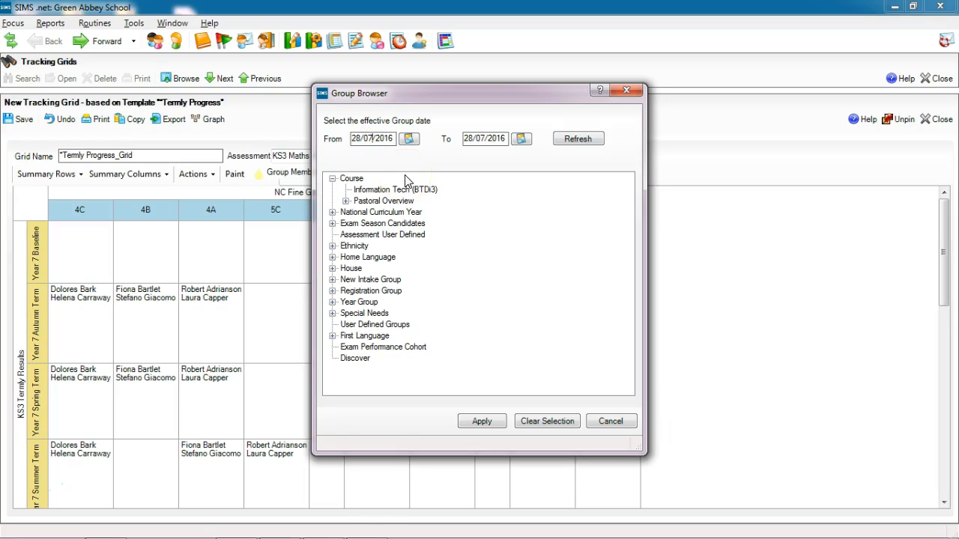
pyautogui.press('BackSpace')
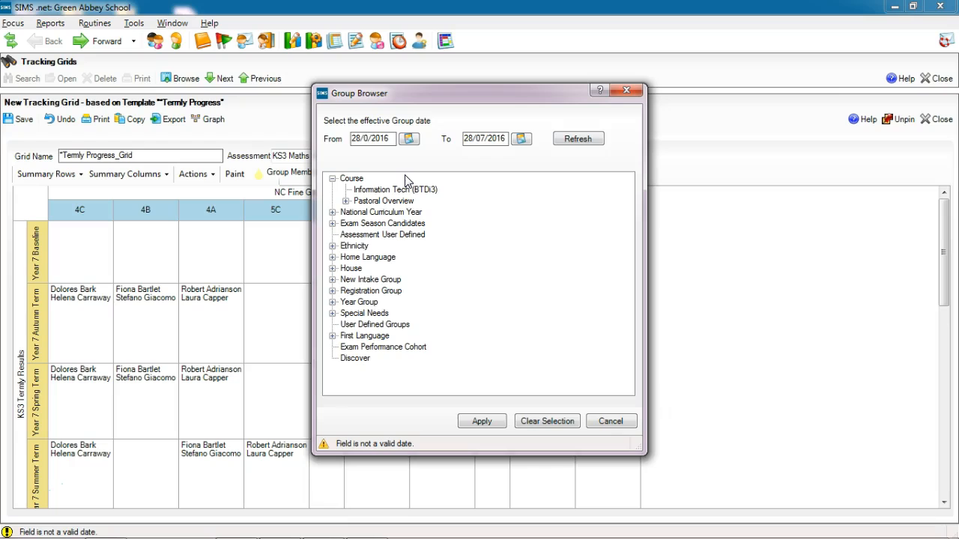
pyautogui.write('6')
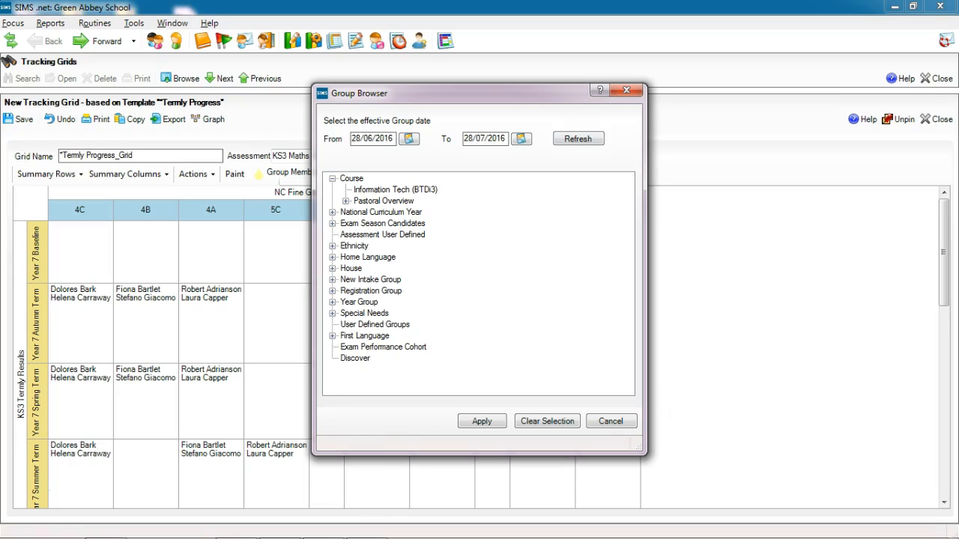
pyautogui.click(486, 138)
pyautogui.press('BackSpace')
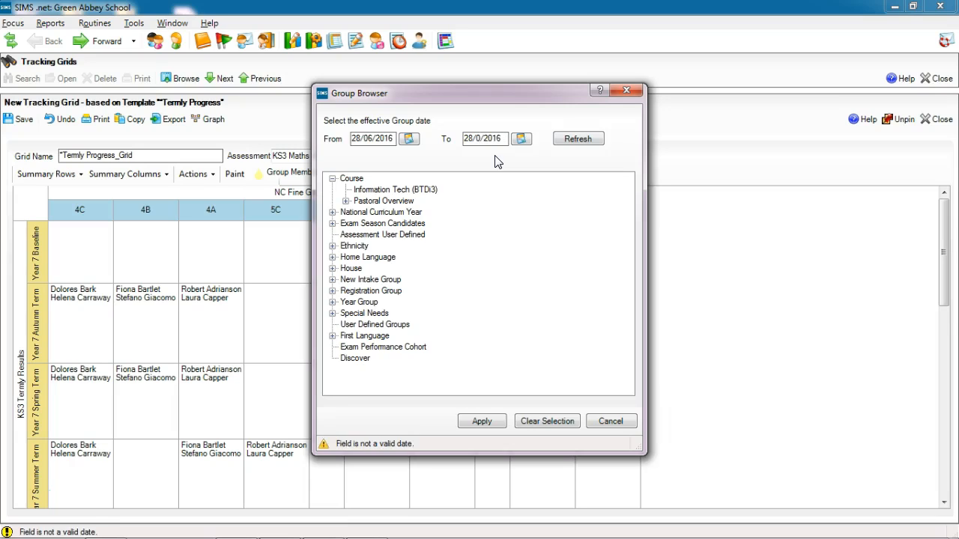
pyautogui.write('6')
pyautogui.click(581, 141)
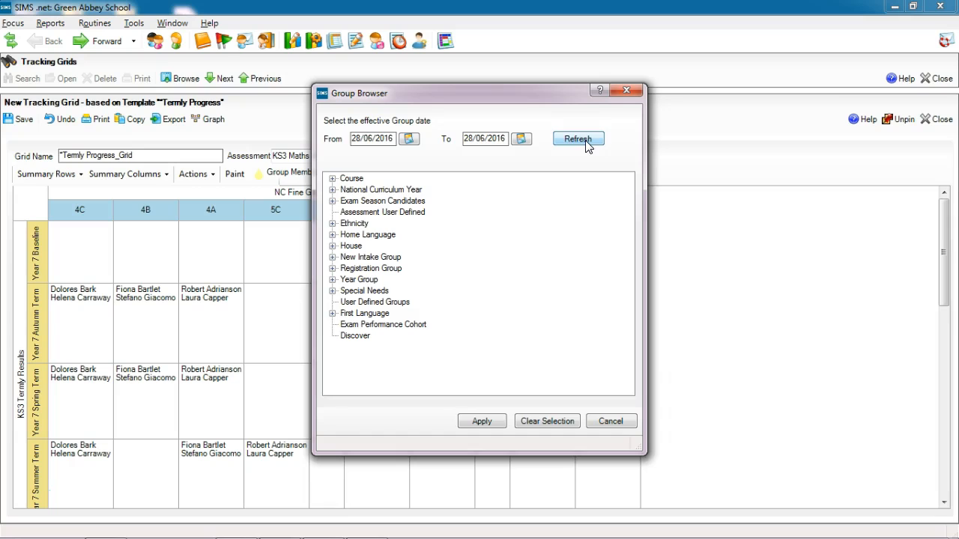
# Set the source group to class 9y/En1 15/16 from the English (KStg3) course
pyautogui.click(332, 178)
pyautogui.moveTo(627, 200); pyautogui.dragTo(619, 236)
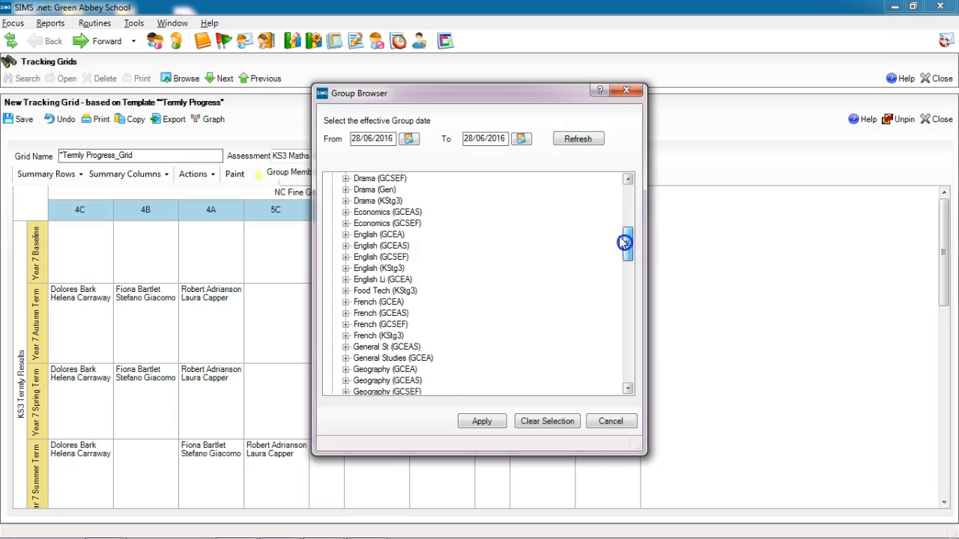
pyautogui.click(346, 268)
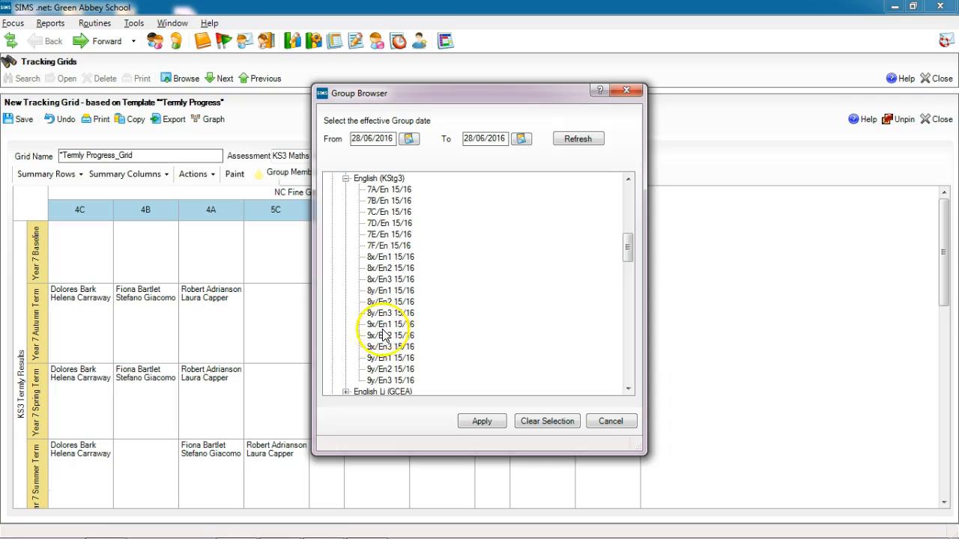
pyautogui.click(378, 360)
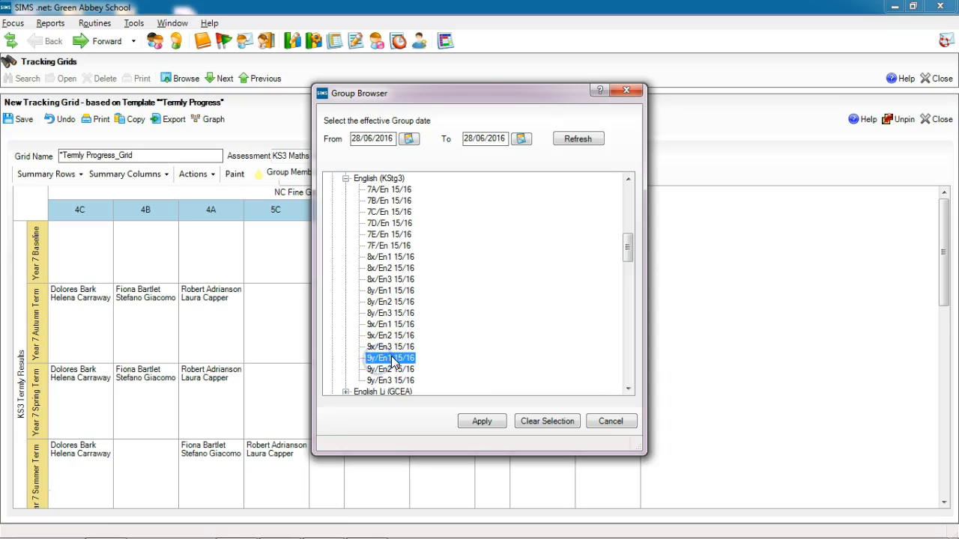
pyautogui.click(491, 423)
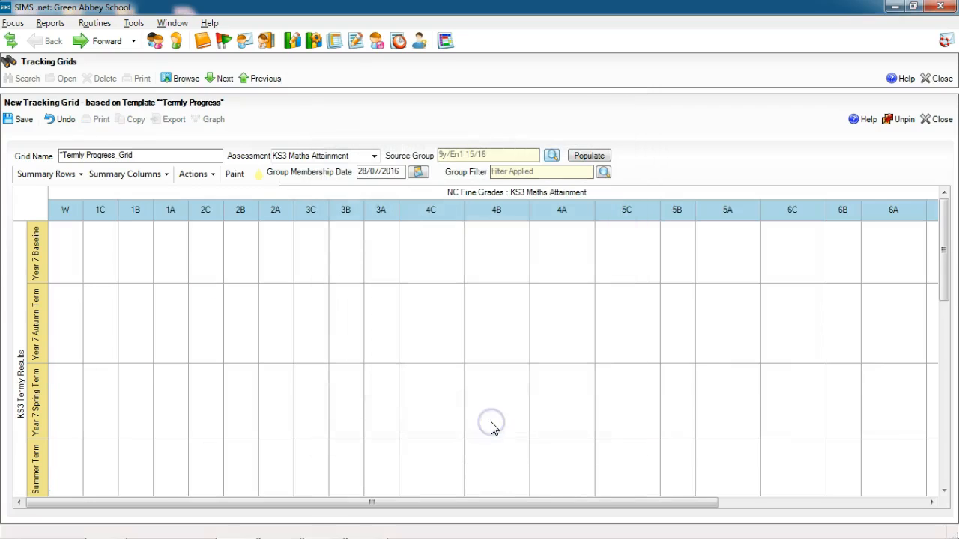
# Clear the group filter and repopulate the grid with the group membership date set to 28/06/2016
pyautogui.click(607, 172)
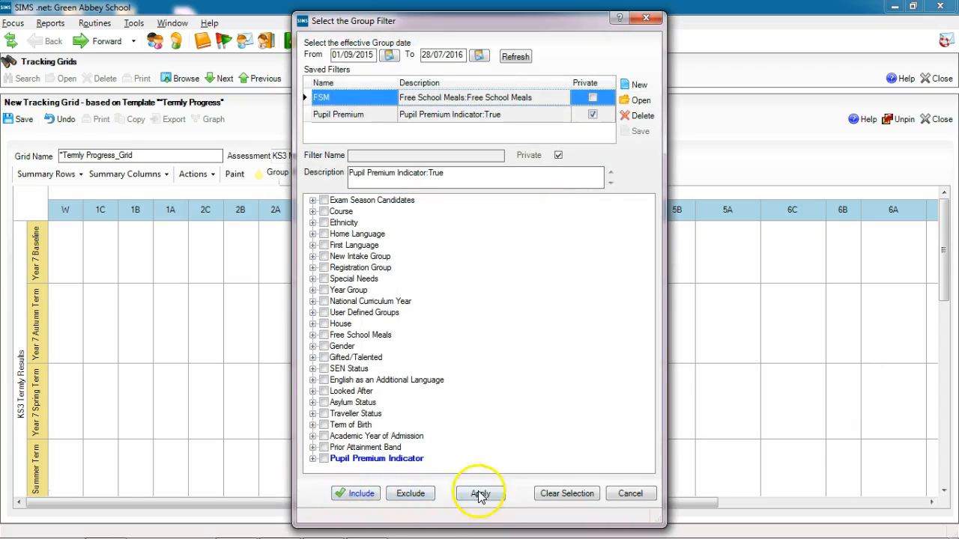
pyautogui.click(563, 496)
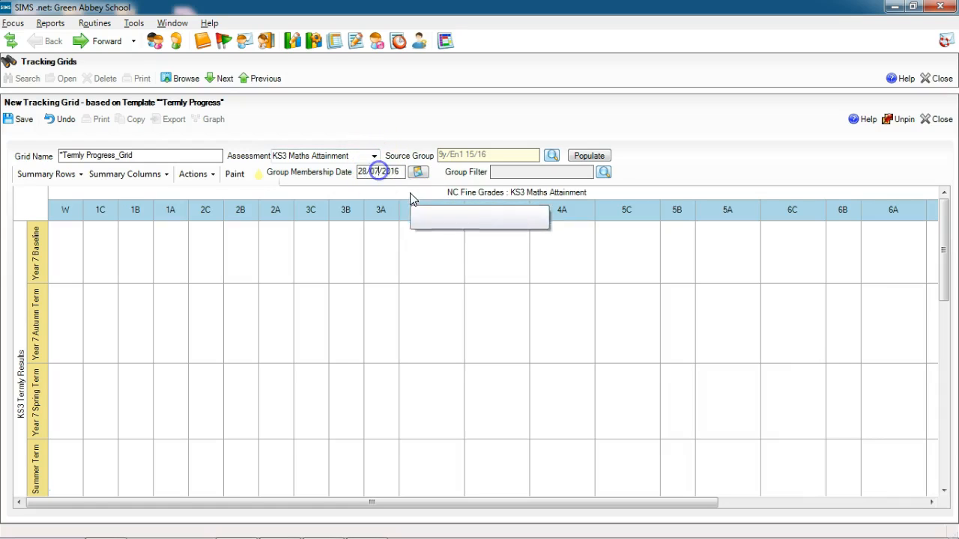
pyautogui.press('BackSpace')
pyautogui.write('6')
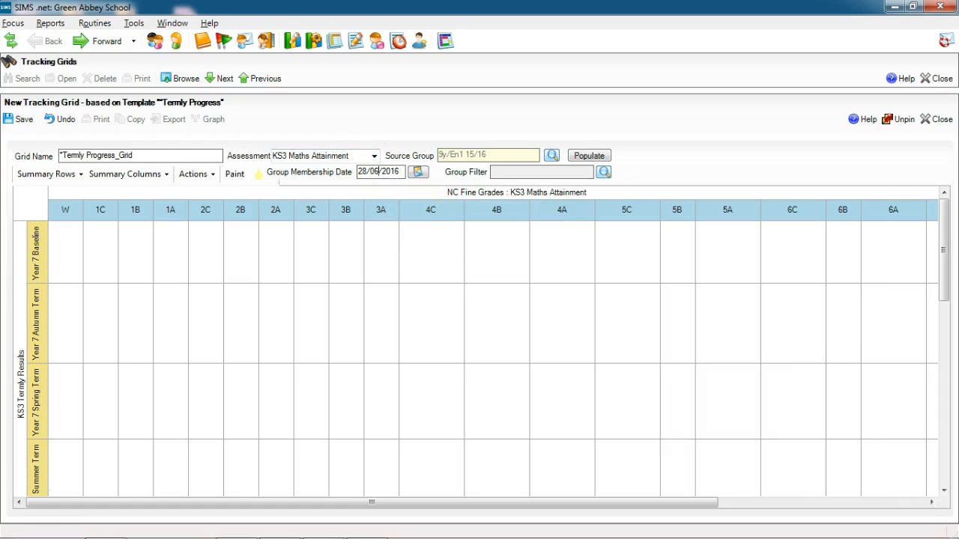
pyautogui.click(580, 156)
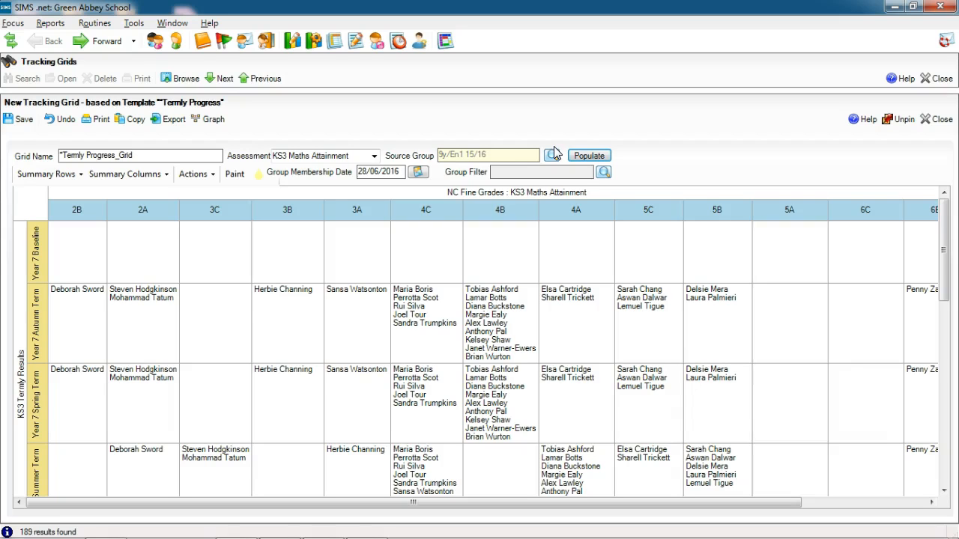
# Start a new tracking grid based on the *KS2 - KS4 Ma Minimum Expected Prog template
pyautogui.click(180, 79)
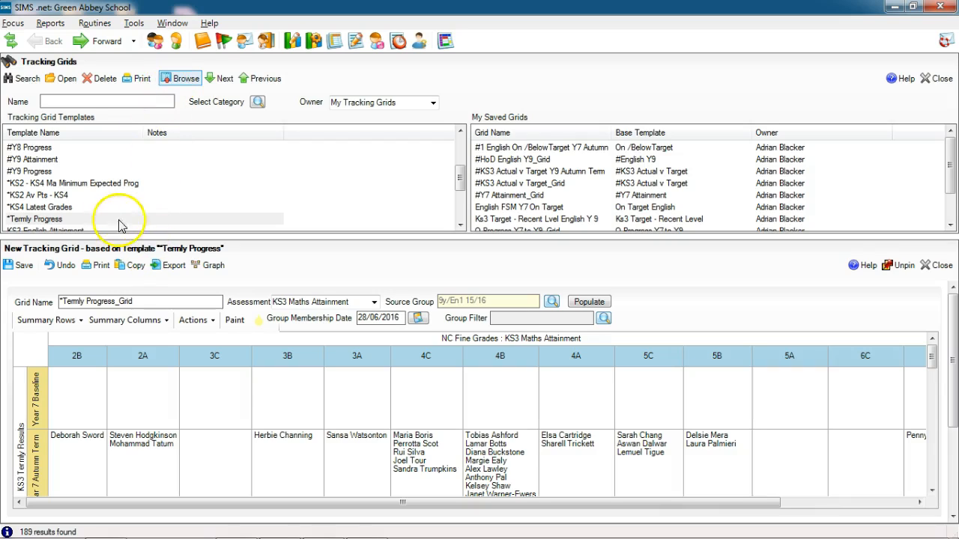
pyautogui.click(66, 219)
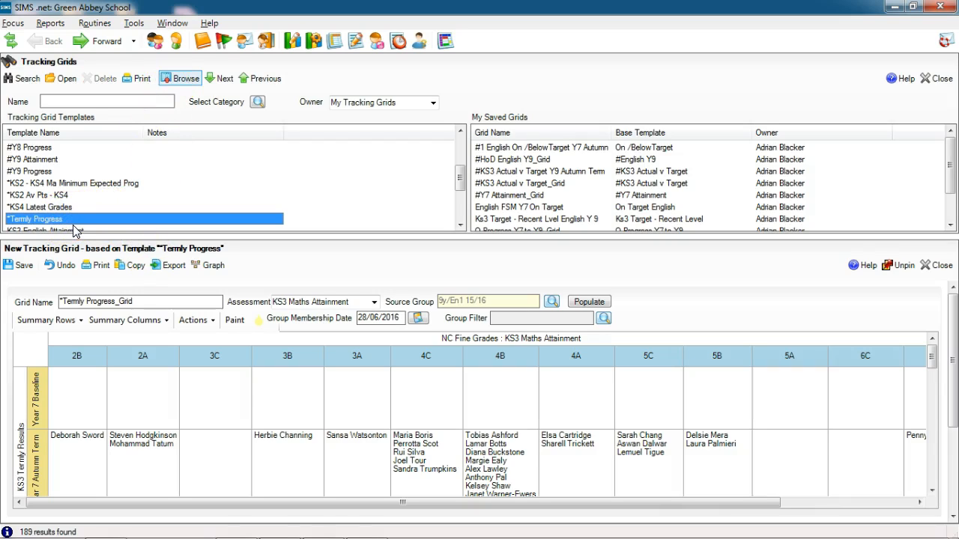
pyautogui.click(64, 183)
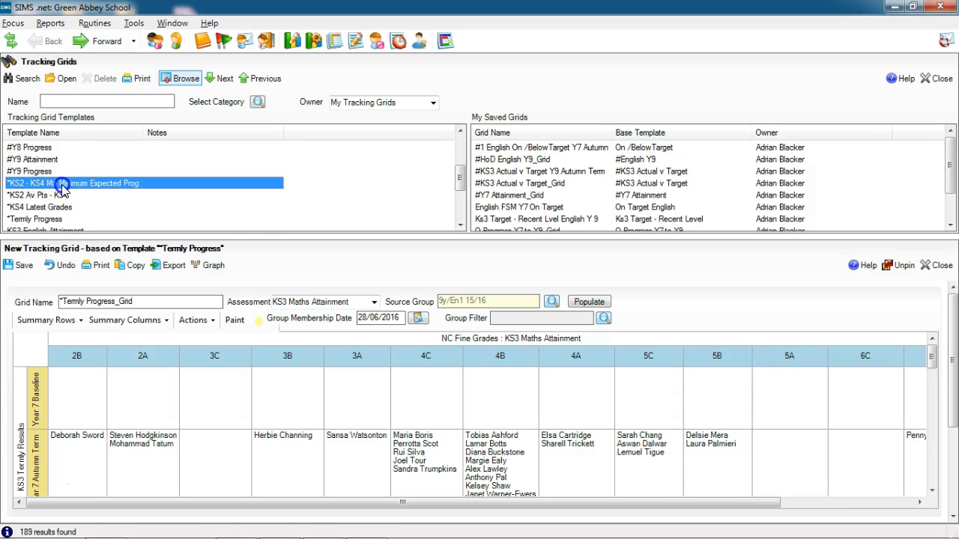
pyautogui.doubleClick(105, 187)
pyautogui.click(492, 325)
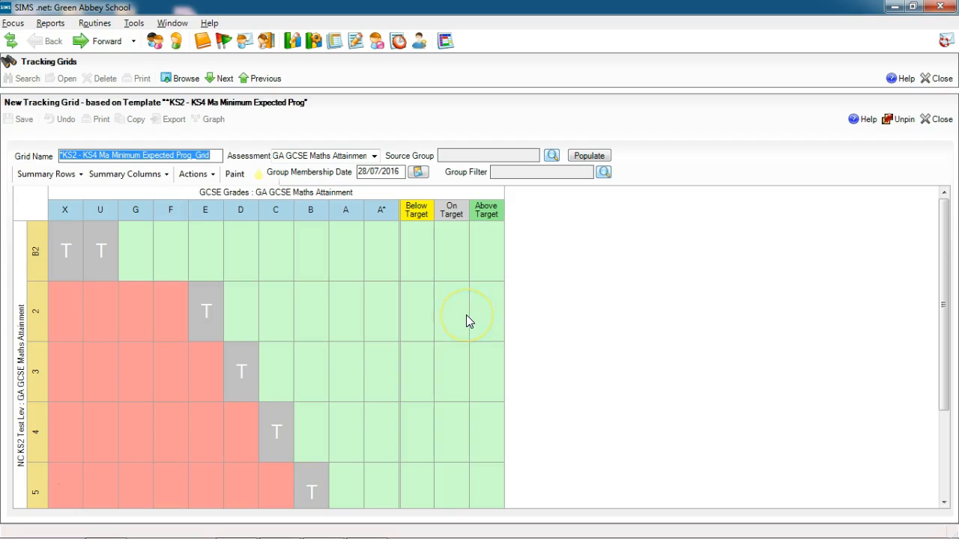
# Examine how each KS2 level row maps to its target GCSE maths grade and to the cells below and above target
pyautogui.click(215, 481)
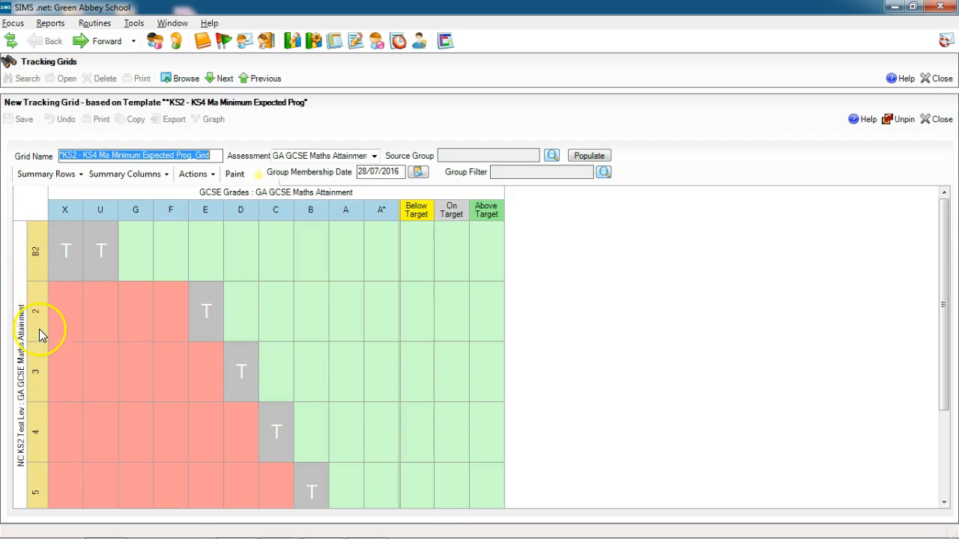
pyautogui.click(37, 309)
pyautogui.click(49, 383)
pyautogui.click(57, 419)
pyautogui.click(68, 433)
pyautogui.click(100, 435)
pyautogui.click(261, 434)
pyautogui.click(326, 434)
pyautogui.click(353, 433)
pyautogui.click(422, 435)
pyautogui.click(463, 435)
pyautogui.click(491, 436)
pyautogui.click(144, 434)
pyautogui.click(230, 427)
pyautogui.click(289, 431)
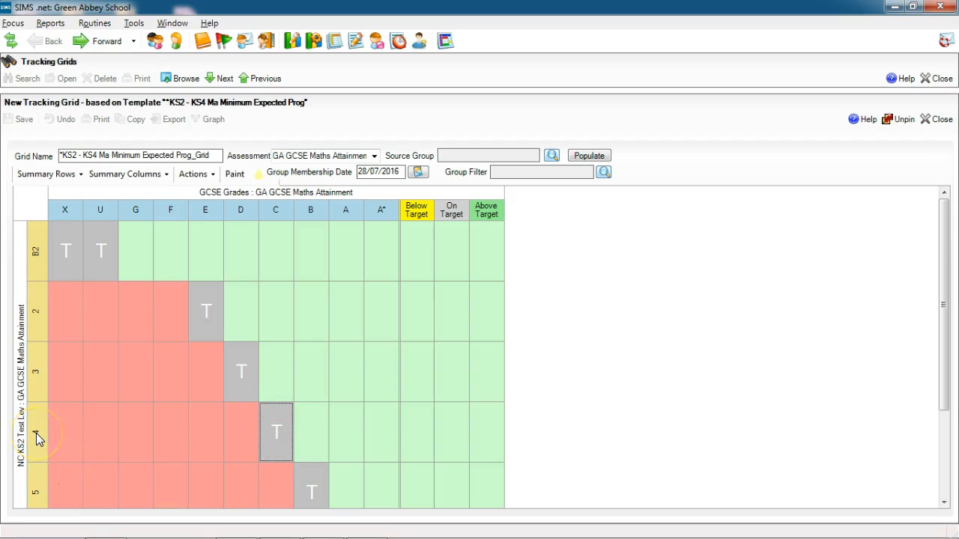
pyautogui.click(277, 433)
pyautogui.click(248, 384)
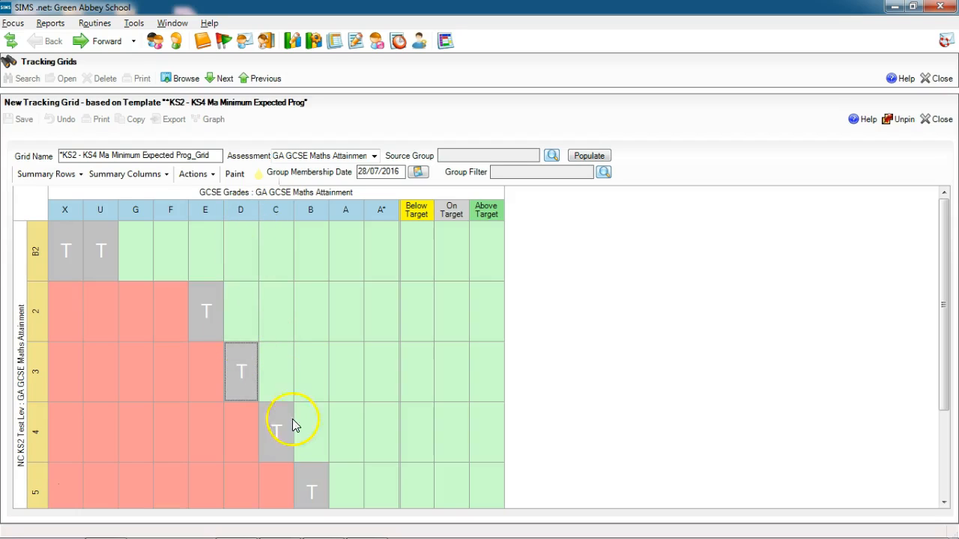
pyautogui.scroll(-2, 150, 480)
pyautogui.click(151, 479)
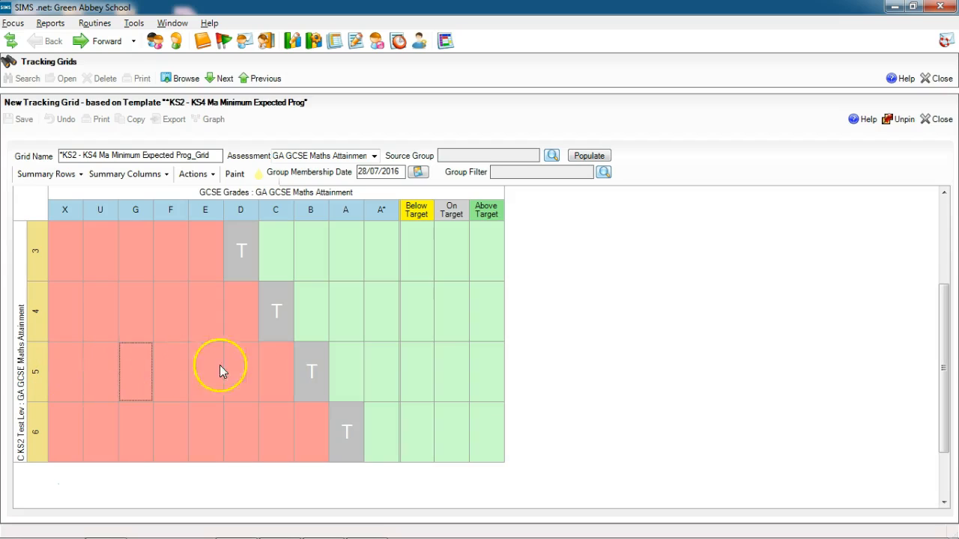
# Compare the target GCSE maths grade in the KS2 level 5 row with the grades below and above it
pyautogui.click(250, 382)
pyautogui.click(307, 379)
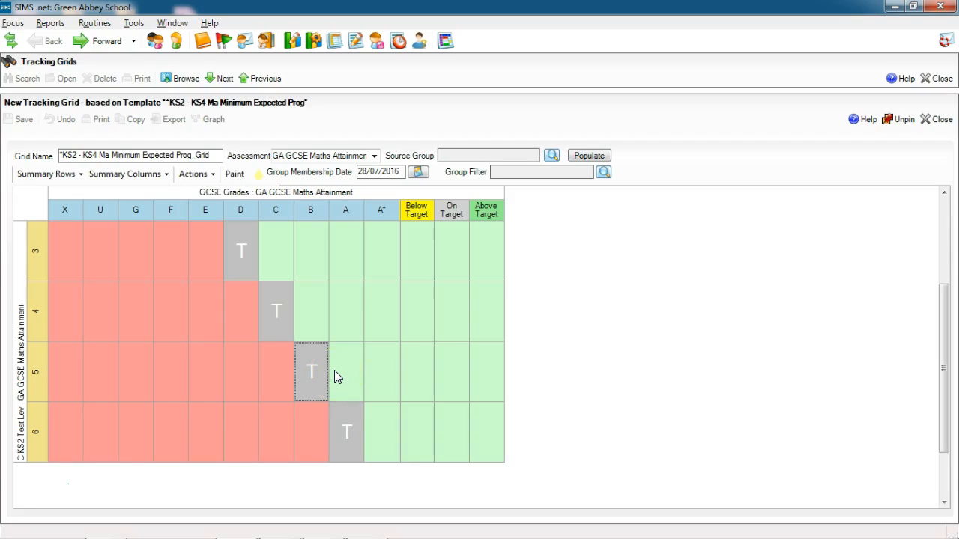
pyautogui.click(360, 384)
pyautogui.moveTo(942, 377); pyautogui.dragTo(942, 247)
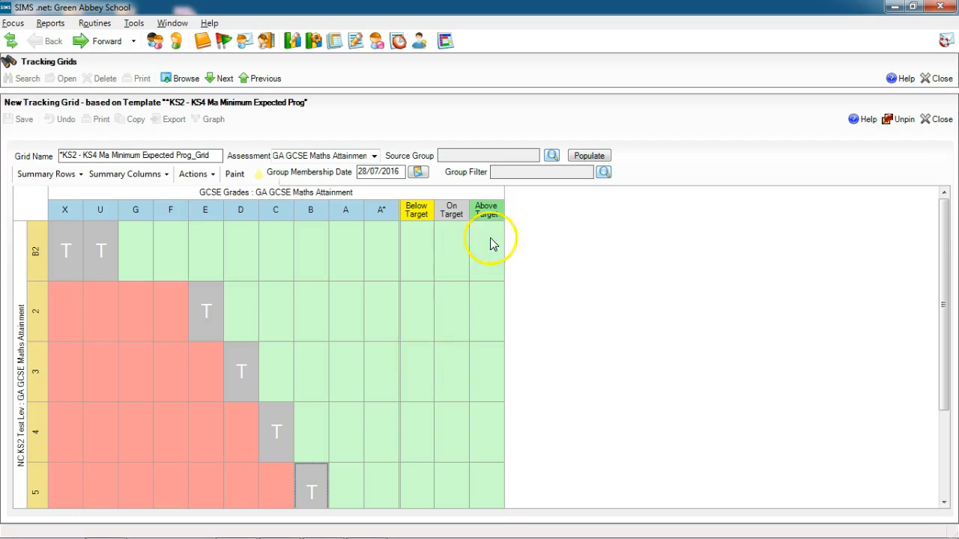
# Set the source group of the new tracking grid to the Year 11 year group
pyautogui.click(552, 155)
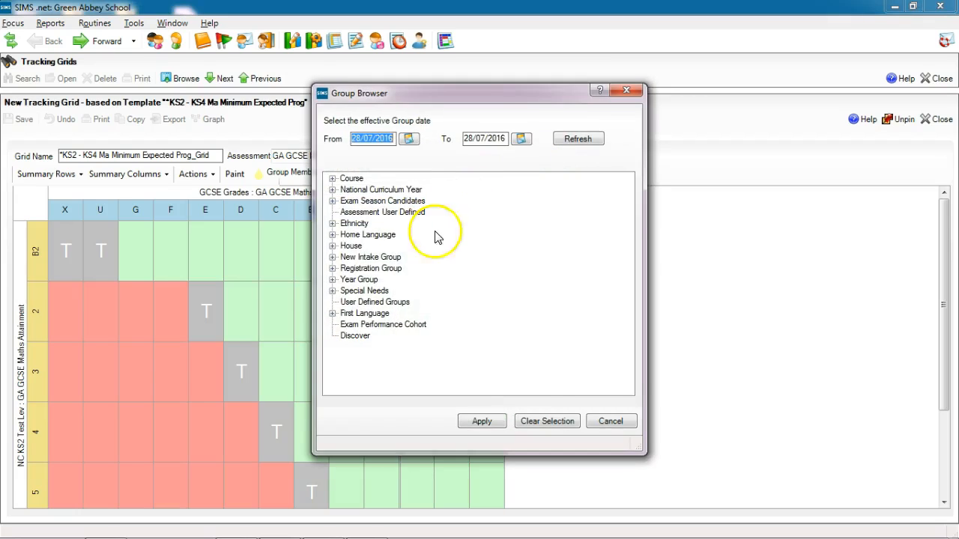
pyautogui.click(332, 279)
pyautogui.click(369, 348)
pyautogui.click(479, 421)
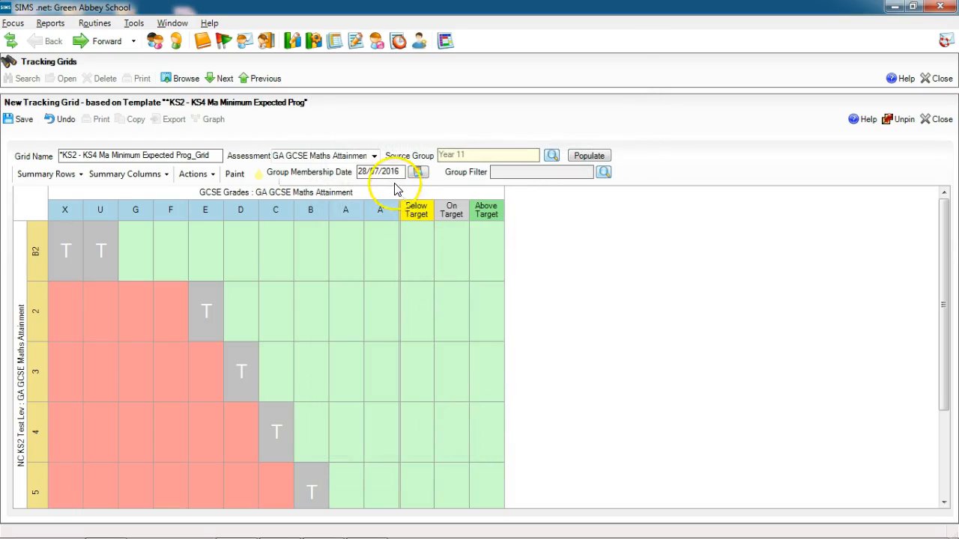
# Set the result set for the GCSE grade columns to Year 11 Autumn Term
pyautogui.click(328, 193)
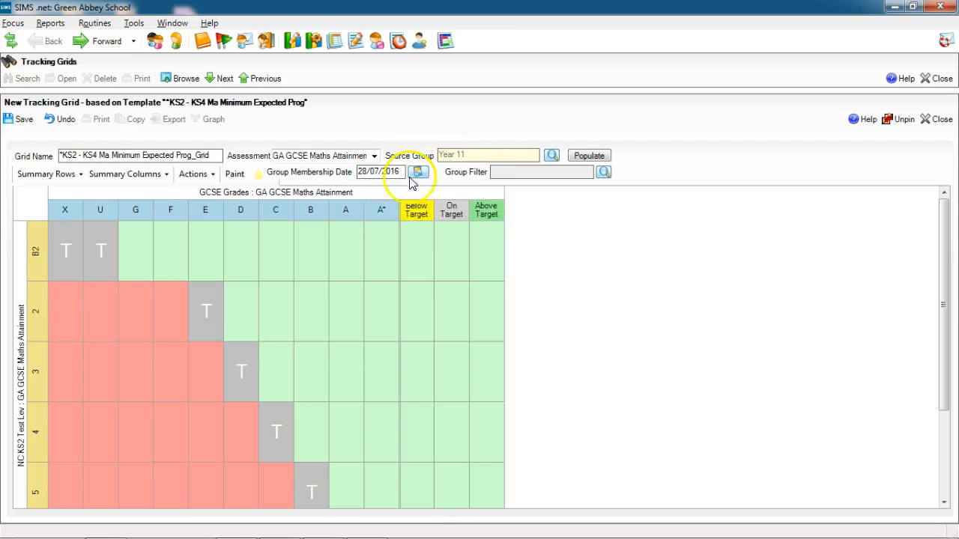
pyautogui.click(337, 196)
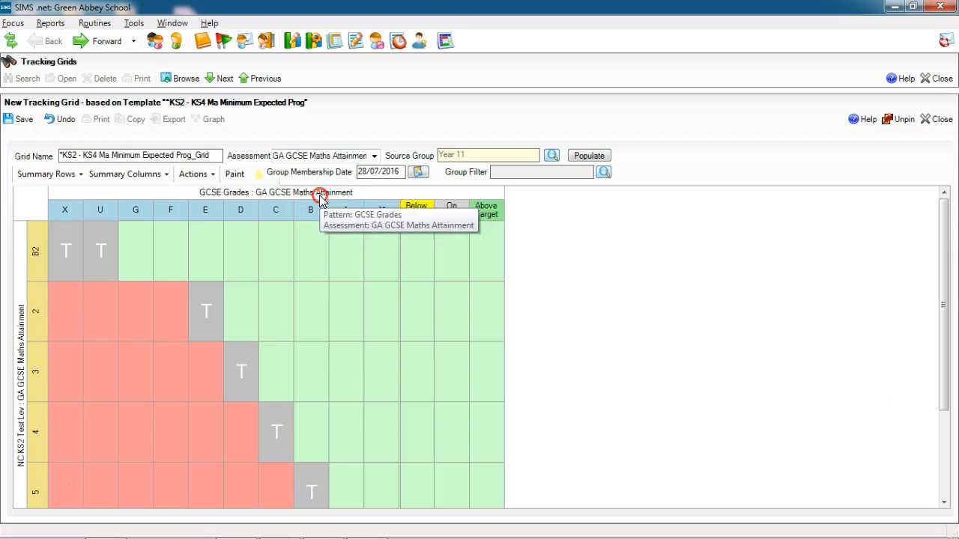
pyautogui.rightClick(323, 194)
pyautogui.click(295, 195)
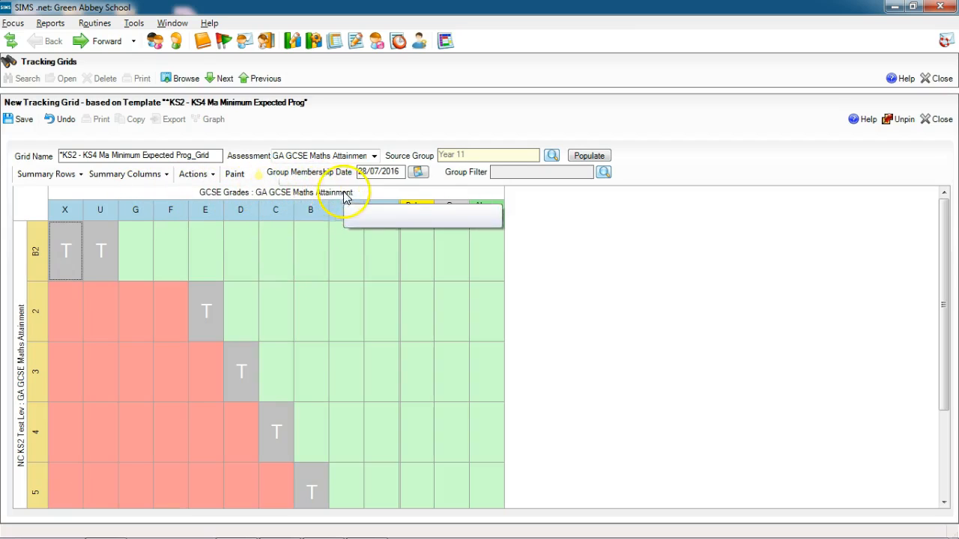
pyautogui.rightClick(311, 193)
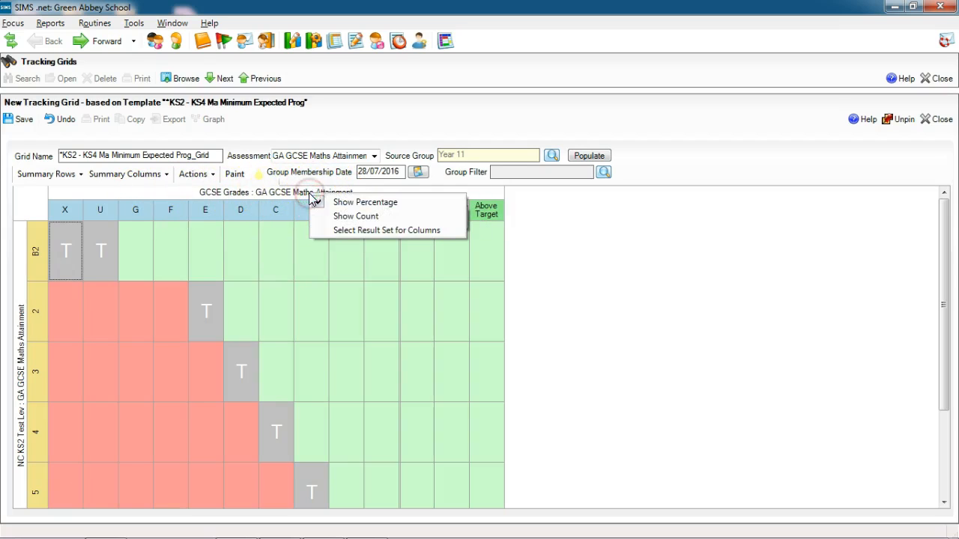
pyautogui.click(357, 232)
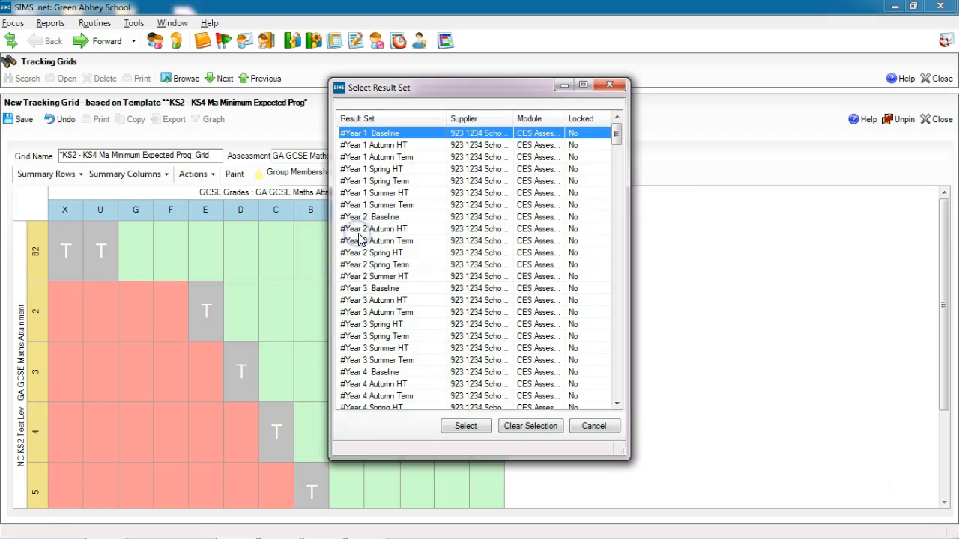
pyautogui.moveTo(616, 134); pyautogui.dragTo(578, 368)
pyautogui.click(394, 241)
pyautogui.doubleClick(394, 240)
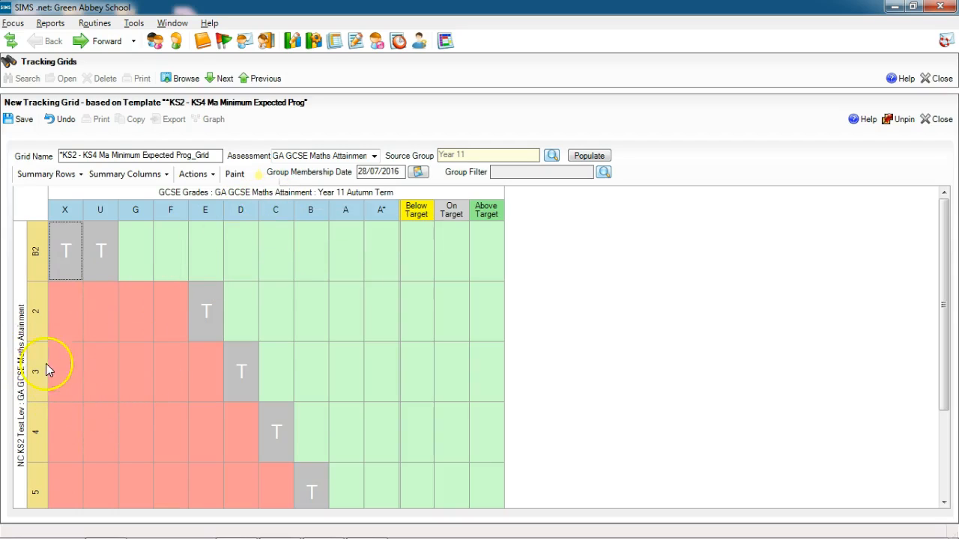
# Set the assessment for the KS2 level rows to KS2 Maths Test
pyautogui.rightClick(23, 351)
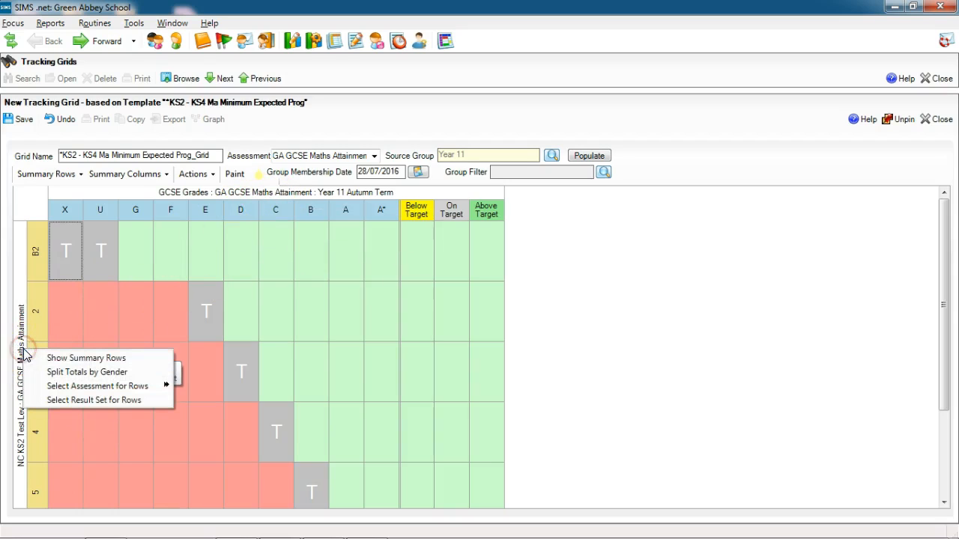
pyautogui.click(53, 390)
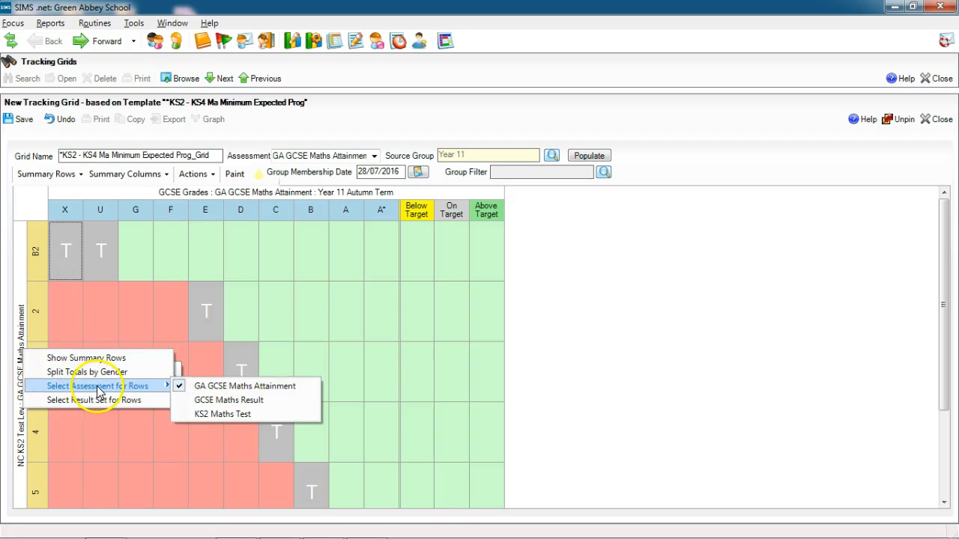
pyautogui.click(207, 414)
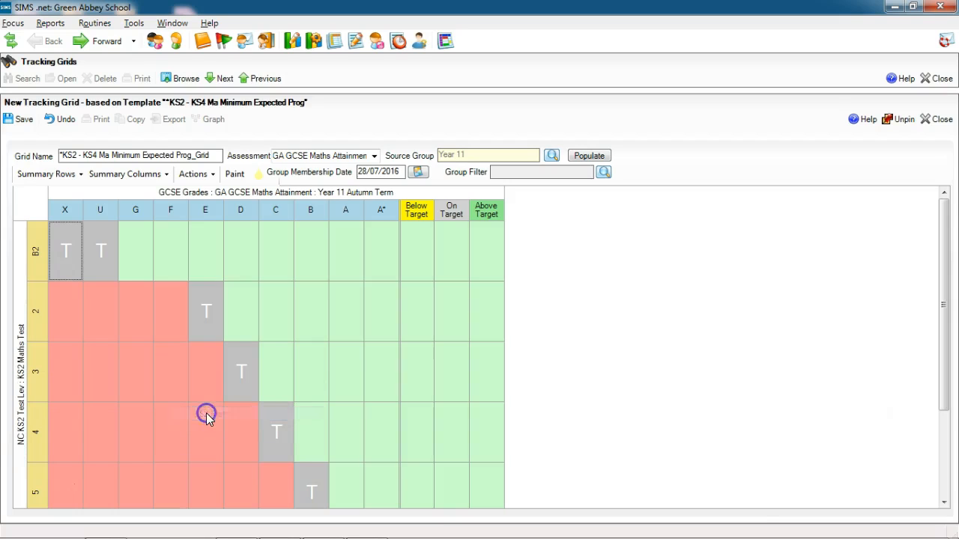
# Set the result set for the KS2 level rows to Key Stage 2 Validated Result
pyautogui.rightClick(22, 361)
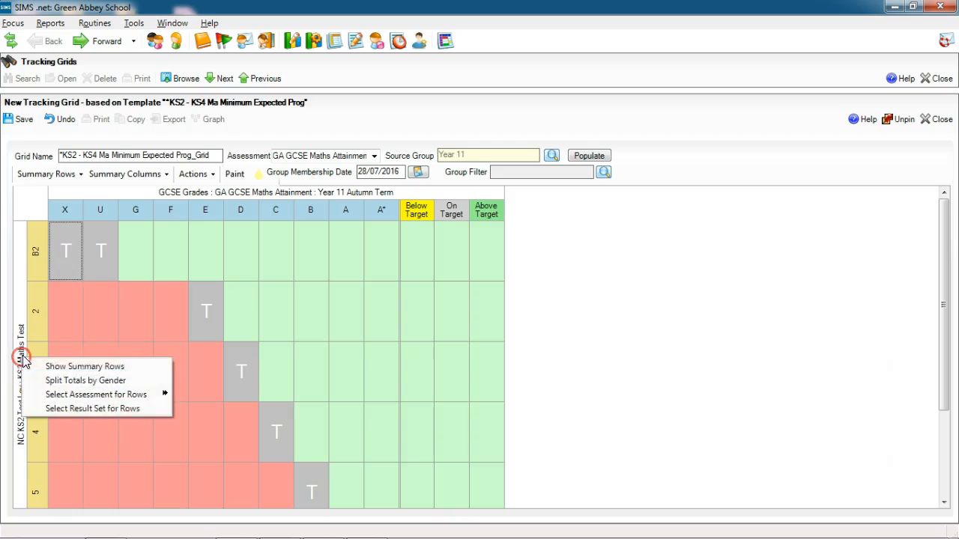
pyautogui.click(68, 409)
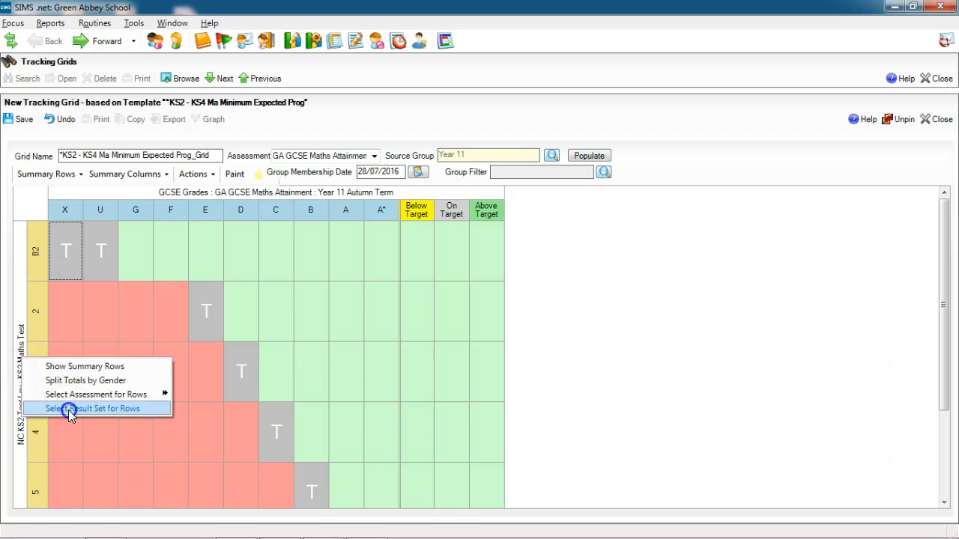
pyautogui.click(353, 326)
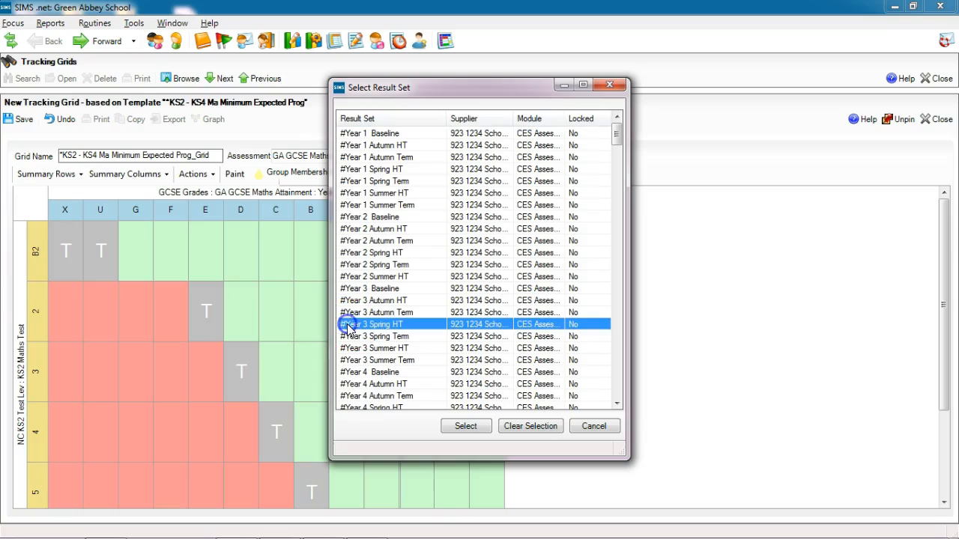
pyautogui.press('k')
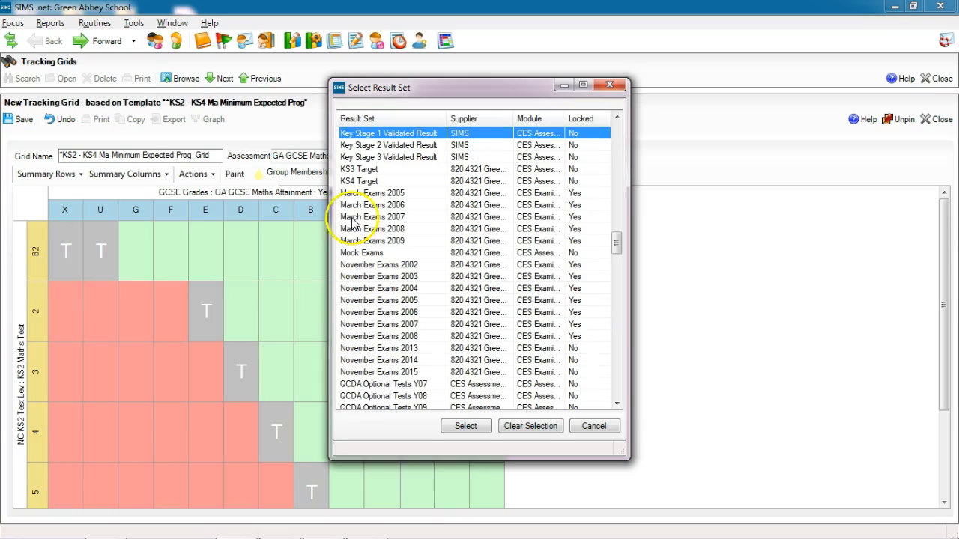
pyautogui.click(362, 146)
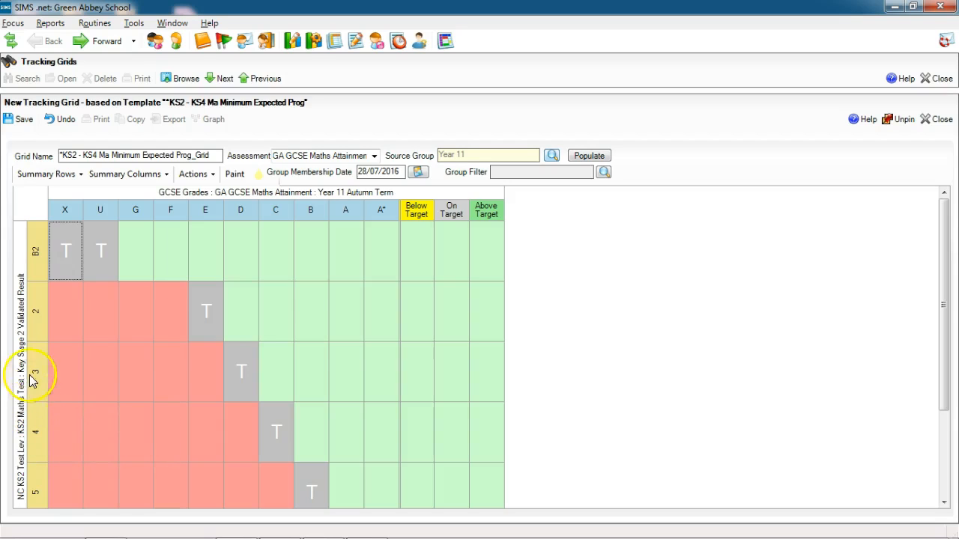
# Populate the grid and review which KS2 level 4, 5 and 6 pupils fall below, on or above target
pyautogui.click(589, 155)
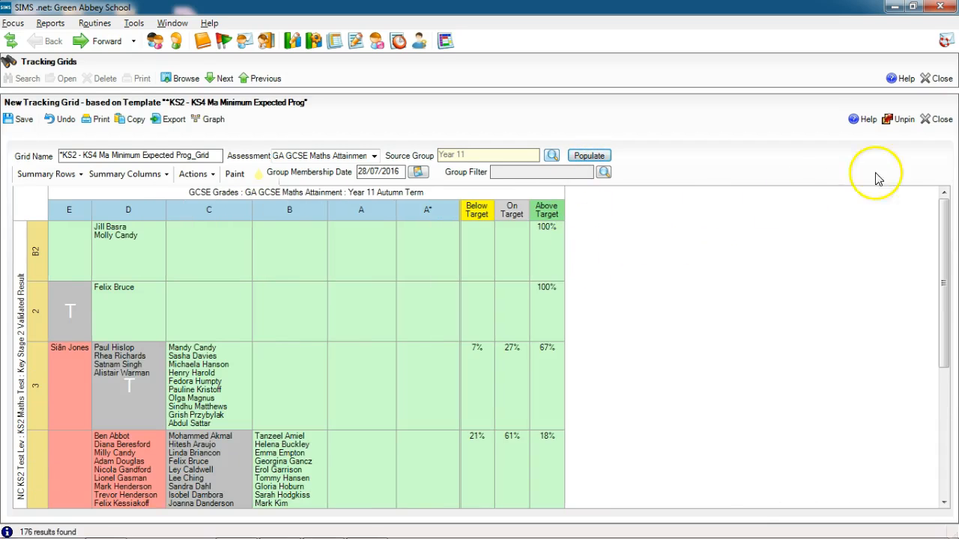
pyautogui.moveTo(942, 225); pyautogui.dragTo(944, 379)
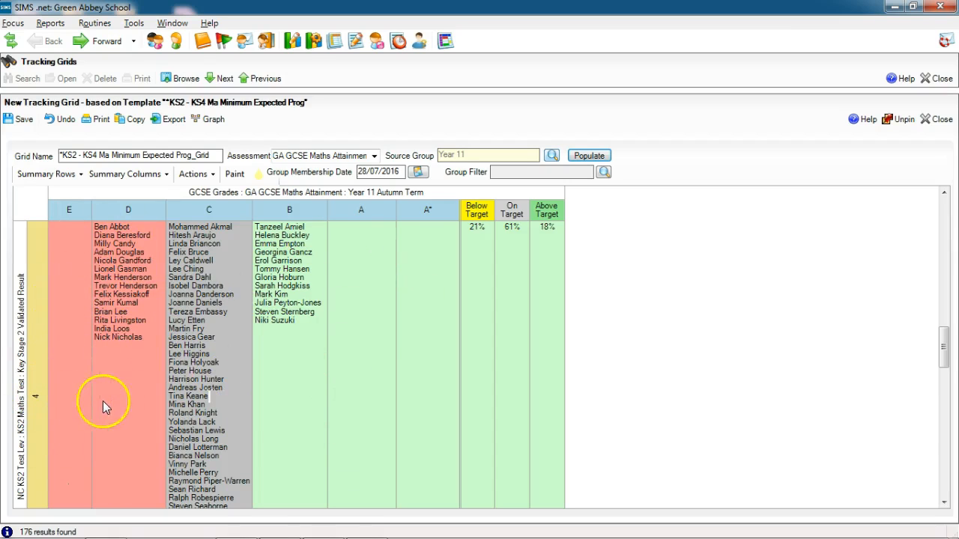
pyautogui.click(120, 339)
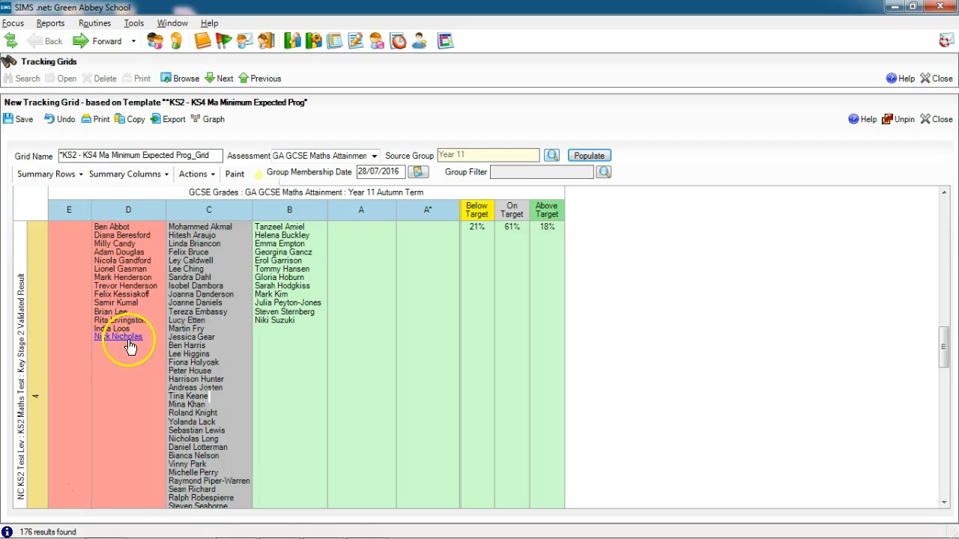
pyautogui.click(112, 227)
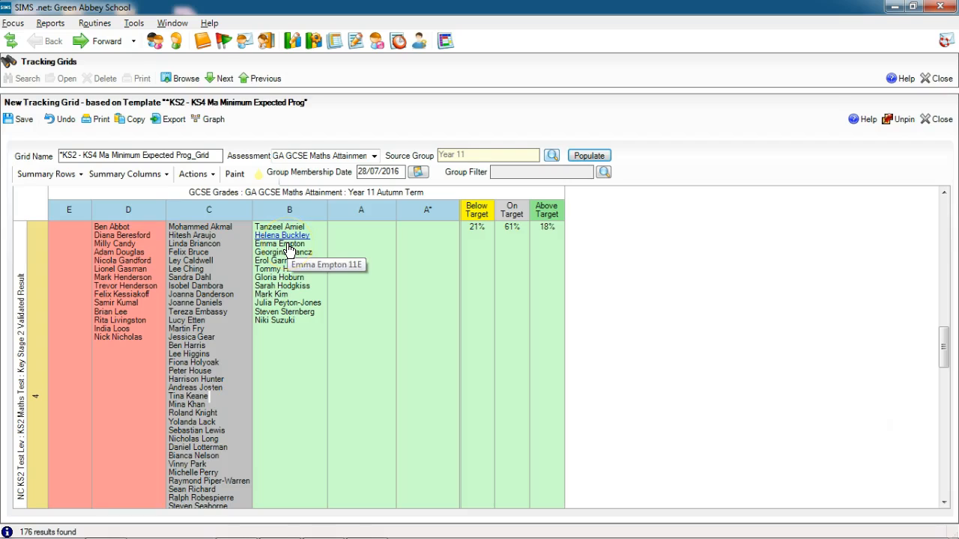
pyautogui.click(457, 257)
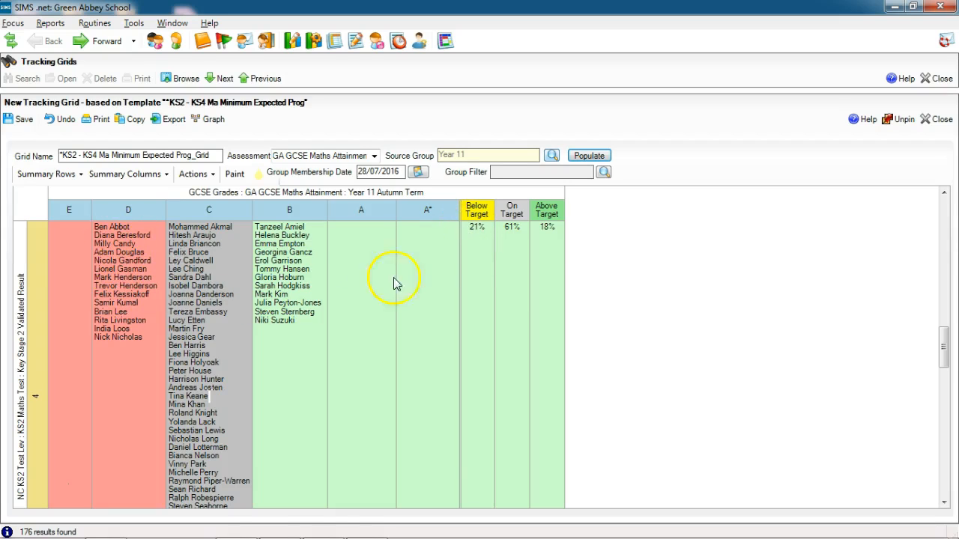
pyautogui.scroll(-5, 546, 231)
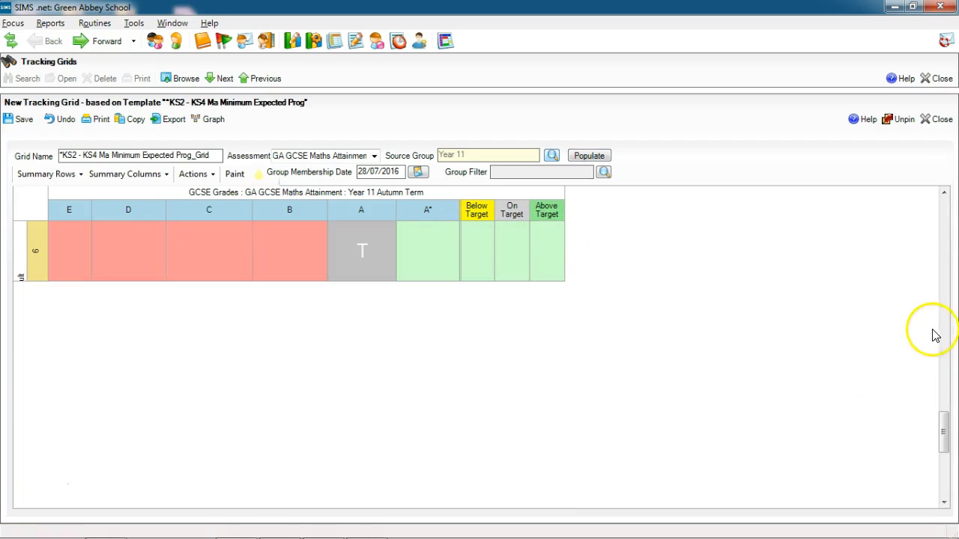
pyautogui.moveTo(942, 434); pyautogui.dragTo(946, 397)
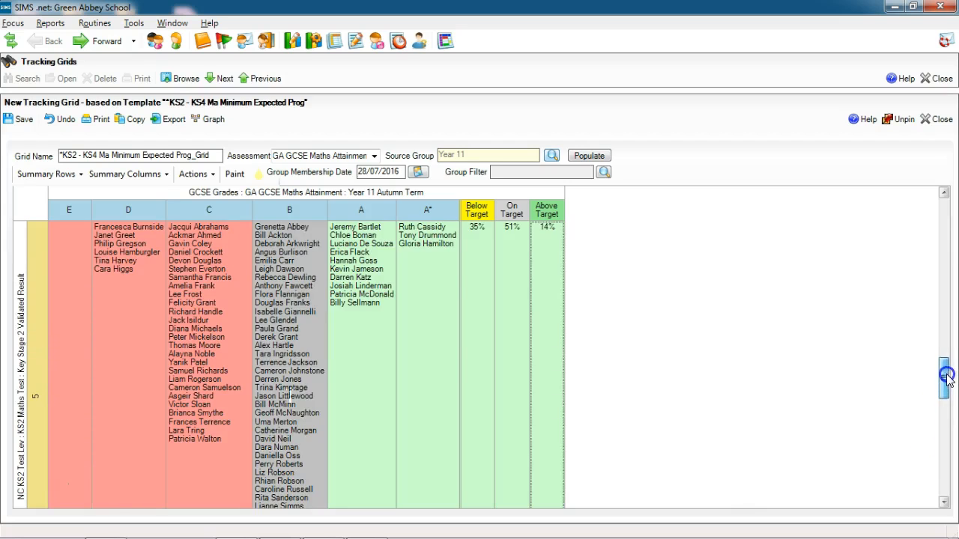
pyautogui.click(943, 193)
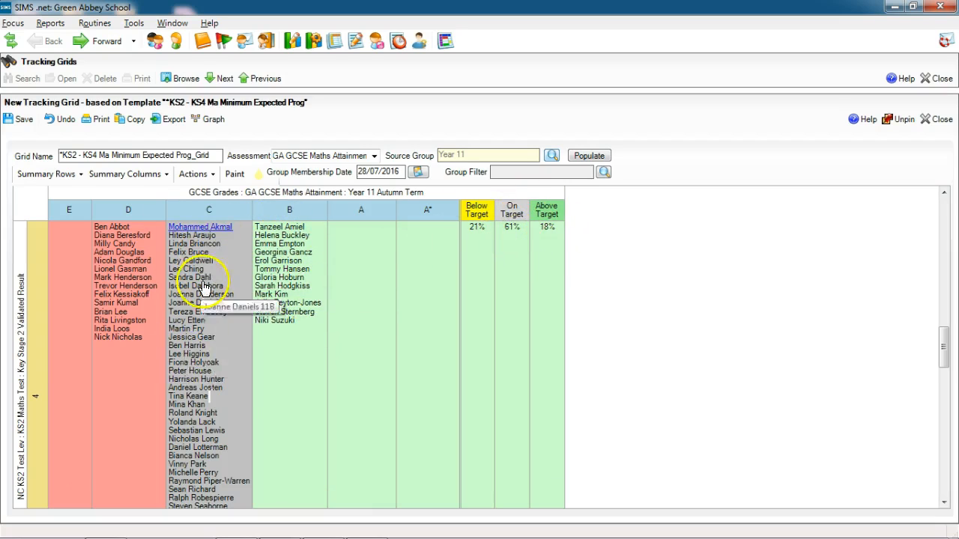
# Switch the summary columns to counts instead of percentages and show the summary rows for each KS2 level
pyautogui.click(167, 174)
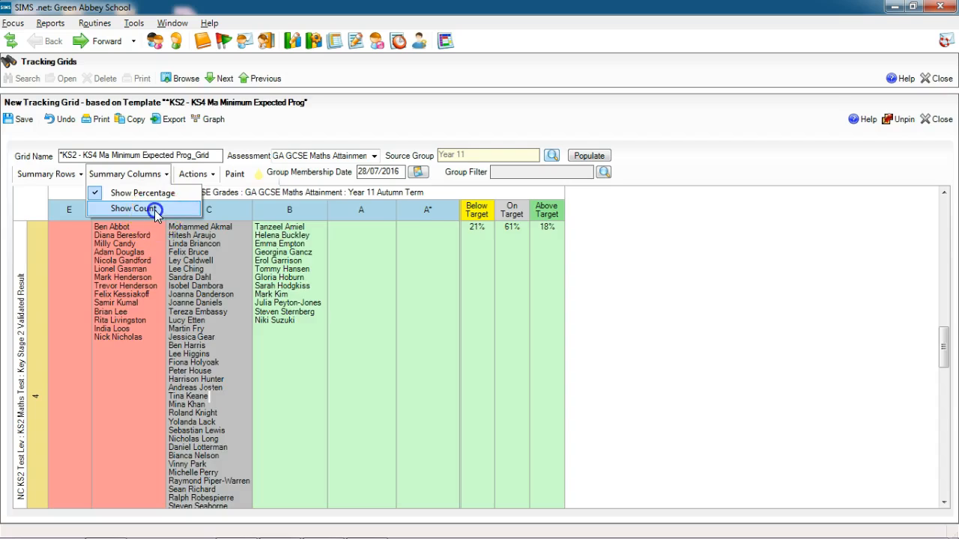
pyautogui.click(154, 210)
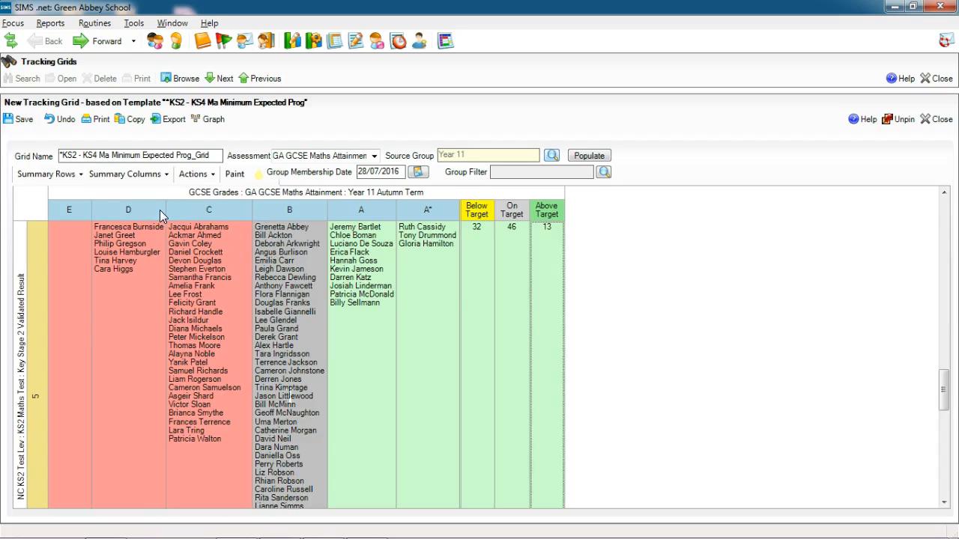
pyautogui.click(80, 174)
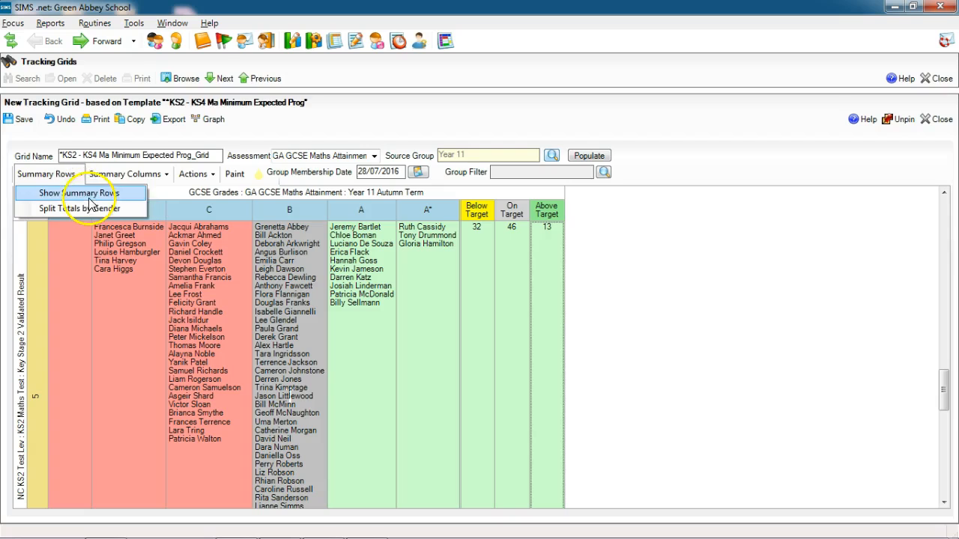
pyautogui.click(79, 194)
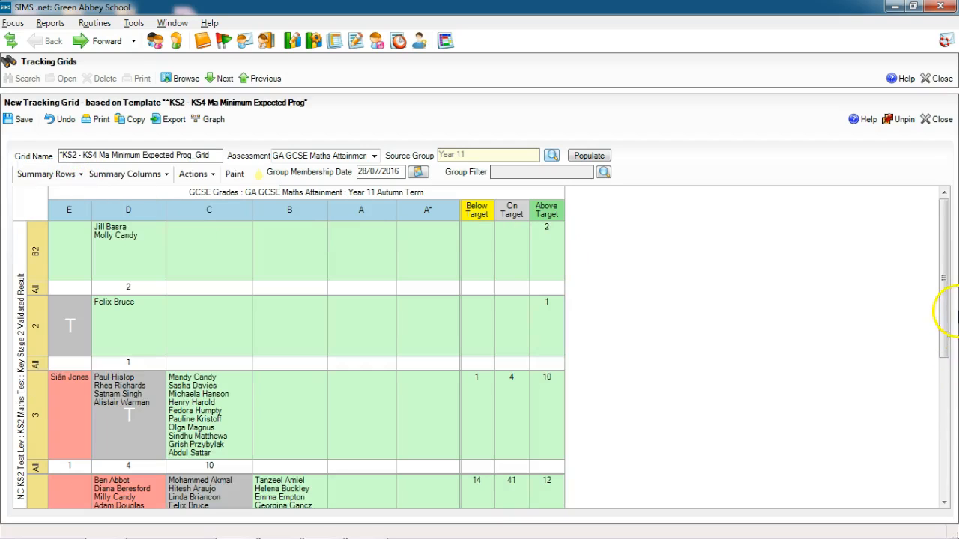
# Review the totals under the KS2 level 3 row and split the summary row totals by gender
pyautogui.moveTo(943, 299); pyautogui.dragTo(933, 384)
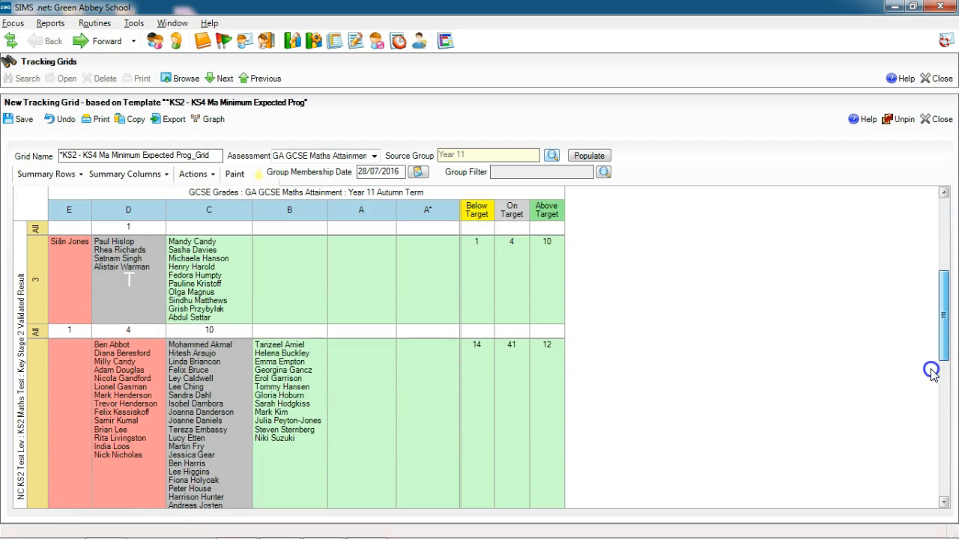
pyautogui.click(38, 283)
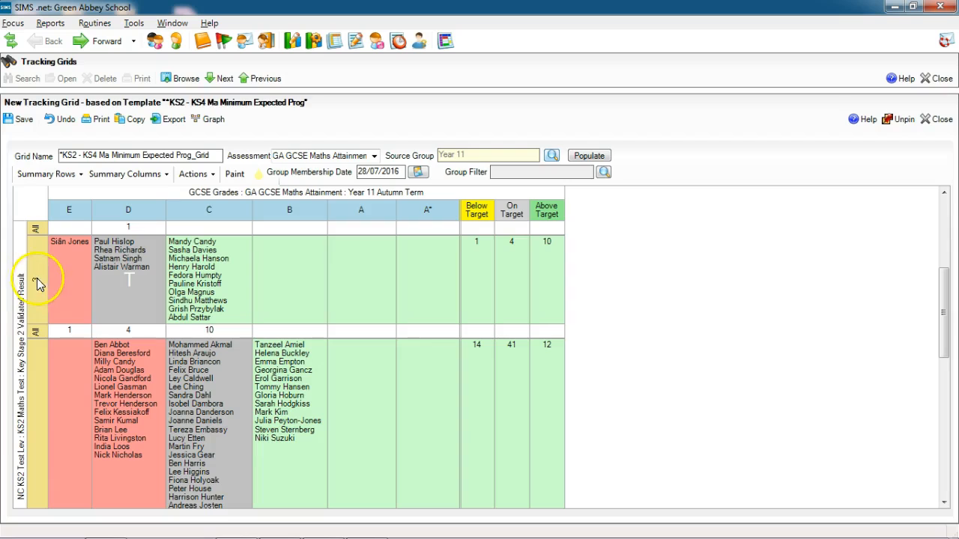
pyautogui.click(201, 334)
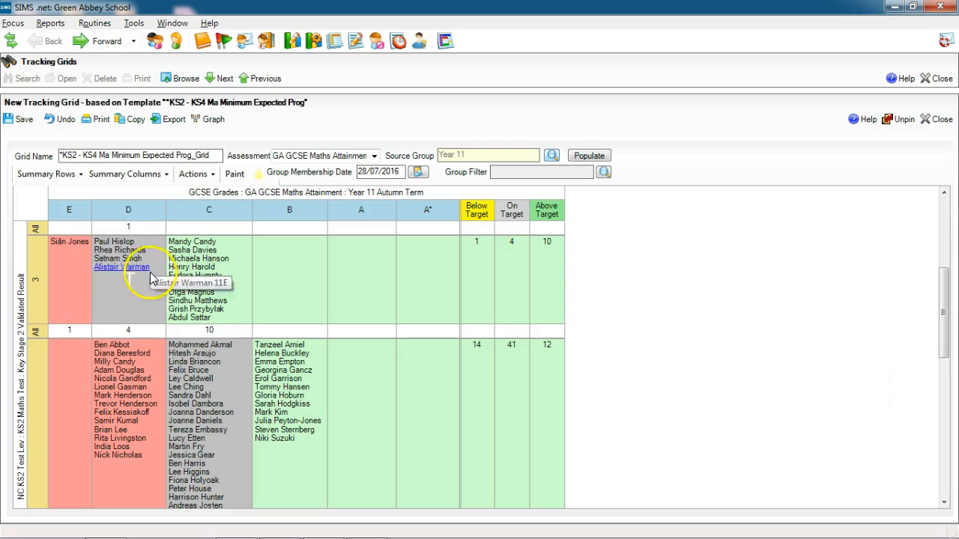
pyautogui.click(53, 174)
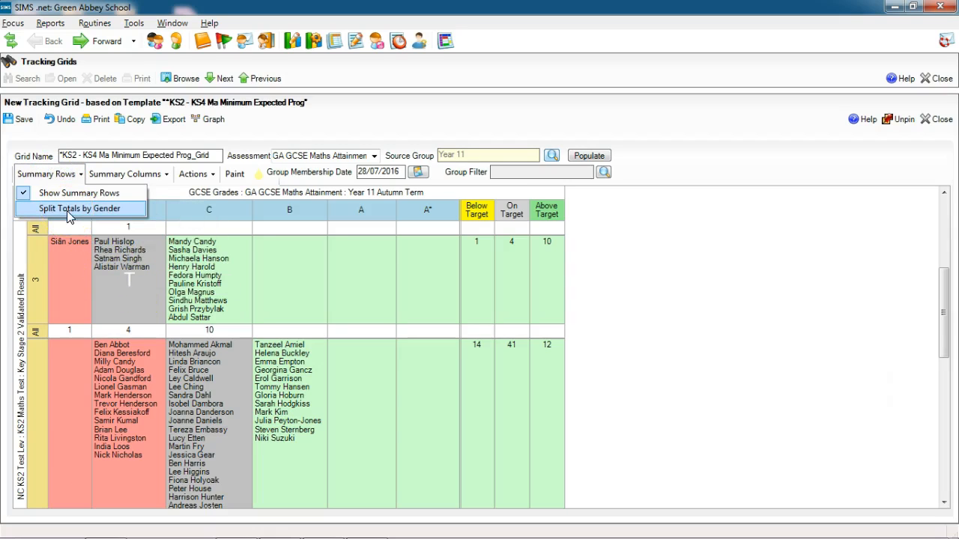
pyautogui.click(66, 209)
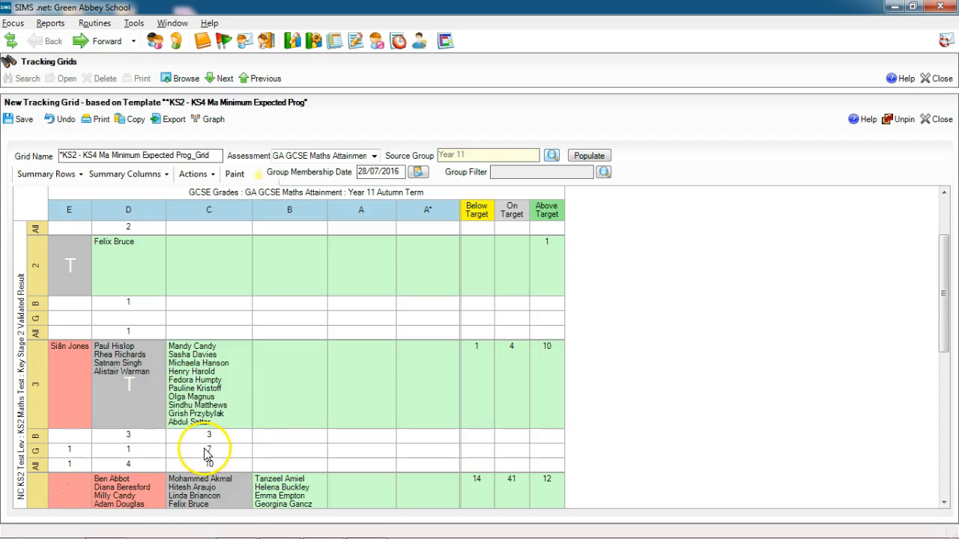
# Hide the grid's summary rows and look through the assessments available for the grid
pyautogui.click(75, 174)
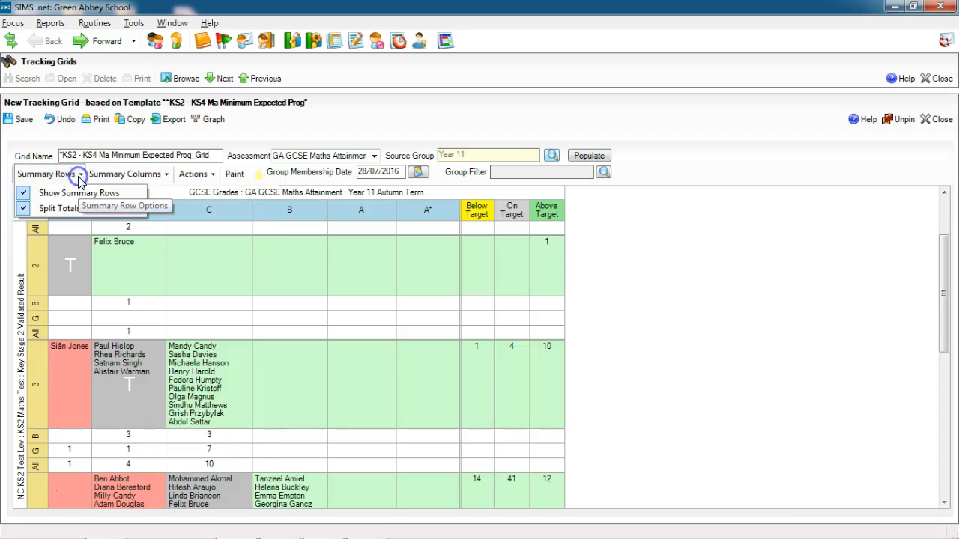
pyautogui.click(76, 194)
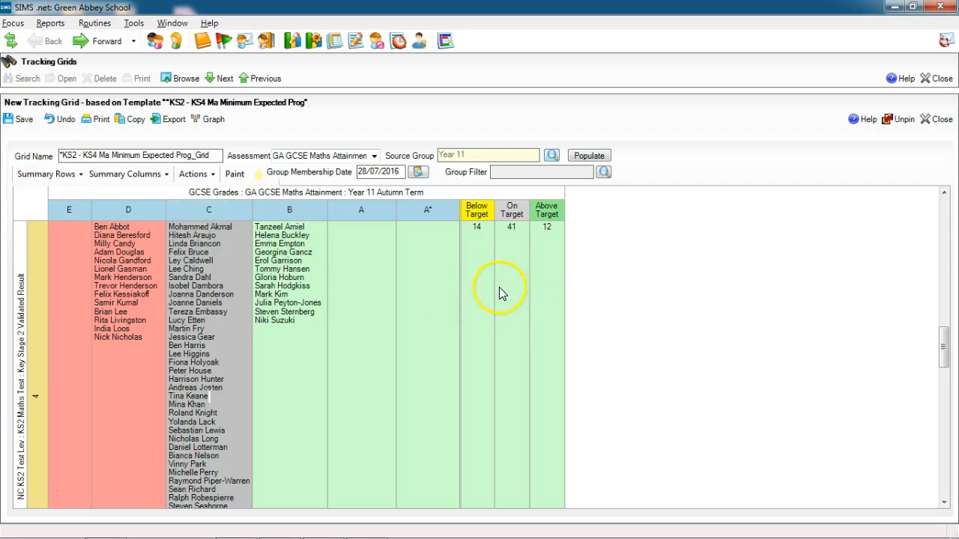
pyautogui.click(374, 157)
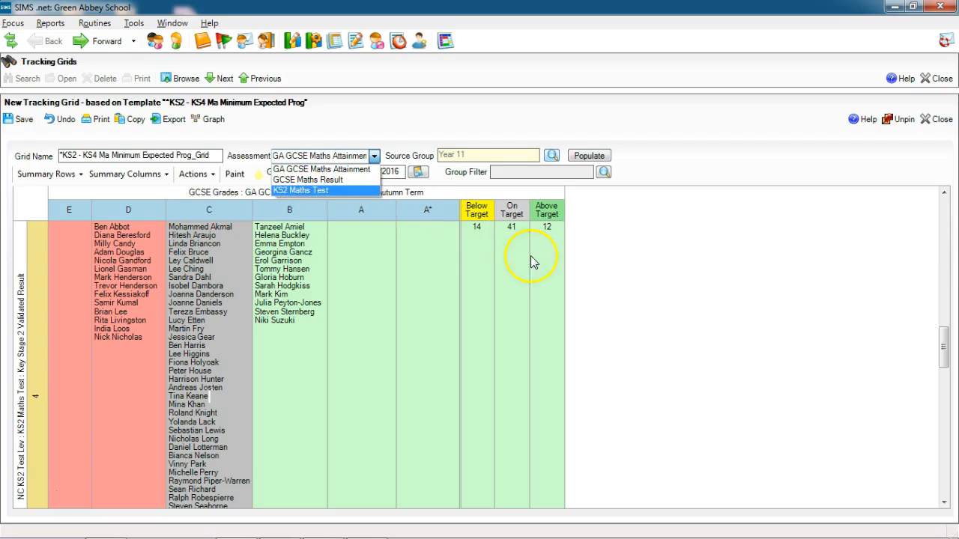
pyautogui.click(622, 228)
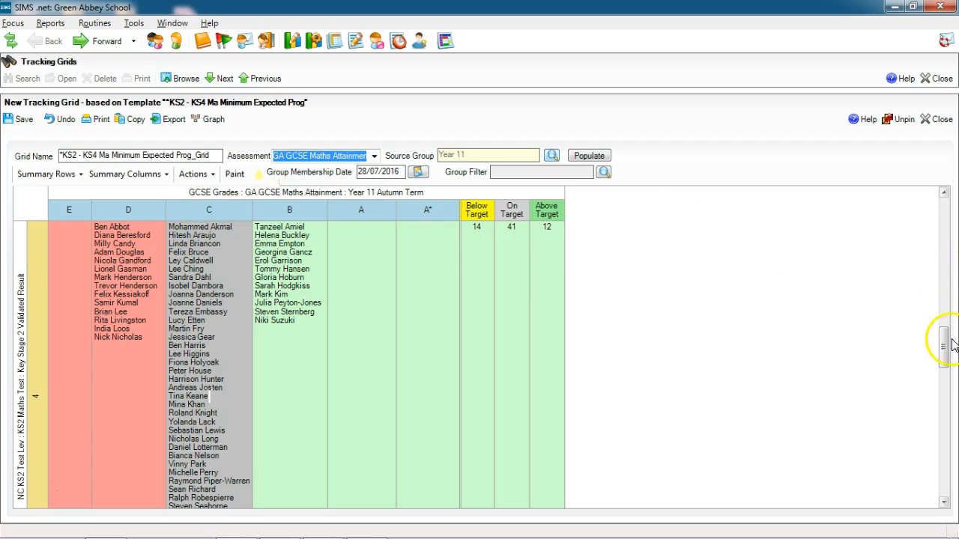
pyautogui.moveTo(945, 349); pyautogui.dragTo(922, 267)
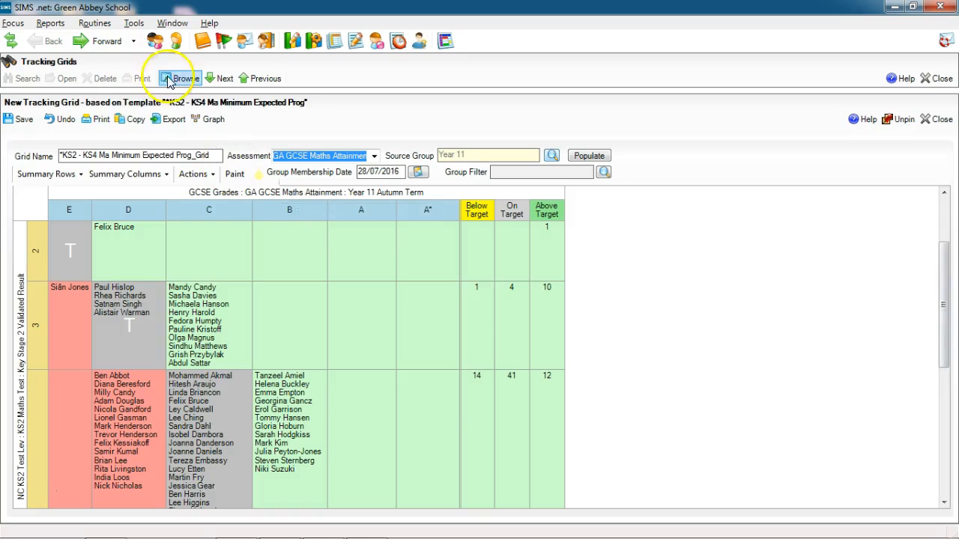
# Open a new tracking grid from the *KS2 Av Pts - KS4 template and return to the template list
pyautogui.click(174, 79)
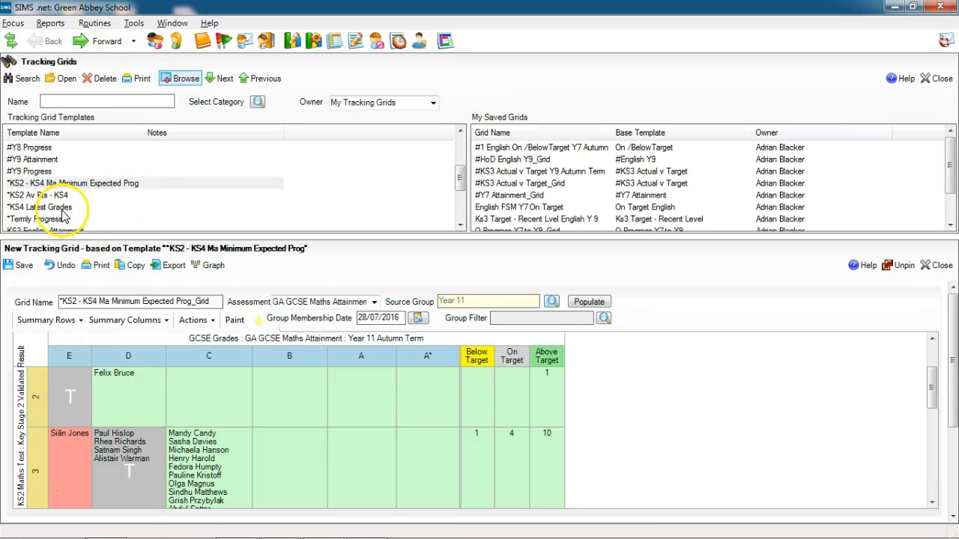
pyautogui.click(41, 195)
pyautogui.click(183, 81)
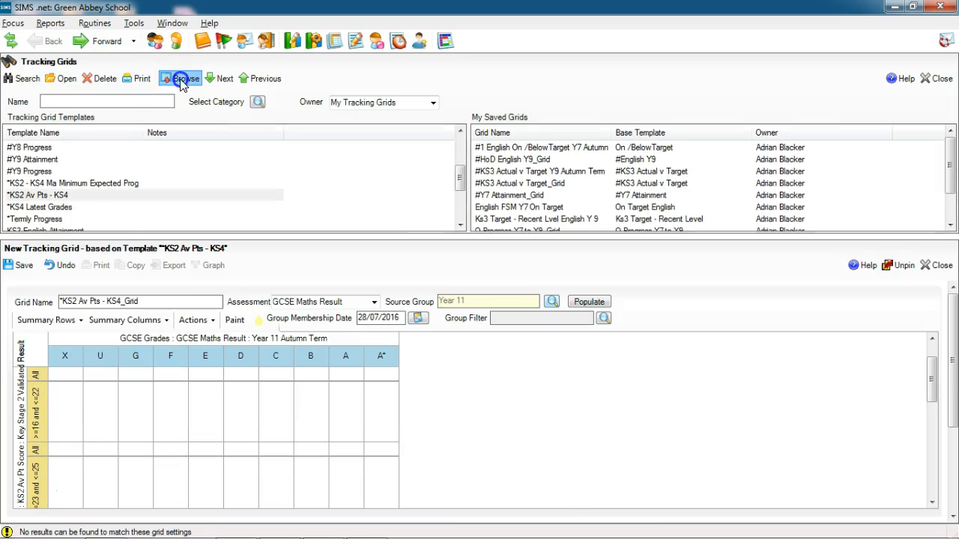
# Open a new grid from the *KS4 Latest Grades template without saving the previous one, and populate it
pyautogui.click(64, 208)
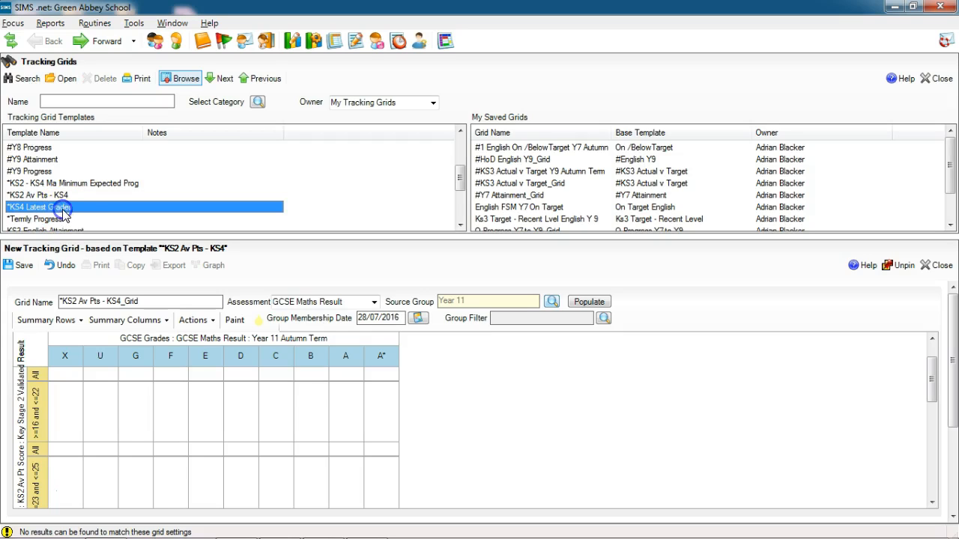
pyautogui.doubleClick(64, 211)
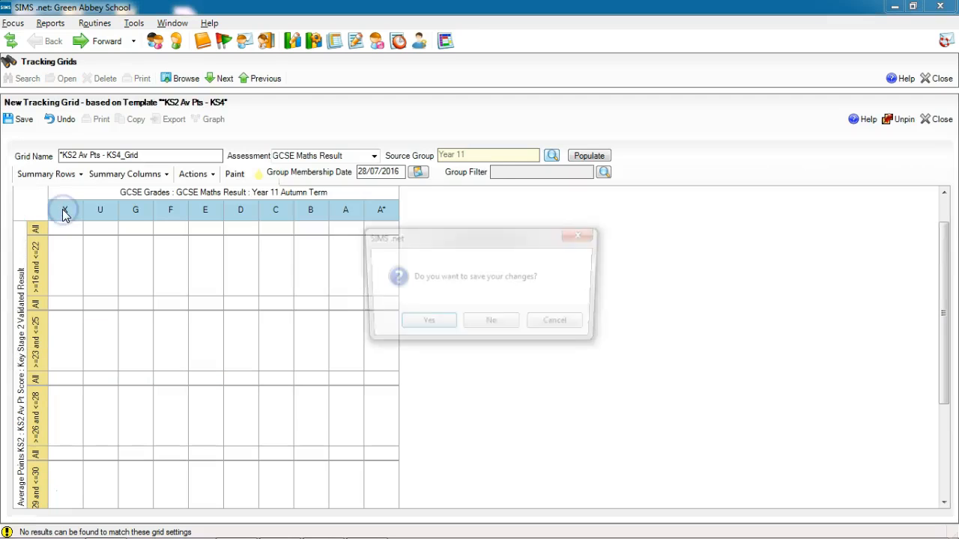
pyautogui.click(323, 288)
pyautogui.click(488, 326)
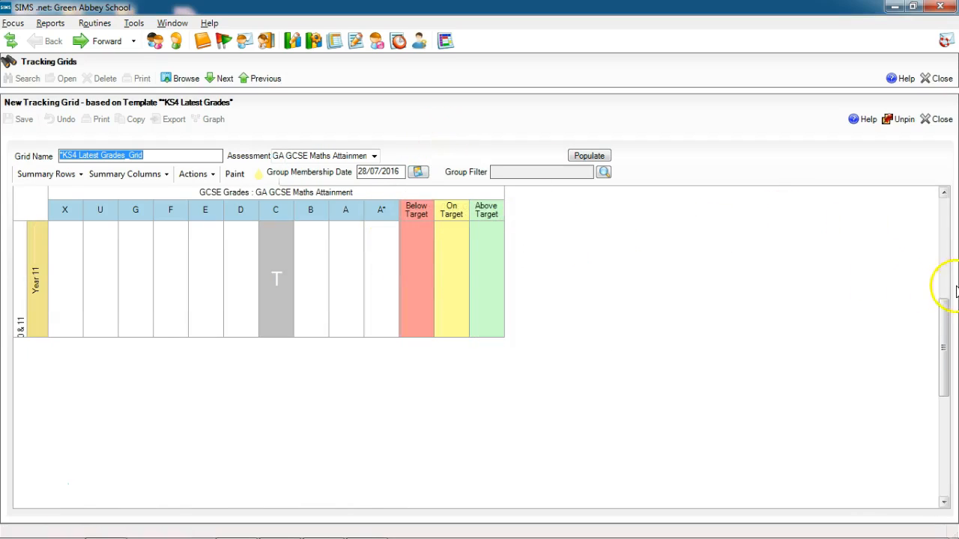
pyautogui.moveTo(944, 334); pyautogui.dragTo(941, 302)
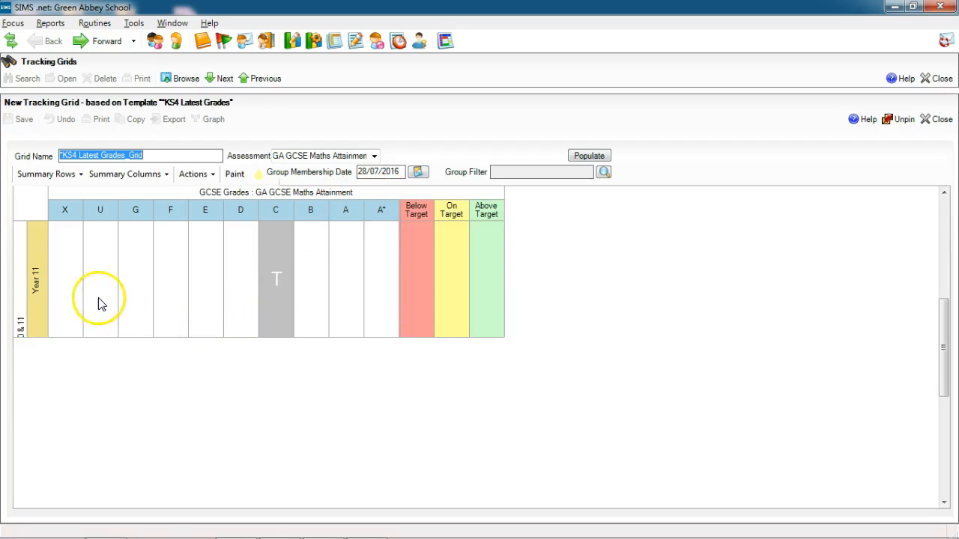
pyautogui.click(589, 156)
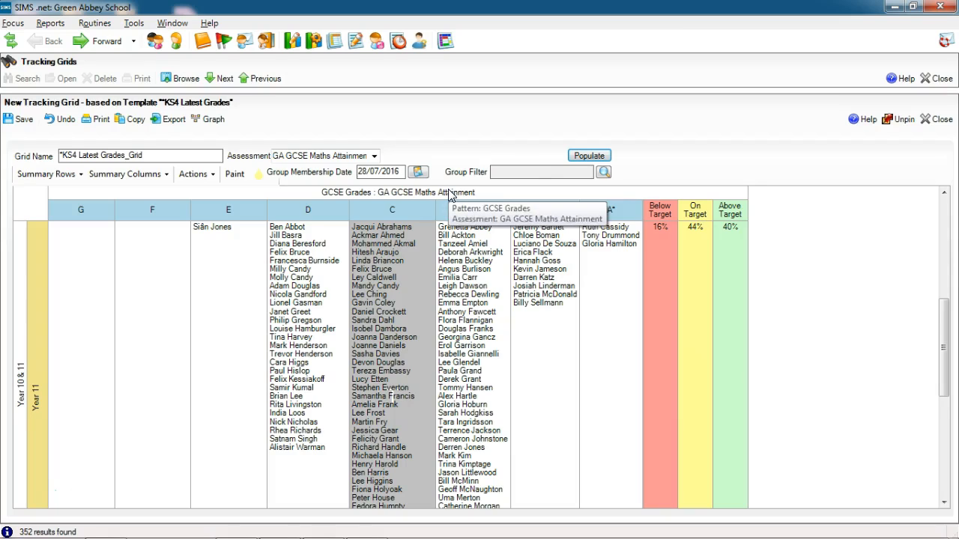
# Set the result set for the GCSE maths attainment columns to Year 11 Autumn Term and repopulate the grid
pyautogui.rightClick(449, 193)
pyautogui.click(502, 227)
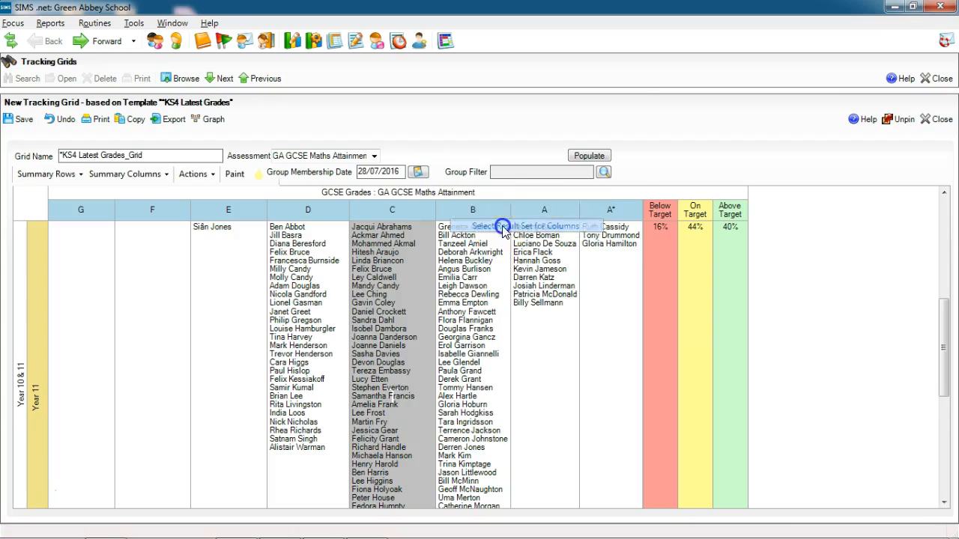
pyautogui.moveTo(614, 132); pyautogui.dragTo(579, 364)
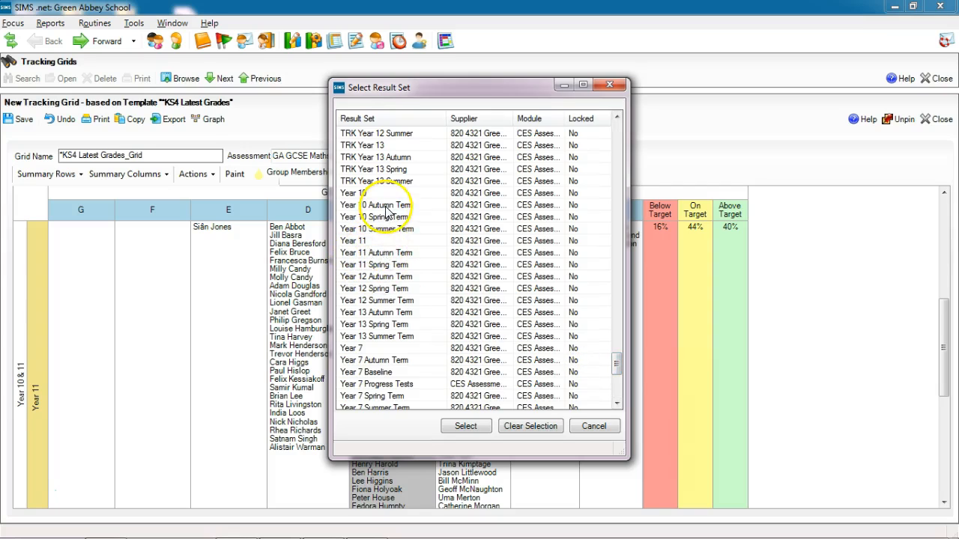
pyautogui.doubleClick(381, 252)
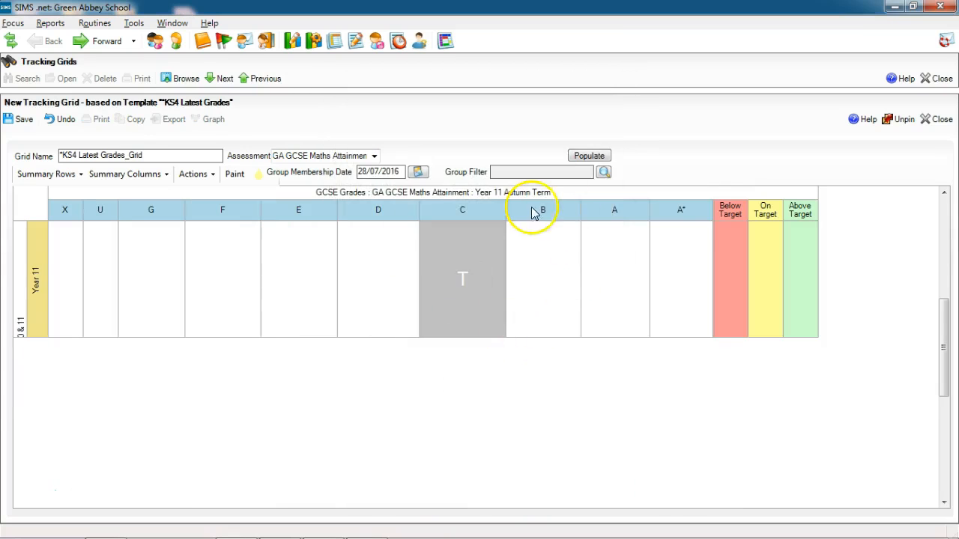
pyautogui.click(596, 157)
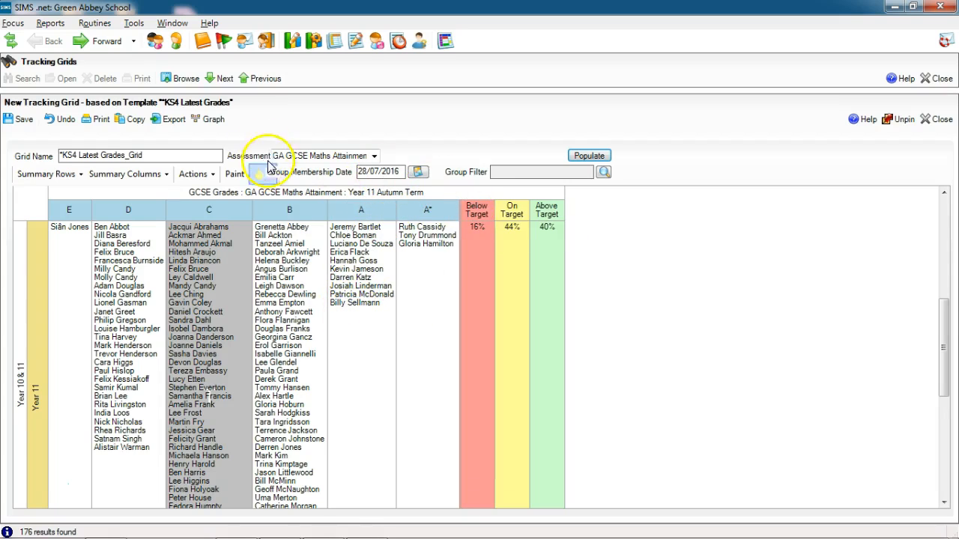
# Look through the remaining templates in the tracking grid template list
pyautogui.click(170, 82)
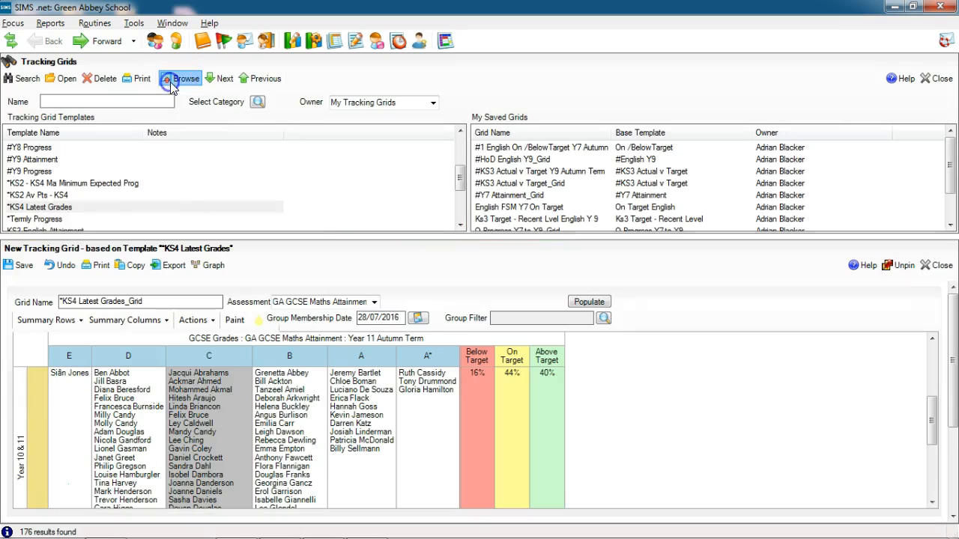
pyautogui.click(460, 227)
pyautogui.click(459, 226)
pyautogui.click(459, 226)
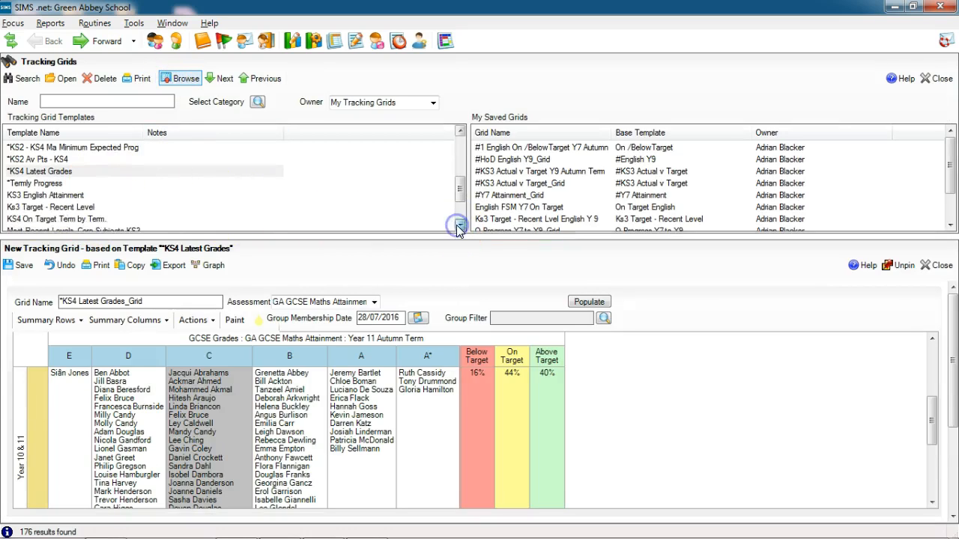
pyautogui.click(459, 226)
pyautogui.click(459, 226)
pyautogui.click(459, 226)
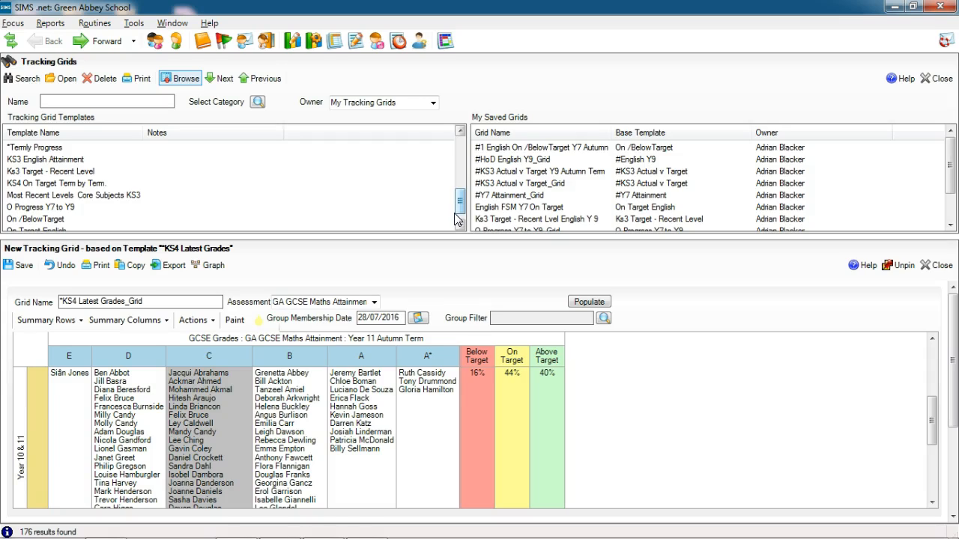
# Close Tracking Grids without saving the changes to the KS4 Latest Grades grid
pyautogui.click(940, 78)
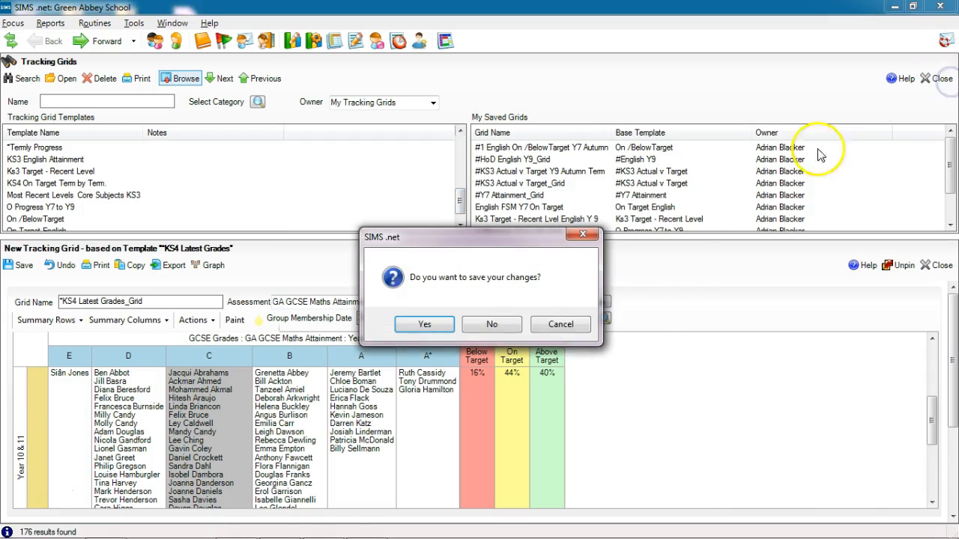
pyautogui.click(492, 323)
pyautogui.click(938, 78)
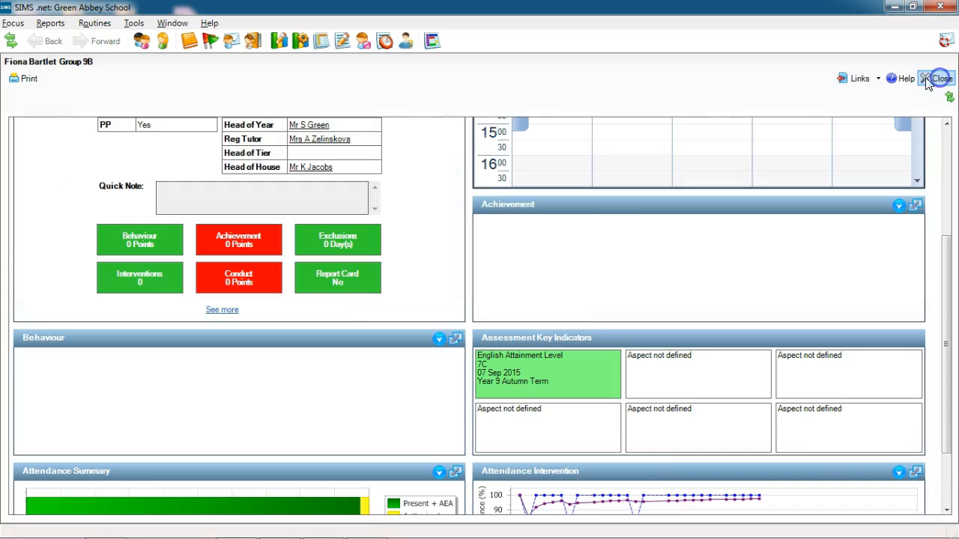
# Open the assessment Tracking Grid Templates and create a new template named "!Year 9 Progress"
pyautogui.click(11, 23)
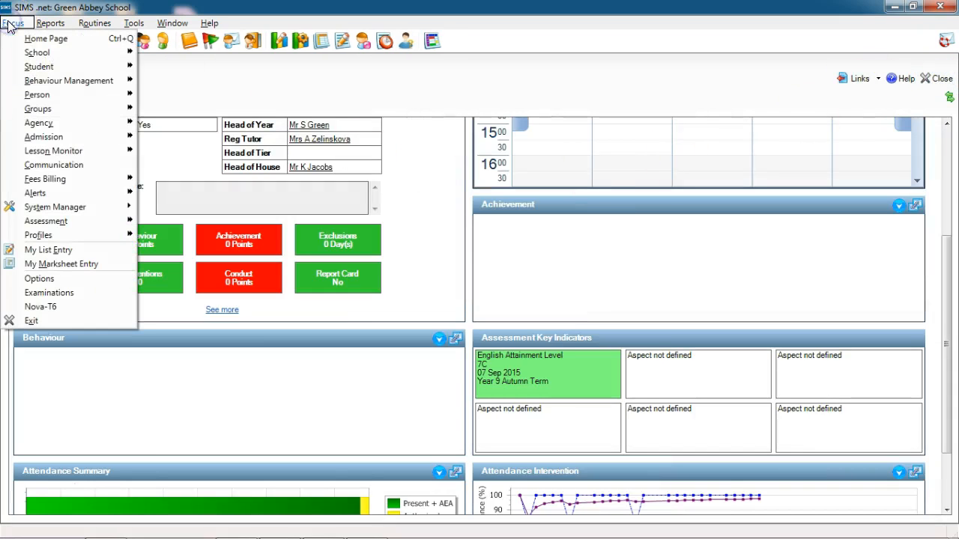
pyautogui.click(54, 225)
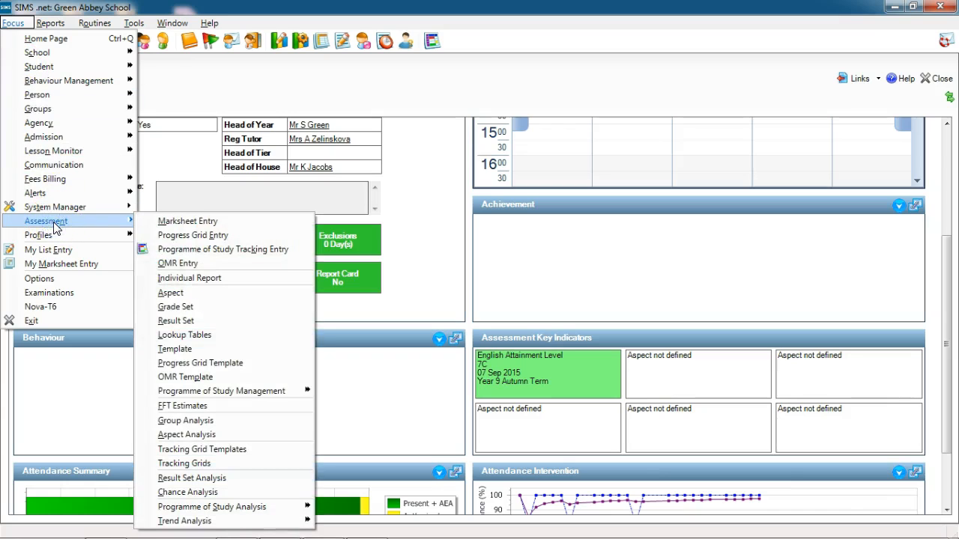
pyautogui.click(227, 448)
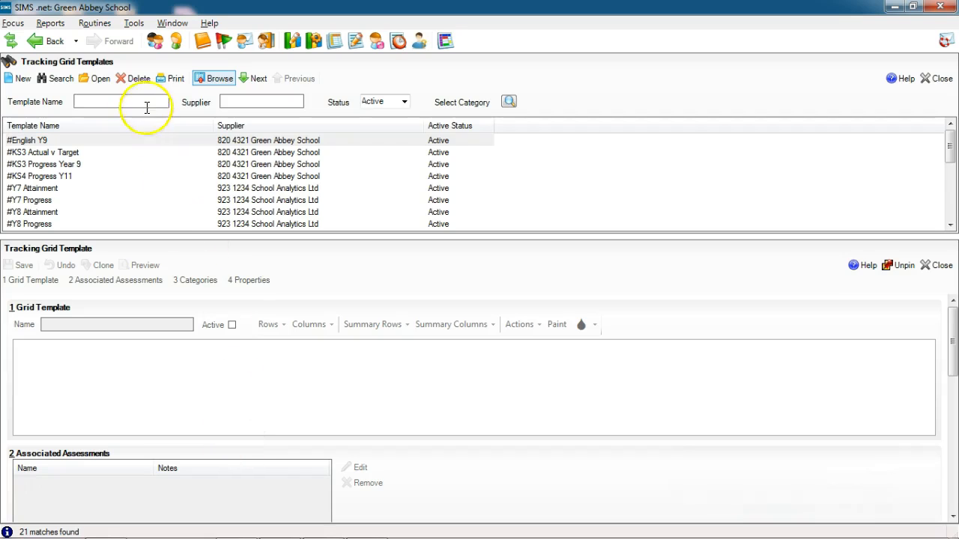
pyautogui.click(22, 79)
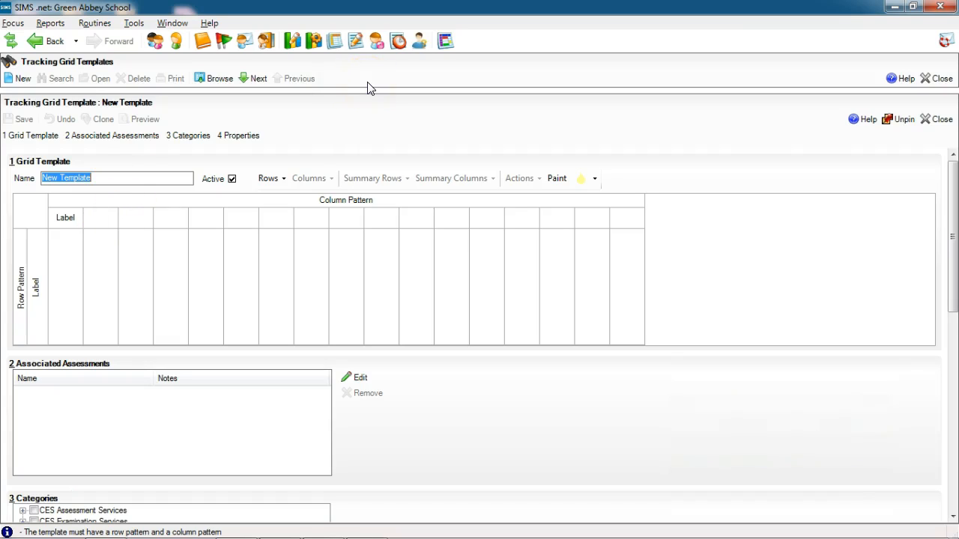
pyautogui.press('BackSpace')
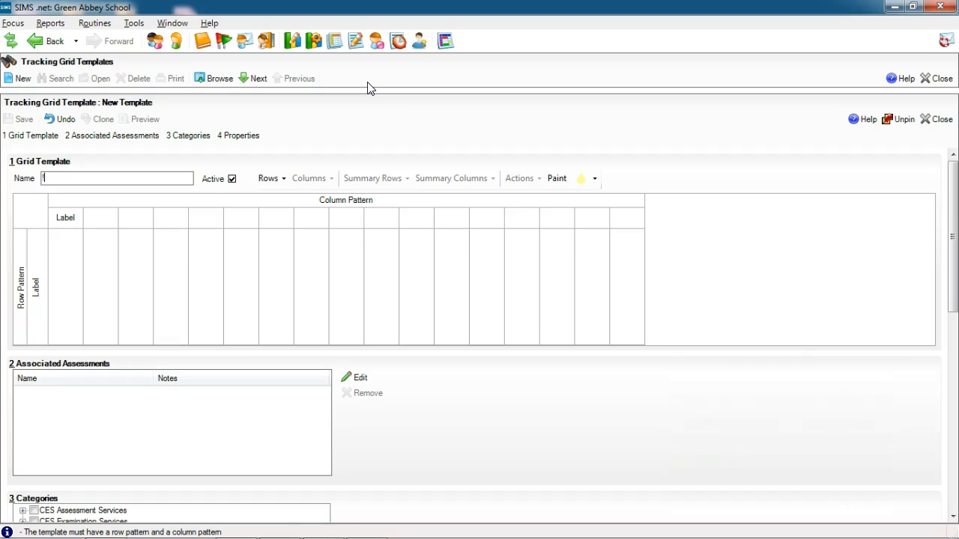
pyautogui.write('Year 9 Progress')
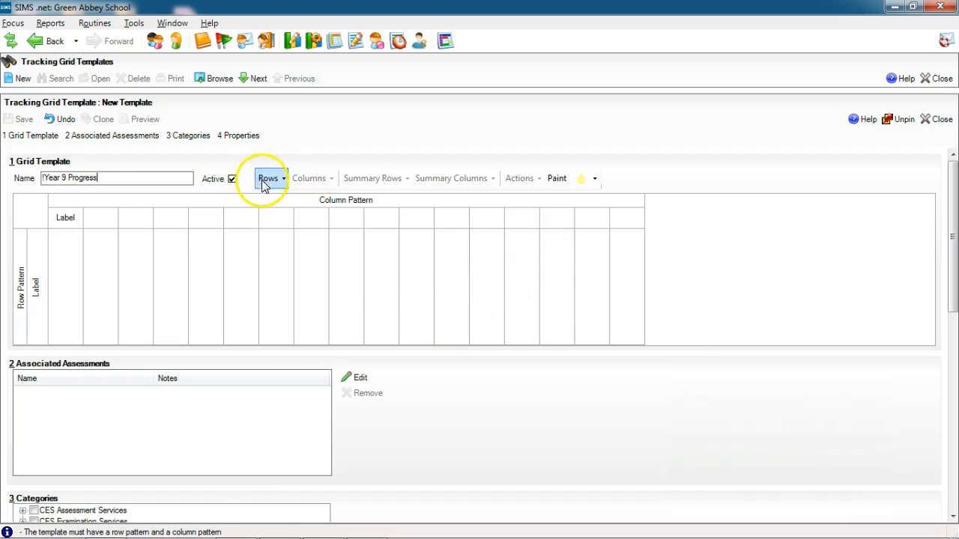
pyautogui.click(439, 177)
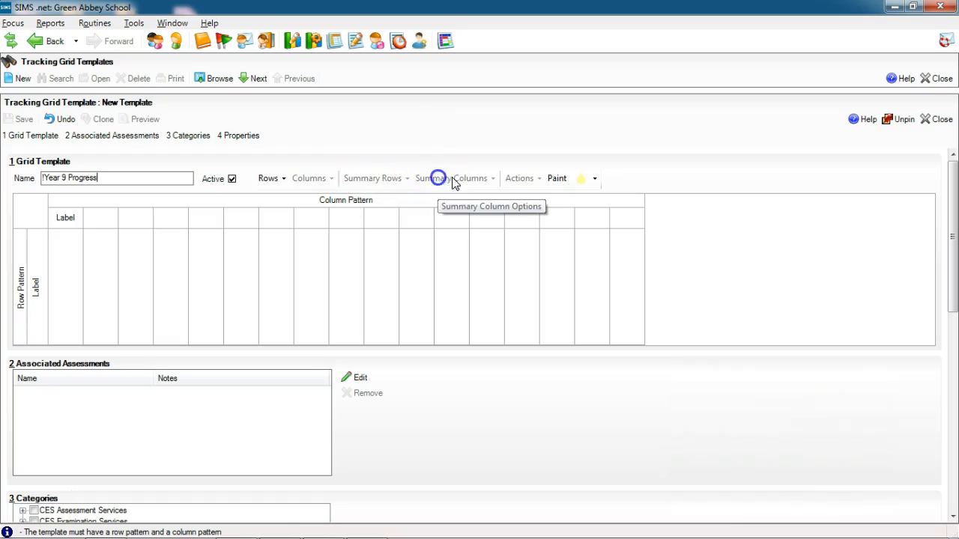
pyautogui.click(515, 179)
pyautogui.click(358, 184)
pyautogui.click(317, 184)
pyautogui.click(432, 182)
pyautogui.click(306, 186)
pyautogui.click(372, 180)
pyautogui.click(437, 183)
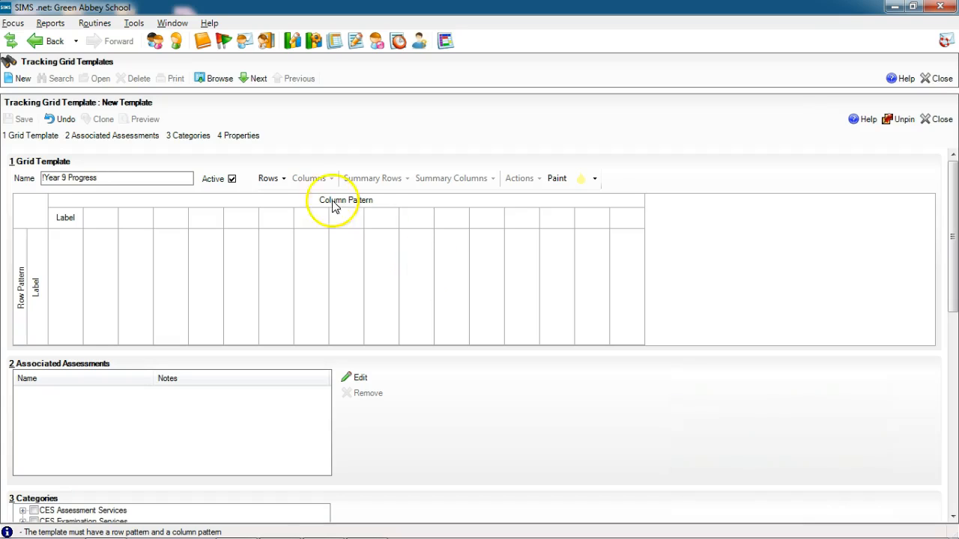
# Create a new result set pattern for the template's rows, named "!Key Stage 3 Terms 7-9"
pyautogui.click(282, 180)
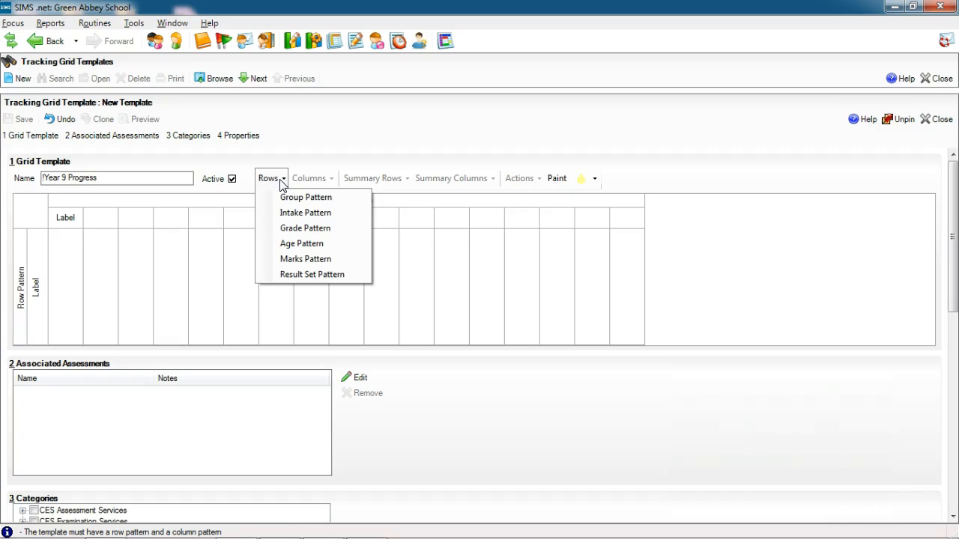
pyautogui.click(307, 274)
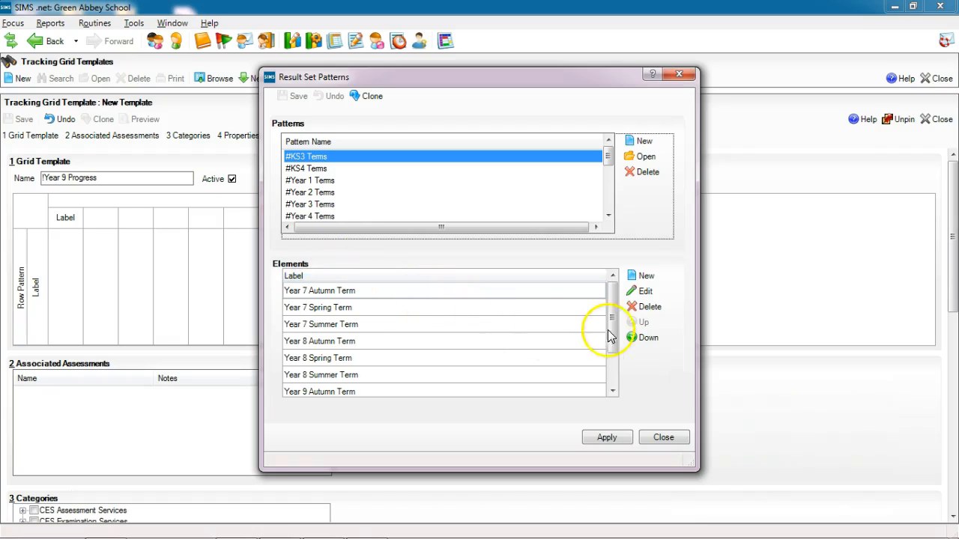
pyautogui.click(635, 142)
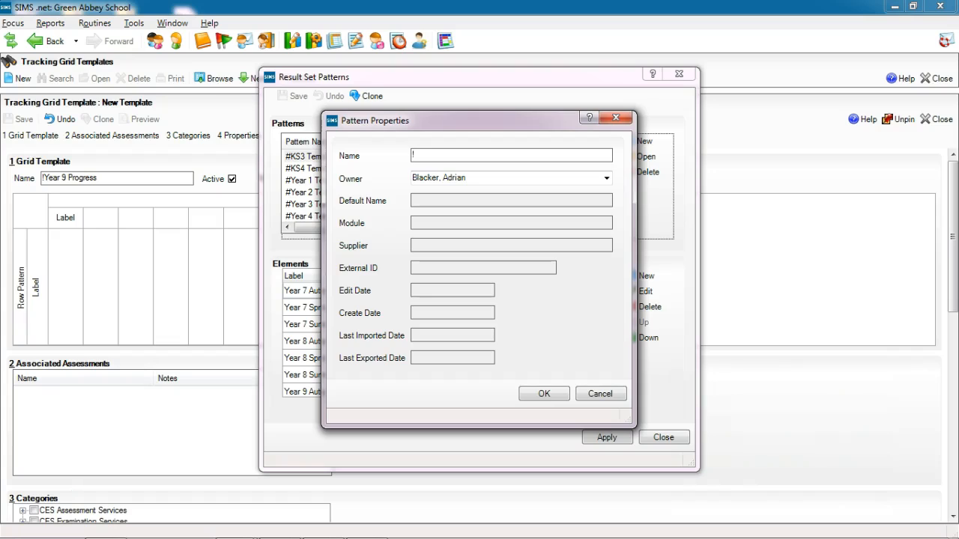
pyautogui.write('!Key Stage 3 Terms 7-9')
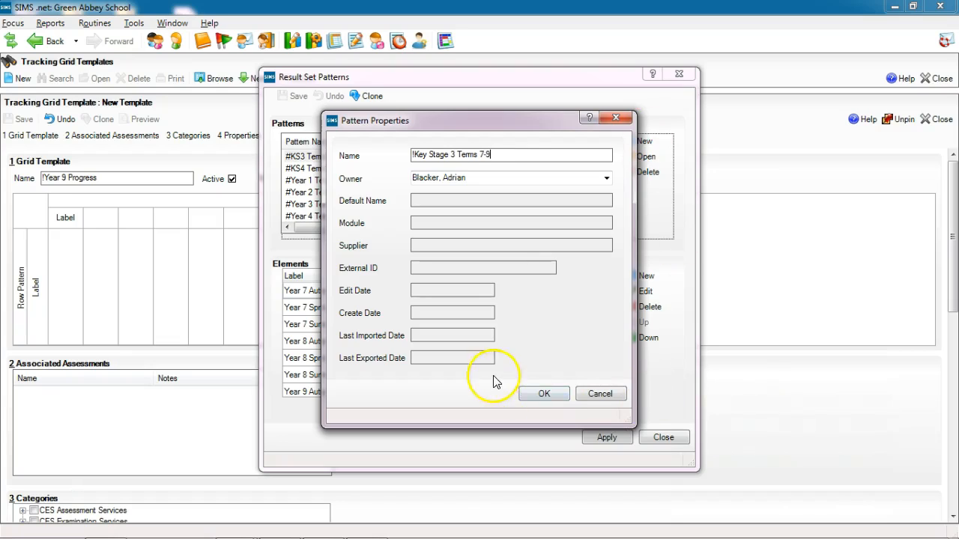
pyautogui.click(543, 394)
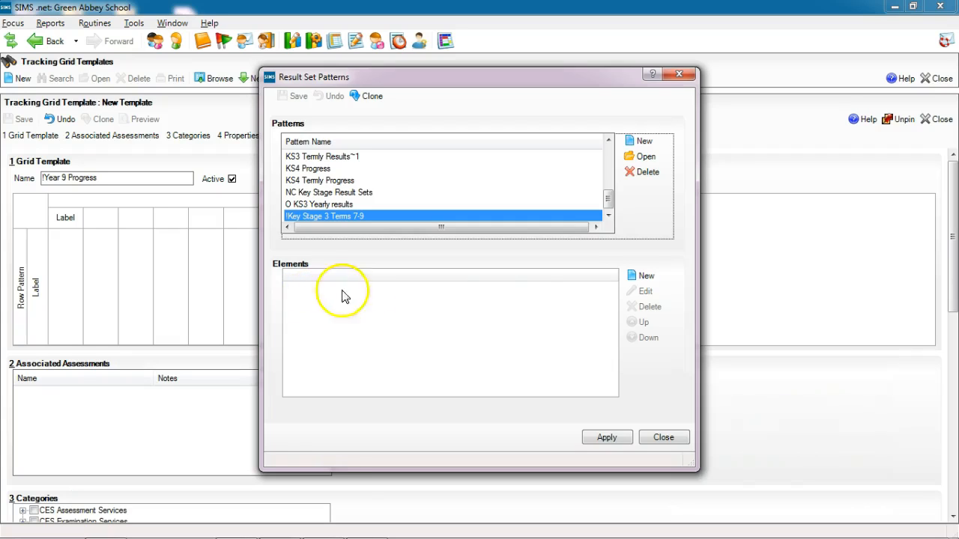
# Add the Autumn, Spring and Summer Term result sets for Year 7, Year 8 and Year 9 to the new result set pattern
pyautogui.click(635, 281)
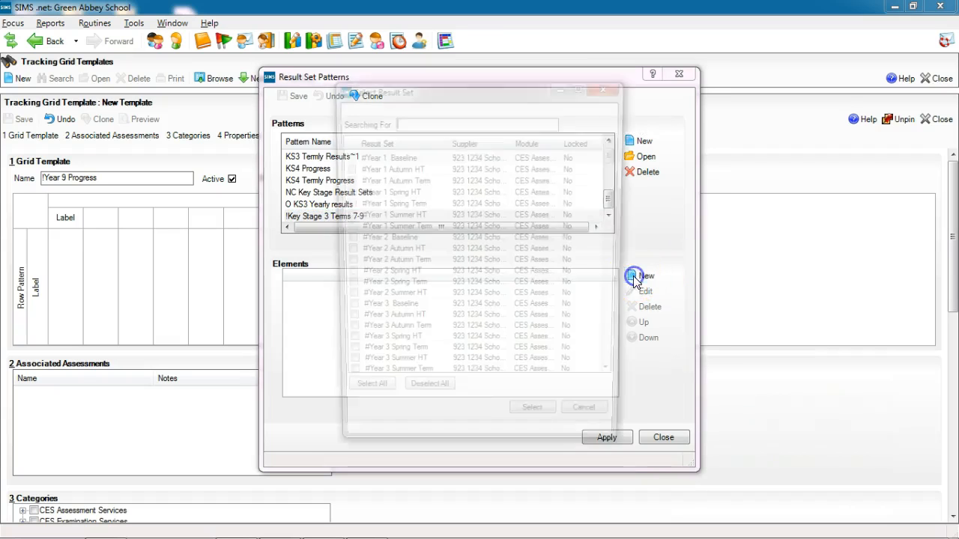
pyautogui.click(616, 156)
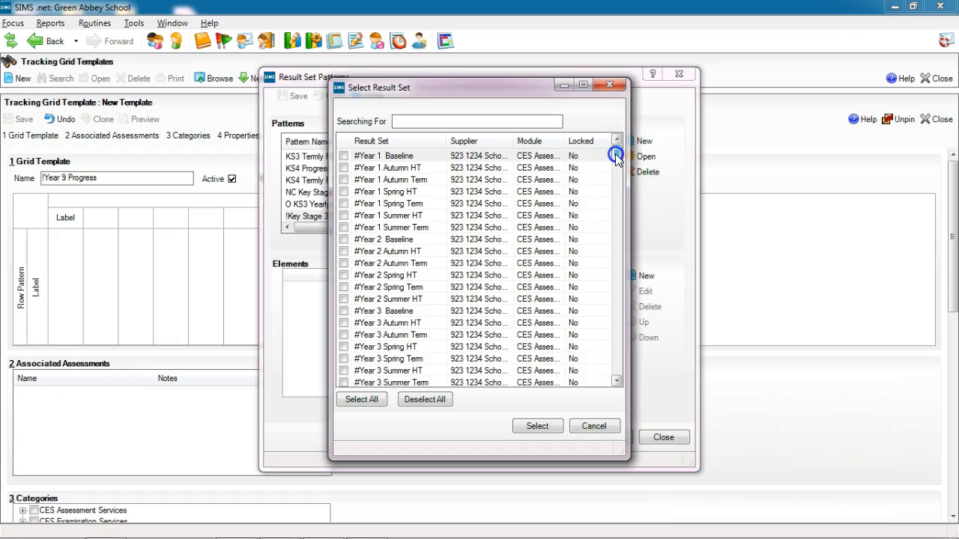
pyautogui.moveTo(616, 155); pyautogui.dragTo(592, 360)
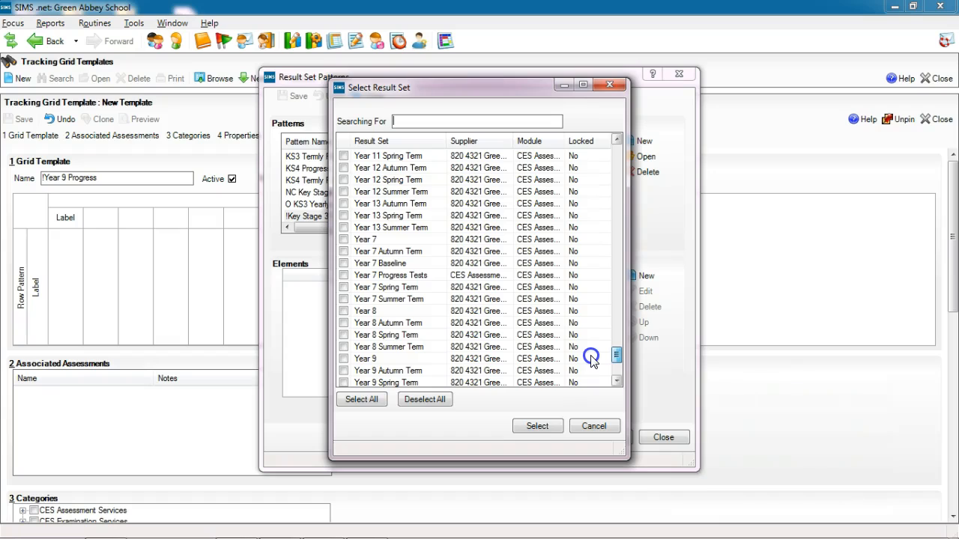
pyautogui.click(342, 252)
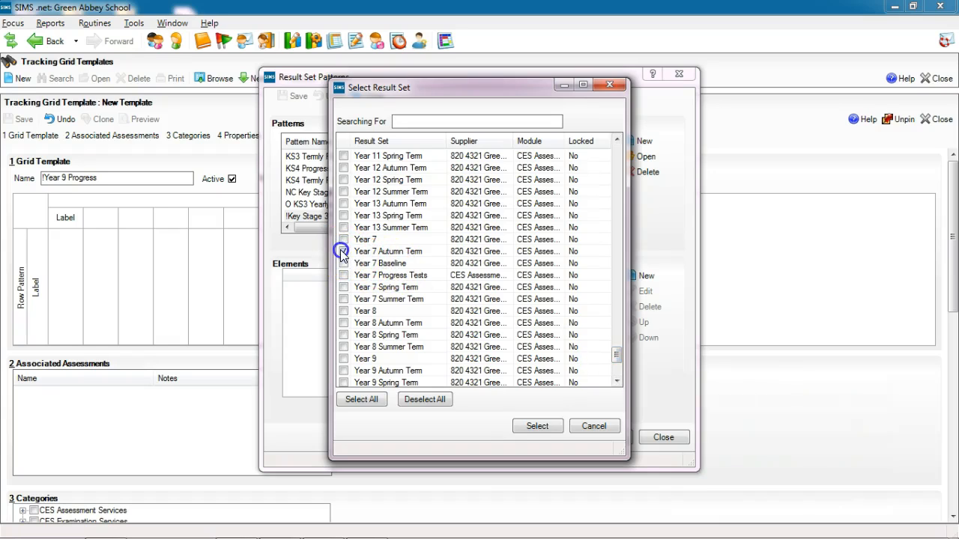
pyautogui.click(343, 288)
pyautogui.click(343, 299)
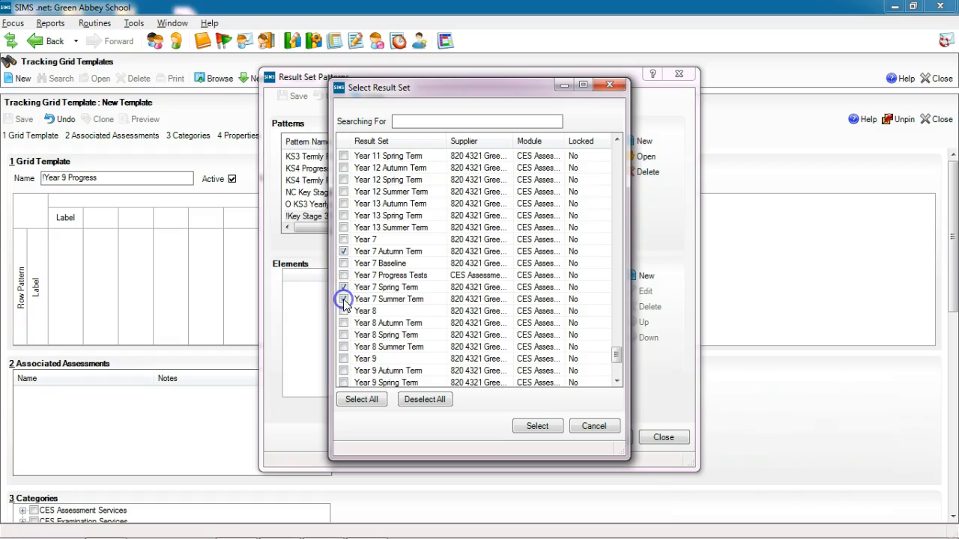
pyautogui.click(343, 323)
pyautogui.click(343, 335)
pyautogui.click(343, 347)
pyautogui.click(343, 371)
pyautogui.click(344, 383)
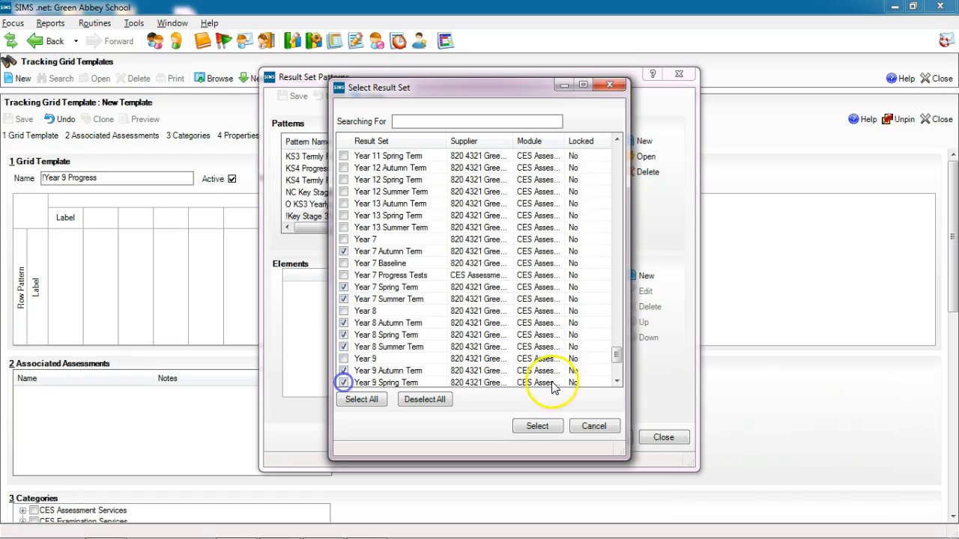
pyautogui.click(616, 382)
pyautogui.click(616, 383)
pyautogui.click(616, 383)
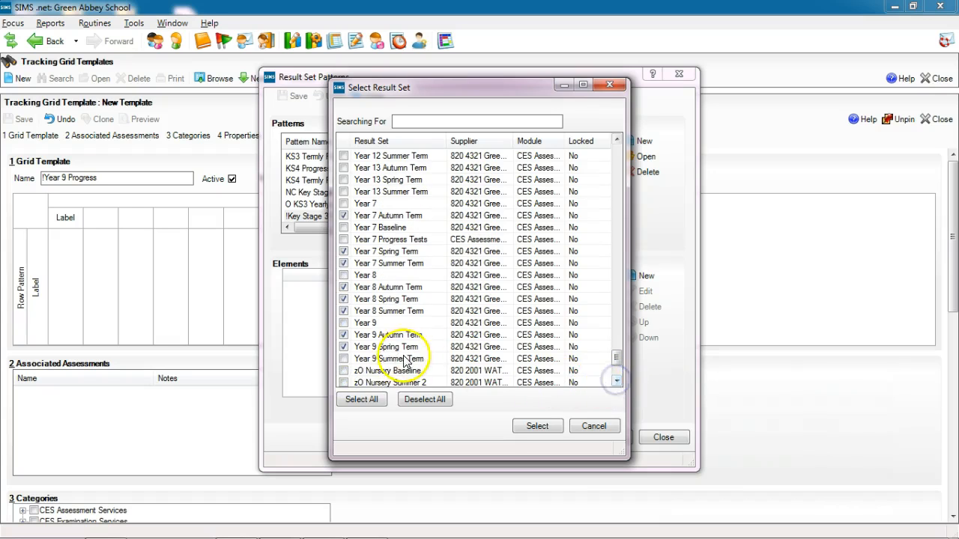
pyautogui.click(343, 358)
pyautogui.click(535, 425)
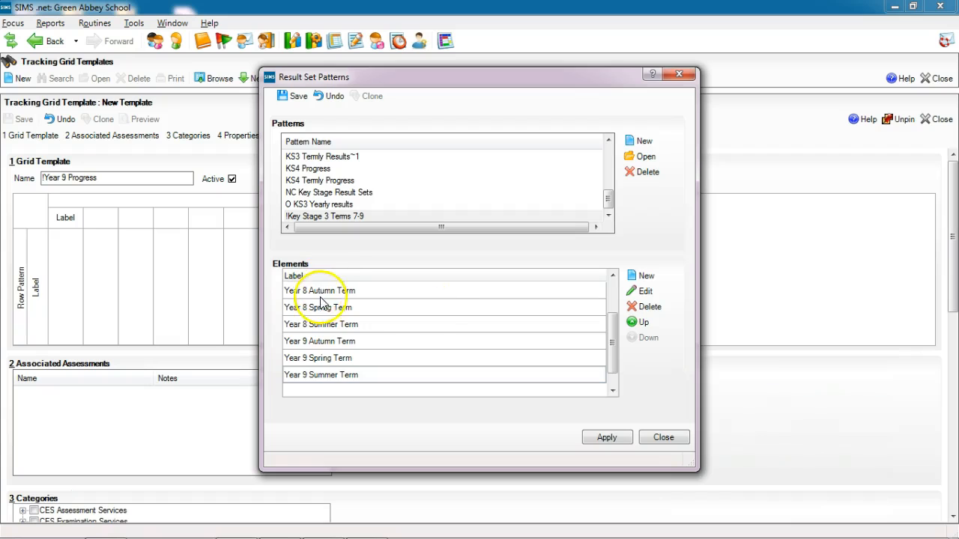
# Check the pattern's term elements and apply "!Key Stage 3 Terms 7-9" as the template's row pattern
pyautogui.moveTo(613, 345); pyautogui.dragTo(613, 286)
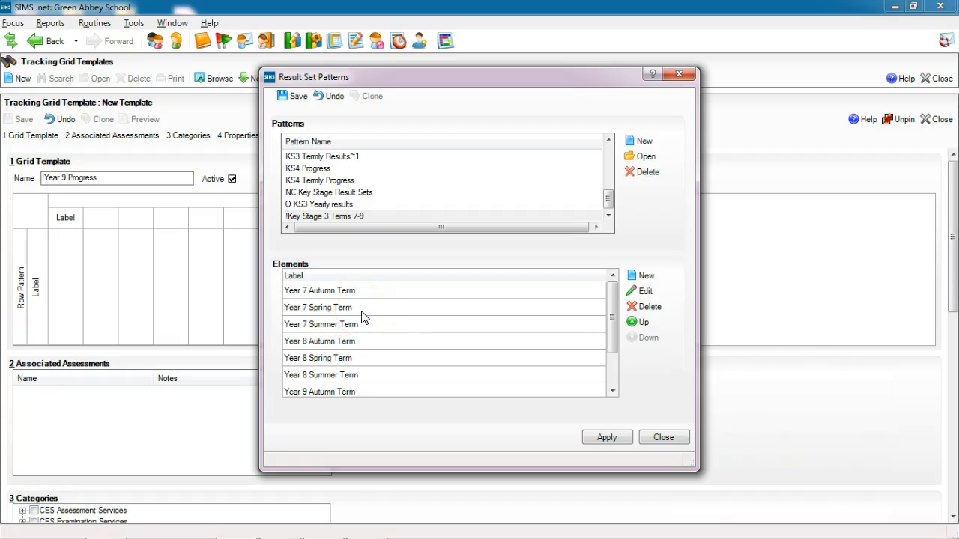
pyautogui.click(600, 441)
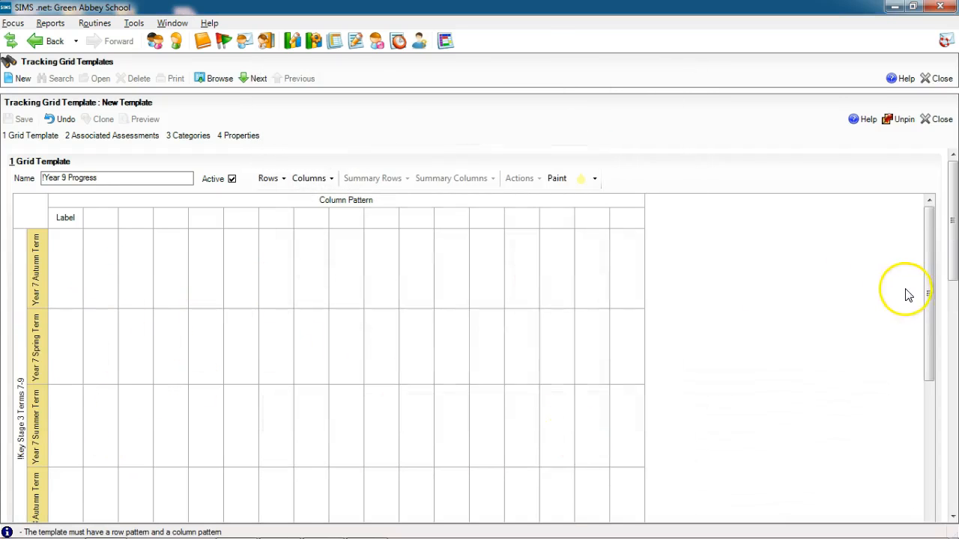
pyautogui.moveTo(927, 274); pyautogui.dragTo(952, 208)
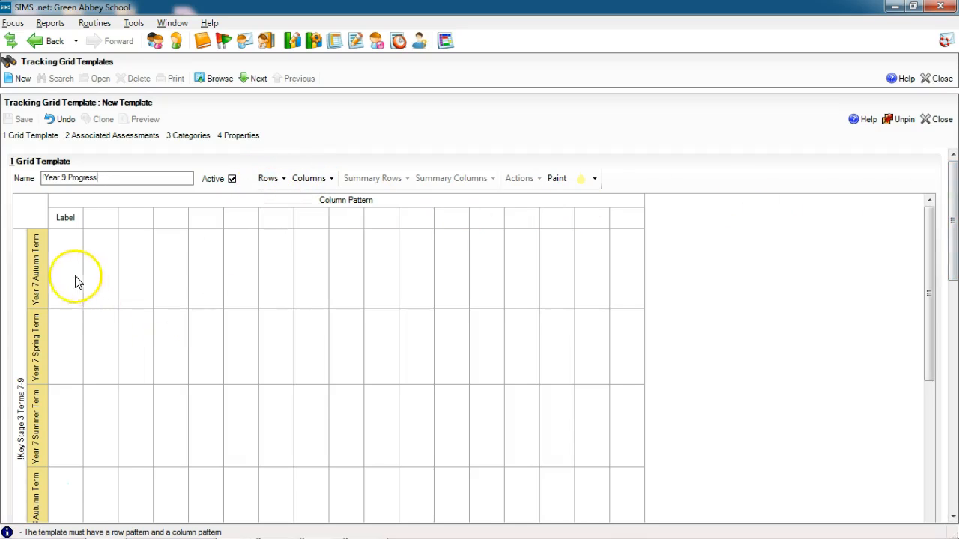
# Choose a grade pattern as the type for the template's columns and open the list of grade patterns
pyautogui.click(313, 184)
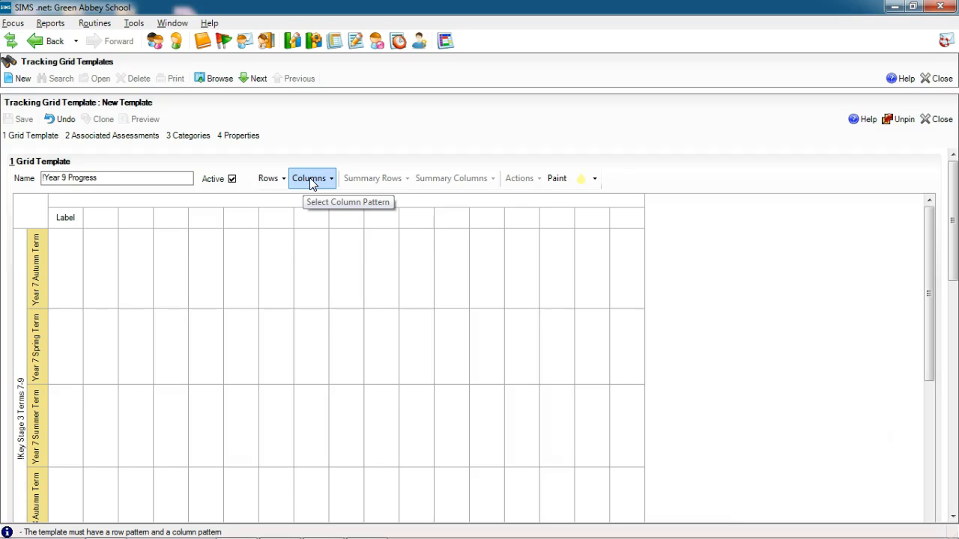
pyautogui.click(312, 184)
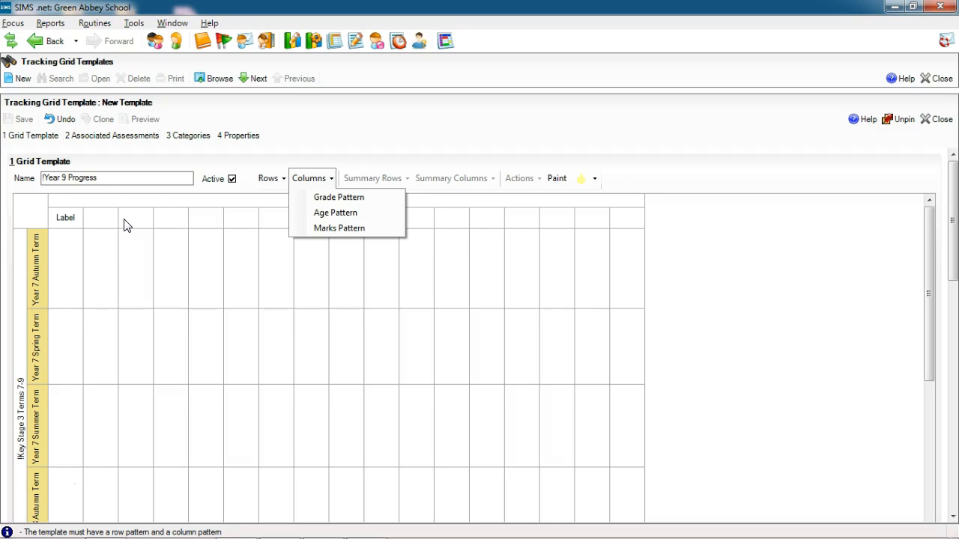
pyautogui.click(326, 200)
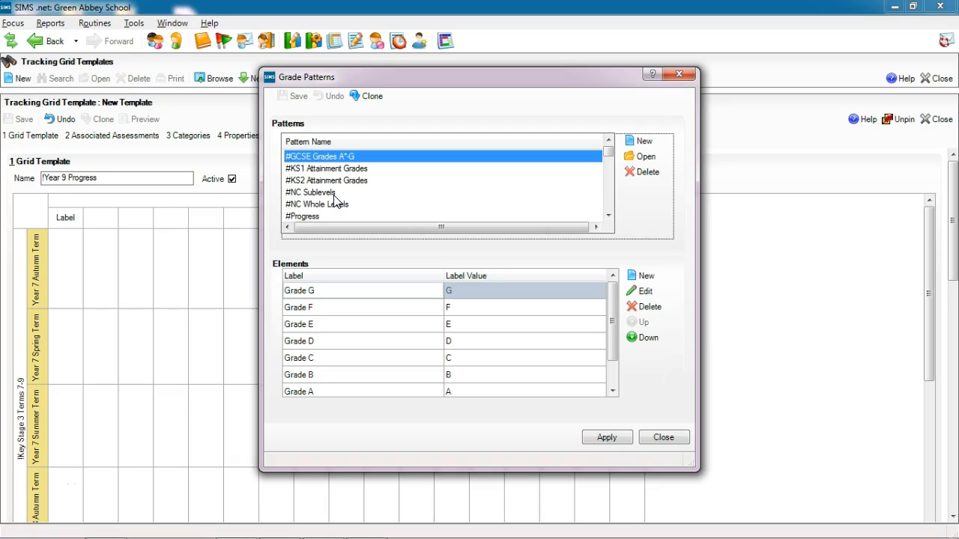
# Examine the elements of the existing grade patterns, including #NC Sublevels, the KS1 and KS2 Attainment Grades and #NC Whole Levels
pyautogui.click(333, 194)
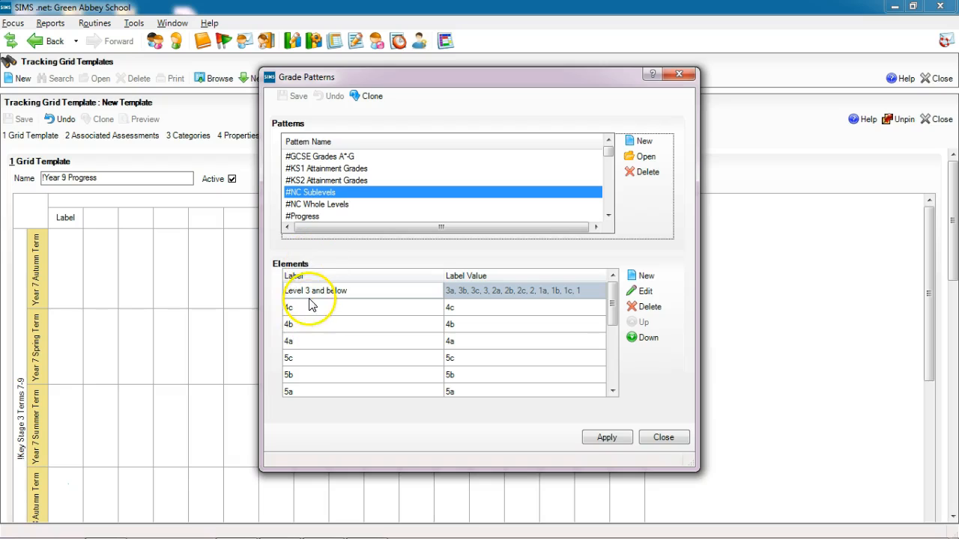
pyautogui.click(316, 373)
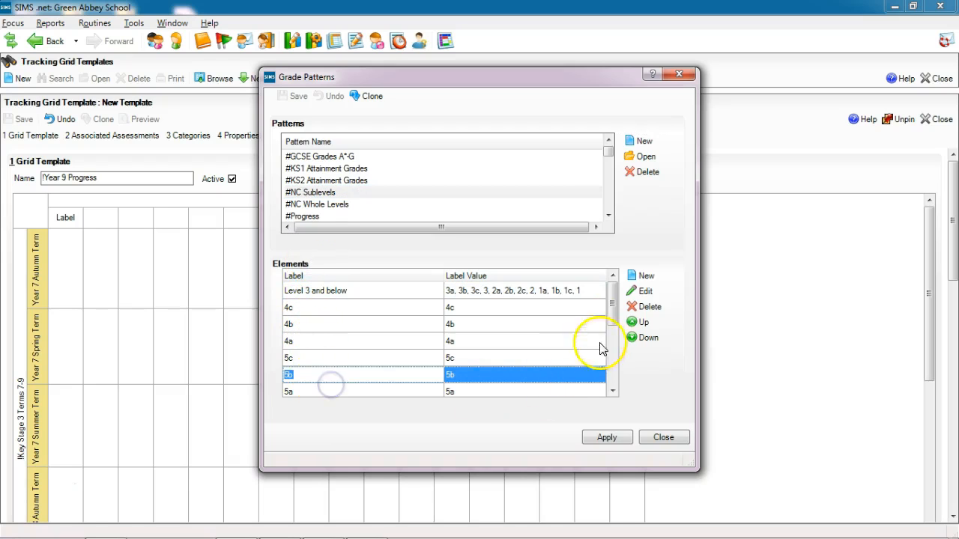
pyautogui.moveTo(611, 308); pyautogui.dragTo(606, 340)
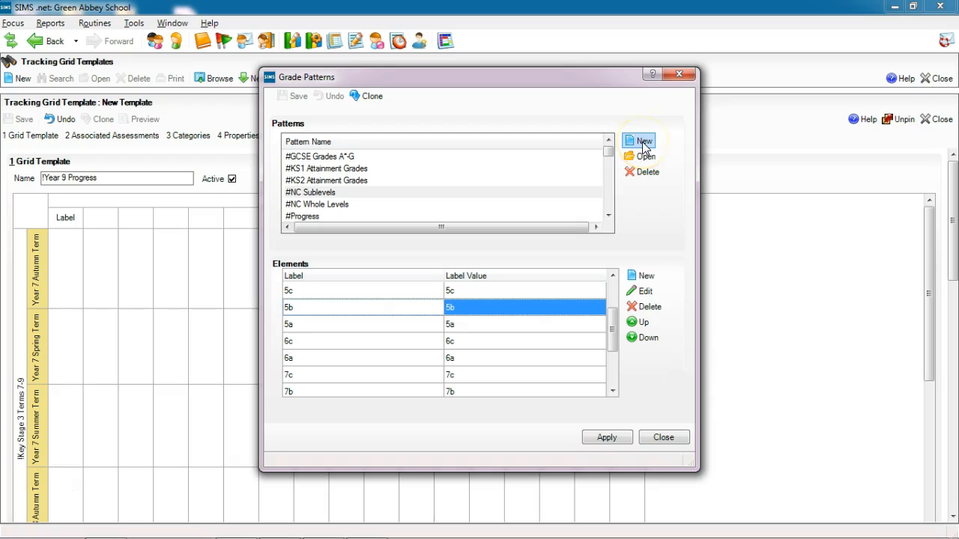
pyautogui.click(299, 169)
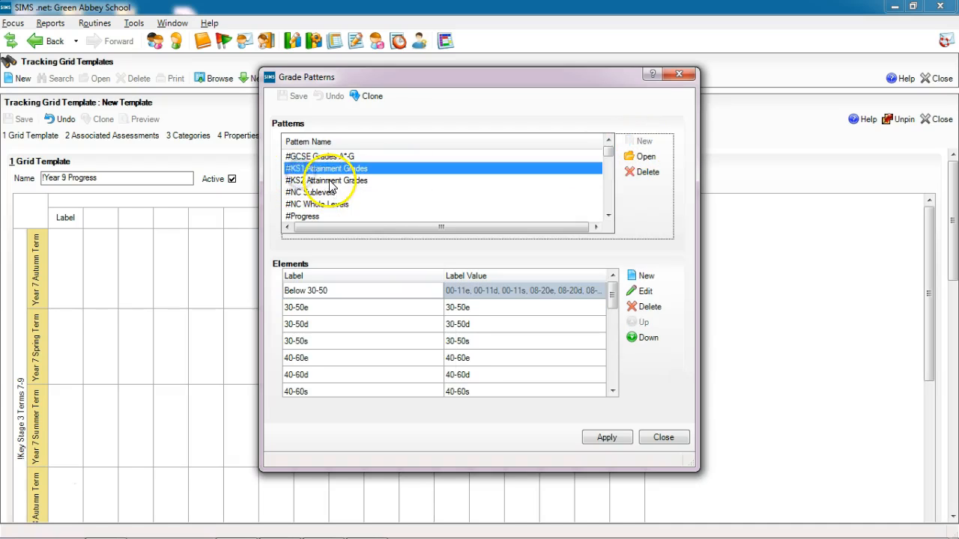
pyautogui.click(334, 182)
pyautogui.click(352, 192)
pyautogui.click(360, 207)
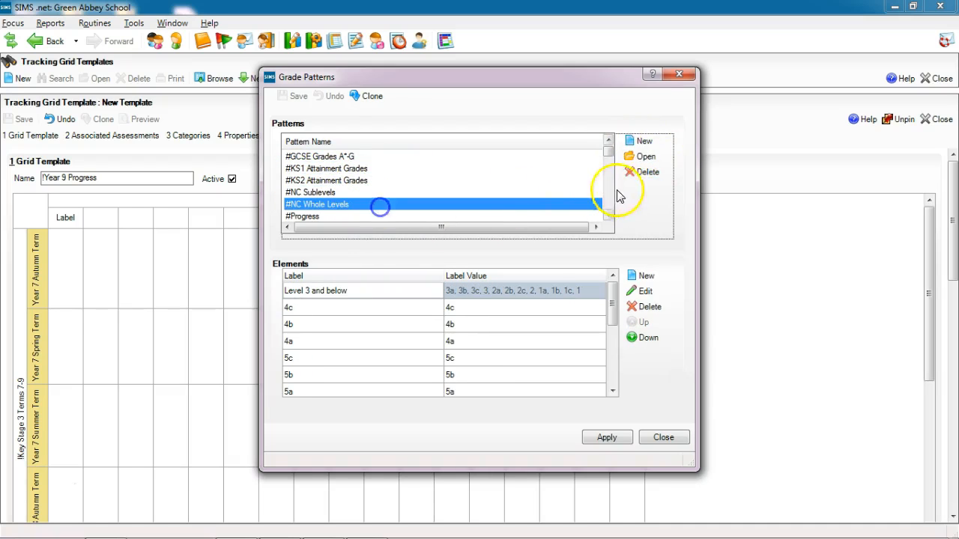
# Create a new grade pattern for the template's columns, named "!National Curric Sub Leve"
pyautogui.click(644, 144)
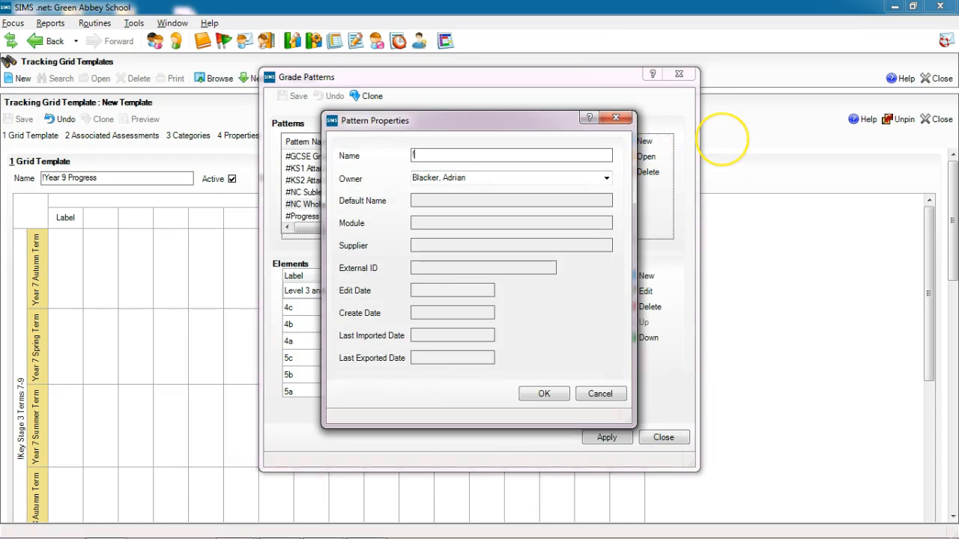
pyautogui.write('!N')
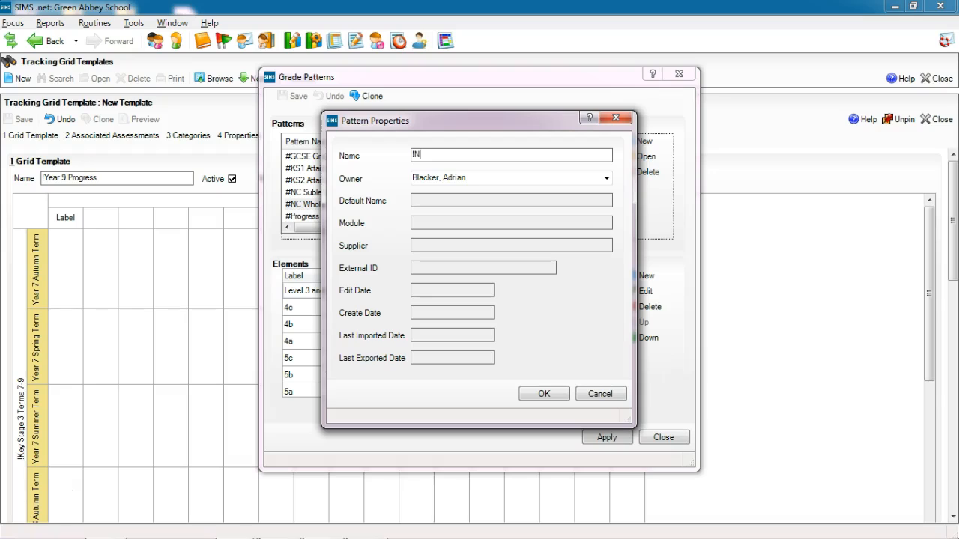
pyautogui.write('ational Curric Sub Leve')
pyautogui.click(545, 394)
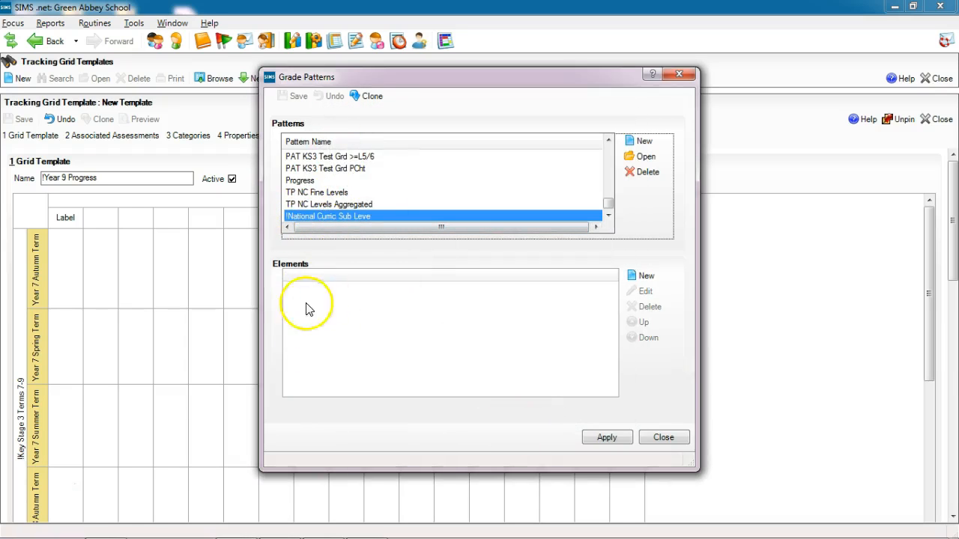
# Add an element labelled "Grade 3c" with the value 3c to the new grade pattern
pyautogui.click(642, 279)
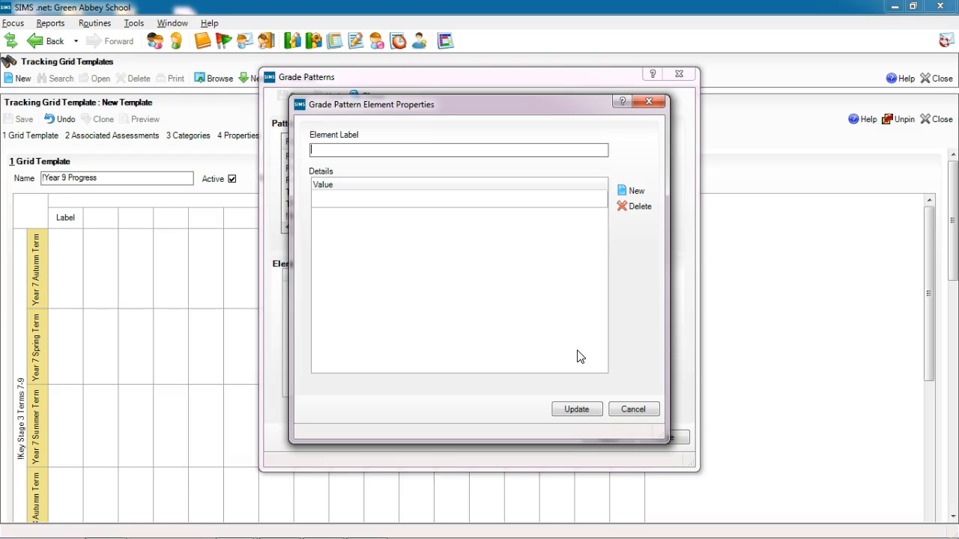
pyautogui.write('Grade 3c')
pyautogui.moveTo(341, 150); pyautogui.dragTo(310, 152)
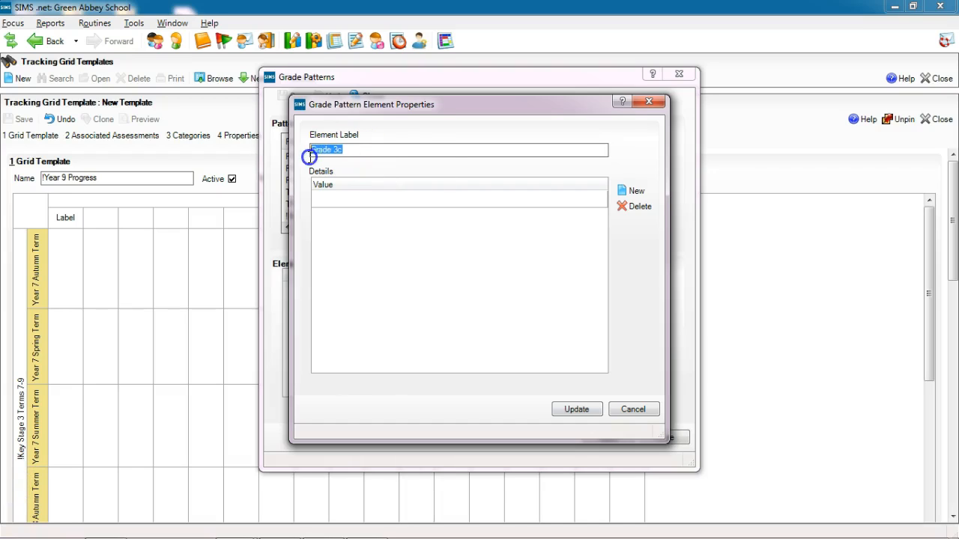
pyautogui.click(337, 197)
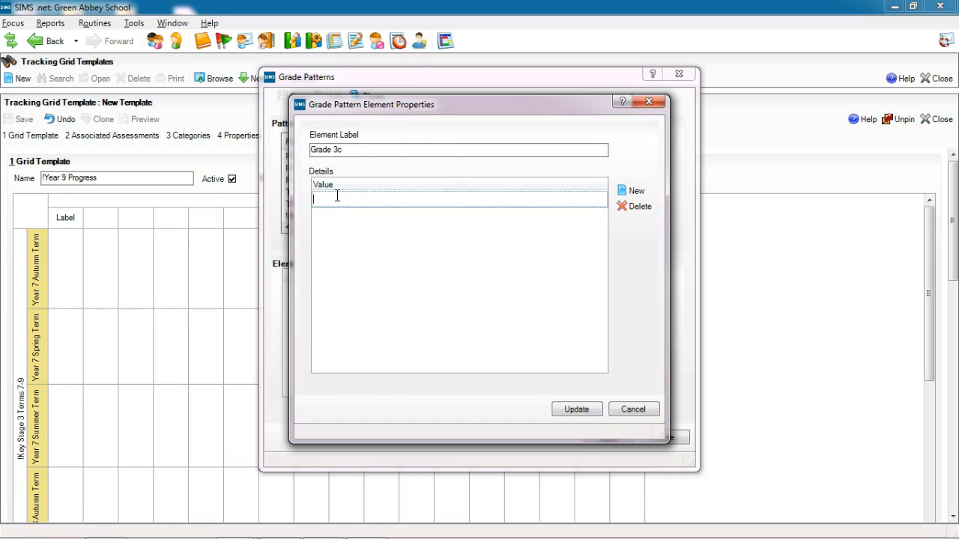
pyautogui.write('3c')
pyautogui.click(337, 219)
pyautogui.click(576, 412)
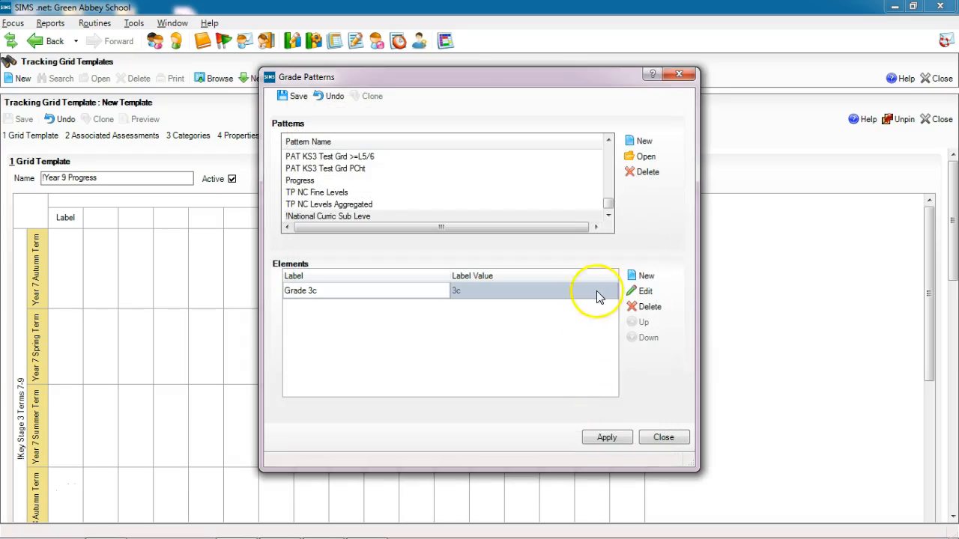
# Add an element labelled "Grade 3b" with the value 3b to the grade pattern
pyautogui.click(645, 277)
pyautogui.write('Grade 3b')
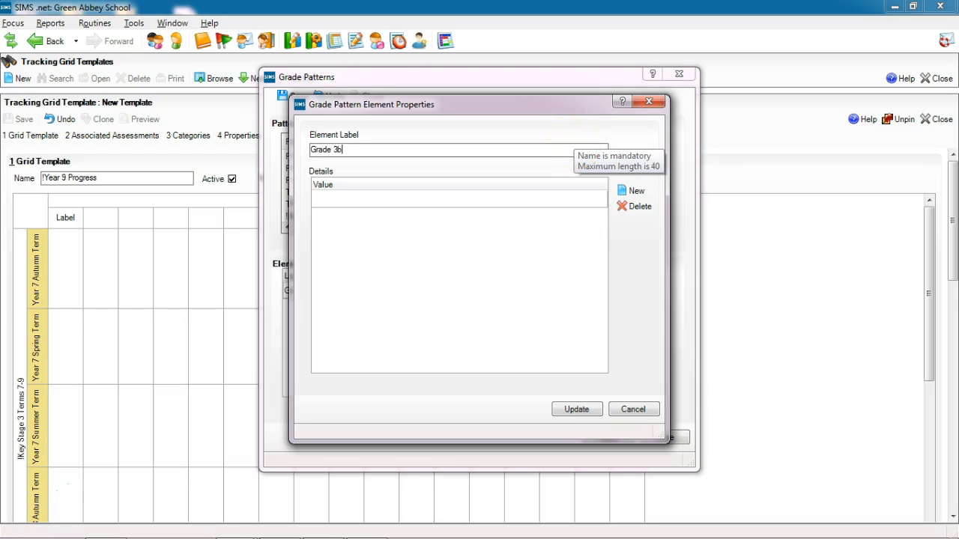
pyautogui.click(499, 204)
pyautogui.write('3b')
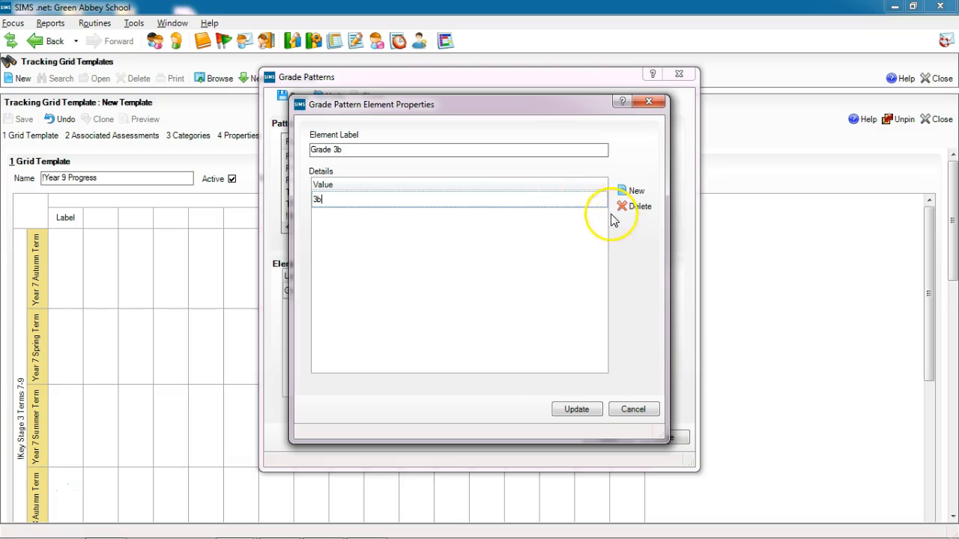
pyautogui.click(576, 410)
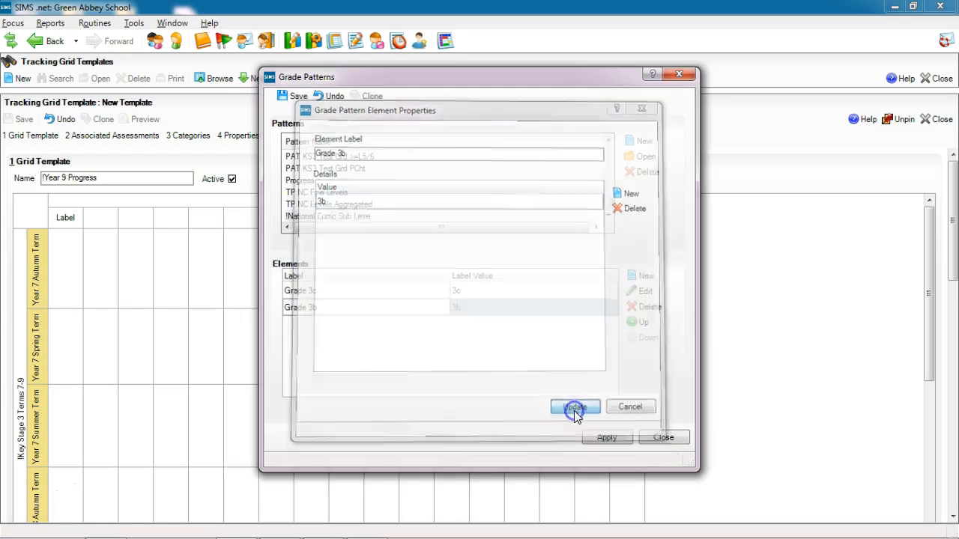
# Add an element labelled "Grade 3a" with the value 3a to the grade pattern
pyautogui.click(633, 276)
pyautogui.write('Grade 3a')
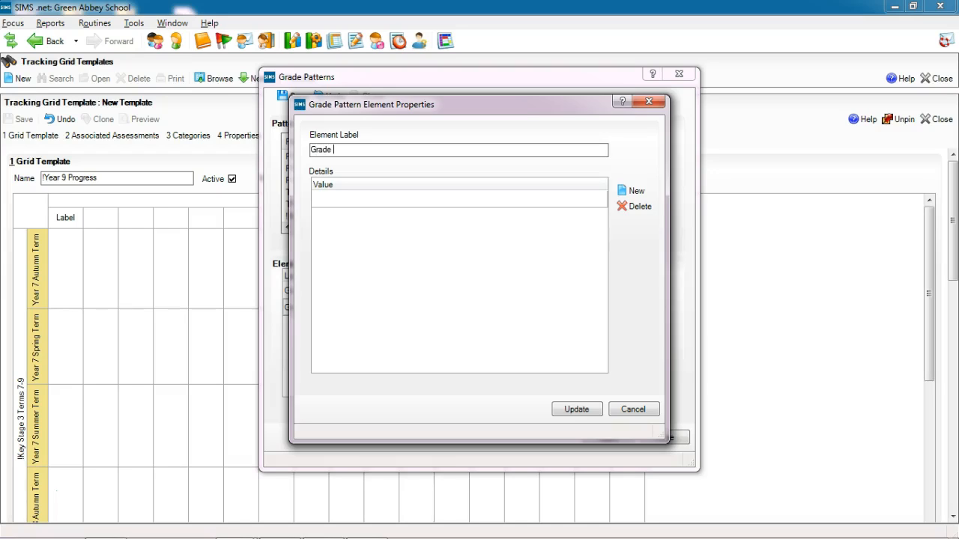
pyautogui.click(425, 201)
pyautogui.write('3a')
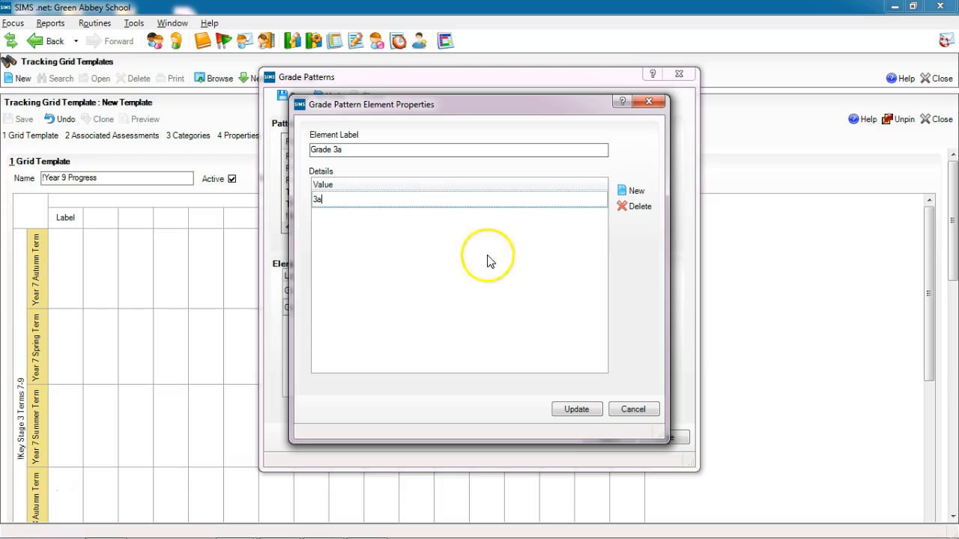
pyautogui.click(573, 411)
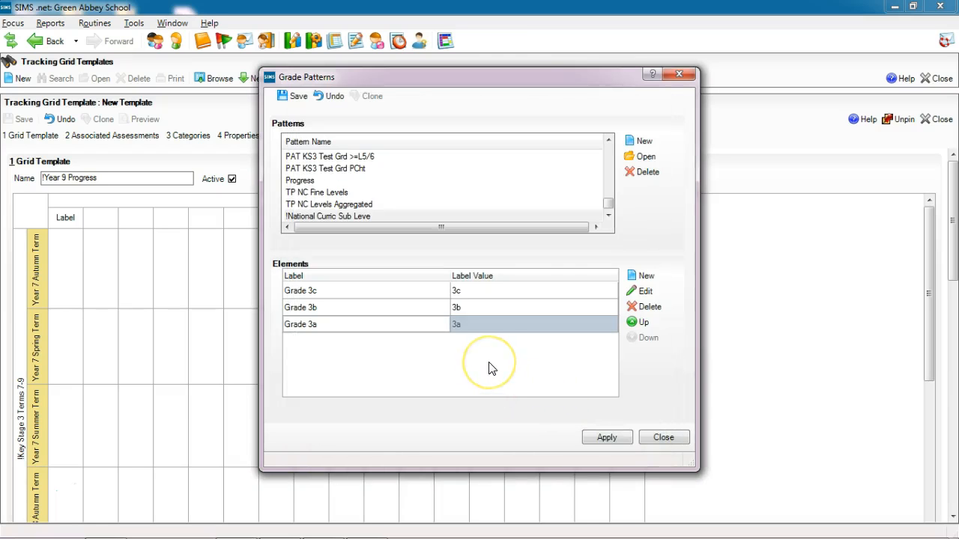
# Add an element labelled "4c" with the value 4c to the grade pattern
pyautogui.click(644, 277)
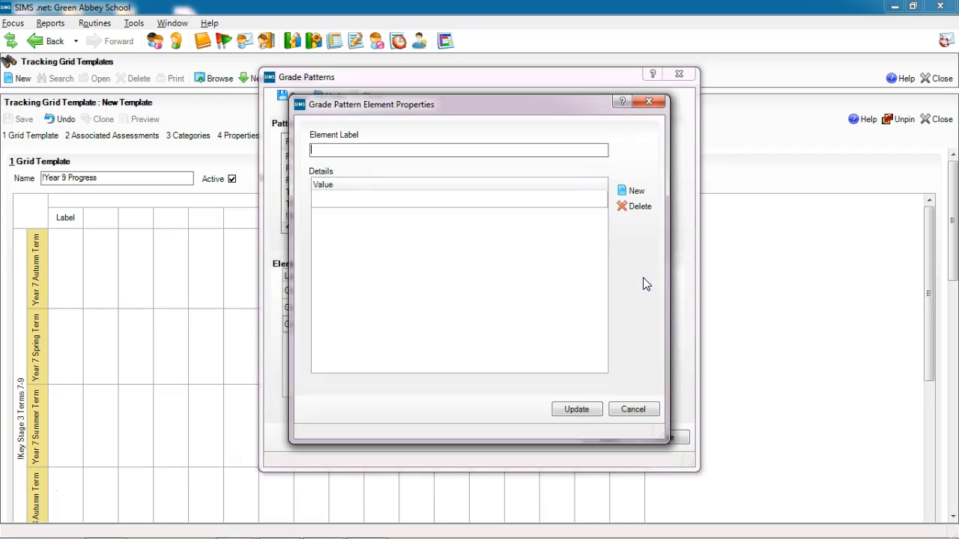
pyautogui.write('4c')
pyautogui.click(485, 201)
pyautogui.write('4c')
pyautogui.click(577, 409)
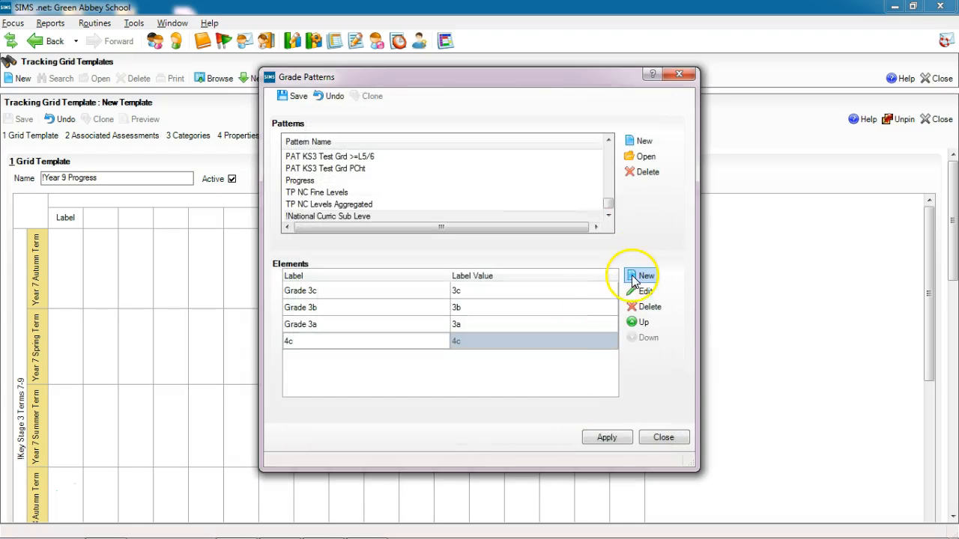
# Add an element labelled "4b" with the value 4b to the grade pattern
pyautogui.click(631, 275)
pyautogui.write('4b')
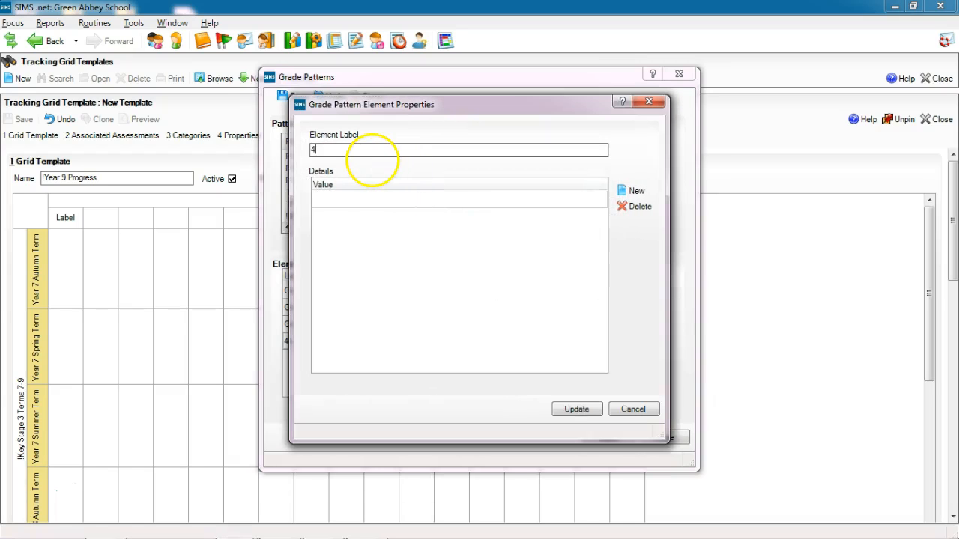
pyautogui.click(335, 200)
pyautogui.write('4b')
pyautogui.click(584, 411)
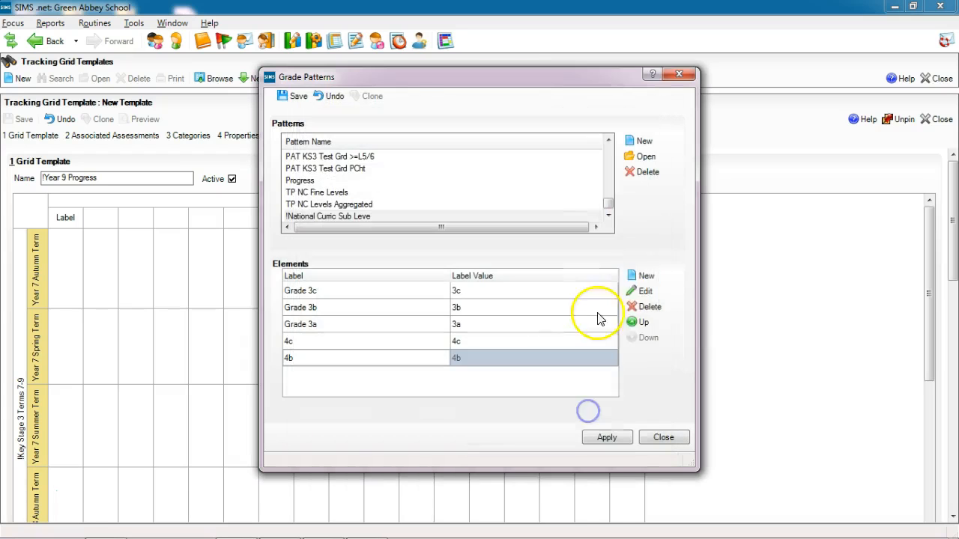
# Add an element labelled "4a" with the value 4a to the grade pattern
pyautogui.click(642, 278)
pyautogui.write('4a')
pyautogui.click(343, 199)
pyautogui.write('4a')
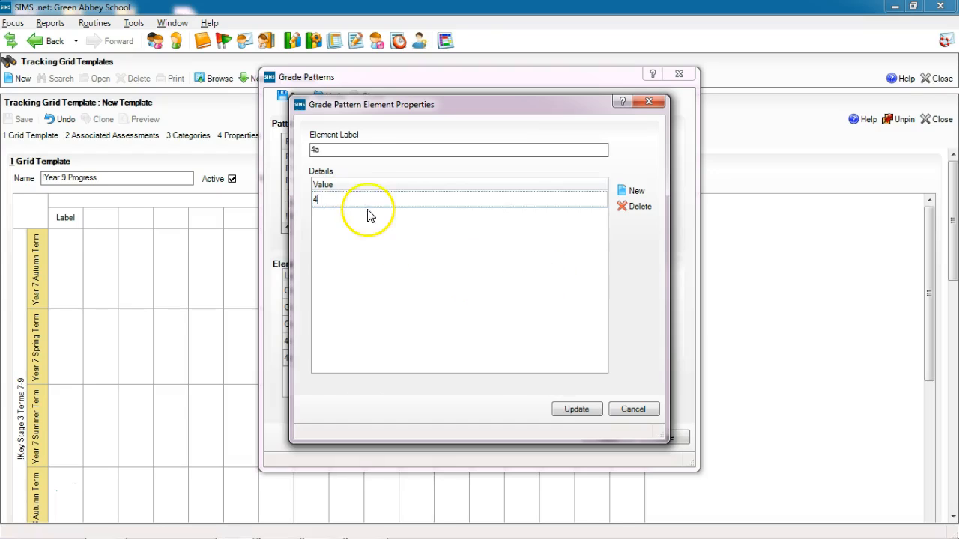
pyautogui.click(566, 410)
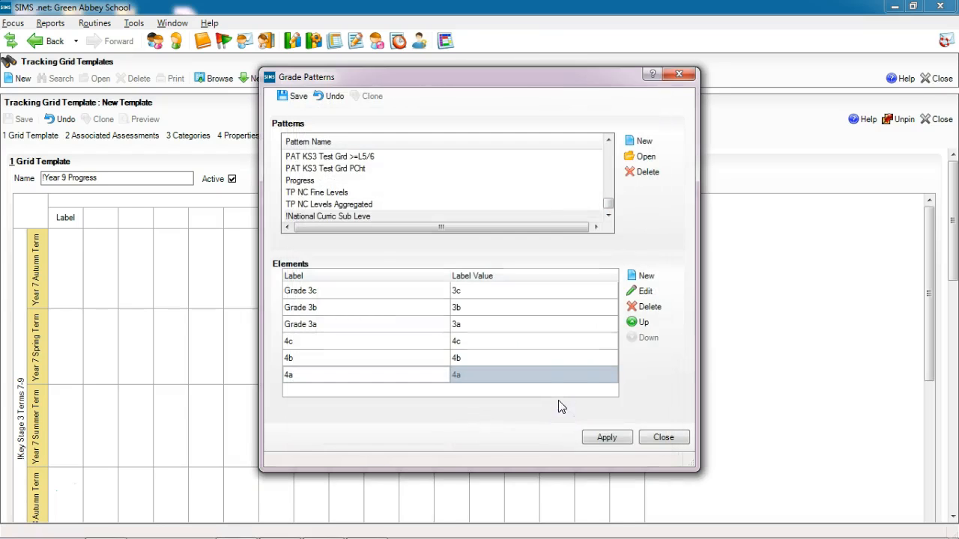
# Start a new element labelled "Below L3" in the grade pattern and give it the values 1a, 1b and 1c
pyautogui.click(642, 279)
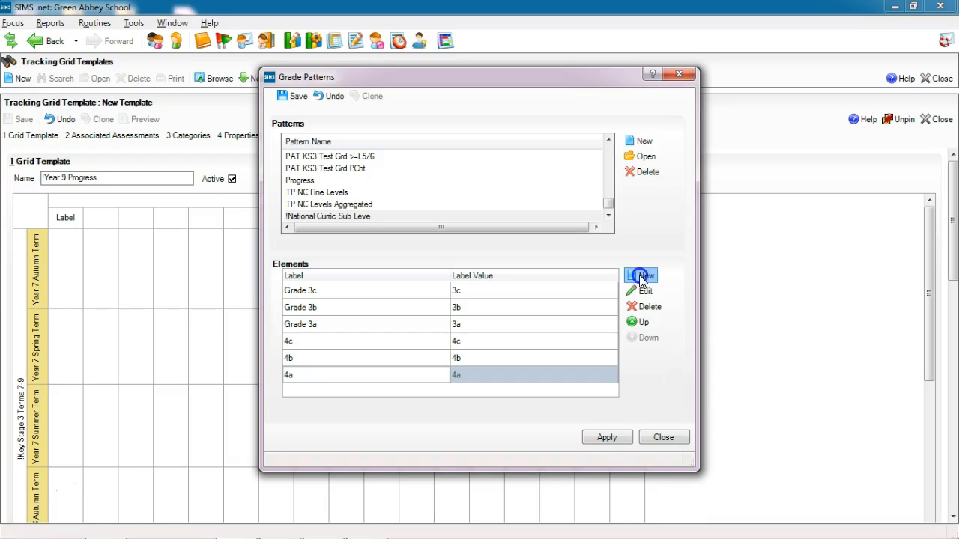
pyautogui.click(478, 291)
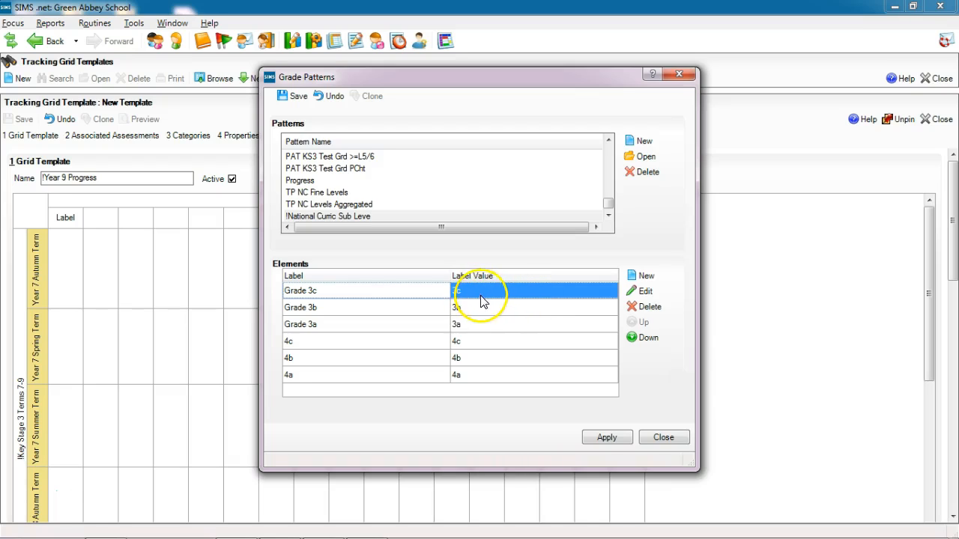
pyautogui.click(642, 277)
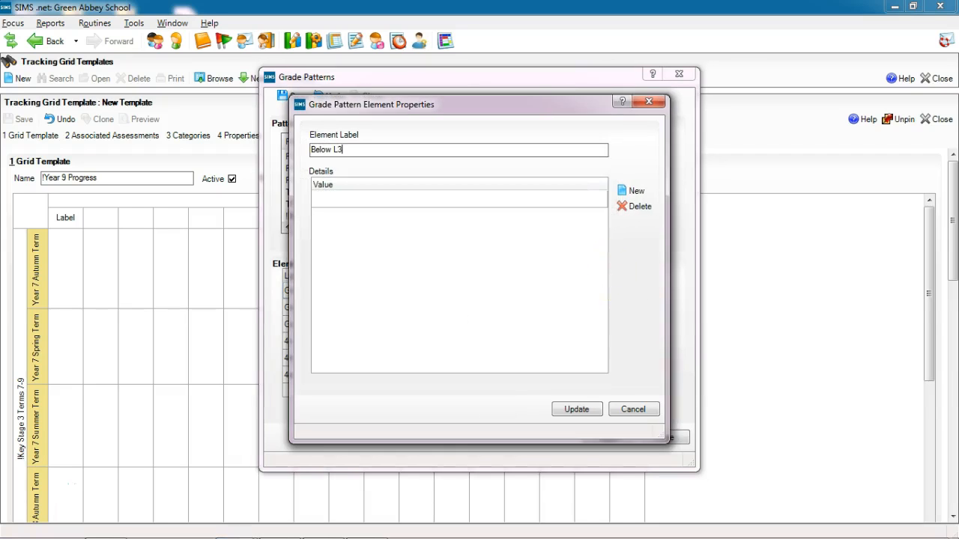
pyautogui.click(356, 196)
pyautogui.write('1a')
pyautogui.click(627, 192)
pyautogui.write('1b')
pyautogui.click(626, 193)
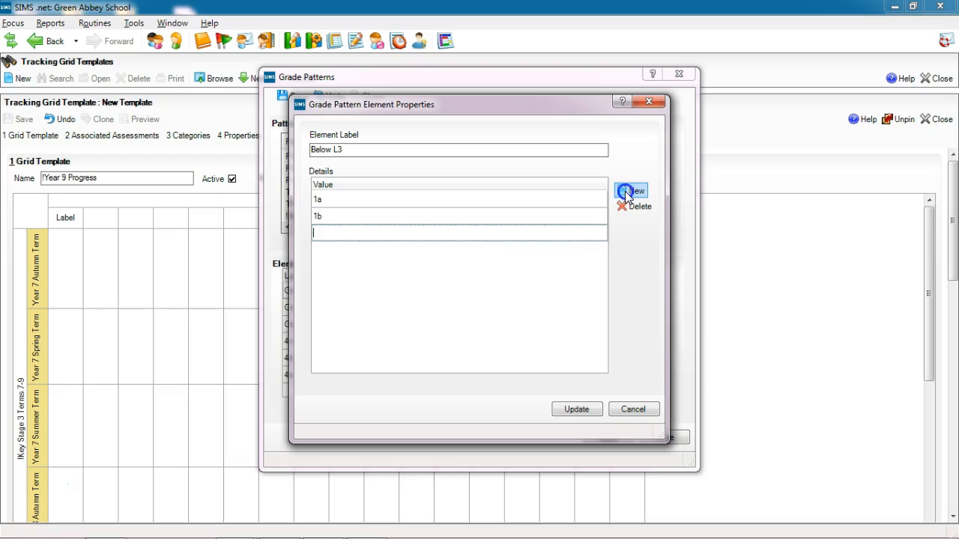
pyautogui.write('1c')
# Add the values 2a, 2b and 2c to the "Below L3" element and update it
pyautogui.click(628, 193)
pyautogui.write('2a')
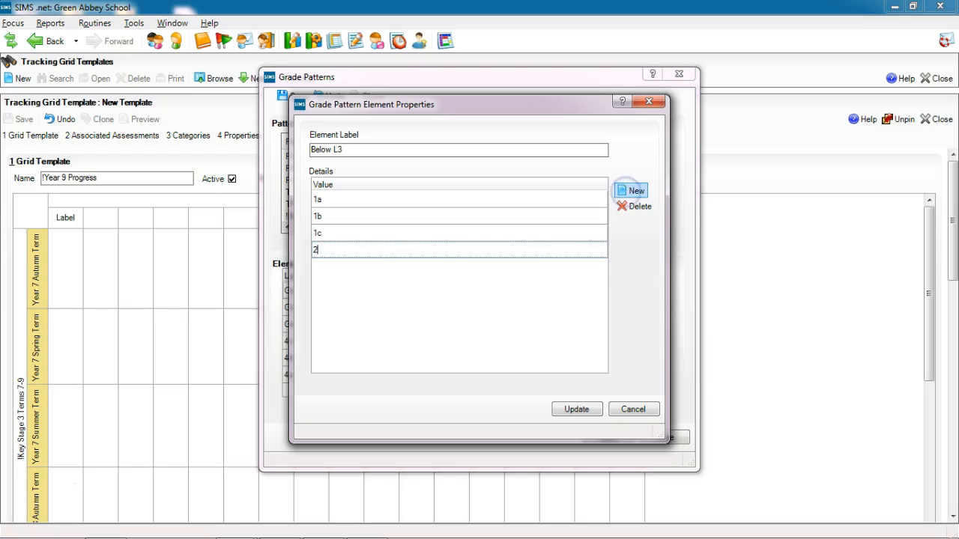
pyautogui.click(626, 193)
pyautogui.write('2b')
pyautogui.click(627, 194)
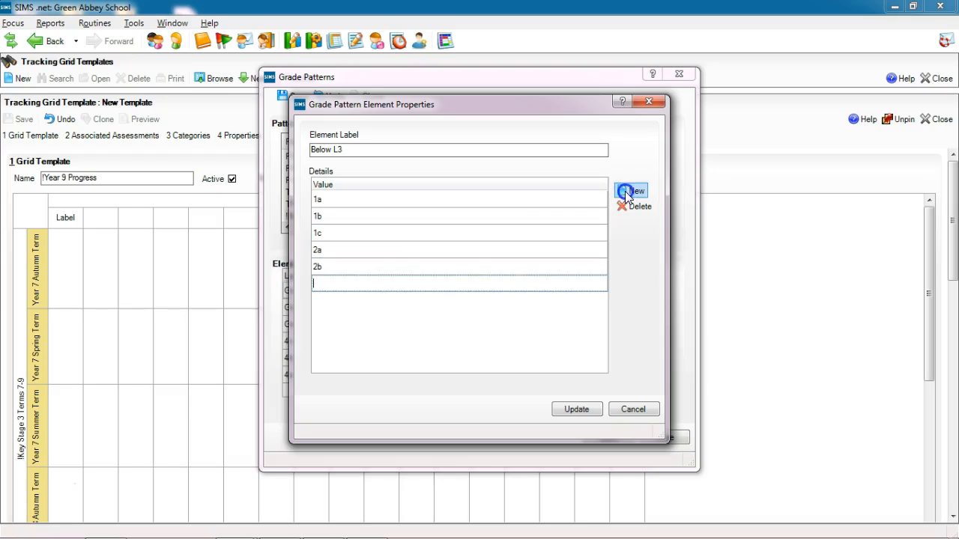
pyautogui.write('2c')
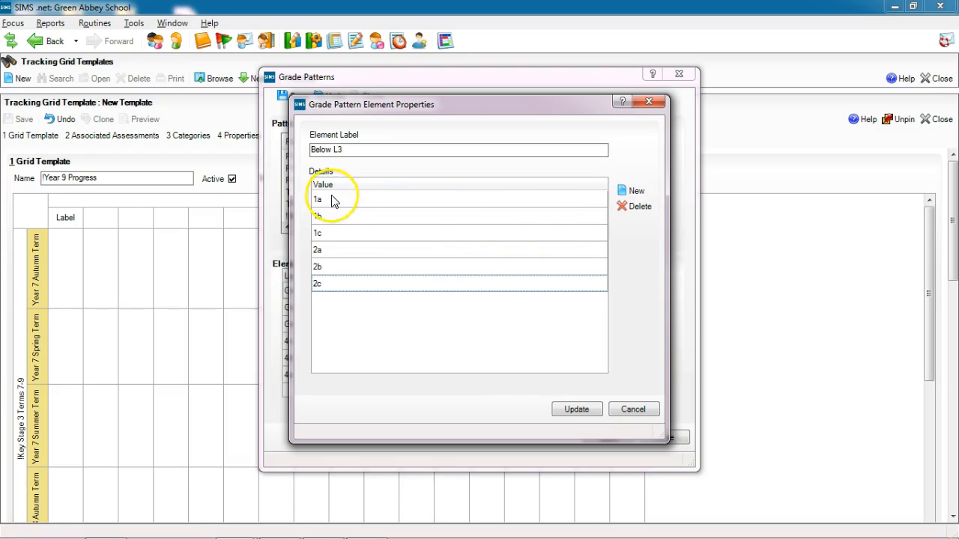
pyautogui.click(582, 410)
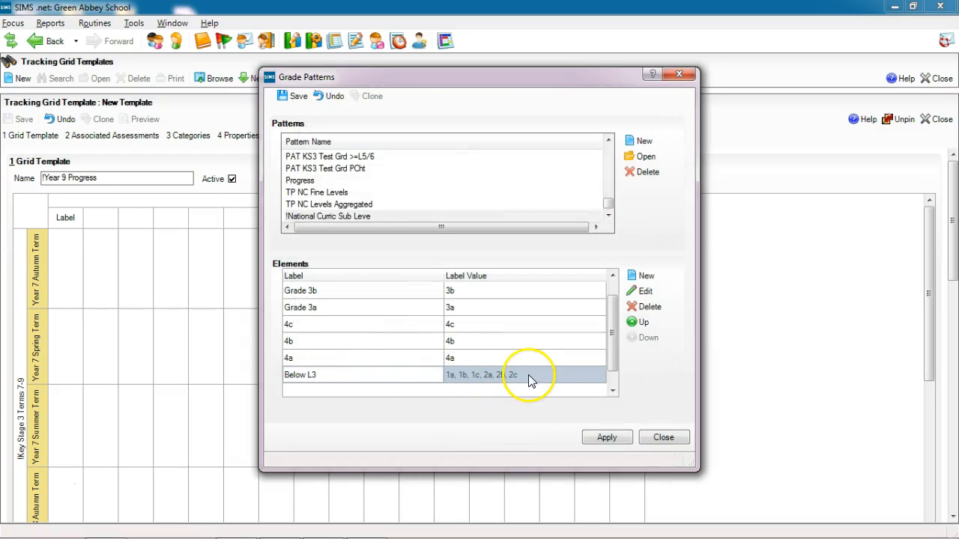
# Move the "Below L3" element up to the first place in the pattern, ahead of Grade 3c
pyautogui.doubleClick(638, 323)
pyautogui.doubleClick(638, 324)
pyautogui.doubleClick(639, 324)
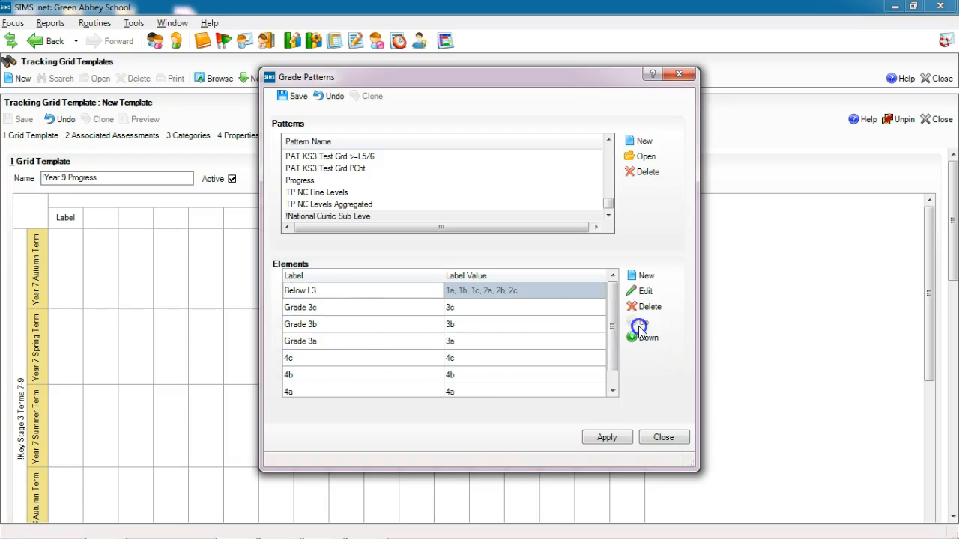
# Add an element labelled "5c" with the value 5c to the grade pattern
pyautogui.click(612, 391)
pyautogui.click(638, 278)
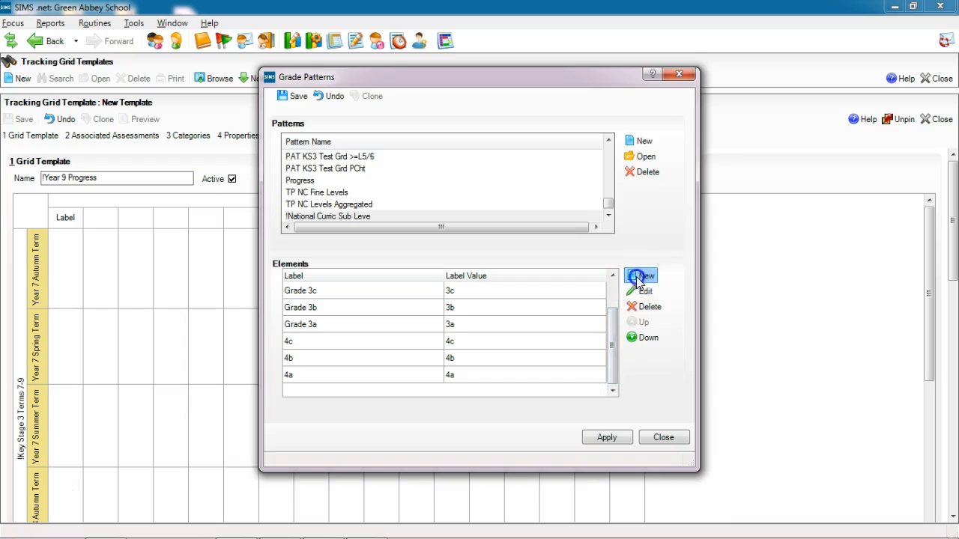
pyautogui.click(353, 147)
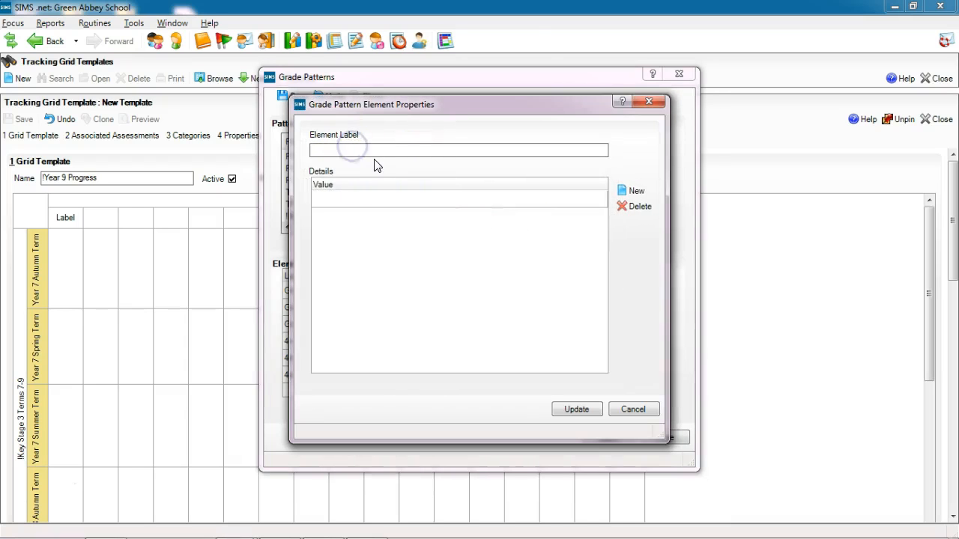
pyautogui.write('5c')
pyautogui.click(352, 180)
pyautogui.click(350, 197)
pyautogui.write('5c')
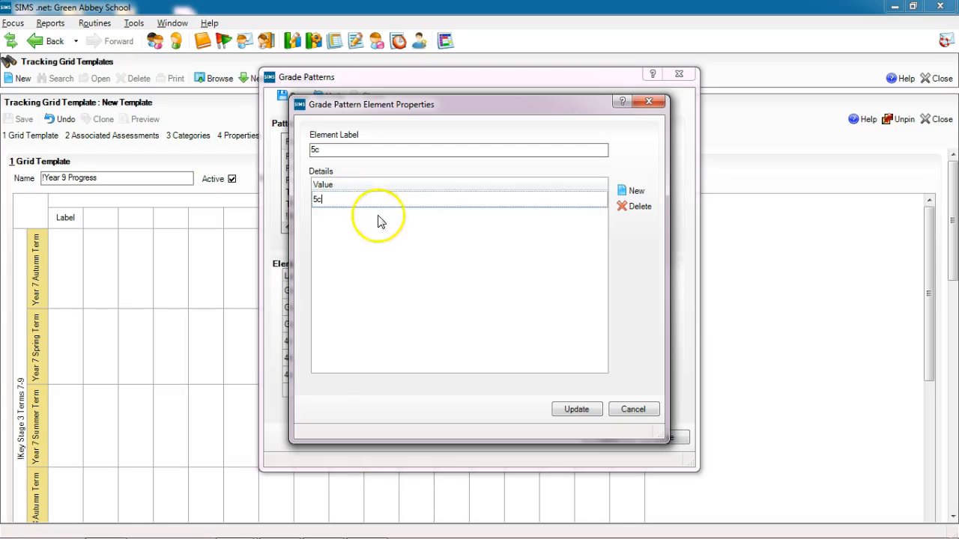
pyautogui.click(571, 411)
# Add an element labelled "5b" with the value 5b to the grade pattern
pyautogui.click(642, 276)
pyautogui.click(383, 150)
pyautogui.write('5b')
pyautogui.click(375, 186)
pyautogui.click(360, 197)
pyautogui.write('5b')
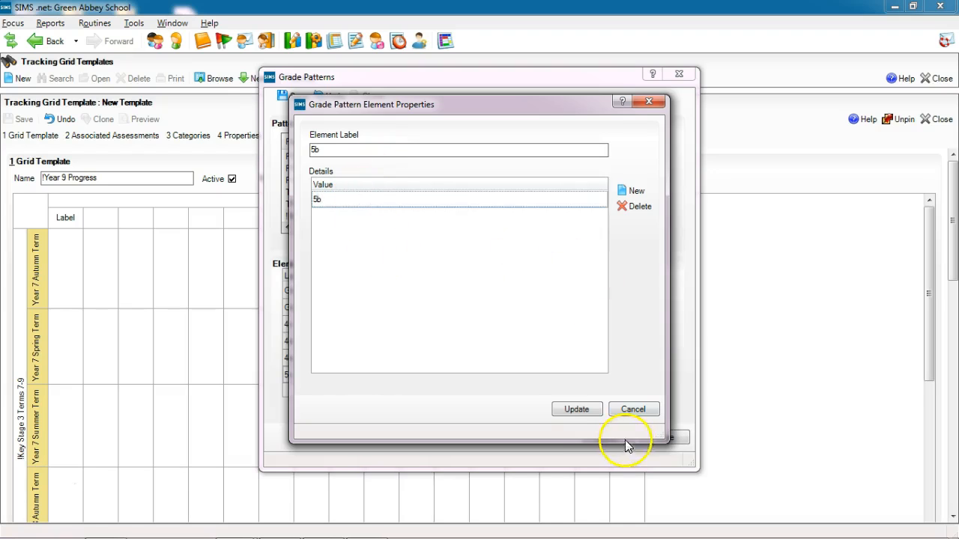
pyautogui.click(576, 409)
# Add an element labelled "5a" with the value 5a to the grade pattern
pyautogui.click(630, 278)
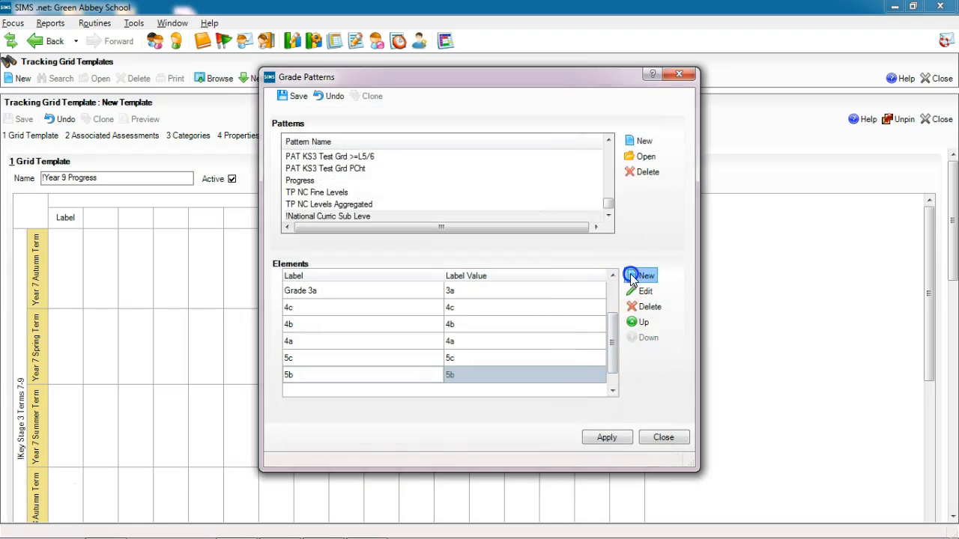
pyautogui.click(331, 150)
pyautogui.write('5a')
pyautogui.click(355, 198)
pyautogui.click(356, 199)
pyautogui.write('5')
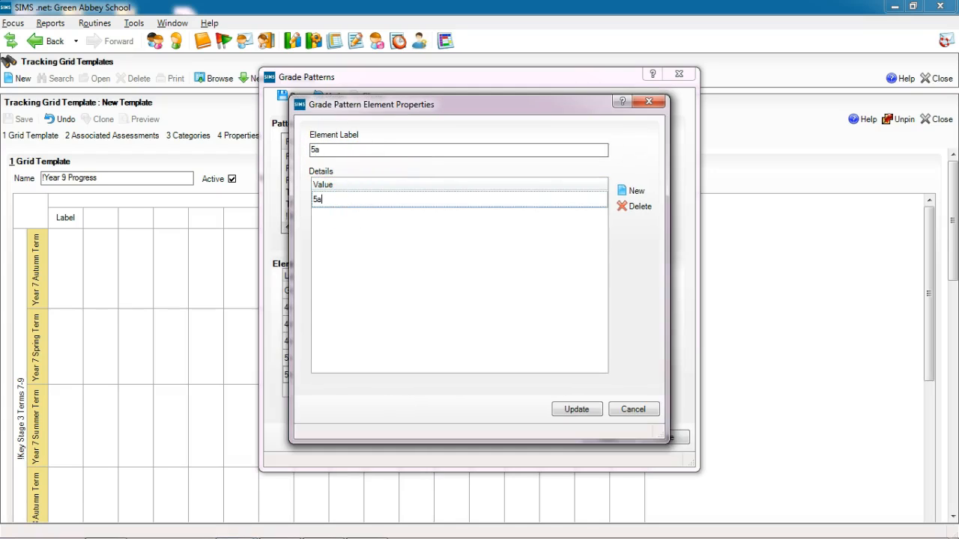
pyautogui.click(569, 409)
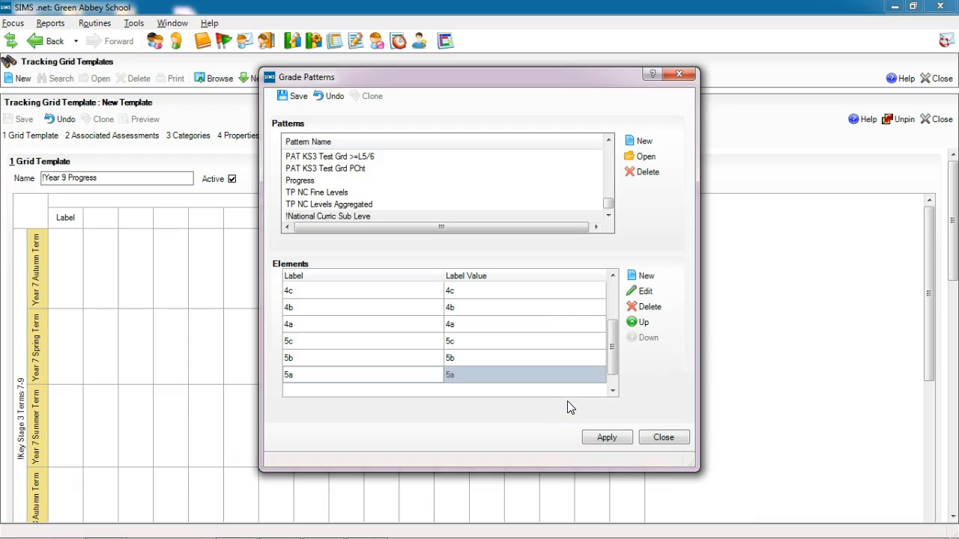
# Save the !National Curric Sub Leve grade pattern and apply it as the grid's columns
pyautogui.click(294, 102)
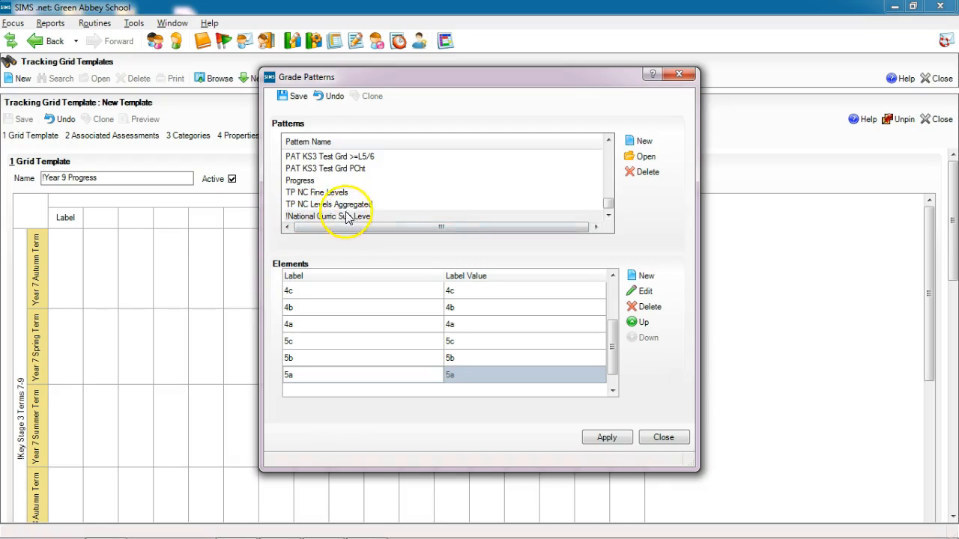
pyautogui.click(293, 96)
pyautogui.click(605, 439)
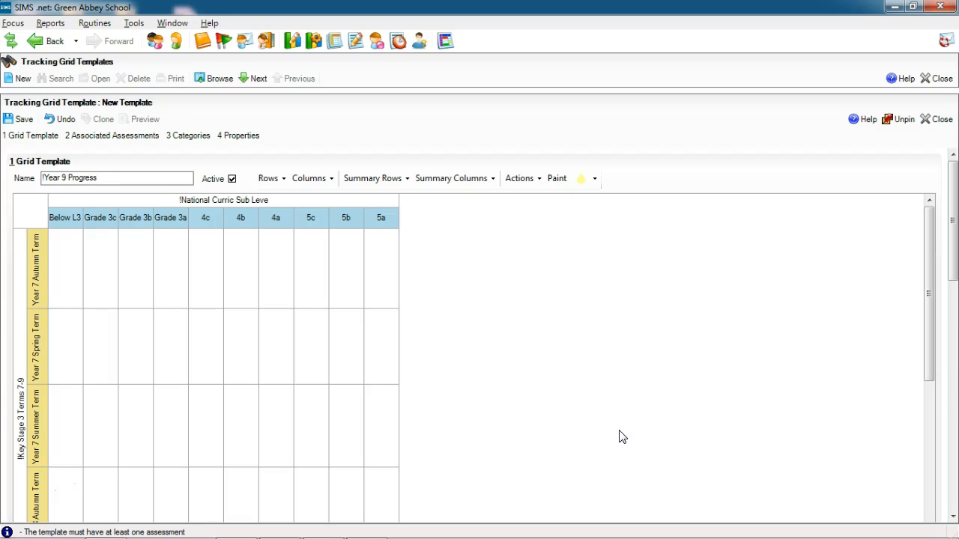
# Mark grade 4b as the target for the Year 7 Autumn Term and Year 7 Spring Term rows
pyautogui.click(212, 252)
pyautogui.click(285, 233)
pyautogui.click(211, 224)
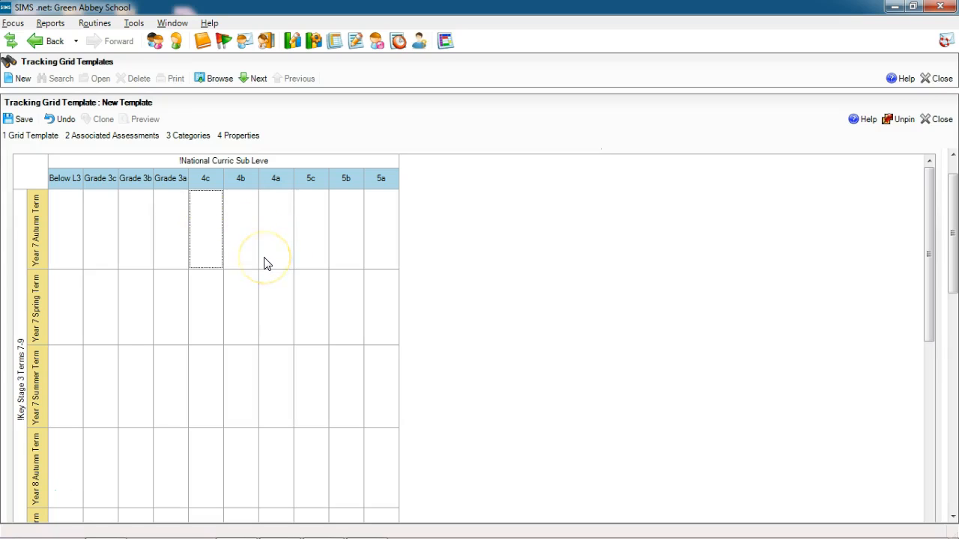
pyautogui.click(234, 224)
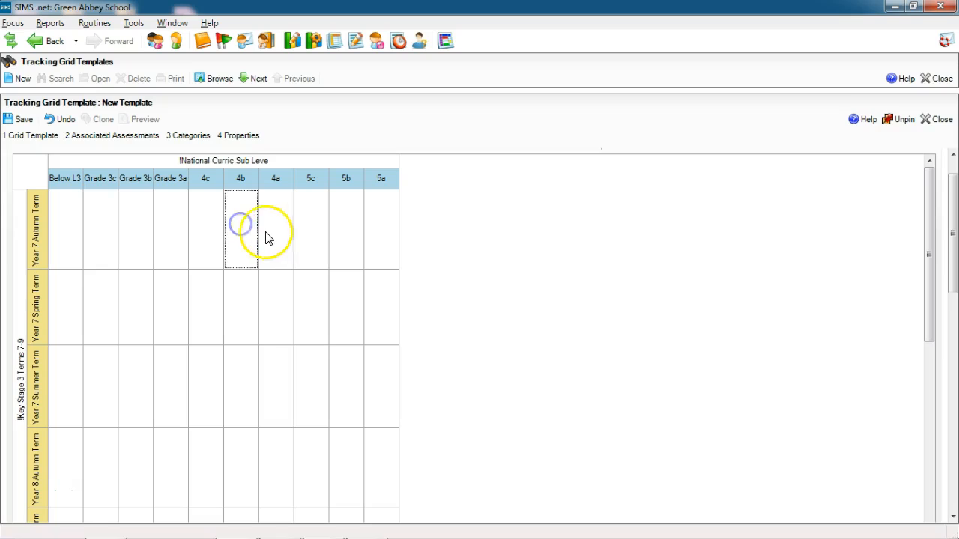
pyautogui.click(228, 222)
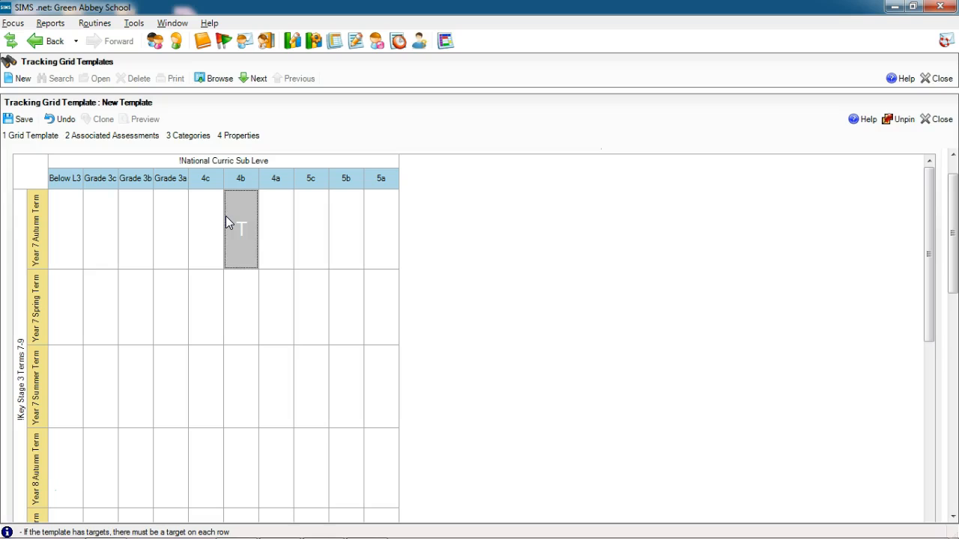
pyautogui.click(244, 215)
pyautogui.click(244, 213)
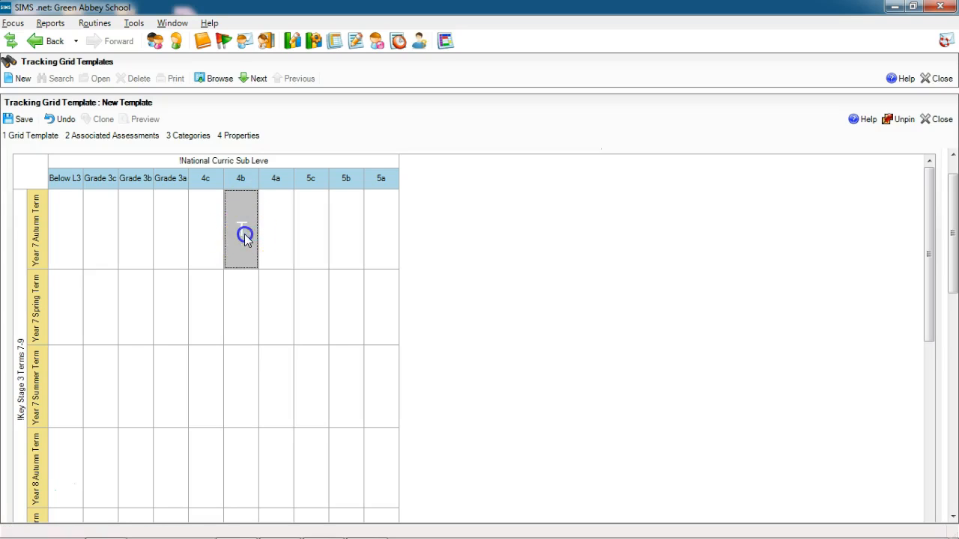
pyautogui.click(274, 310)
pyautogui.click(247, 303)
# Mark grade 4a as the target for the Year 7 Summer Term and Year 8 Autumn Term rows
pyautogui.click(247, 368)
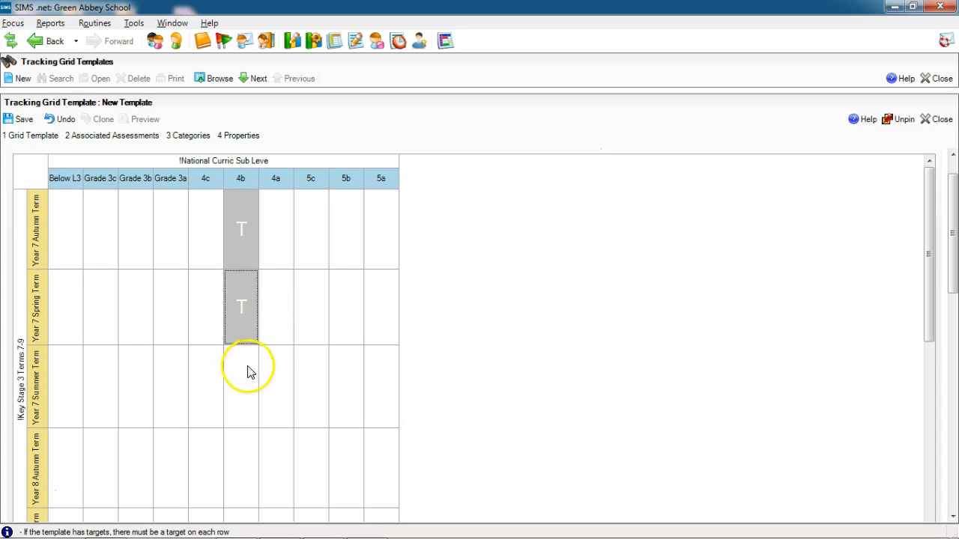
pyautogui.click(267, 388)
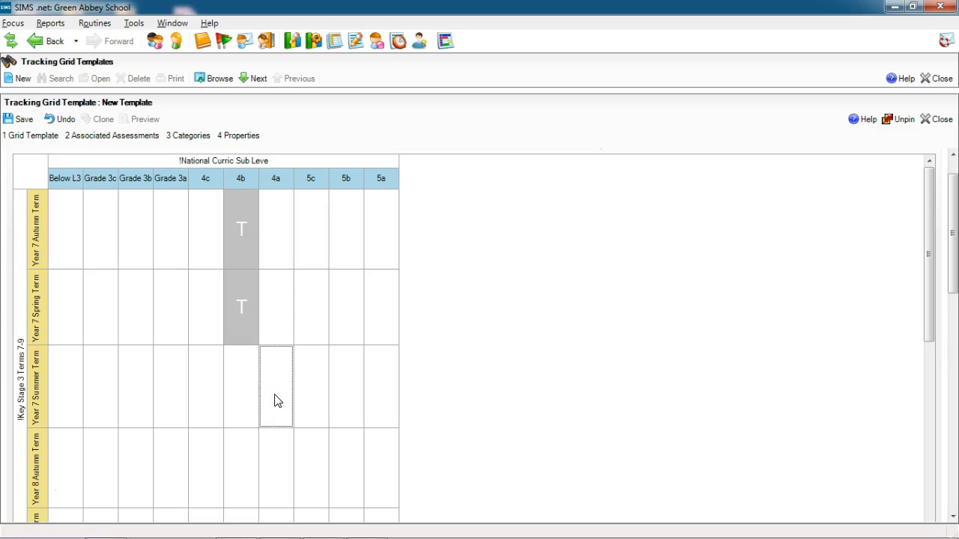
pyautogui.click(271, 414)
pyautogui.click(275, 463)
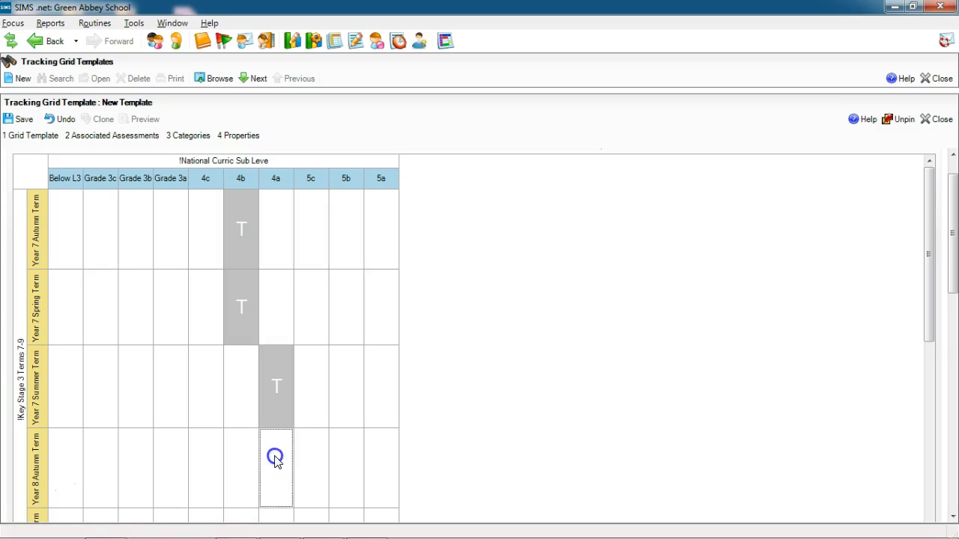
# Mark grade 5c as the target for the Year 8 Spring Term and Year 8 Summer Term rows
pyautogui.moveTo(932, 207); pyautogui.dragTo(925, 272)
pyautogui.click(307, 393)
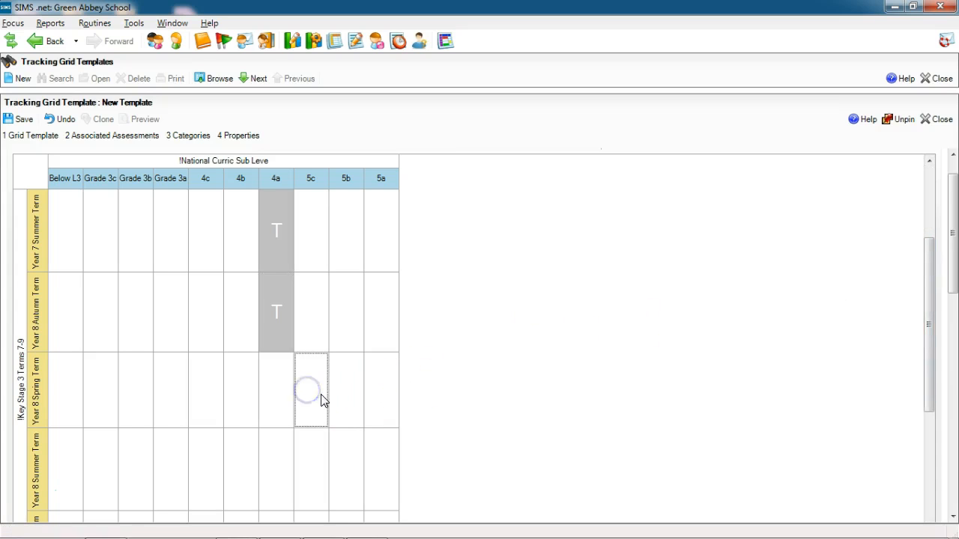
pyautogui.click(318, 470)
# Mark grade 5b as the target for the Year 9 Autumn, Spring and Summer Term rows
pyautogui.moveTo(926, 349); pyautogui.dragTo(923, 409)
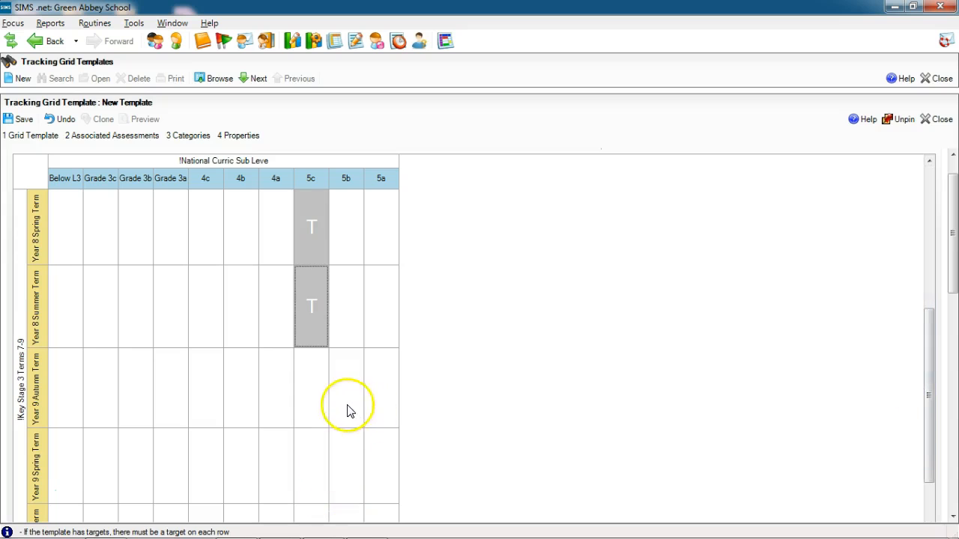
pyautogui.click(348, 404)
pyautogui.click(352, 474)
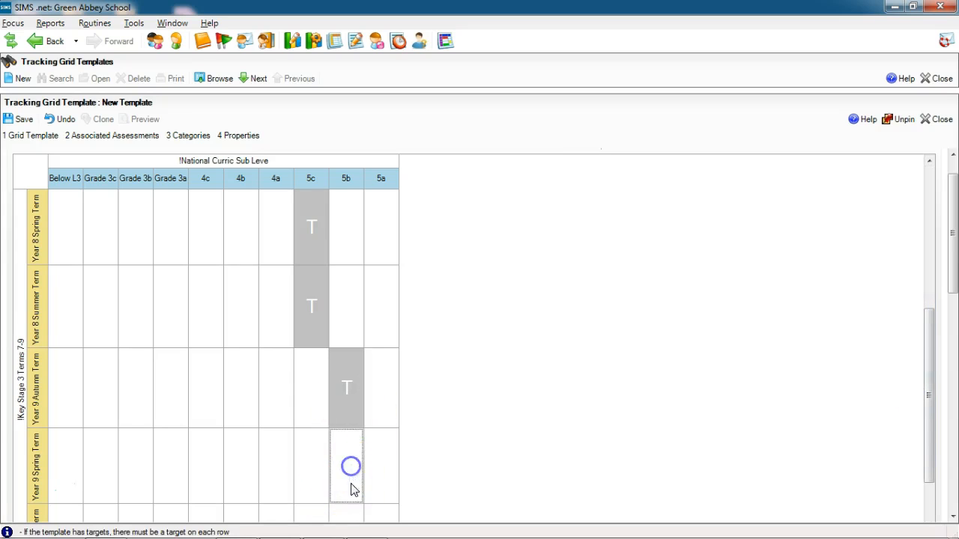
pyautogui.click(349, 514)
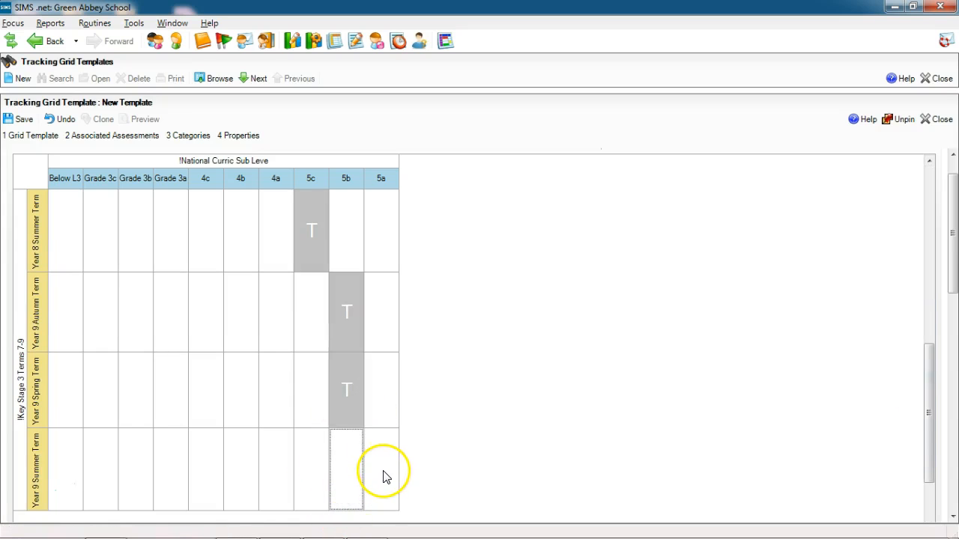
# Add percentage summary columns for below, on and above target to the grid template
pyautogui.moveTo(950, 234)
pyautogui.mouseDown()
pyautogui.moveTo(953, 197)
pyautogui.moveTo(952, 268)
pyautogui.moveTo(950, 217)
pyautogui.mouseUp()
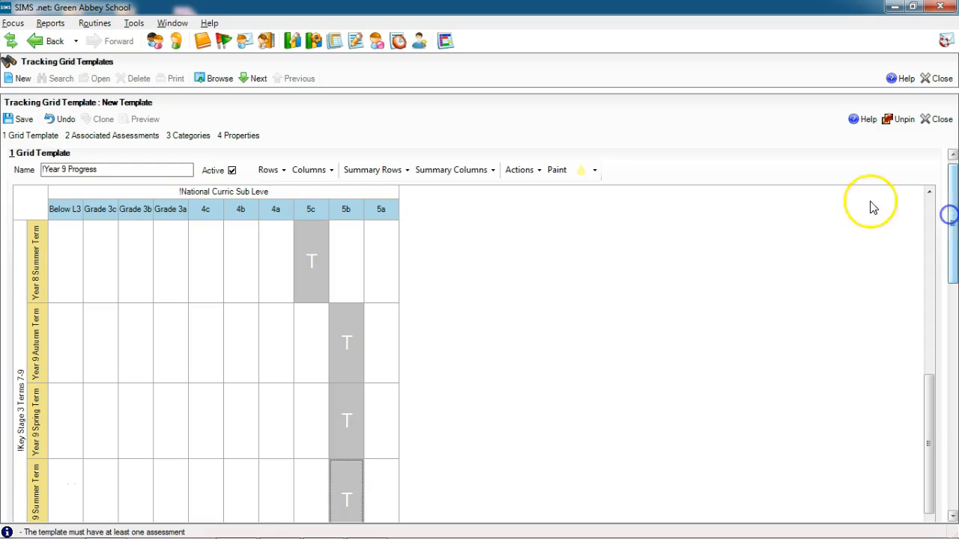
pyautogui.click(479, 174)
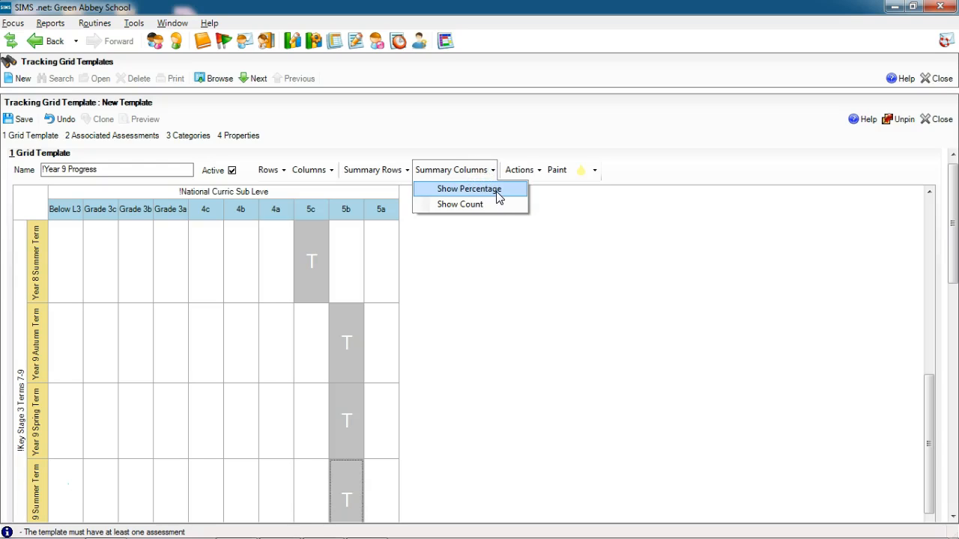
pyautogui.click(497, 192)
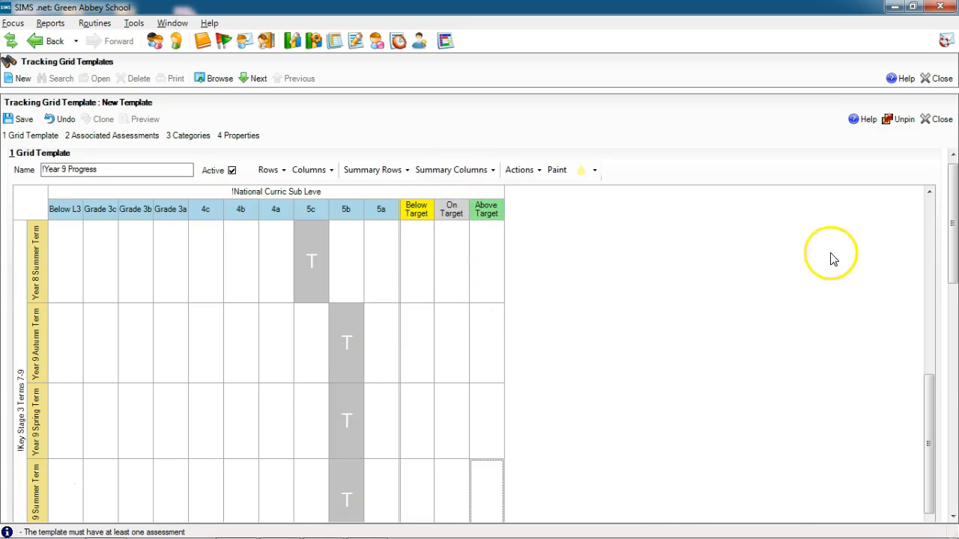
# Create a new assessment named !English KS3 from the template's associated assessments, leaving its notes blank
pyautogui.moveTo(953, 215); pyautogui.dragTo(937, 232)
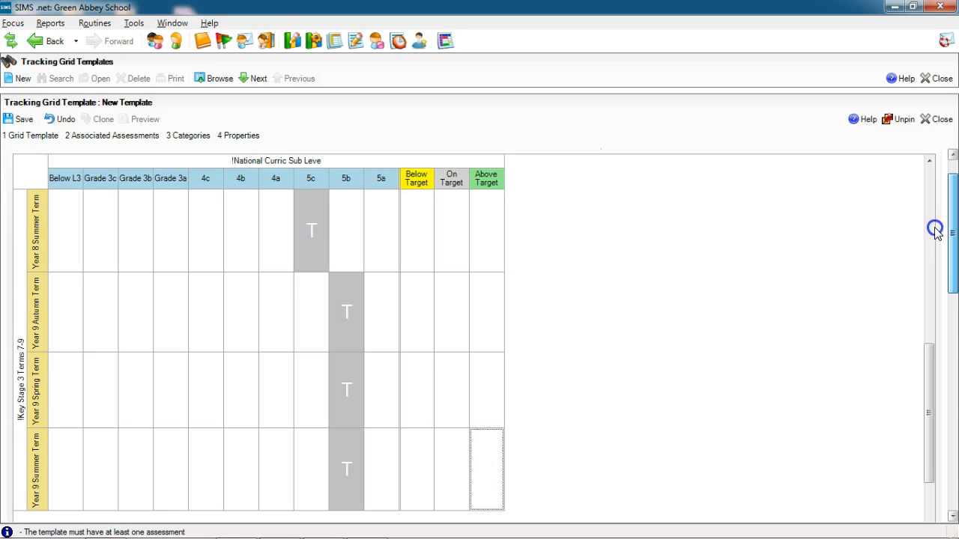
pyautogui.scroll(-3, 935, 230)
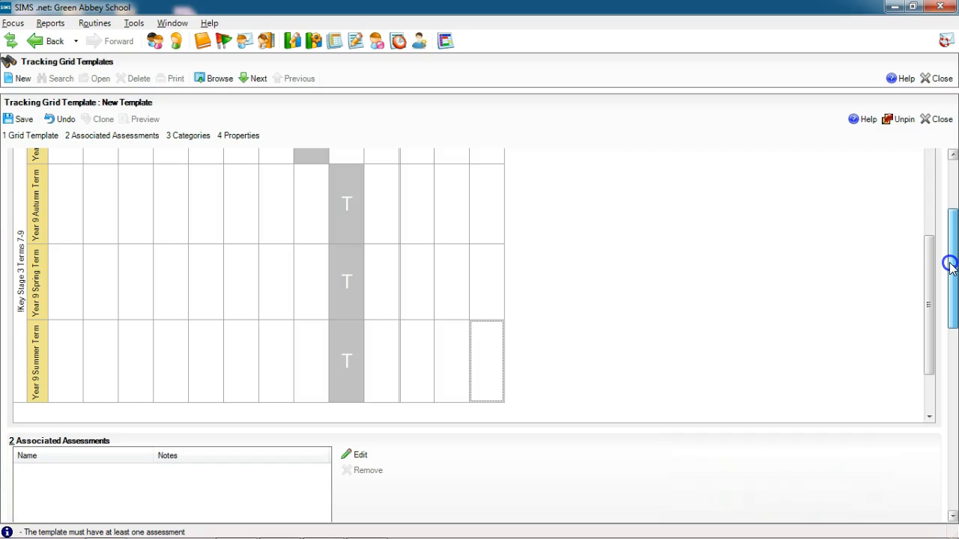
pyautogui.moveTo(950, 266); pyautogui.dragTo(950, 304)
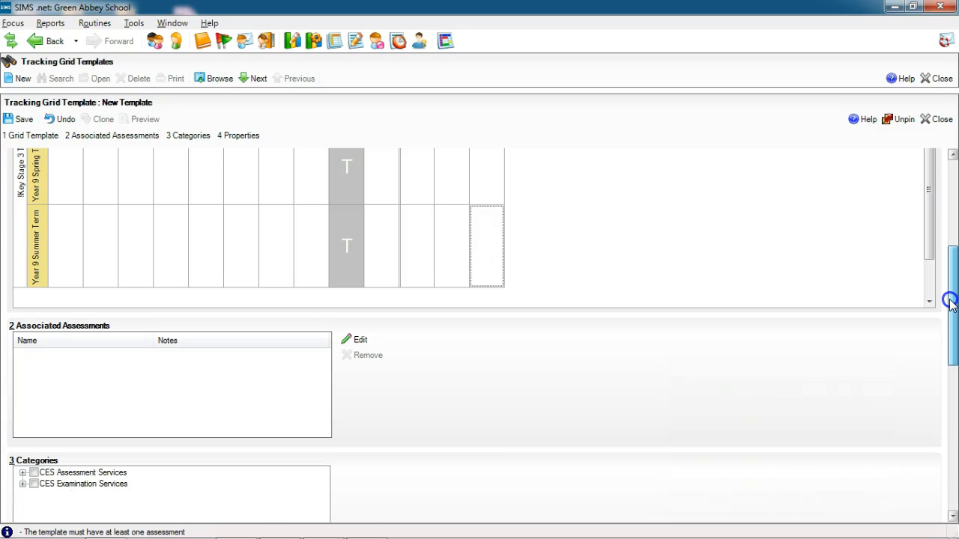
pyautogui.moveTo(950, 303)
pyautogui.mouseDown()
pyautogui.moveTo(944, 224)
pyautogui.moveTo(944, 298)
pyautogui.mouseUp()
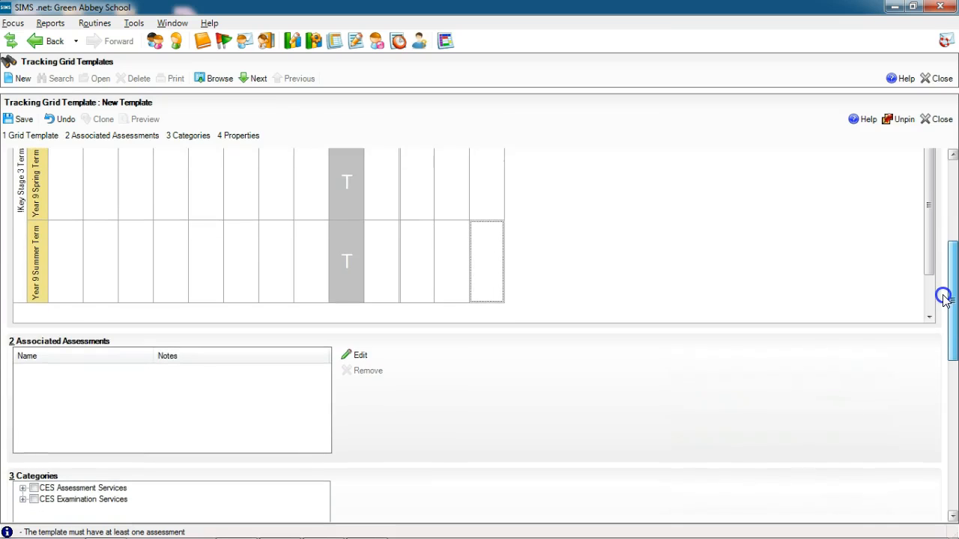
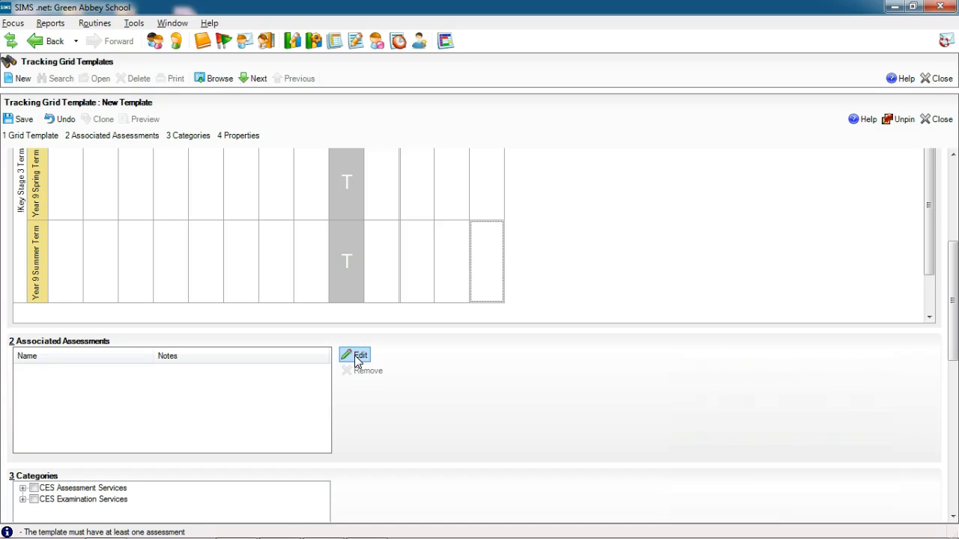
pyautogui.click(355, 357)
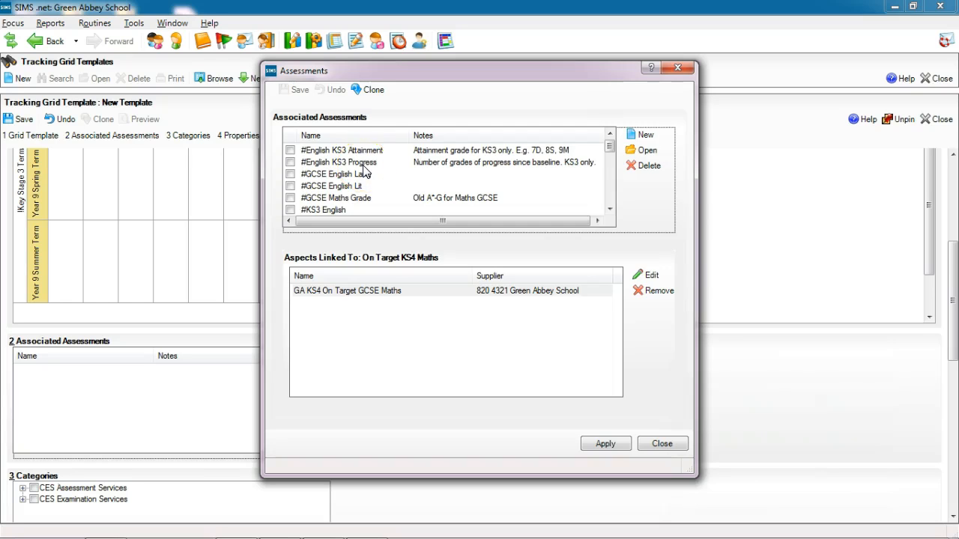
pyautogui.click(633, 136)
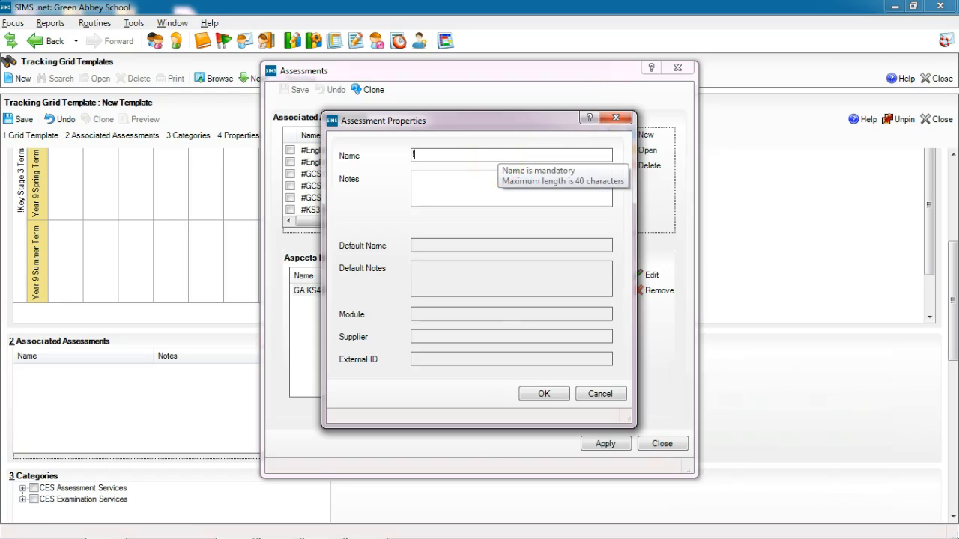
pyautogui.write('!English KS3')
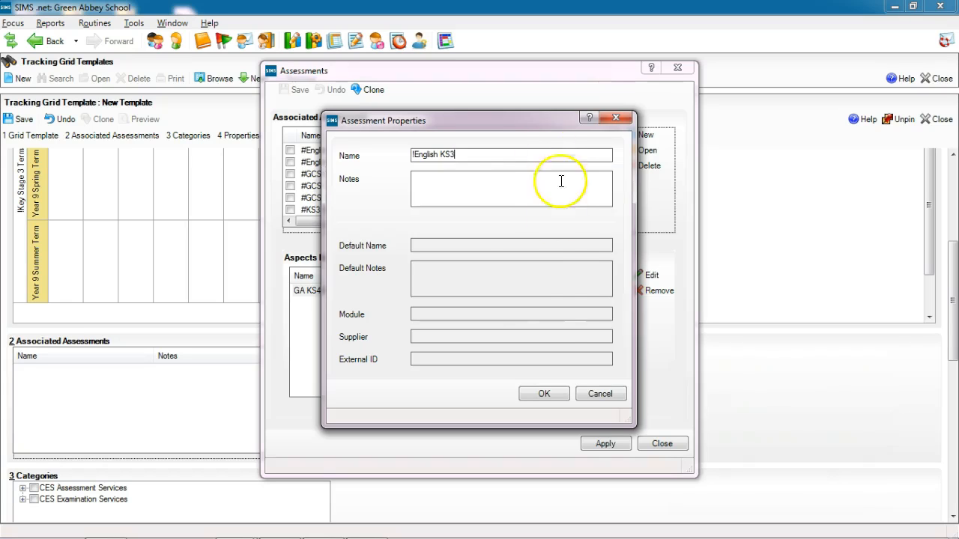
pyautogui.click(450, 188)
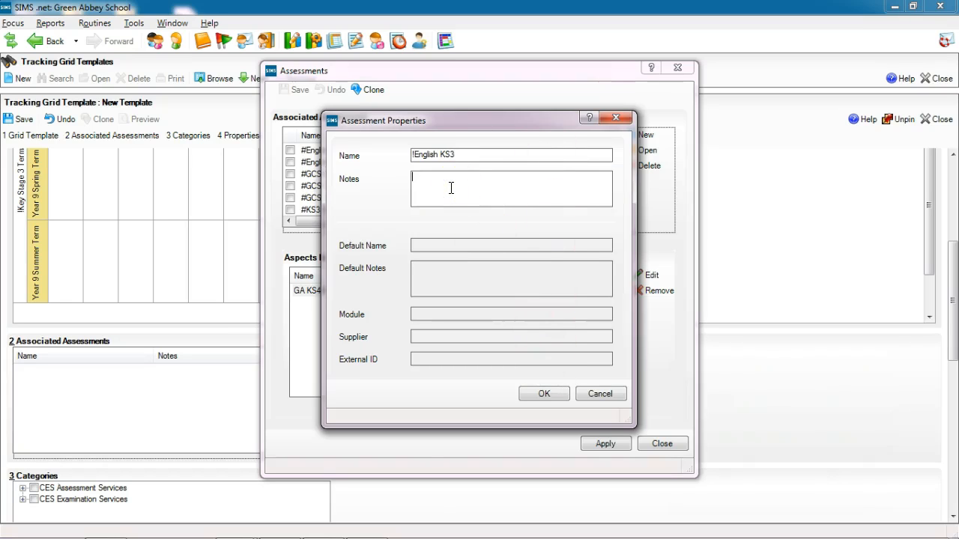
pyautogui.click(539, 393)
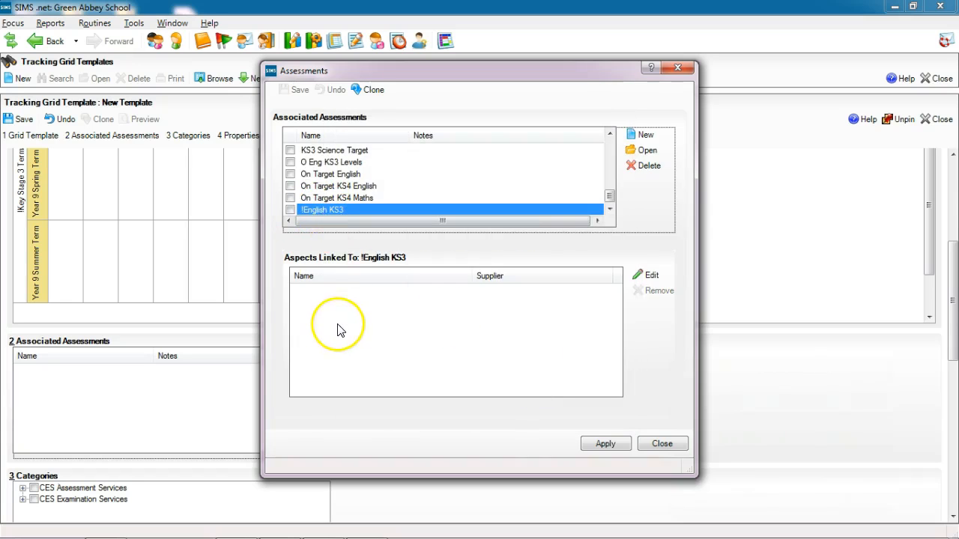
pyautogui.click(330, 213)
pyautogui.click(348, 337)
pyautogui.click(337, 212)
pyautogui.click(358, 314)
pyautogui.click(348, 209)
pyautogui.click(376, 314)
pyautogui.click(349, 210)
pyautogui.click(358, 305)
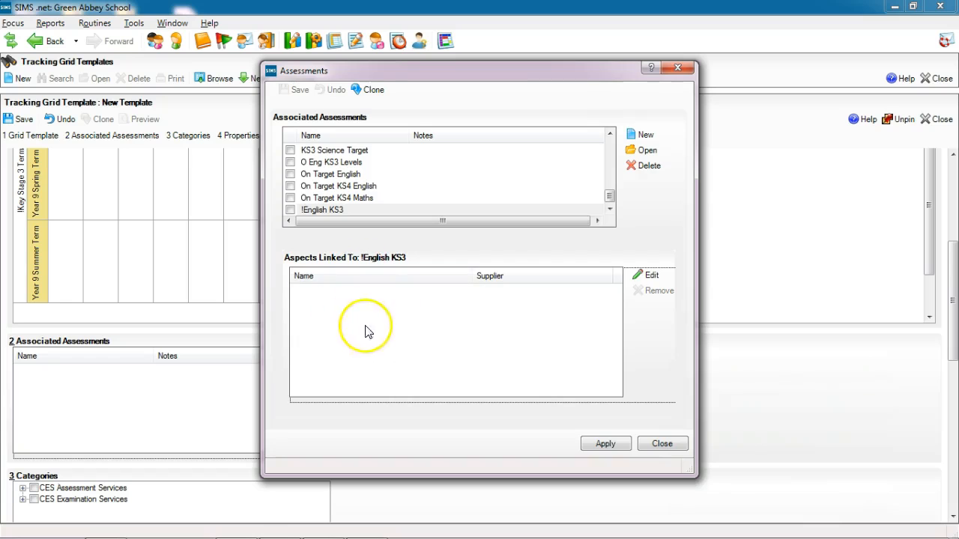
pyautogui.click(322, 211)
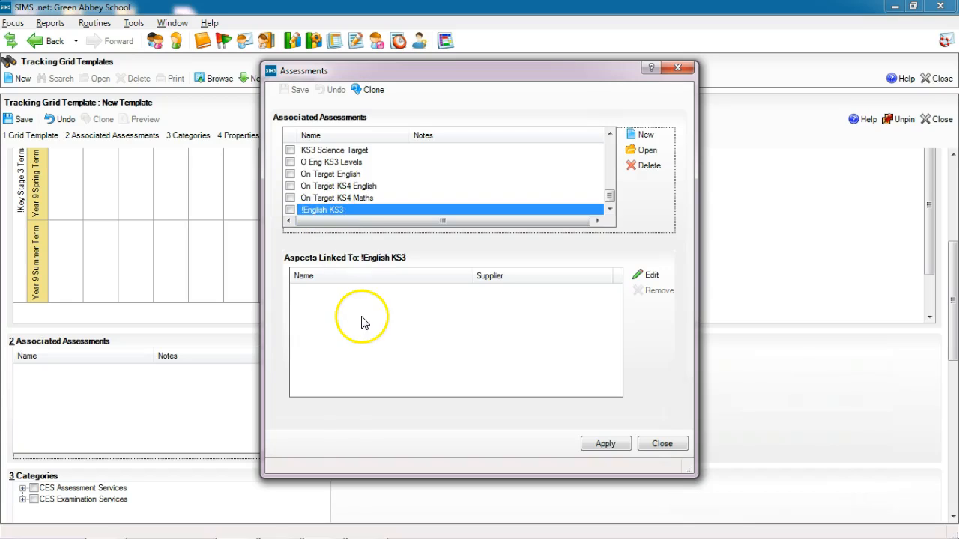
pyautogui.click(318, 212)
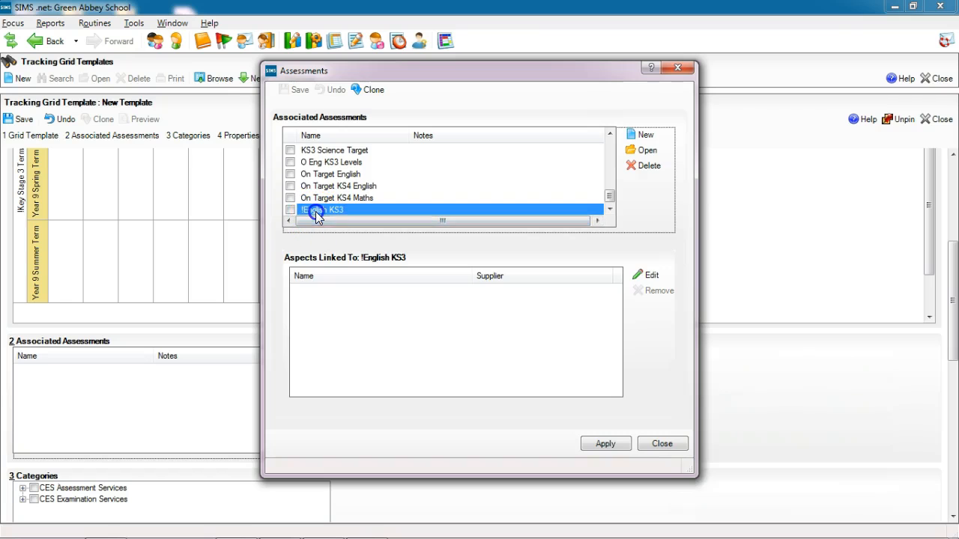
pyautogui.click(385, 322)
# Search the grade aspects for "eng", link English Attainment Level to the !English KS3 assessment and save the link
pyautogui.click(648, 275)
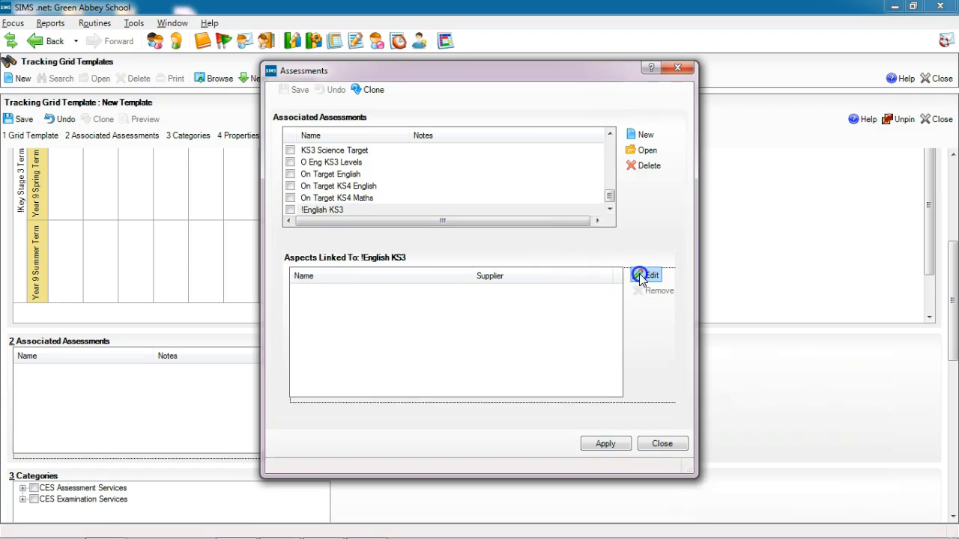
pyautogui.click(462, 144)
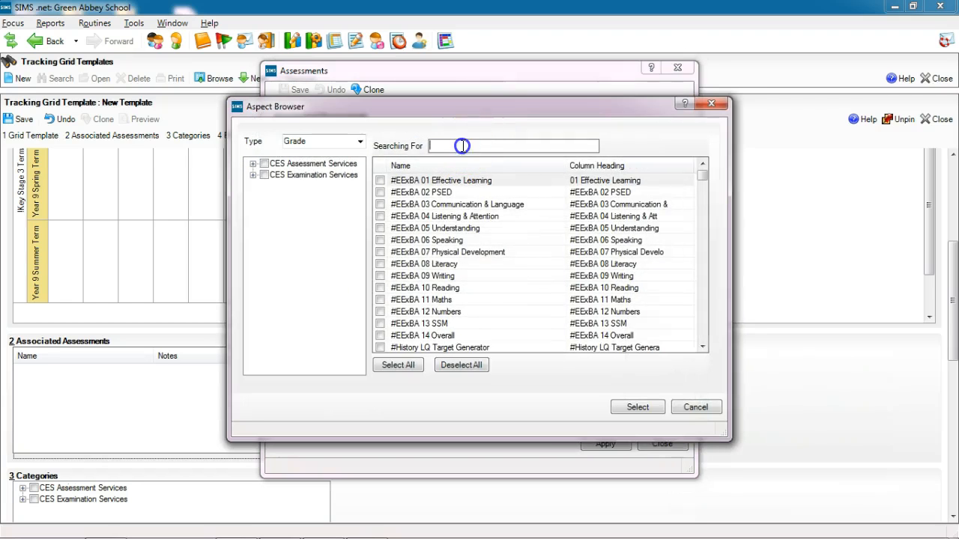
pyautogui.write('eng')
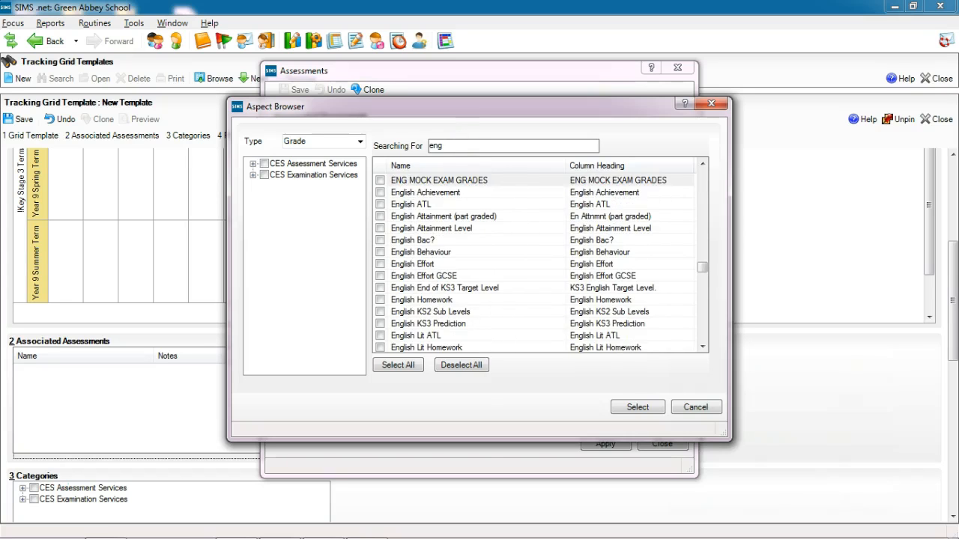
pyautogui.click(380, 228)
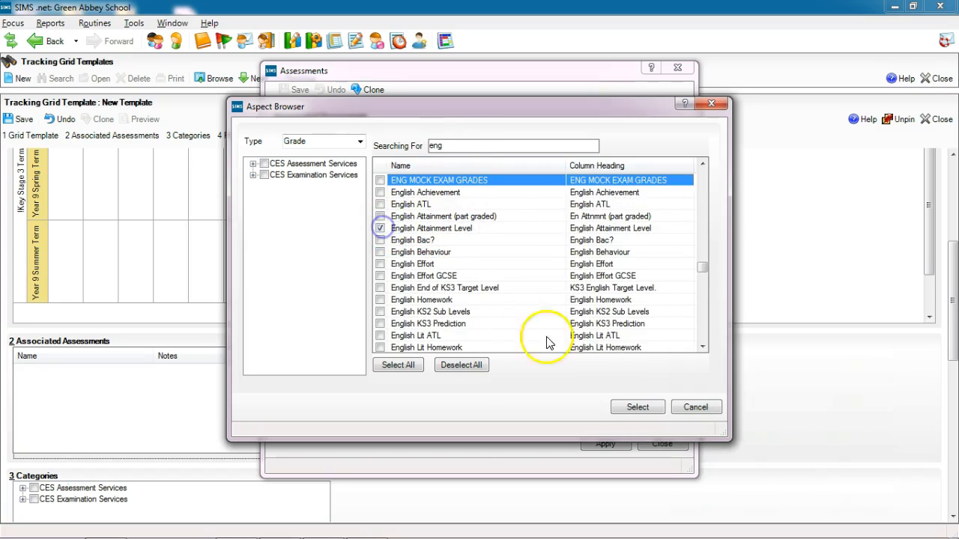
pyautogui.click(619, 407)
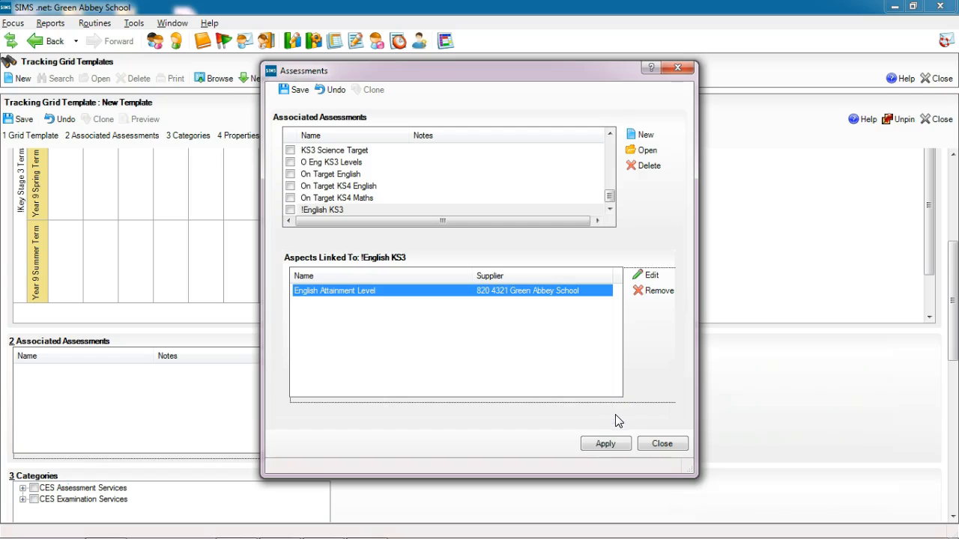
pyautogui.click(286, 91)
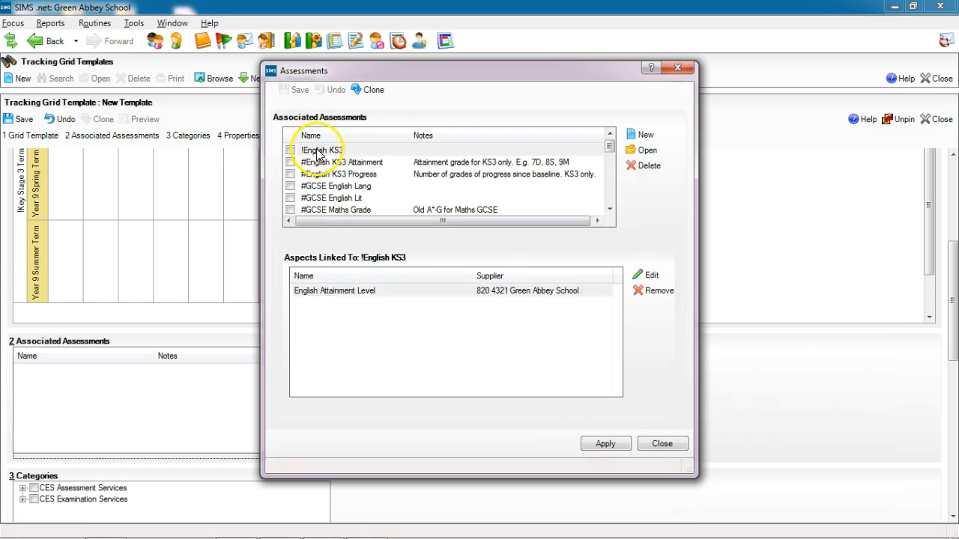
# Associate the !English KS3 assessment with the tracking grid template
pyautogui.click(290, 151)
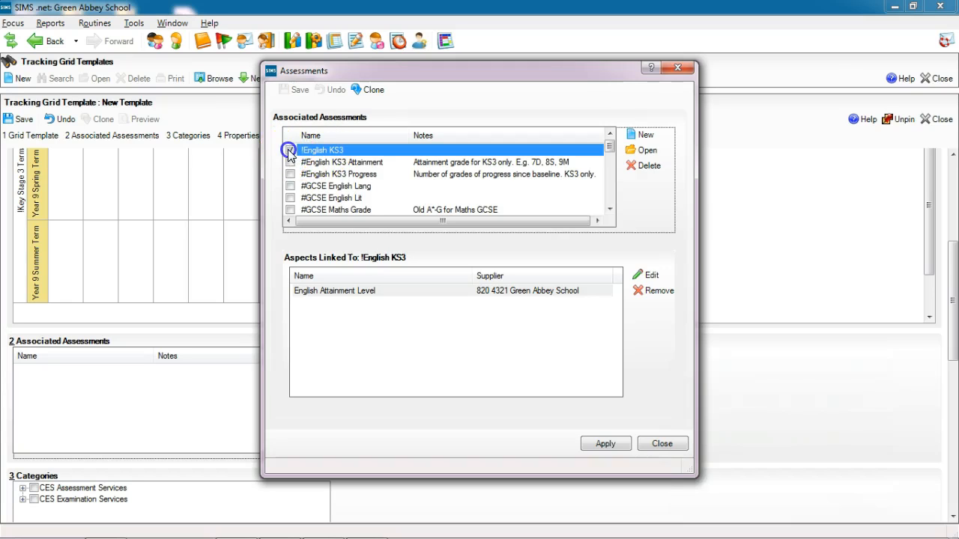
pyautogui.click(602, 446)
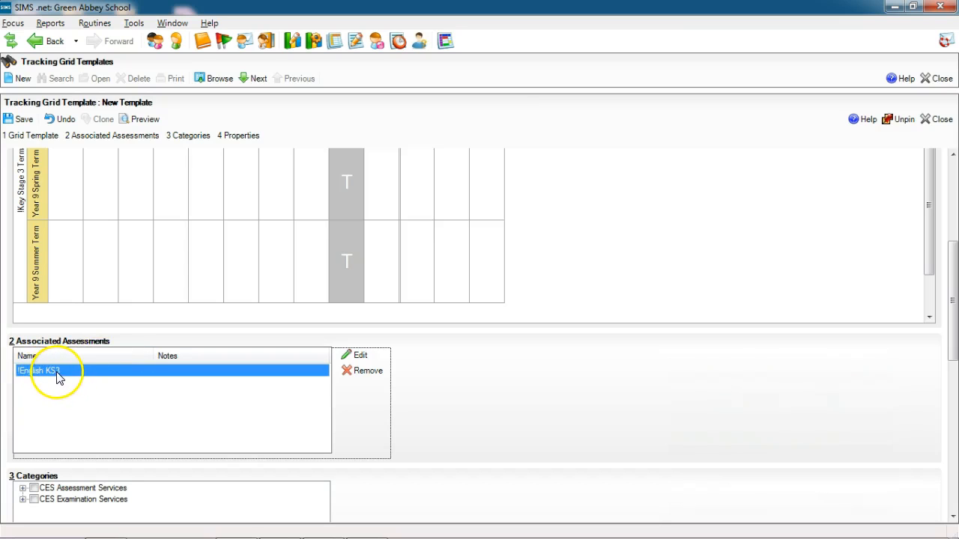
pyautogui.click(58, 373)
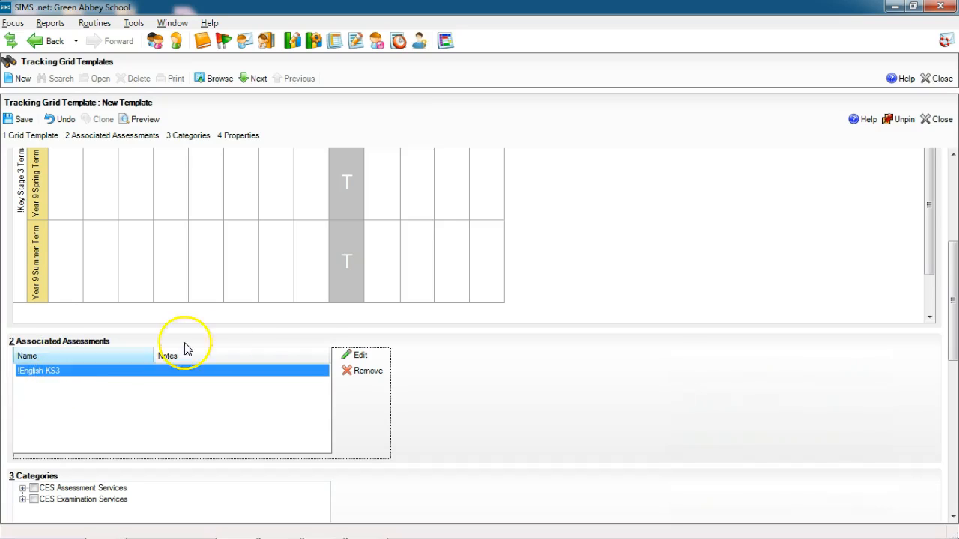
pyautogui.click(358, 357)
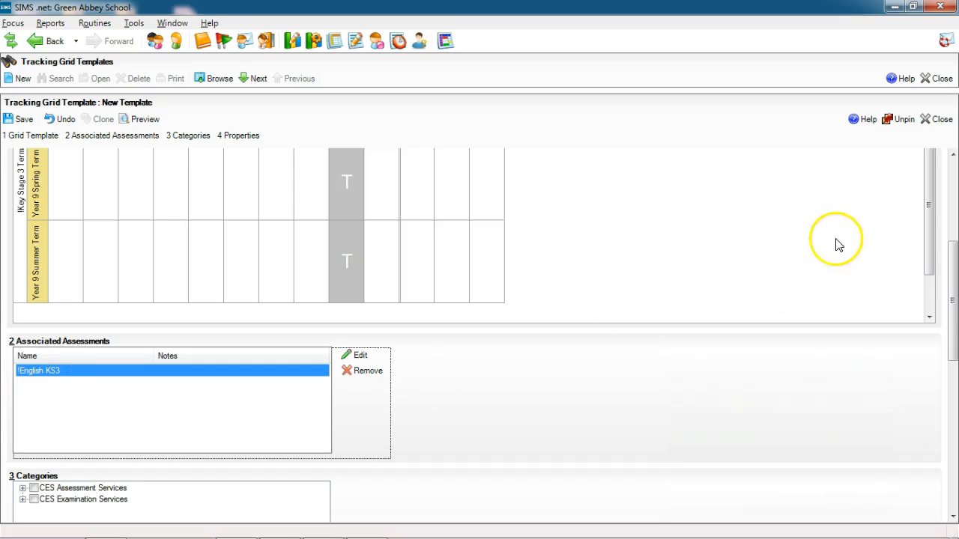
# Save the !Year 9 Progress template, then close the template screen and the student details page behind it
pyautogui.moveTo(951, 276); pyautogui.dragTo(952, 183)
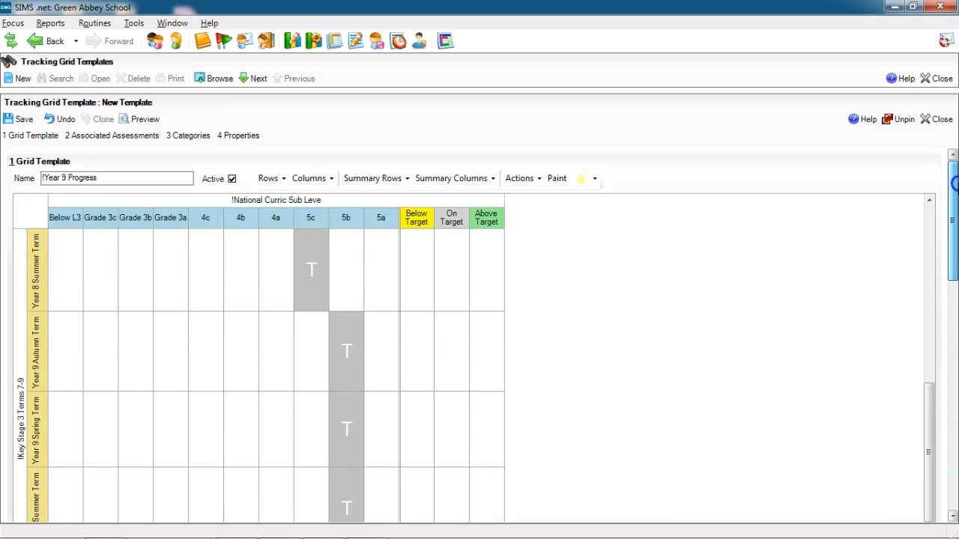
pyautogui.click(21, 119)
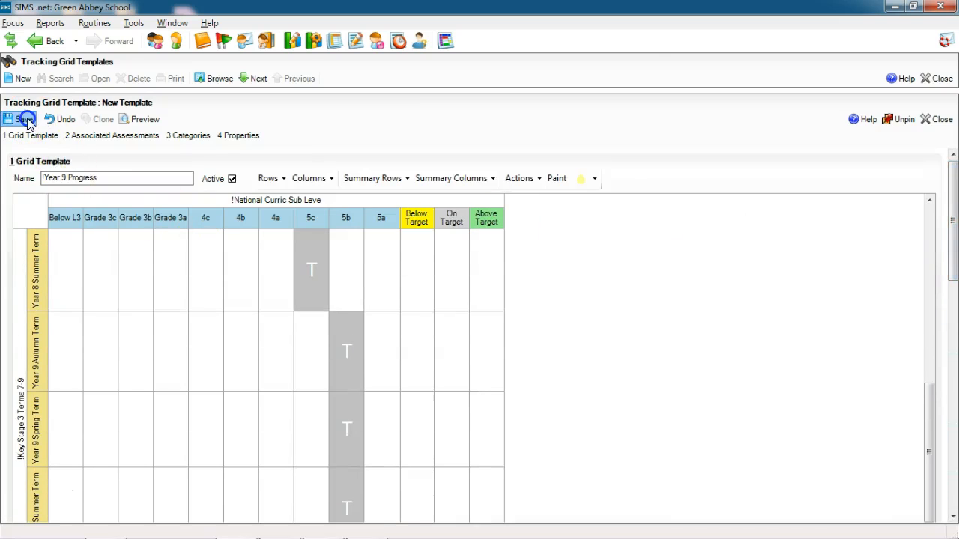
pyautogui.click(940, 79)
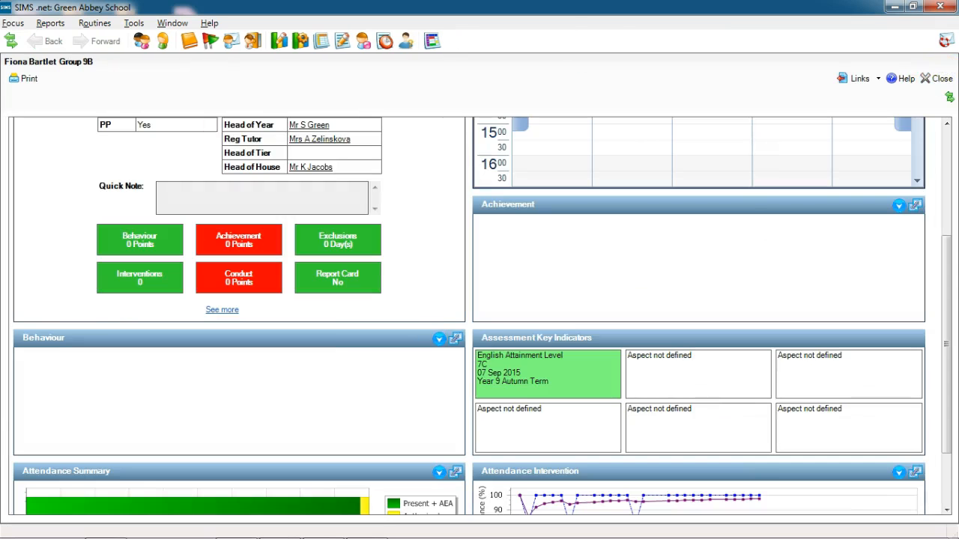
pyautogui.click(926, 78)
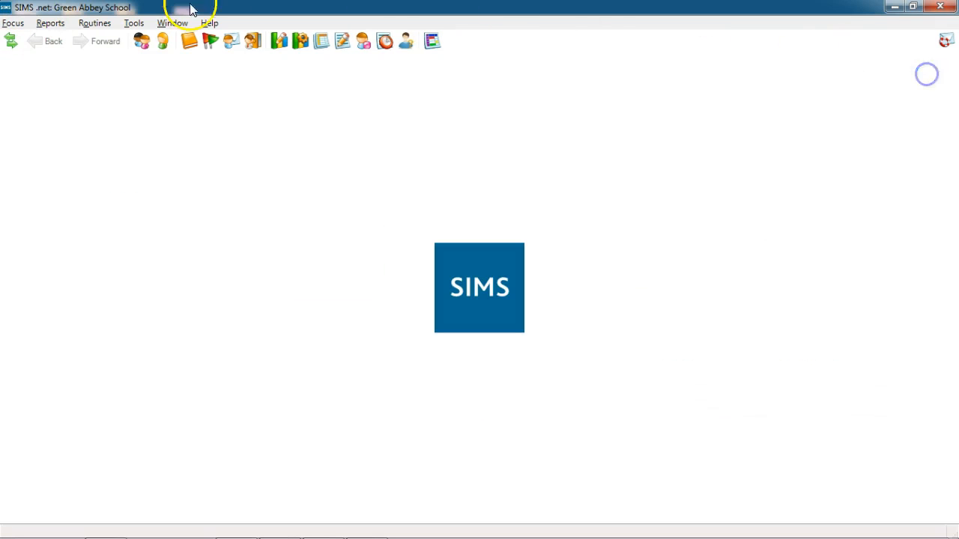
# Go to the assessment Tracking Grids and start a new grid based on the !Year 9 Progress template
pyautogui.click(13, 23)
pyautogui.moveTo(46, 221)
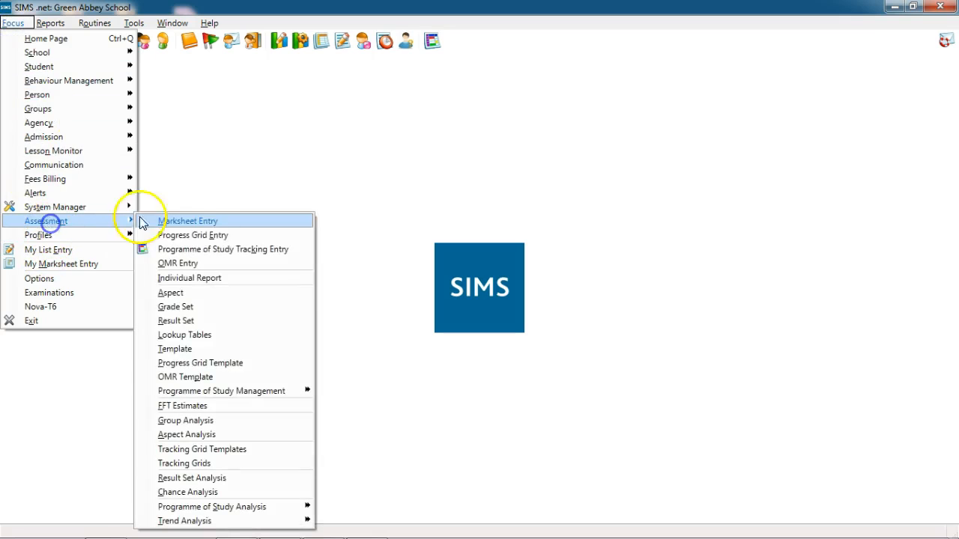
pyautogui.click(215, 463)
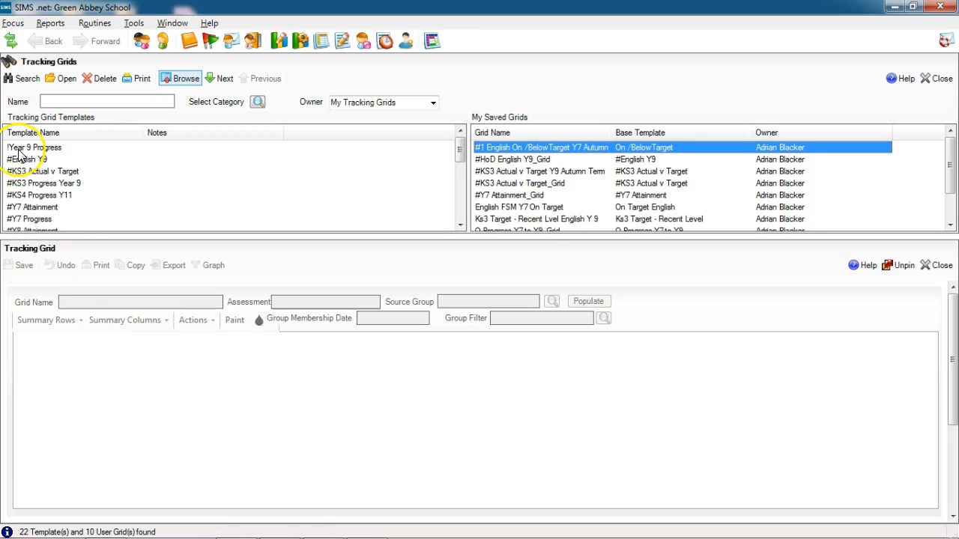
pyautogui.click(19, 149)
pyautogui.doubleClick(20, 152)
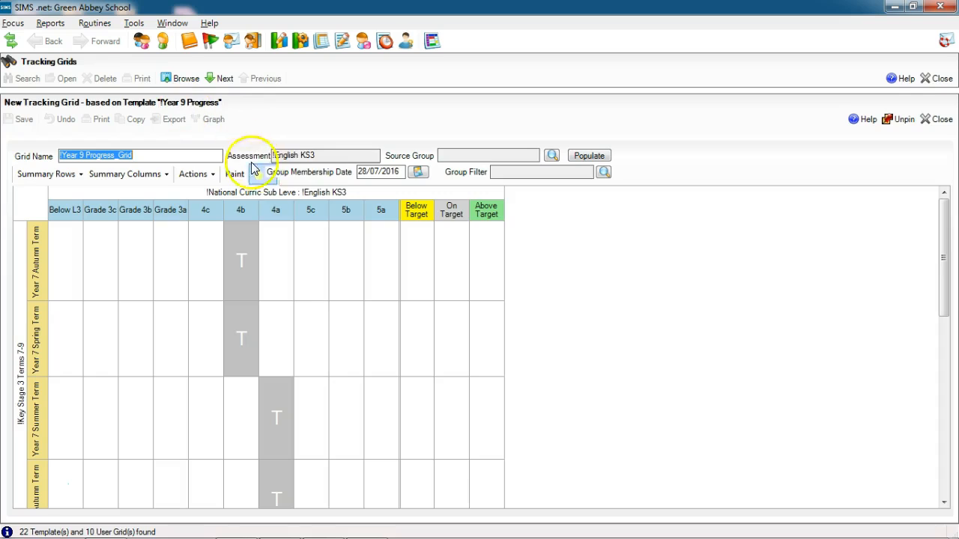
# Set the new grid's source group to Year 9 and populate the tracking grid with its students
pyautogui.click(342, 154)
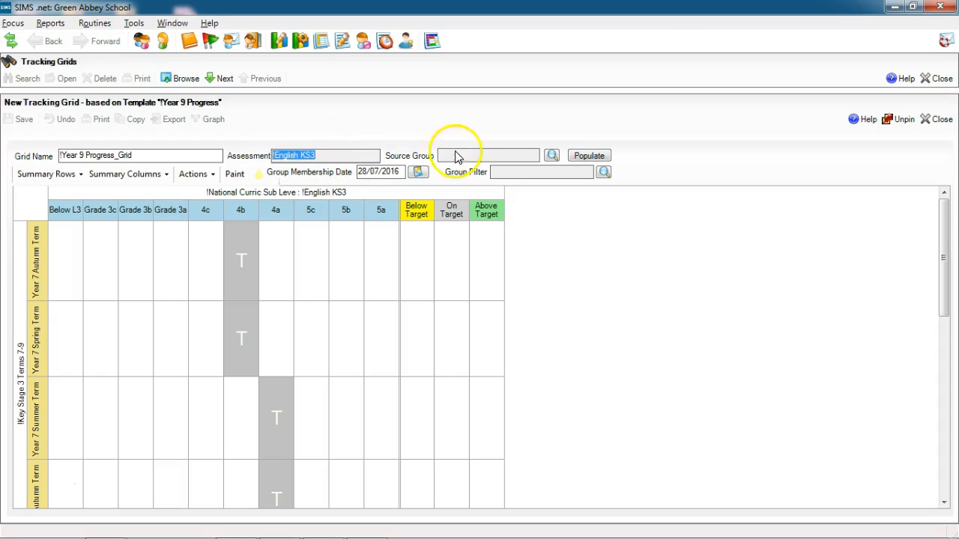
pyautogui.click(551, 156)
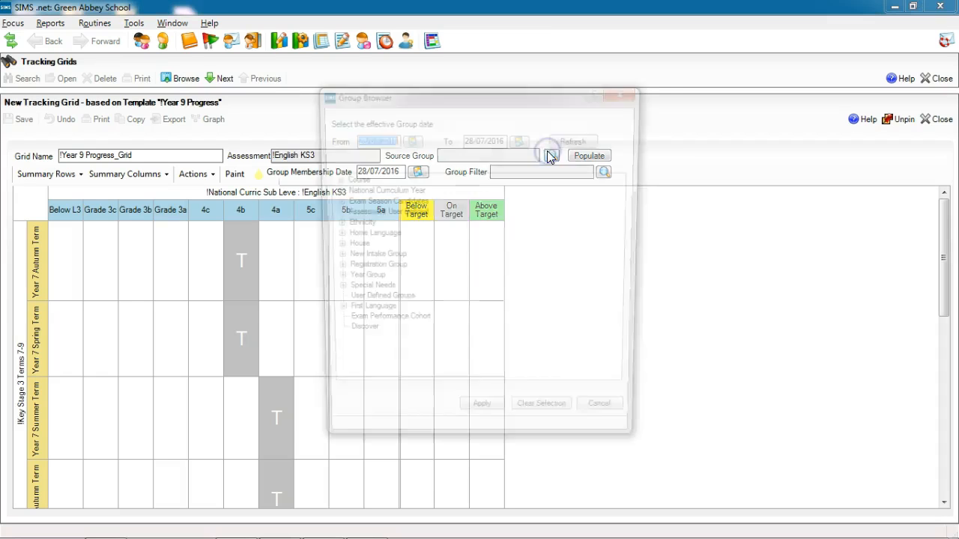
pyautogui.click(333, 279)
pyautogui.click(364, 325)
pyautogui.click(483, 421)
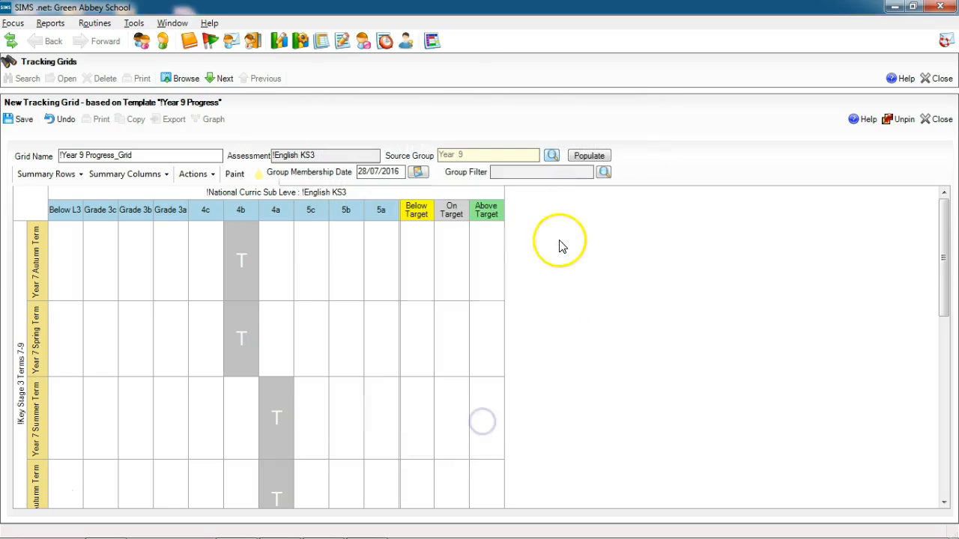
pyautogui.click(582, 157)
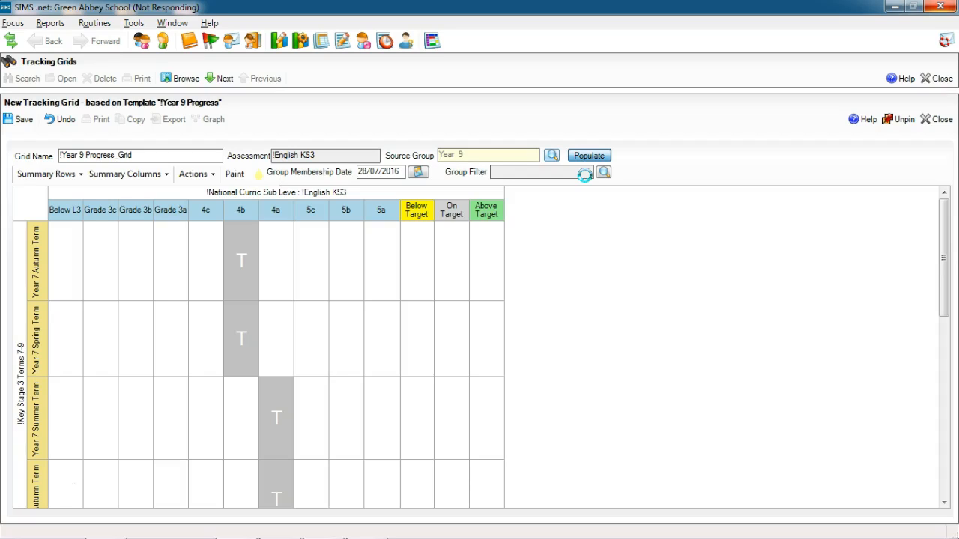
pyautogui.click(593, 172)
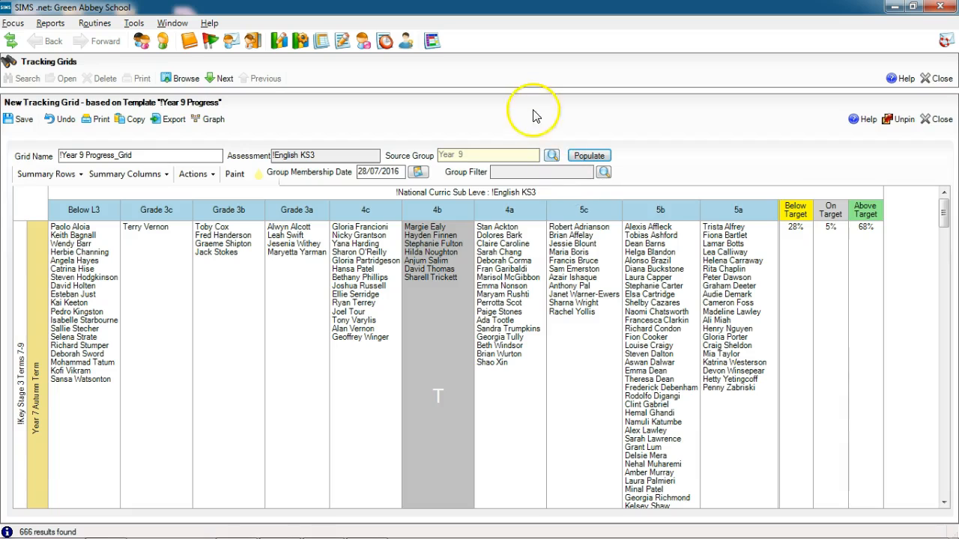
pyautogui.moveTo(945, 218)
pyautogui.mouseDown()
pyautogui.moveTo(943, 412)
pyautogui.moveTo(934, 222)
pyautogui.mouseUp()
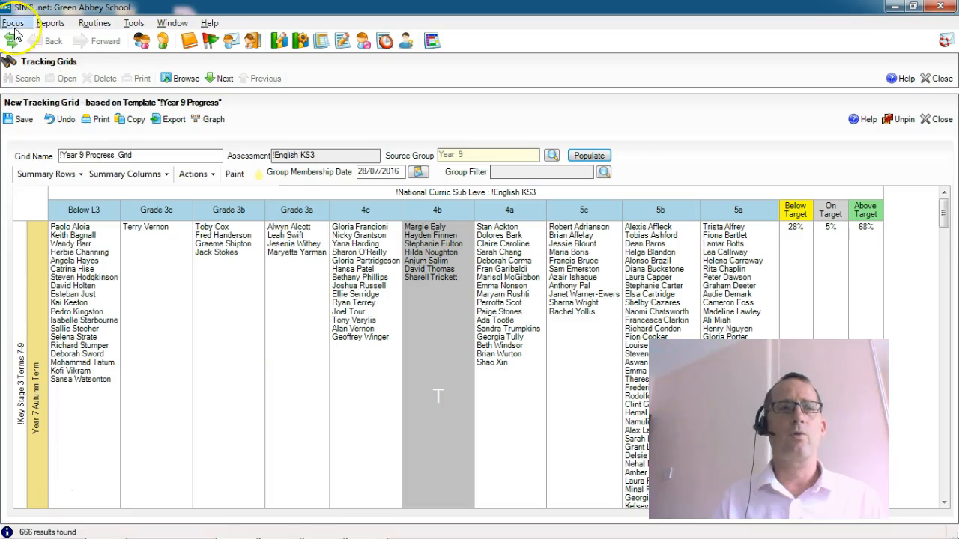
pyautogui.click(13, 22)
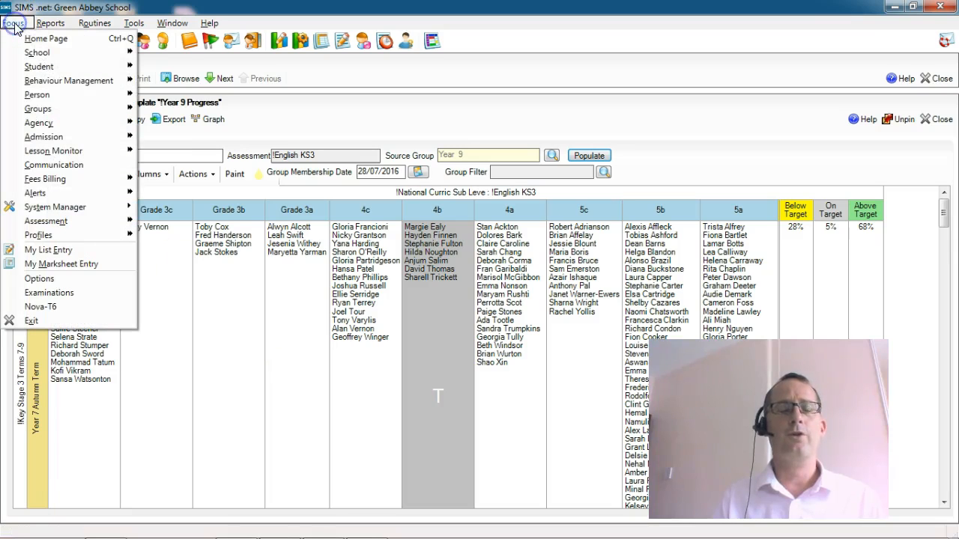
pyautogui.moveTo(85, 225)
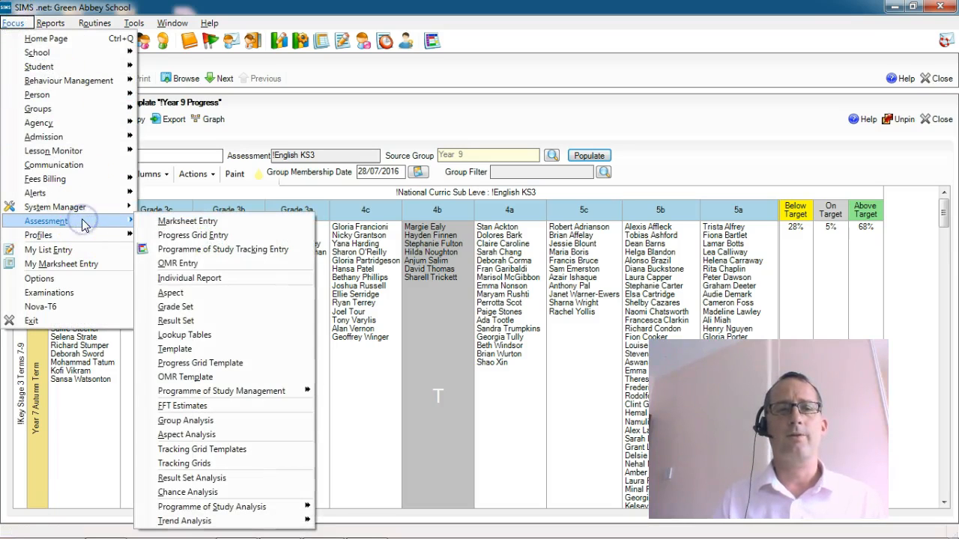
pyautogui.click(215, 466)
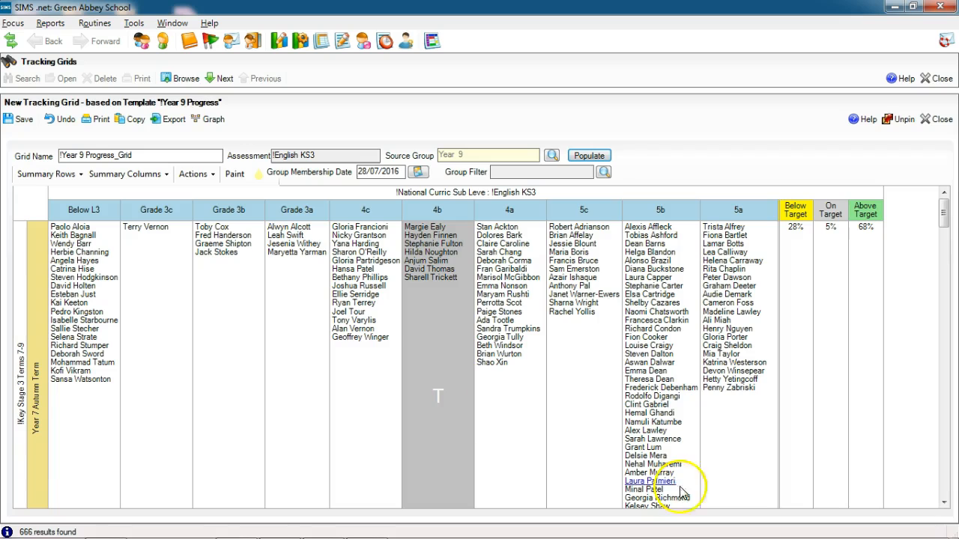
# Go to the assessment Group Analysis and open the *Eg Gp Anl Aspects analysis
pyautogui.click(13, 22)
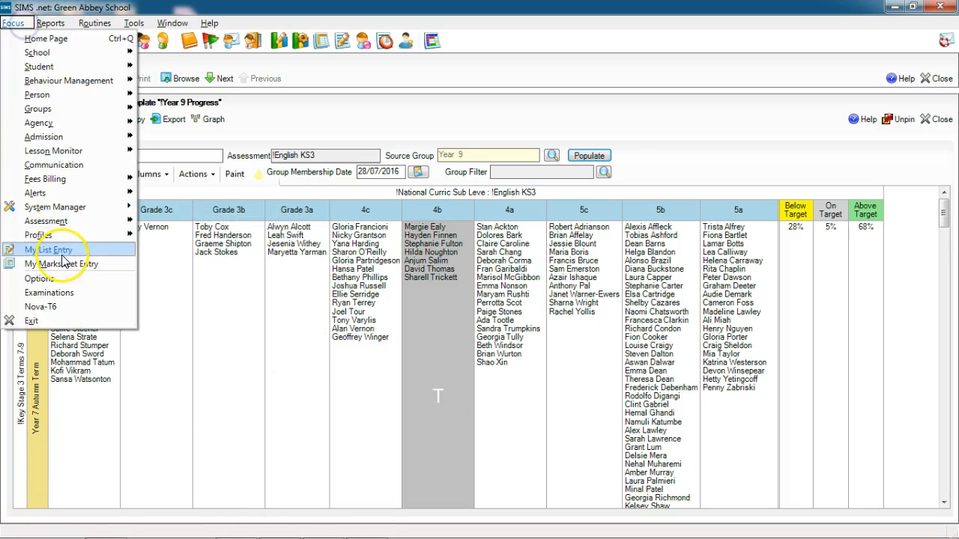
pyautogui.click(45, 221)
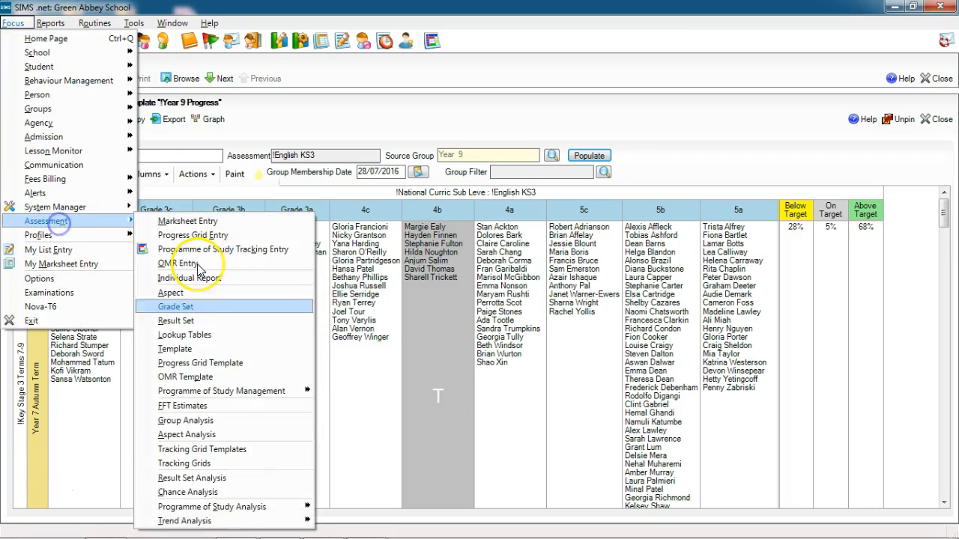
pyautogui.click(209, 424)
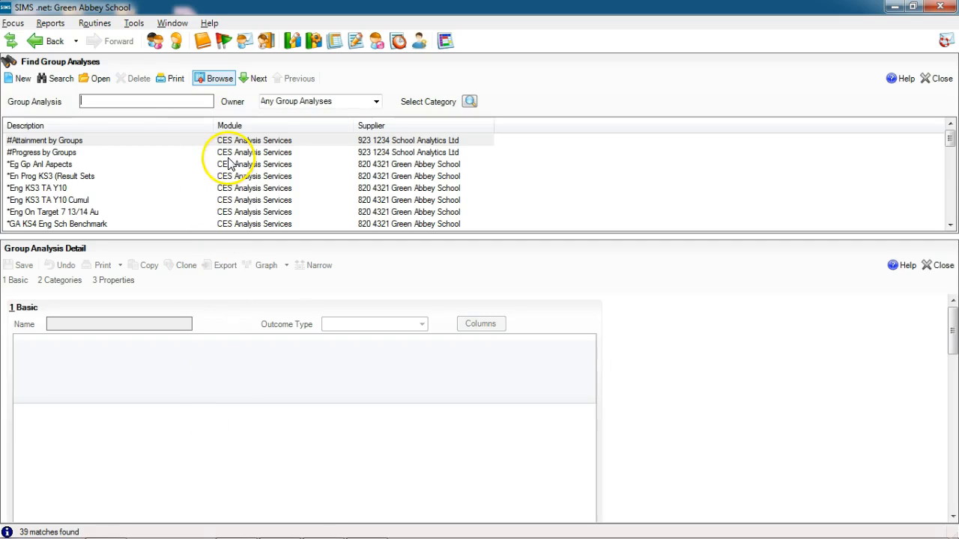
pyautogui.click(45, 166)
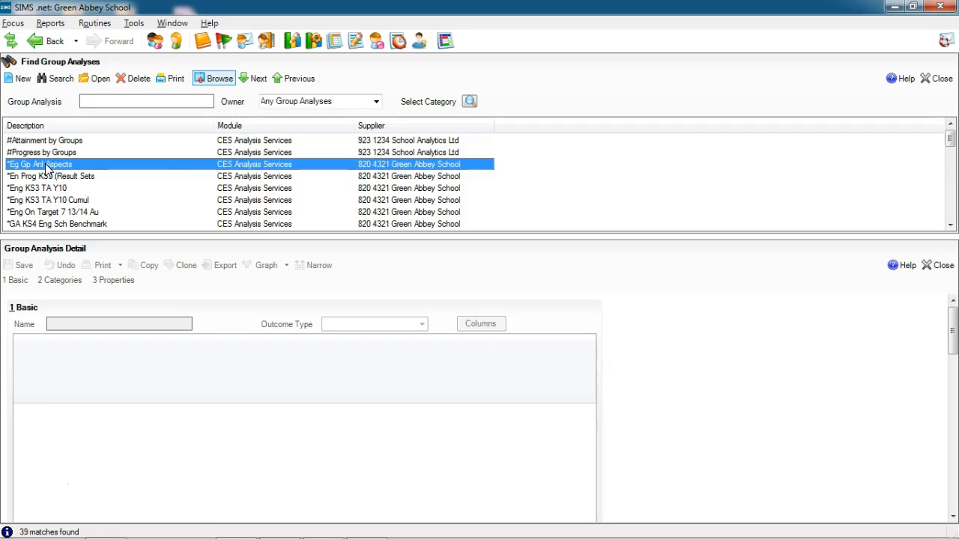
pyautogui.doubleClick(45, 164)
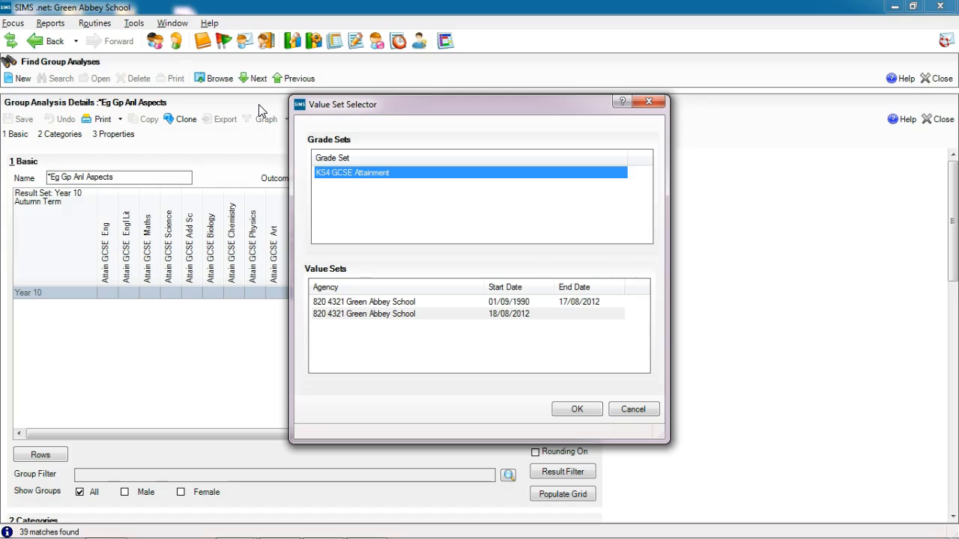
# Load the analysis using the KS4 GCSE Attainment value set that starts on 18/08/2012
pyautogui.click(398, 315)
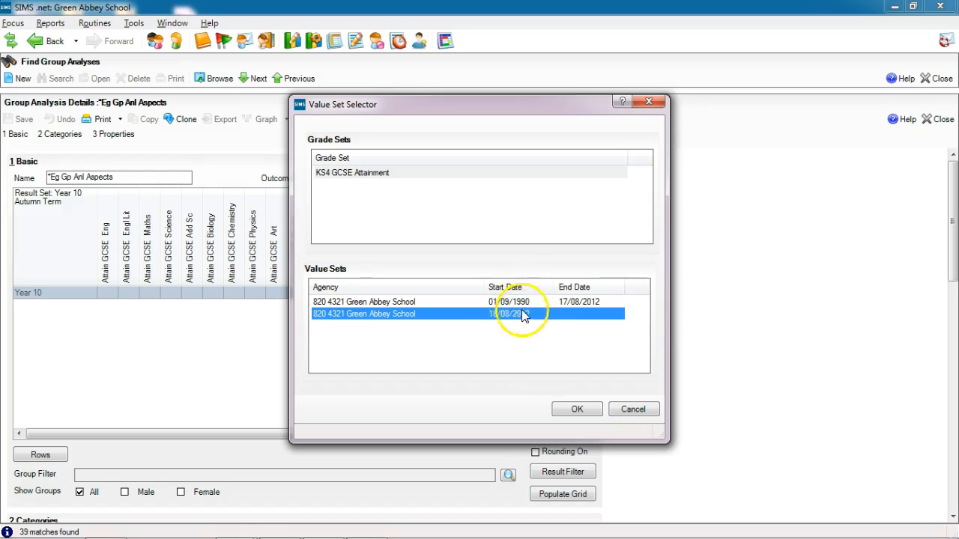
pyautogui.click(339, 179)
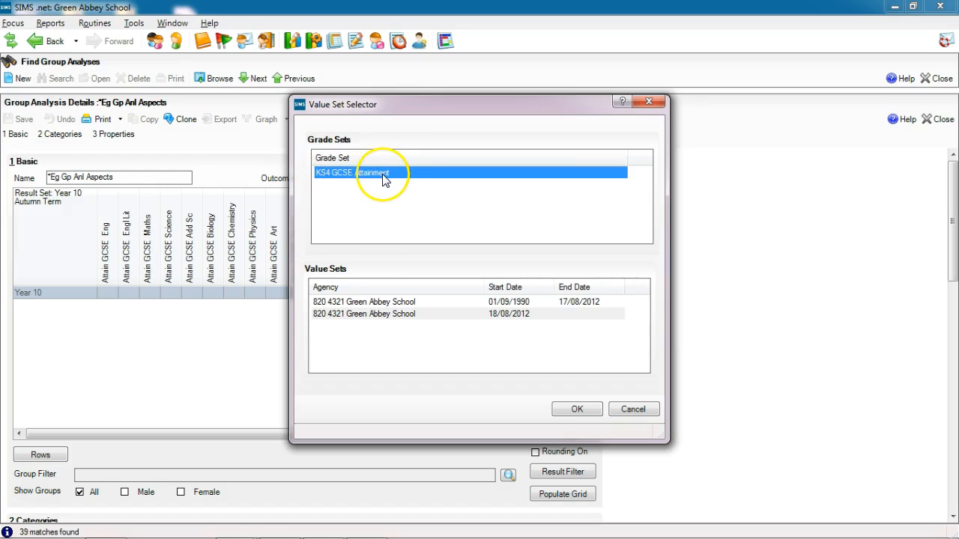
pyautogui.click(397, 302)
pyautogui.click(403, 315)
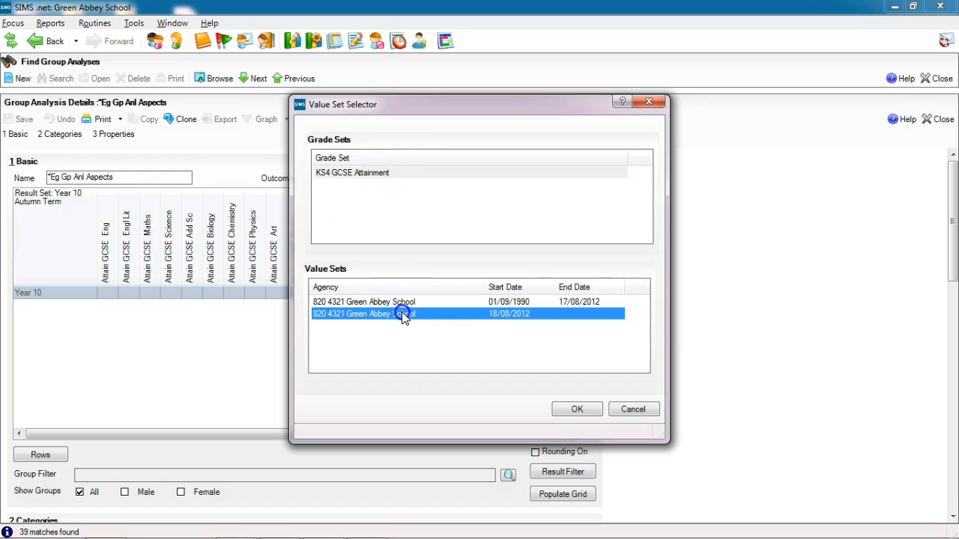
pyautogui.click(528, 302)
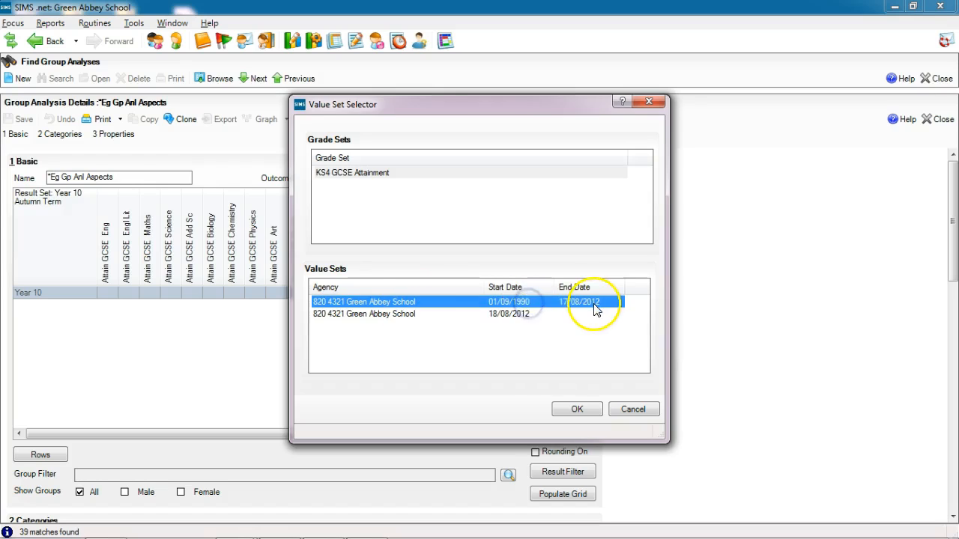
pyautogui.click(510, 316)
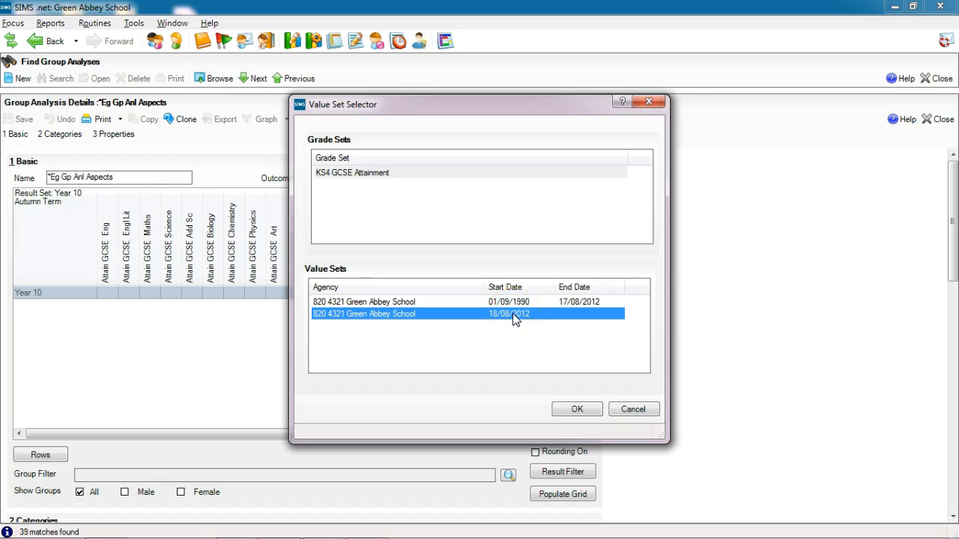
pyautogui.click(577, 409)
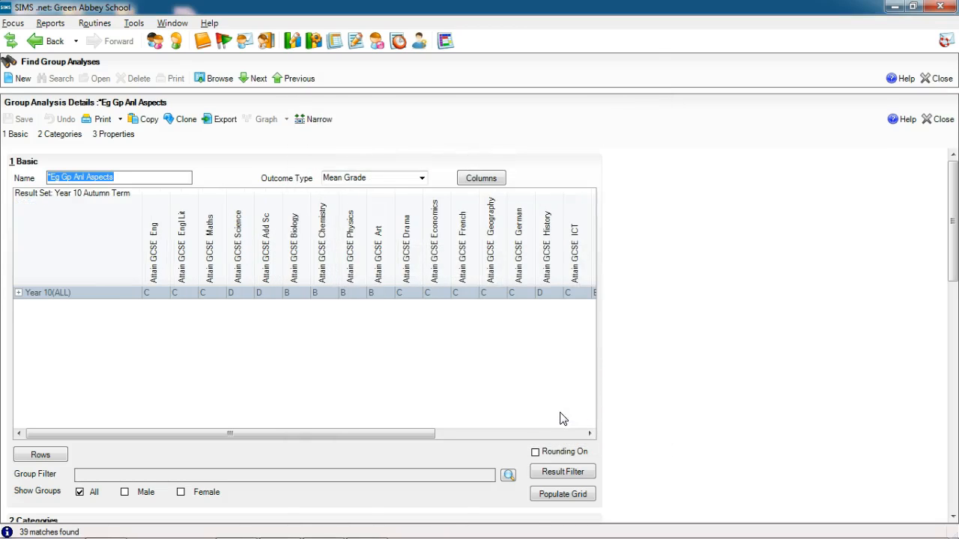
# Examine the Year 10 mean grades across all GCSE subject columns, comparing weaker and stronger subjects
pyautogui.click(437, 251)
pyautogui.moveTo(368, 433); pyautogui.dragTo(478, 436)
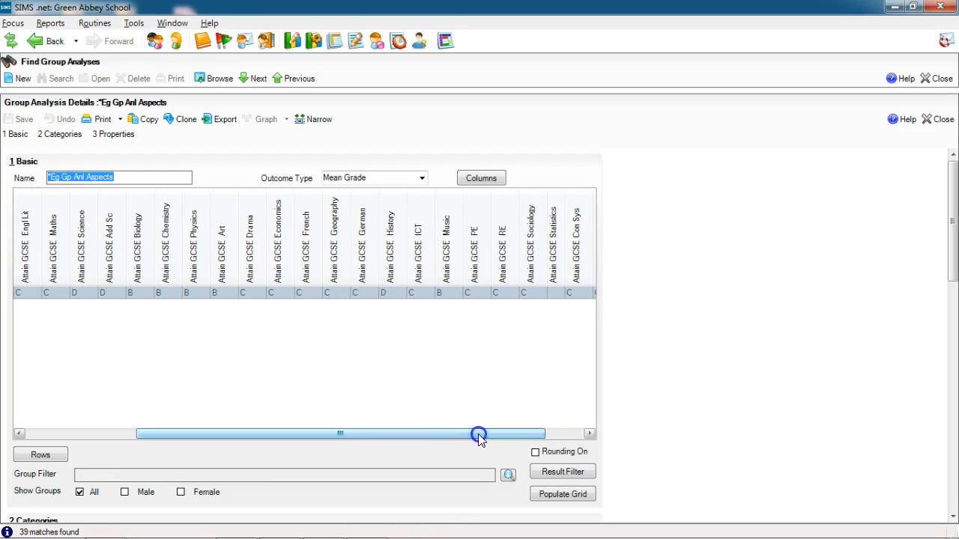
pyautogui.click(390, 292)
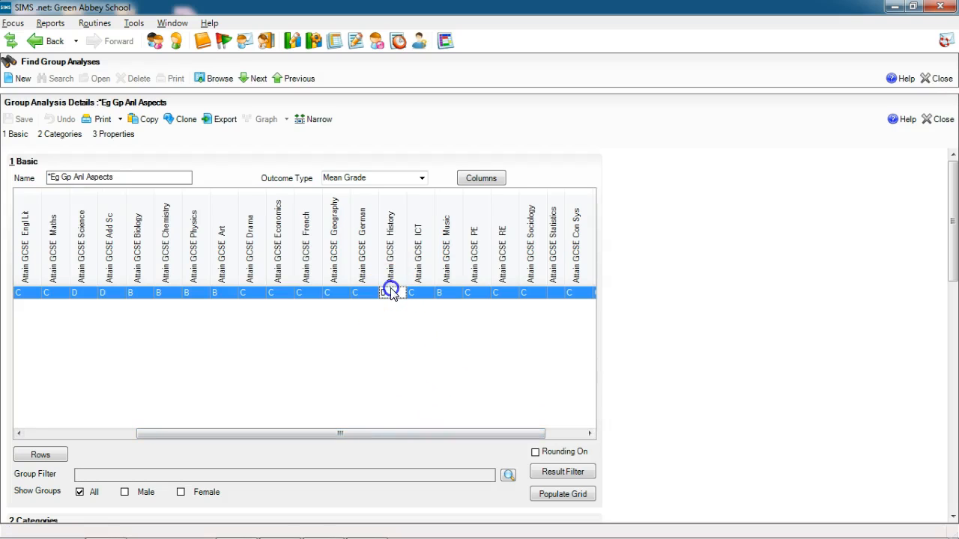
pyautogui.click(110, 296)
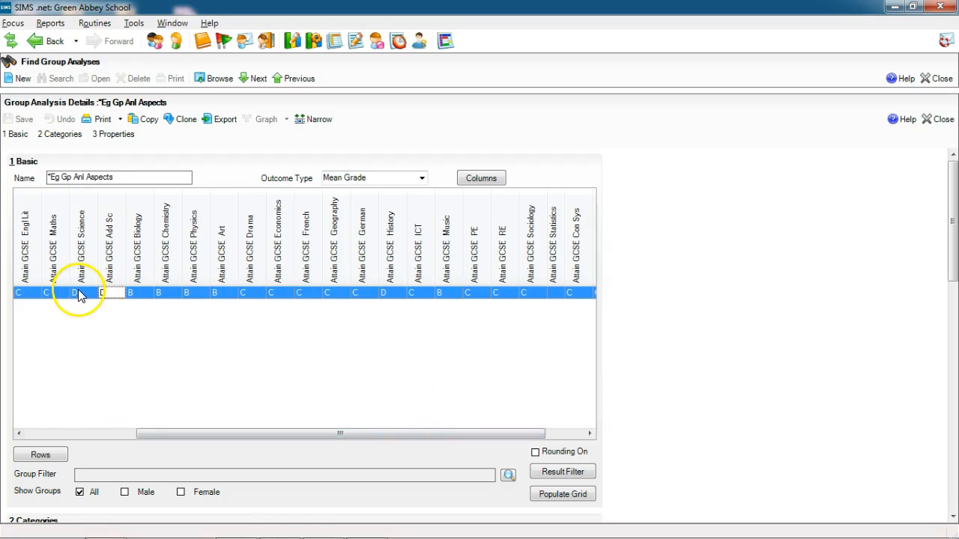
pyautogui.click(81, 292)
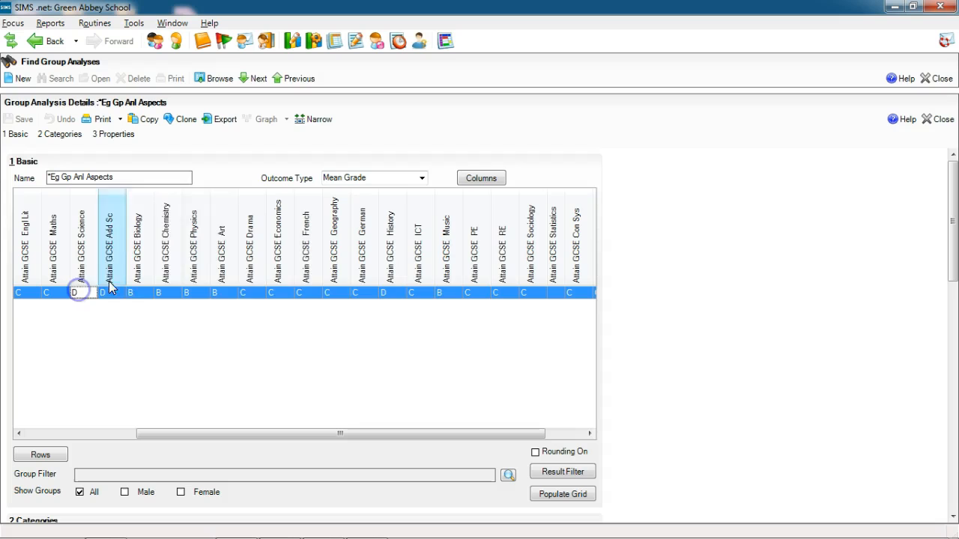
pyautogui.click(442, 293)
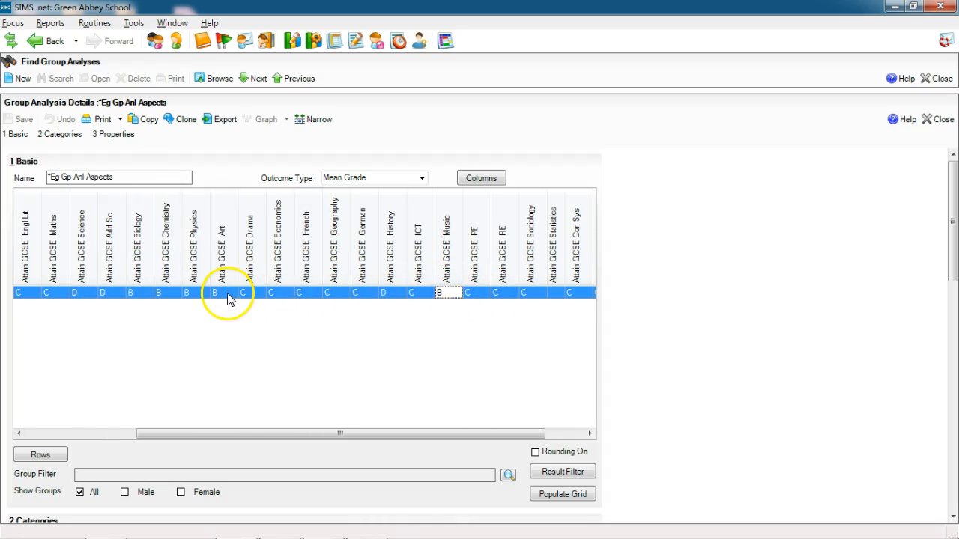
pyautogui.click(192, 293)
pyautogui.moveTo(299, 433); pyautogui.dragTo(163, 448)
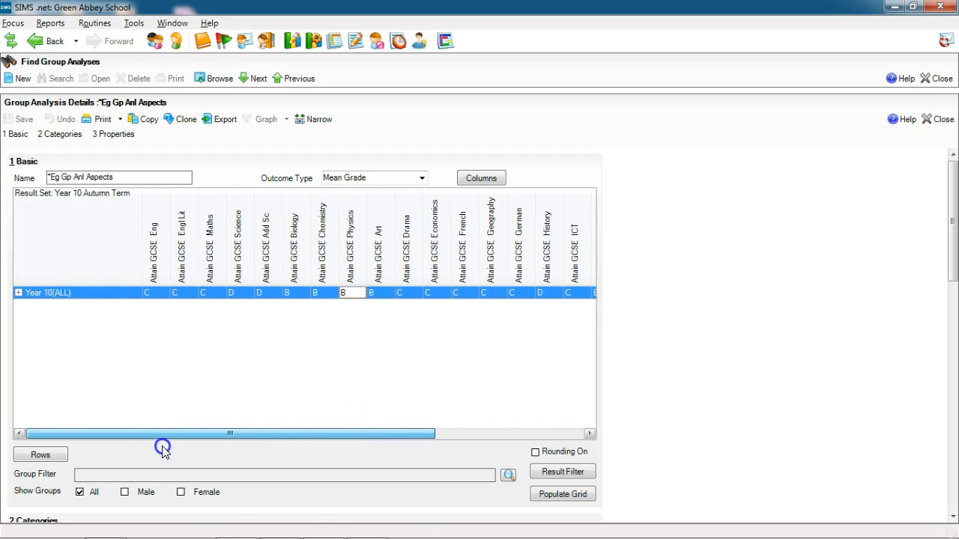
# Review the individual student results behind the Year 10 mean grades for Add Sc and Art, closing each result list
pyautogui.doubleClick(261, 292)
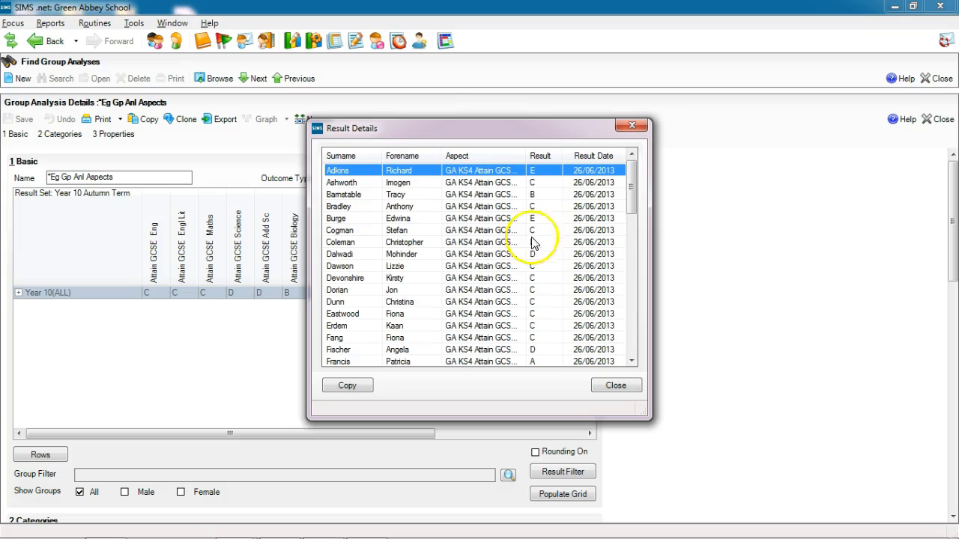
pyautogui.moveTo(632, 169); pyautogui.dragTo(605, 297)
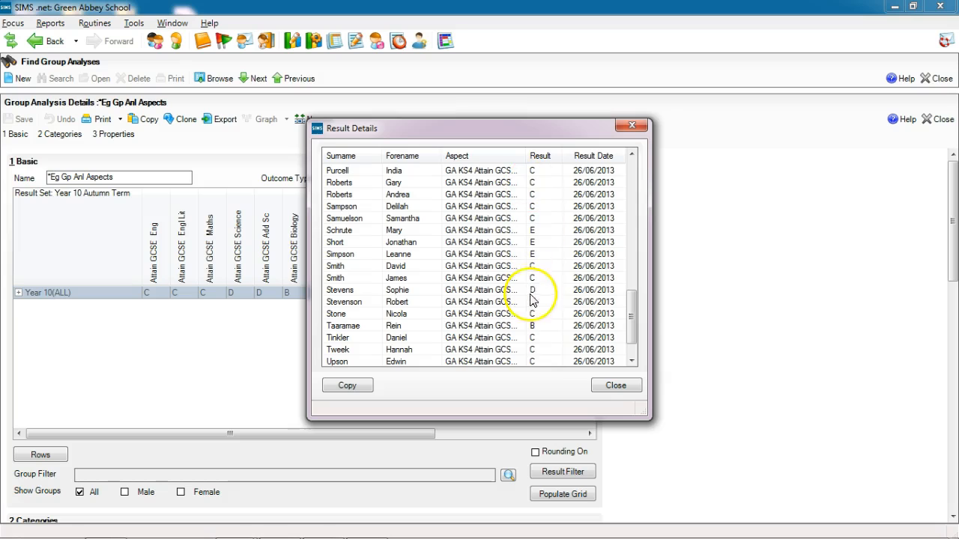
pyautogui.click(615, 385)
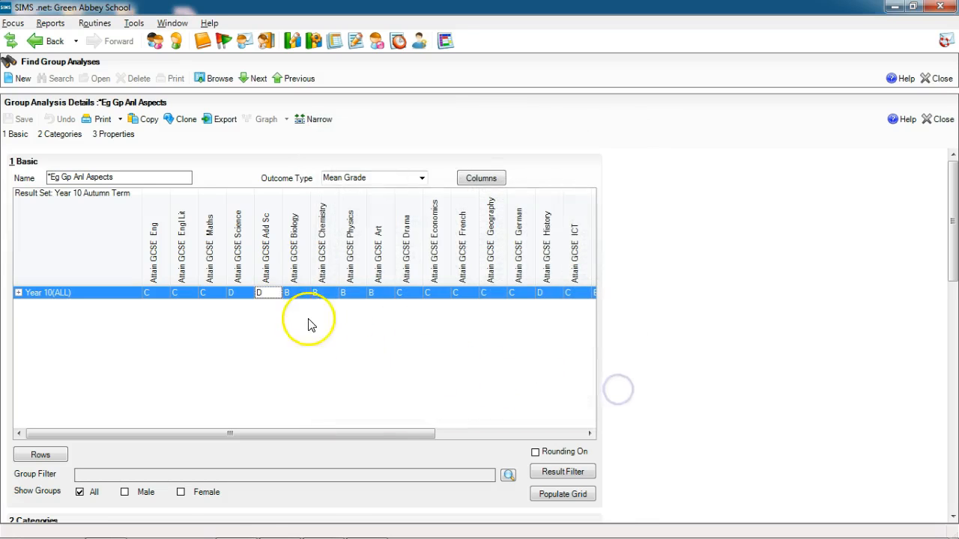
pyautogui.doubleClick(376, 293)
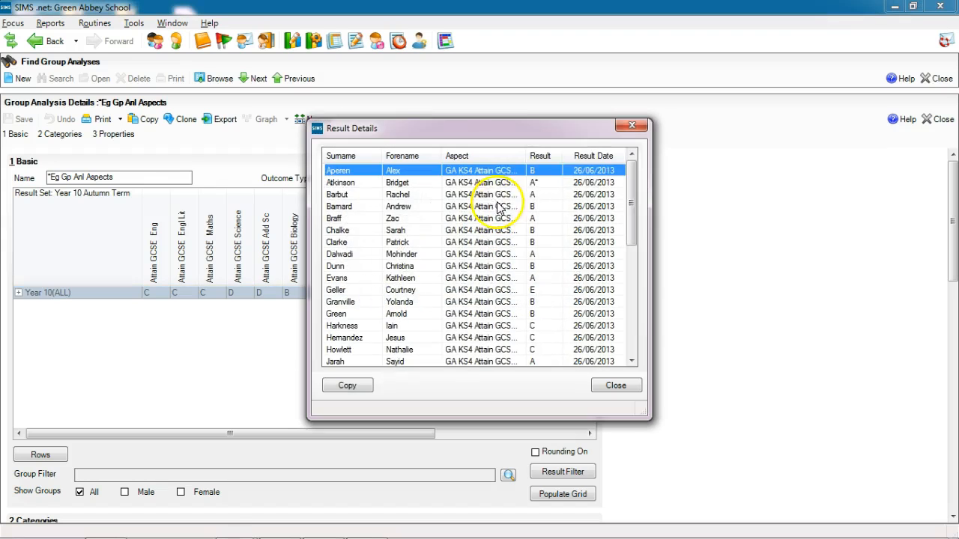
pyautogui.moveTo(629, 188); pyautogui.dragTo(632, 316)
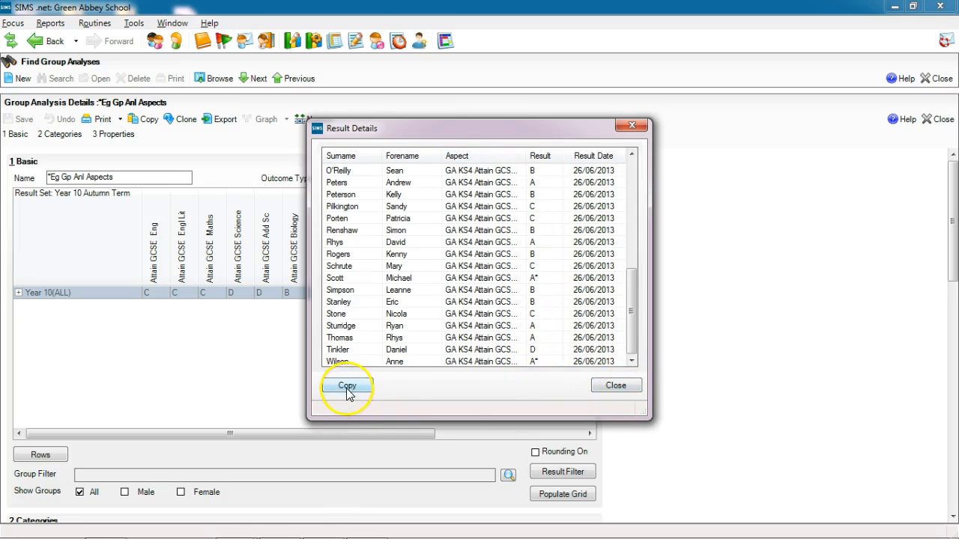
pyautogui.click(629, 127)
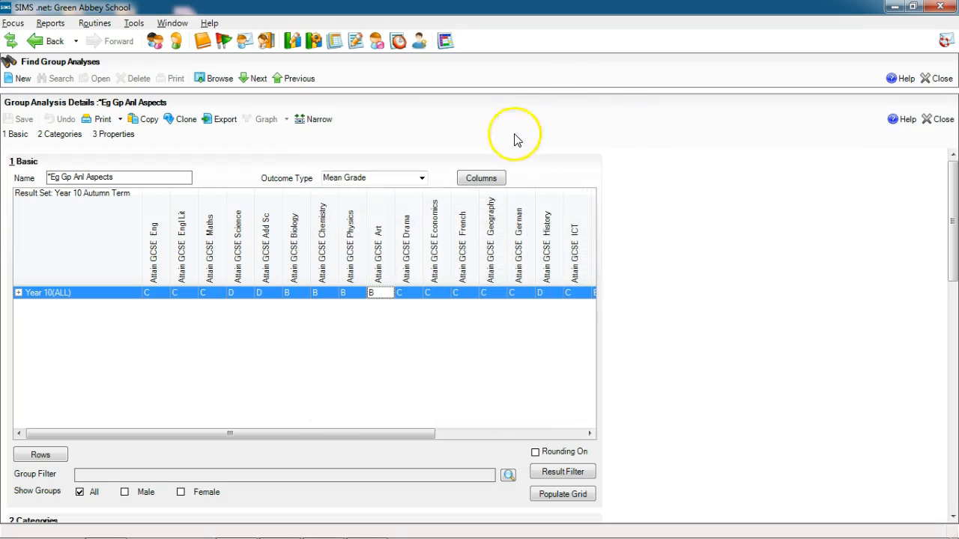
# Expand the Year 10(ALL) row and look through the individual students' grades for each subject
pyautogui.click(19, 294)
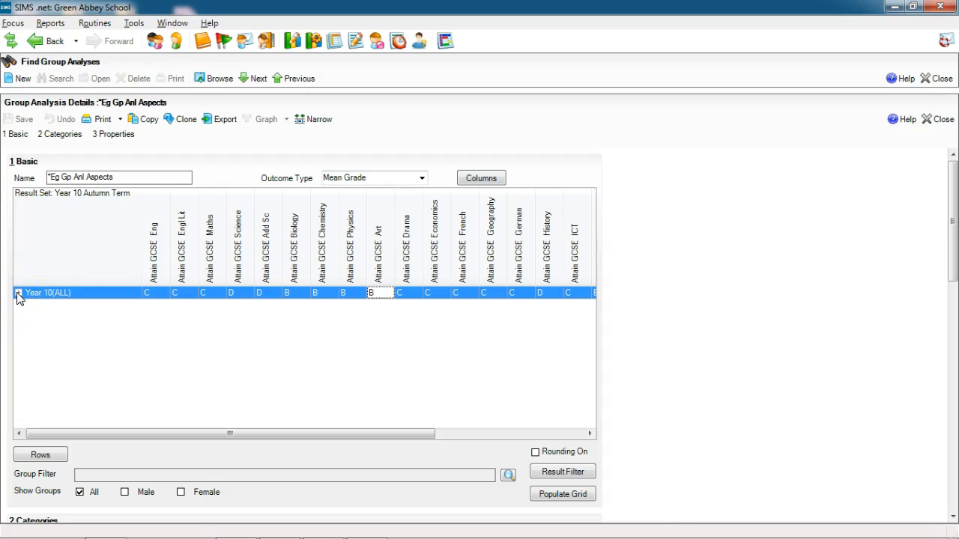
pyautogui.click(19, 294)
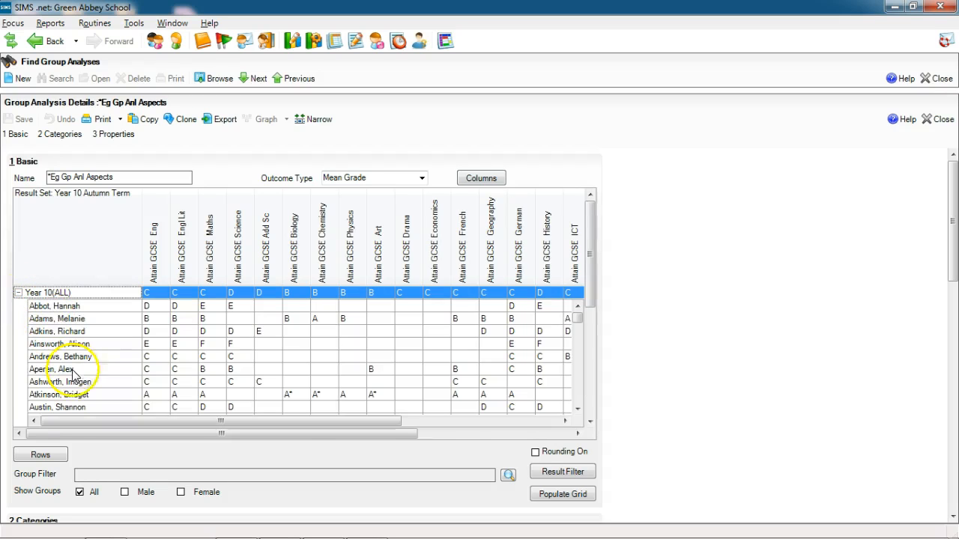
pyautogui.moveTo(587, 274); pyautogui.dragTo(585, 292)
pyautogui.moveTo(575, 325)
pyautogui.mouseDown()
pyautogui.moveTo(582, 370)
pyautogui.moveTo(581, 317)
pyautogui.mouseUp()
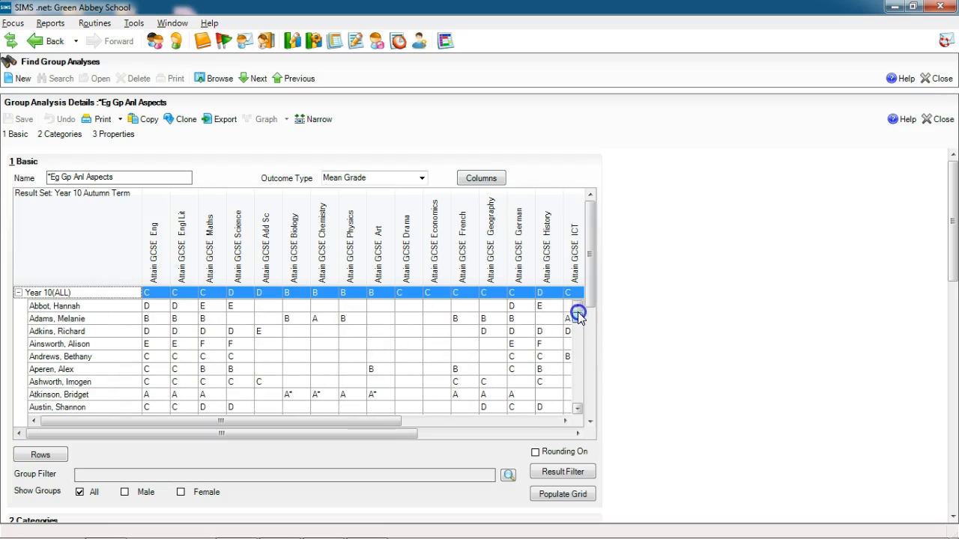
# Collapse Year 10(ALL), add the Male and Female groups, and repopulate the grid with the value set starting 18/08/2012
pyautogui.click(18, 293)
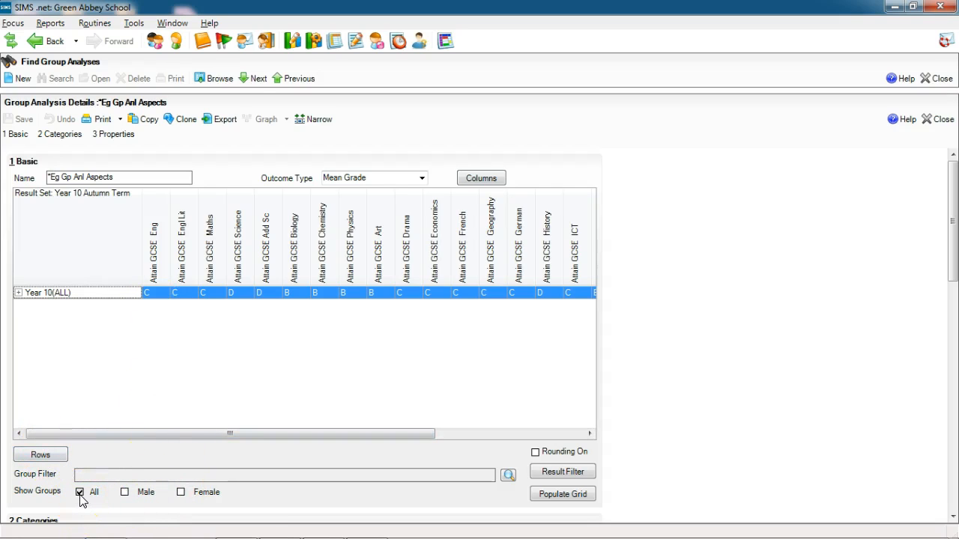
pyautogui.click(128, 501)
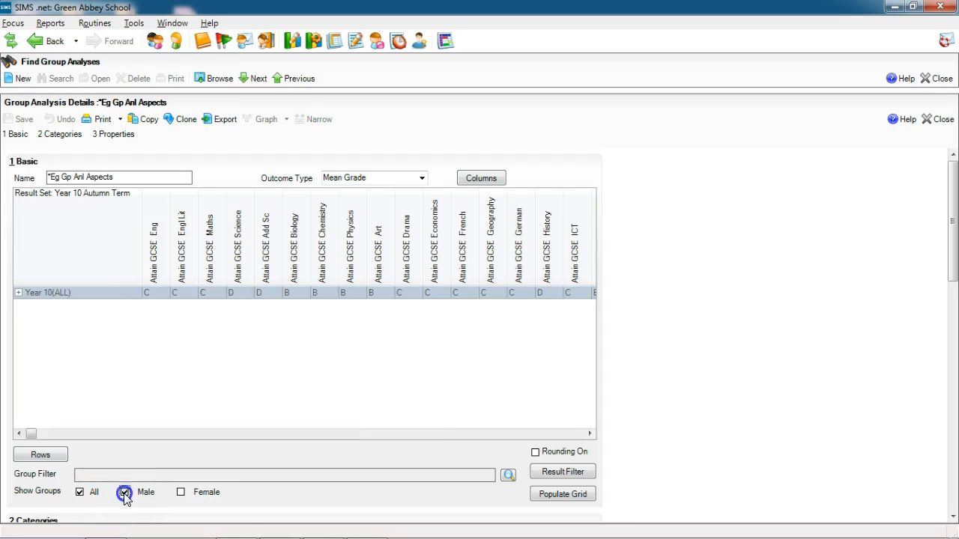
pyautogui.click(180, 493)
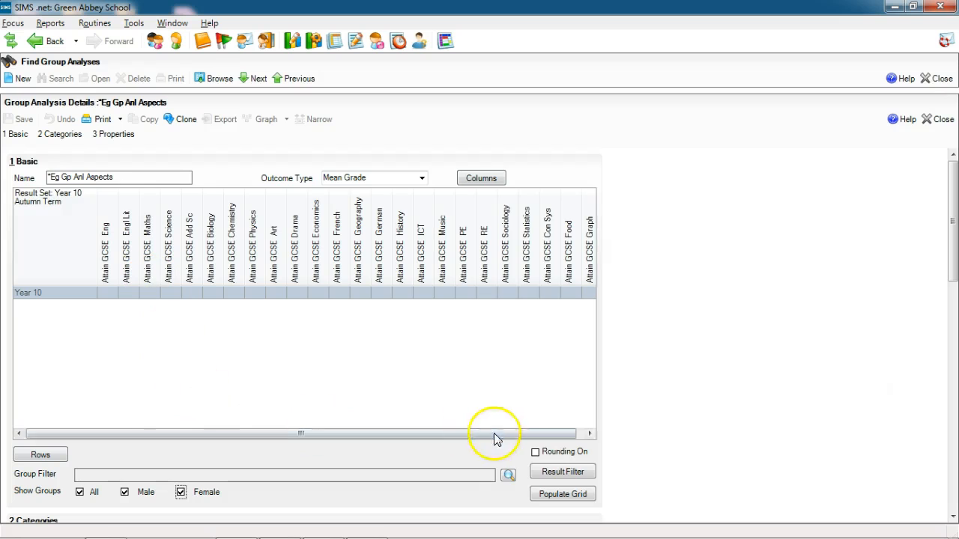
pyautogui.click(570, 495)
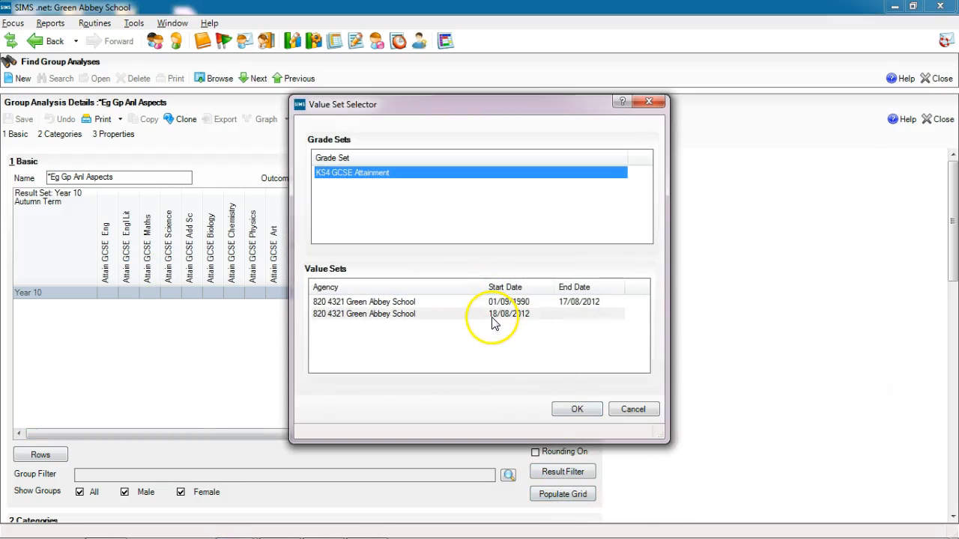
pyautogui.click(492, 315)
pyautogui.click(577, 409)
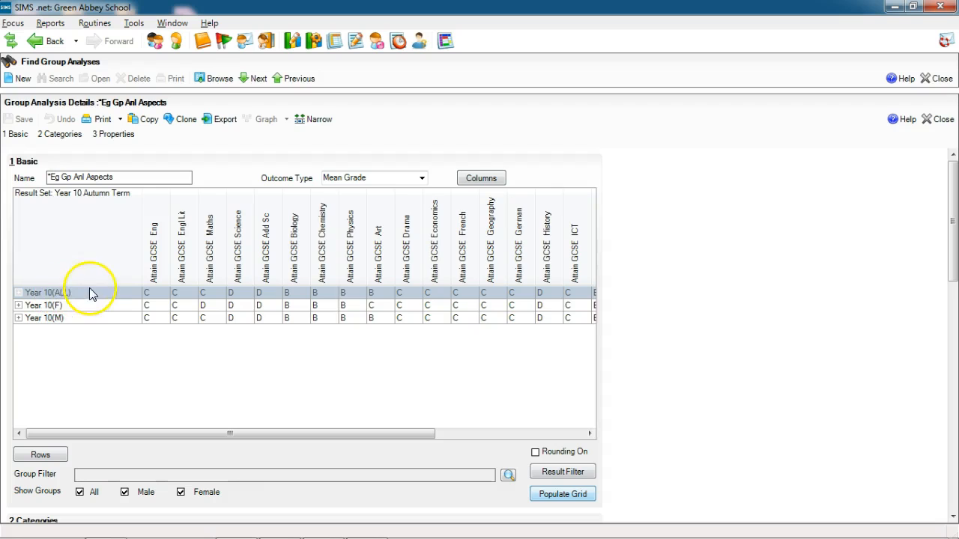
# Compare the mean GCSE Maths grades of the Year 10 female and male groups
pyautogui.click(207, 307)
pyautogui.click(206, 317)
pyautogui.click(206, 308)
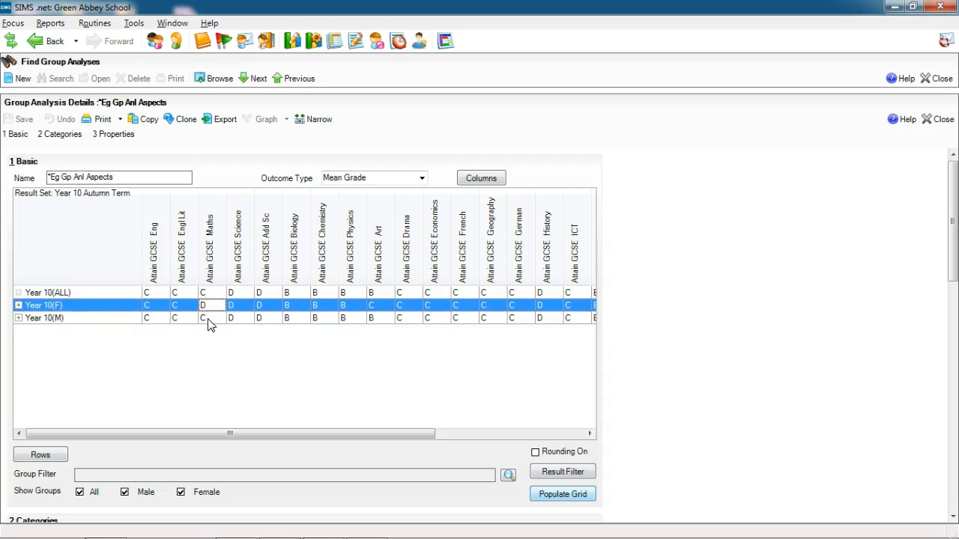
pyautogui.click(208, 319)
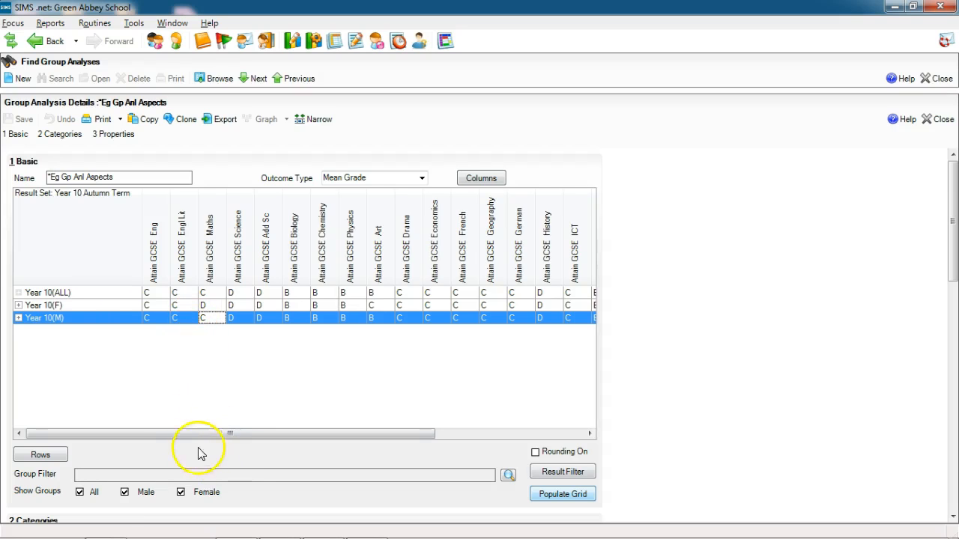
# Remove the Male and Female groups and repopulate the grid for all students with the value set starting 18/08/2012
pyautogui.click(125, 492)
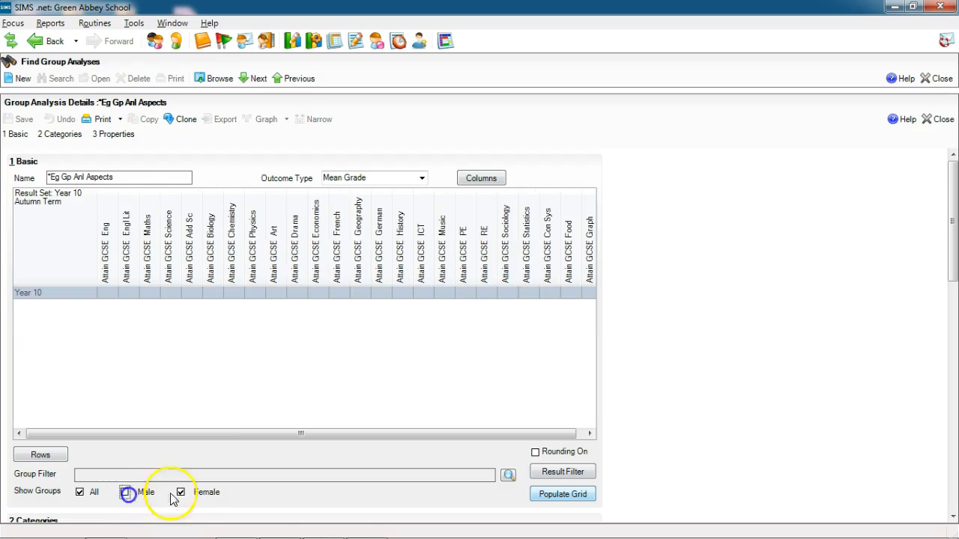
pyautogui.click(180, 492)
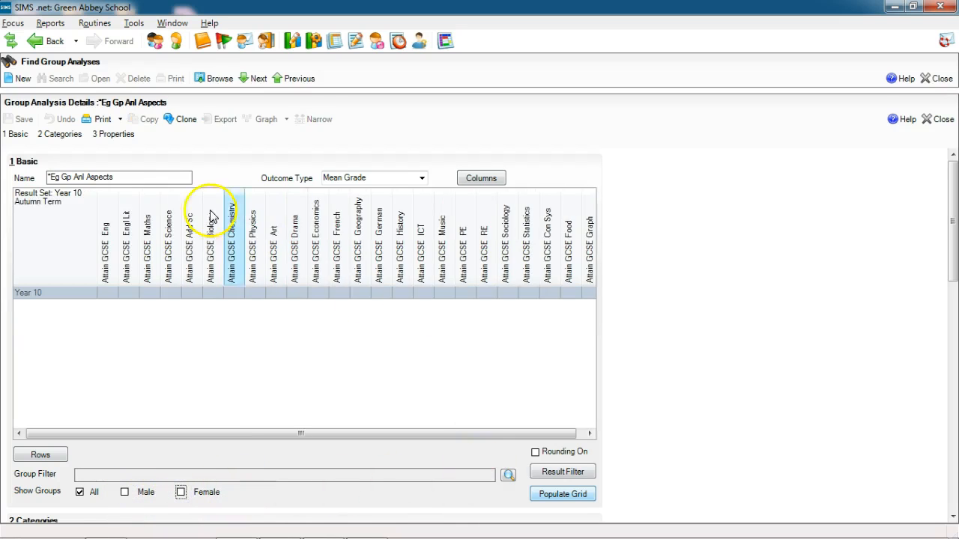
pyautogui.click(552, 494)
pyautogui.click(506, 314)
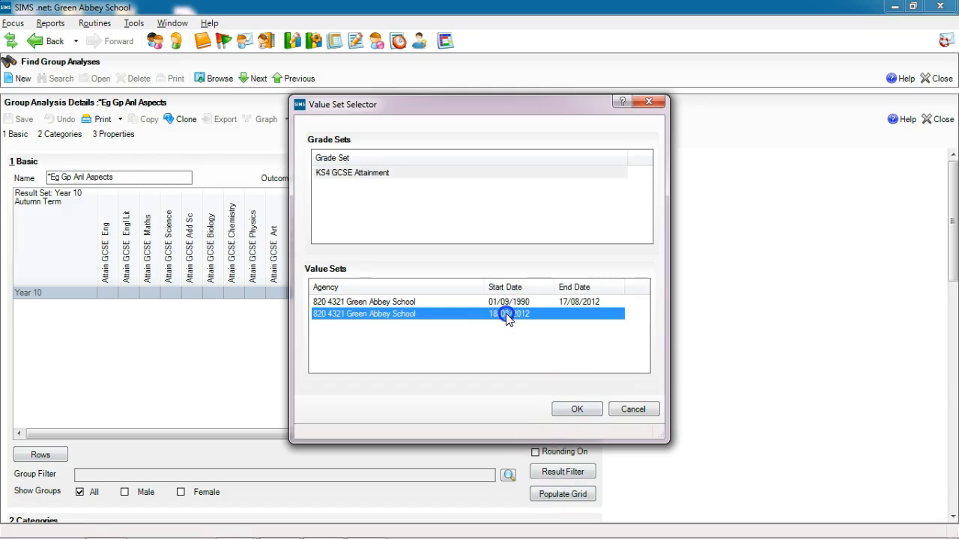
pyautogui.click(577, 409)
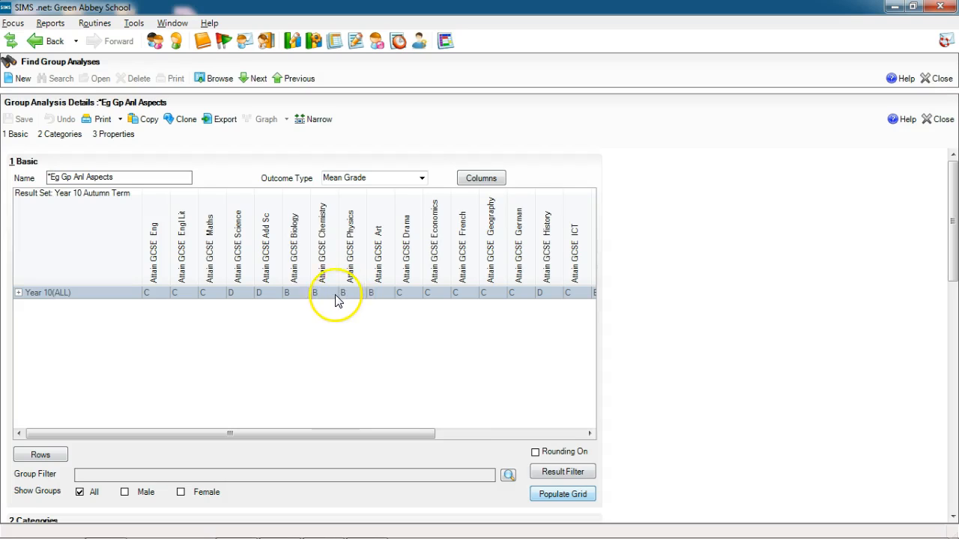
# Compare the Year 10(ALL) mean grades for GCSE Biology and Chemistry
pyautogui.click(293, 295)
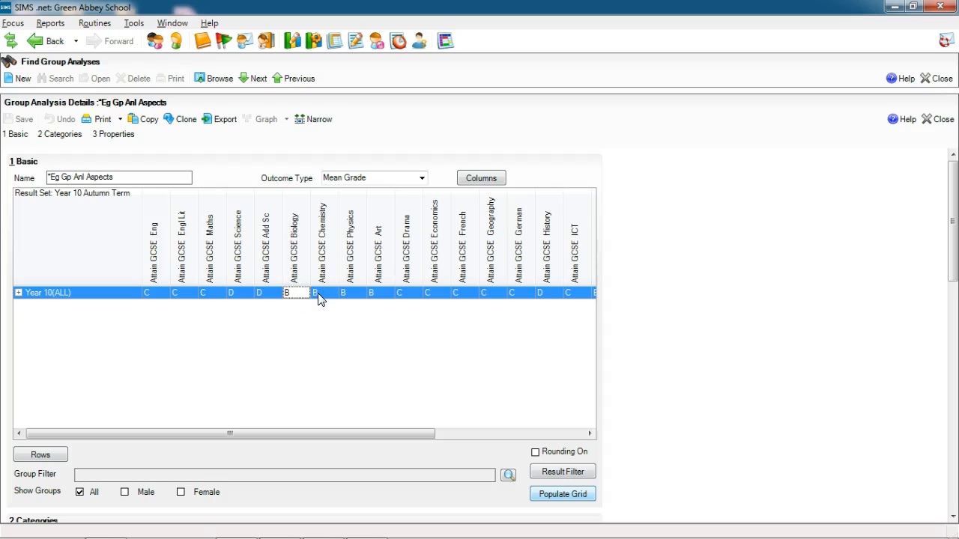
pyautogui.click(291, 298)
pyautogui.click(317, 295)
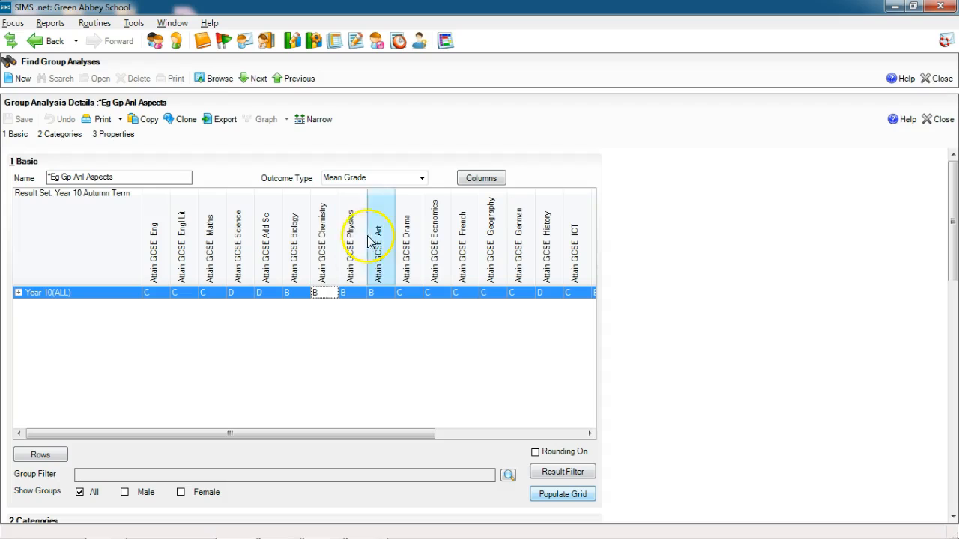
# Switch the analysis outcome type to Mean Value for comparison, then return it to Mean Grade
pyautogui.click(422, 178)
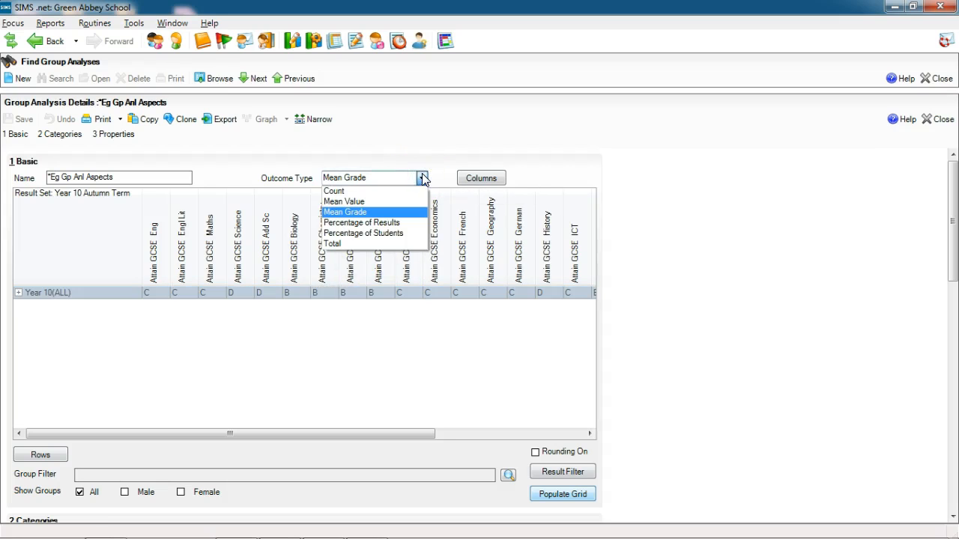
pyautogui.click(368, 201)
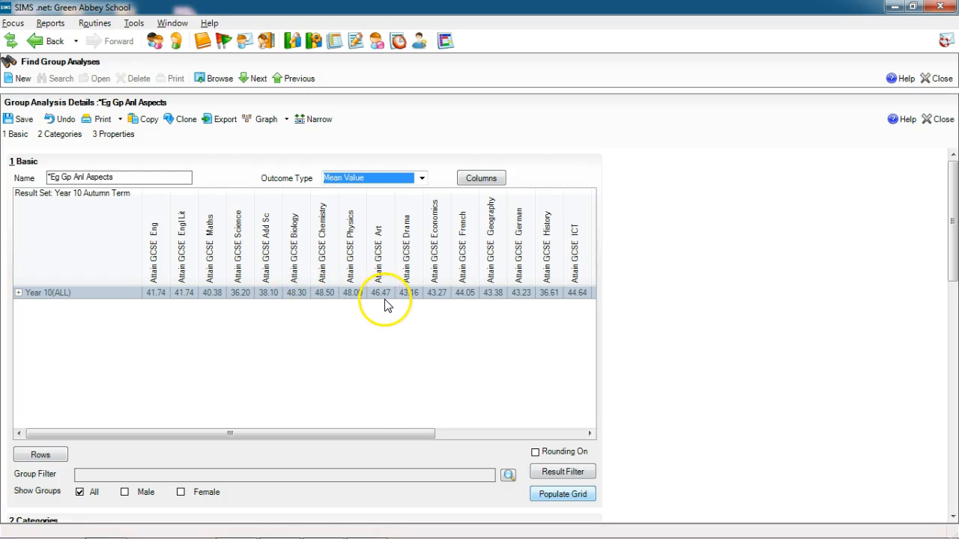
pyautogui.click(361, 178)
pyautogui.click(365, 212)
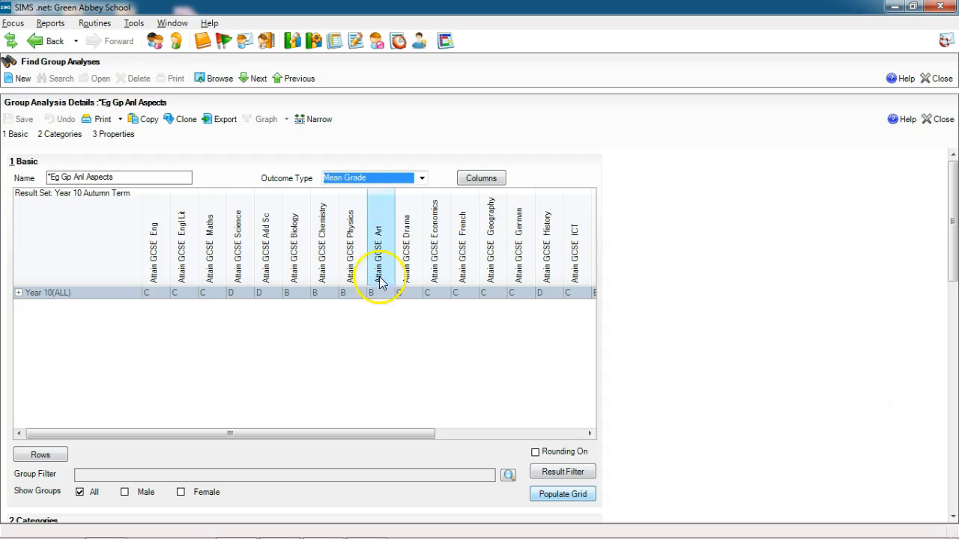
# Set the outcome type to Mean Value and graph the Year 10 results by subject, closing the graph after viewing
pyautogui.click(422, 178)
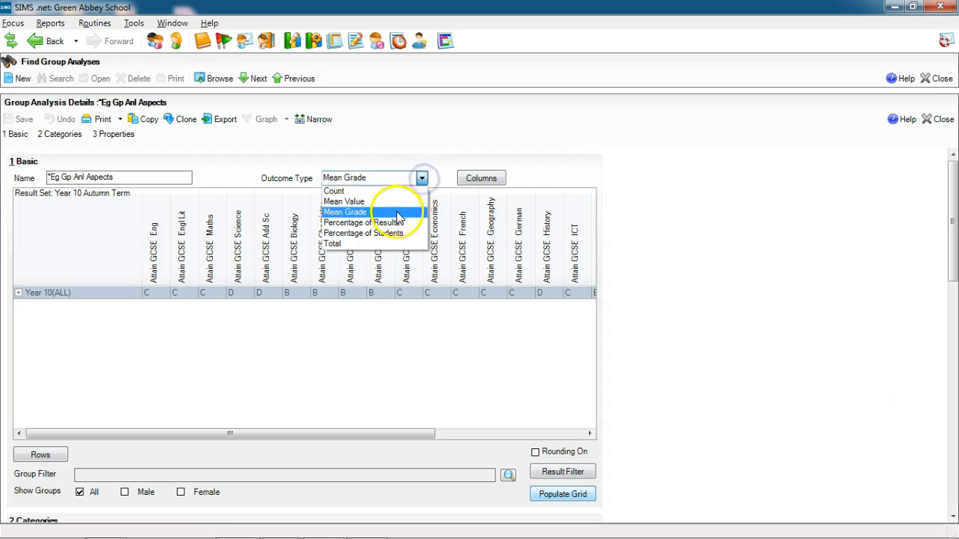
pyautogui.click(378, 202)
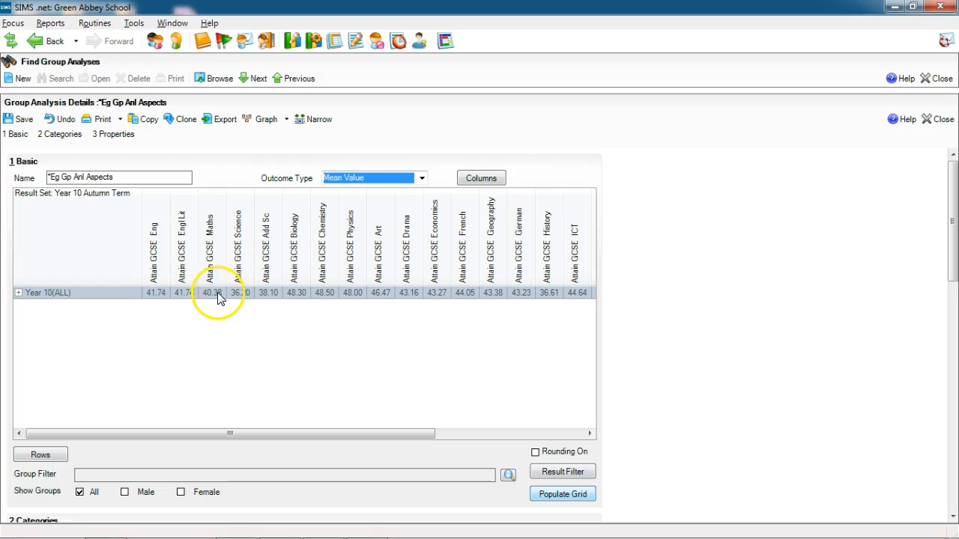
pyautogui.click(266, 120)
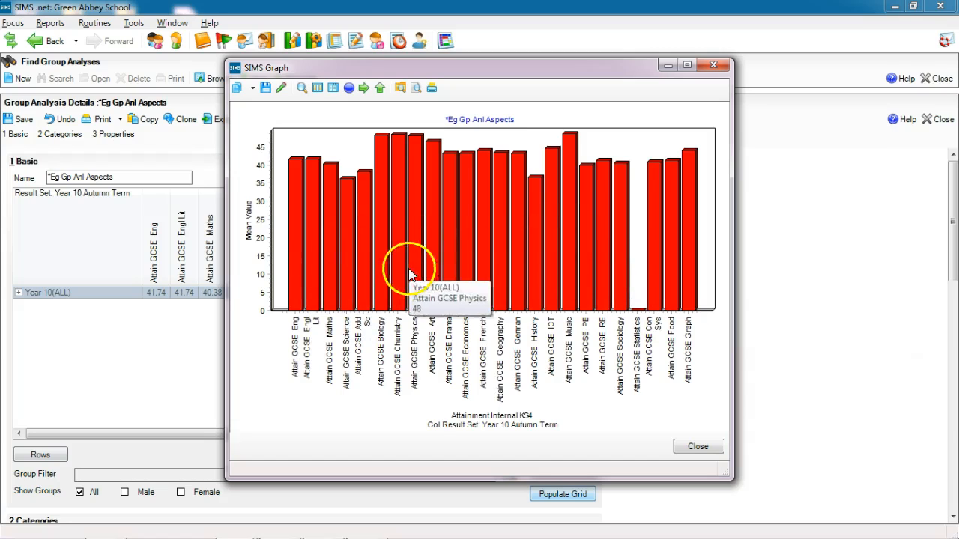
pyautogui.moveTo(476, 234)
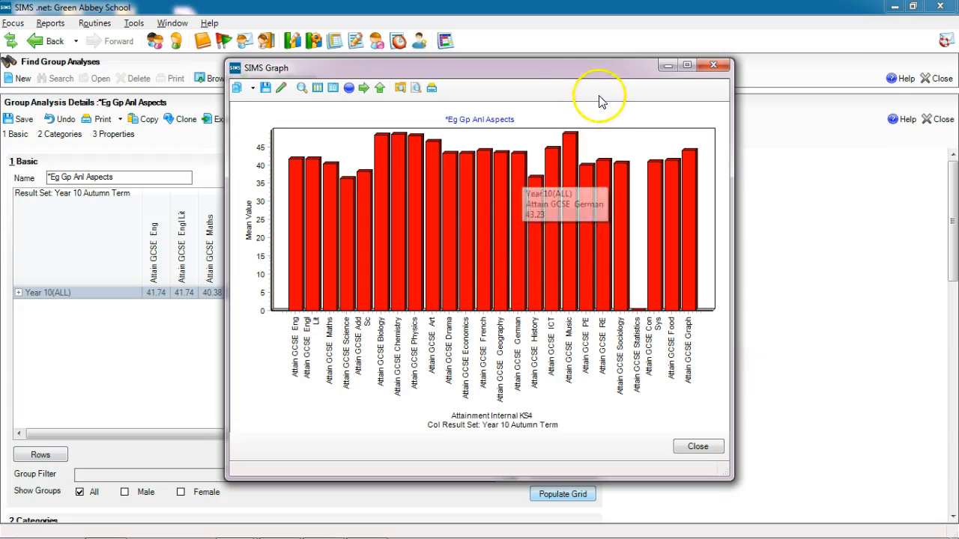
pyautogui.click(712, 65)
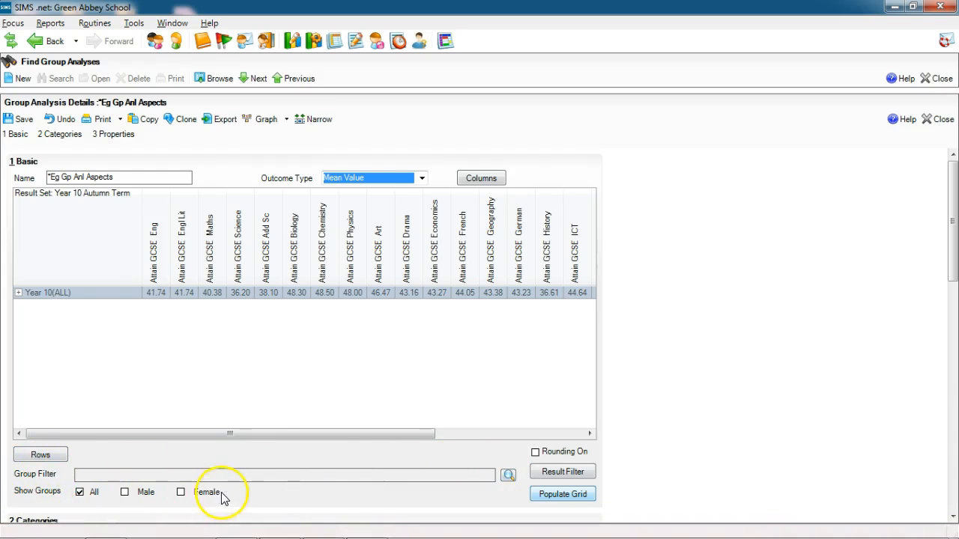
# Apply a group filter for SEN Status: Education, Health and Care Plan, Monitor Language Skills, SEN Support and Statement
pyautogui.click(510, 476)
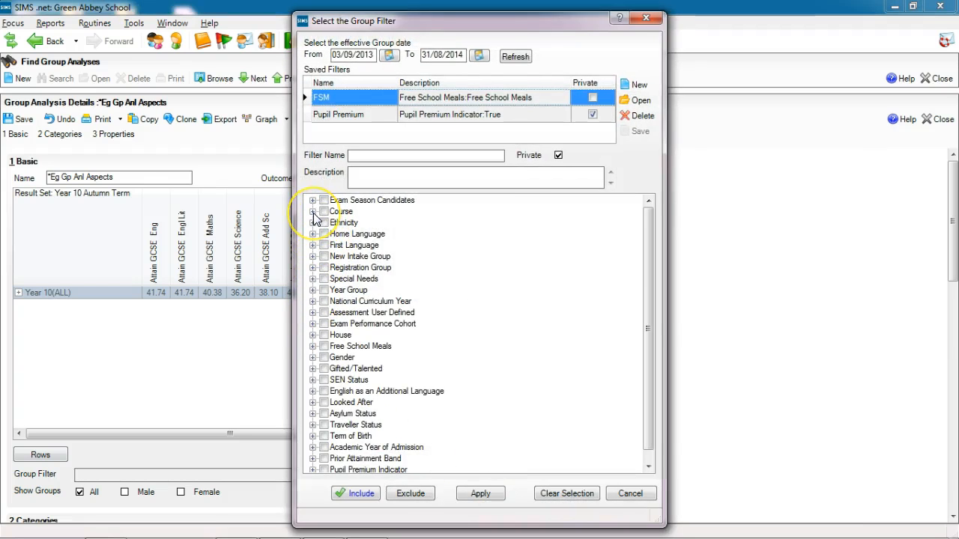
pyautogui.click(313, 380)
pyautogui.click(337, 436)
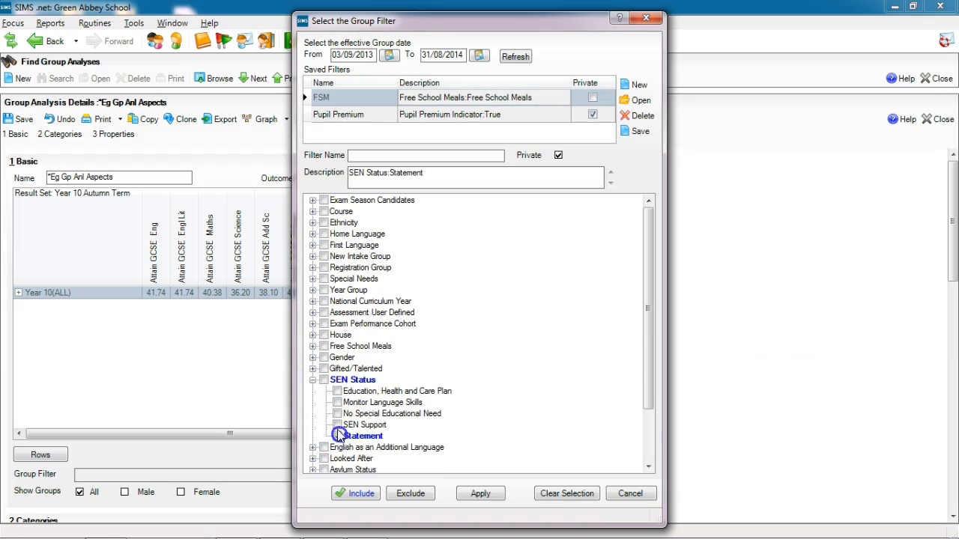
pyautogui.click(337, 425)
pyautogui.click(337, 391)
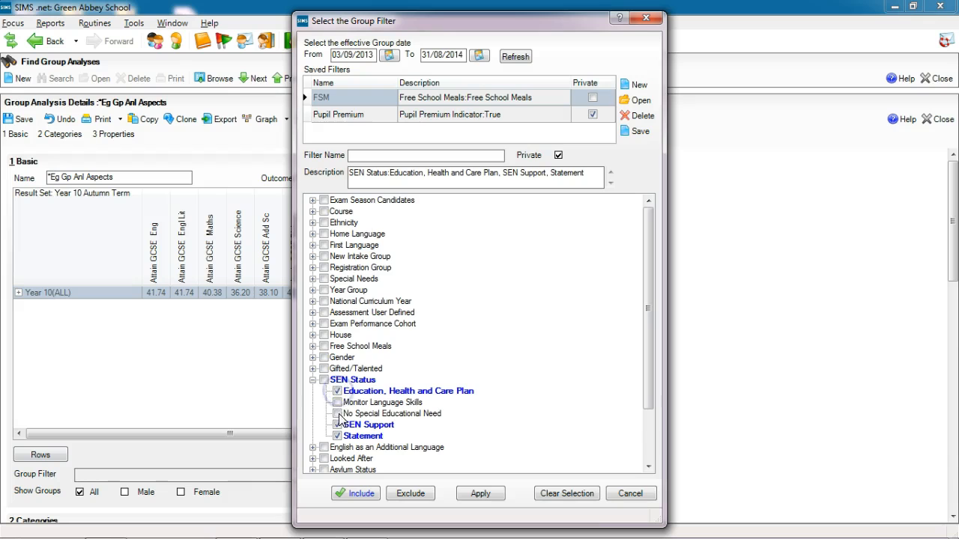
pyautogui.click(337, 403)
pyautogui.click(480, 493)
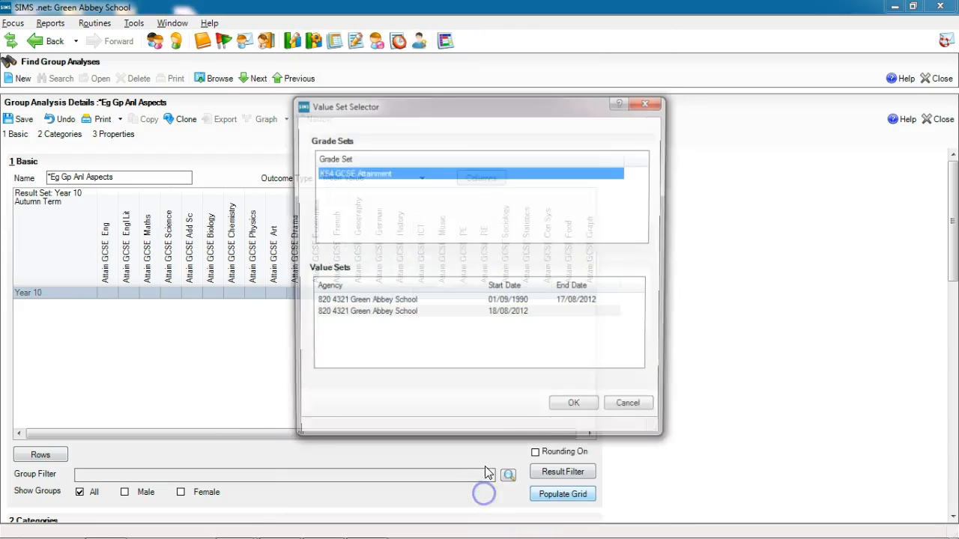
# Try to populate the SEN-filtered grid using the KS4 GCSE Attainment value set starting 18/08/2012
pyautogui.click(503, 314)
pyautogui.click(577, 409)
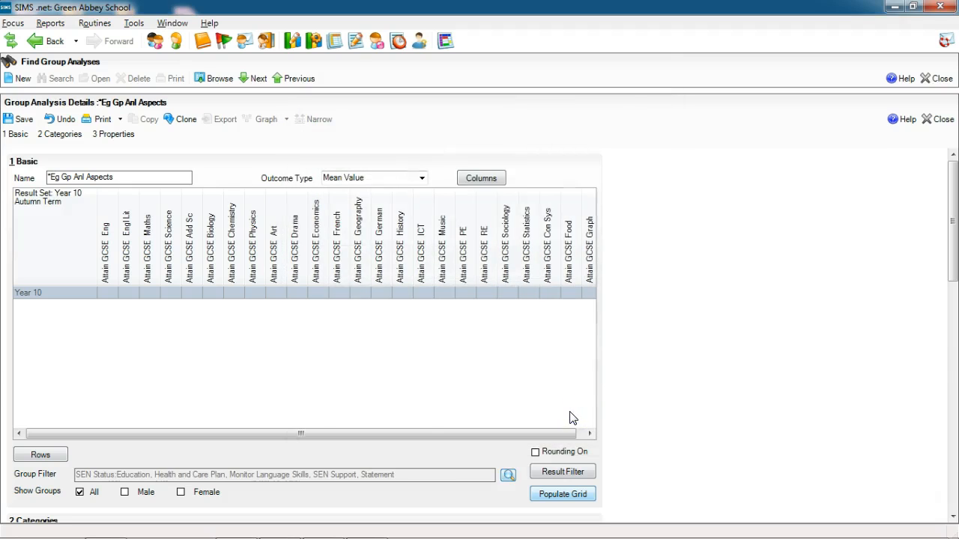
pyautogui.click(567, 495)
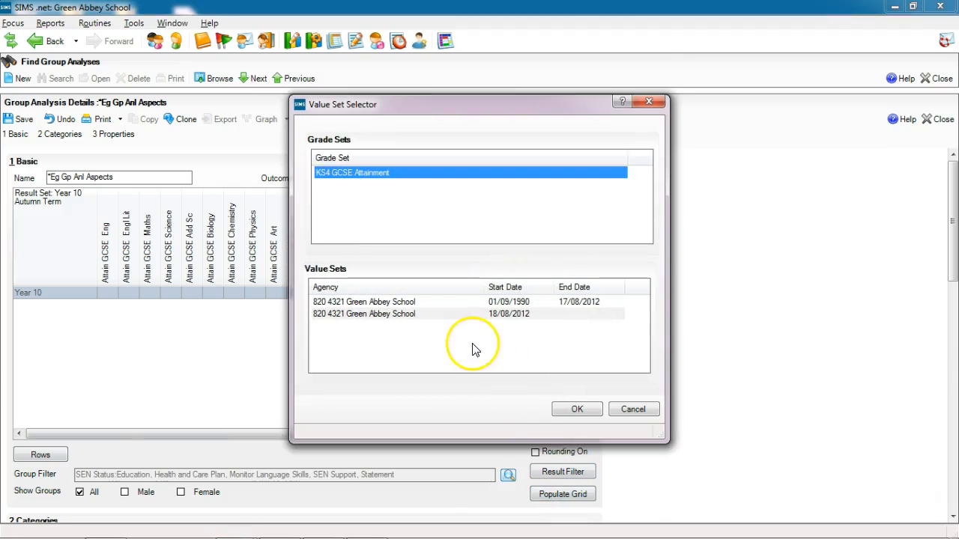
pyautogui.click(430, 316)
pyautogui.click(576, 409)
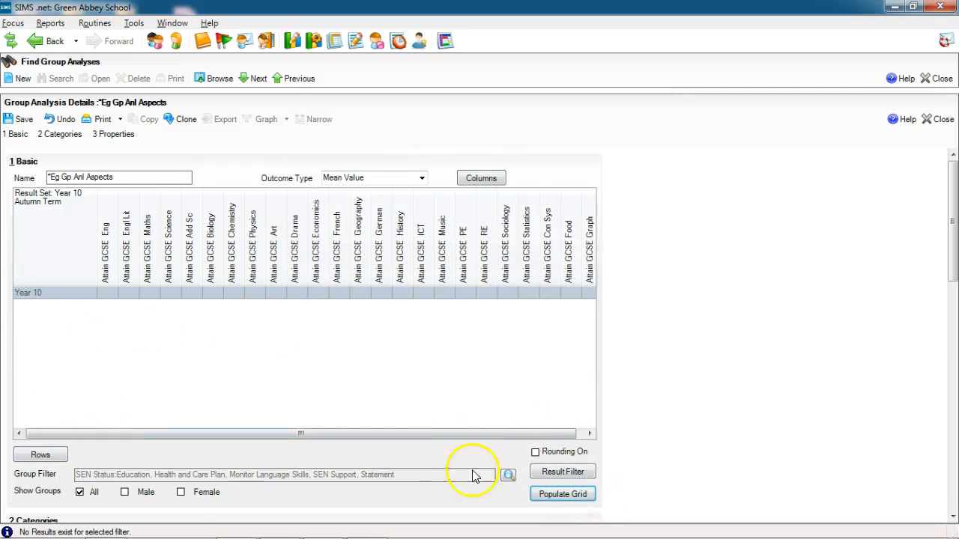
# Reopen the group filter selection and clear all the chosen SEN Status categories
pyautogui.click(508, 476)
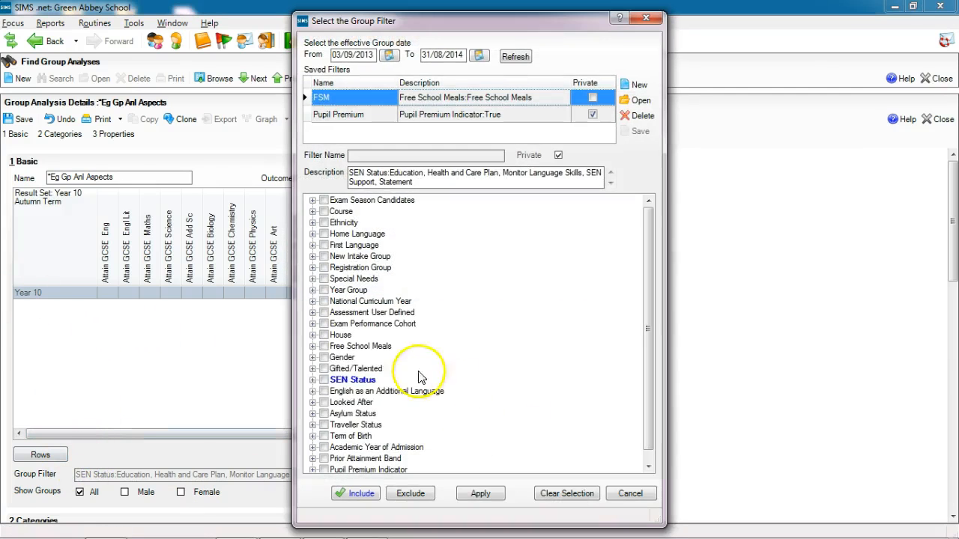
pyautogui.click(312, 379)
pyautogui.click(337, 436)
pyautogui.click(337, 403)
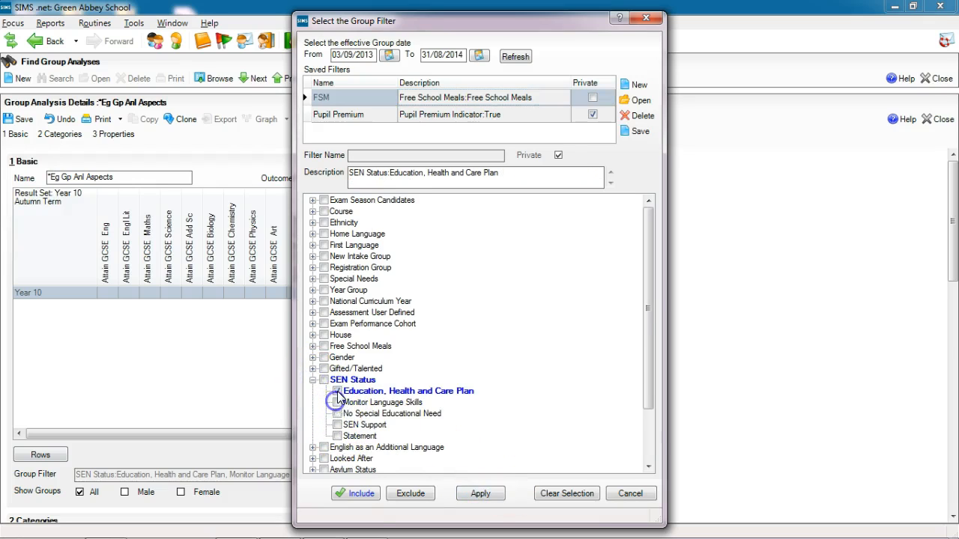
pyautogui.click(337, 391)
# Apply the group filter Pupil Premium Indicator: True and load the results with the value set starting 18/08/2012
pyautogui.click(644, 418)
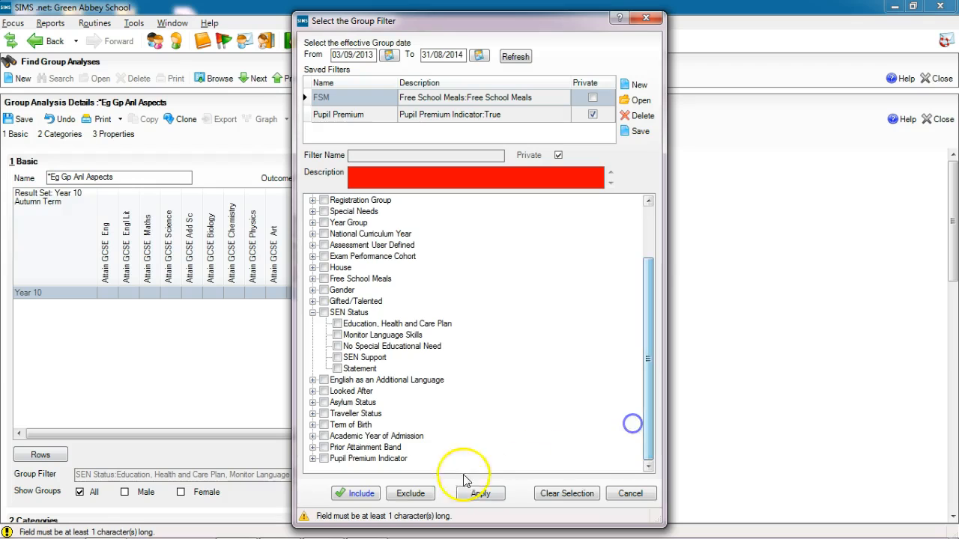
pyautogui.click(312, 458)
pyautogui.click(337, 460)
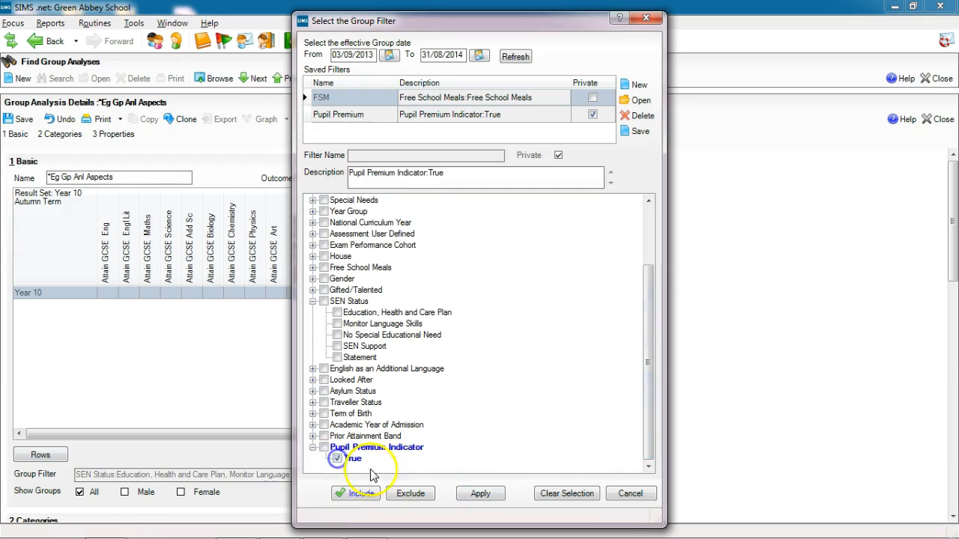
pyautogui.click(484, 495)
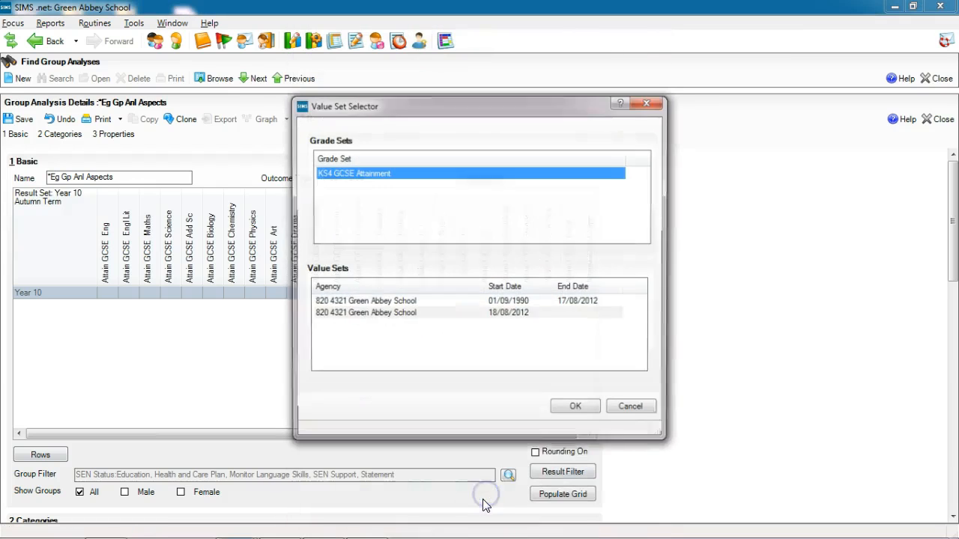
pyautogui.click(486, 315)
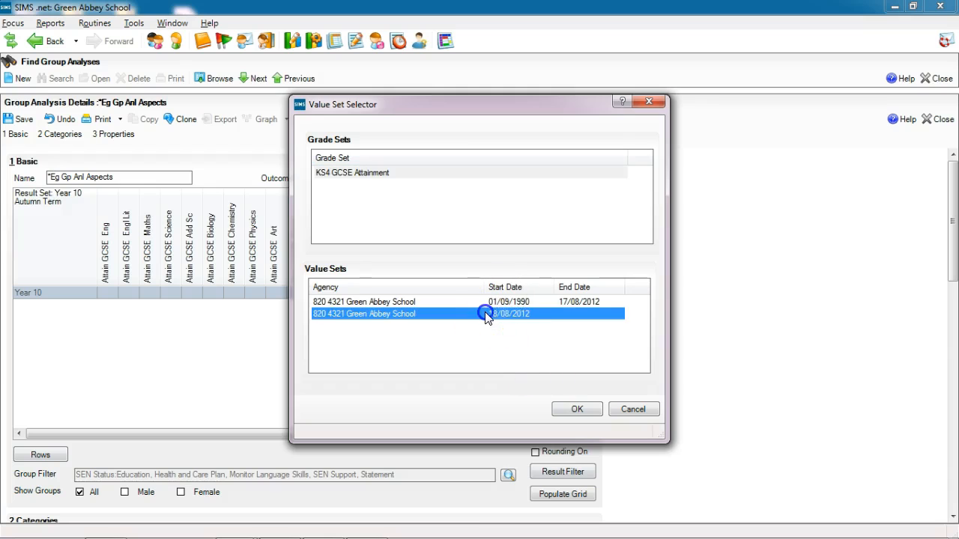
pyautogui.click(576, 408)
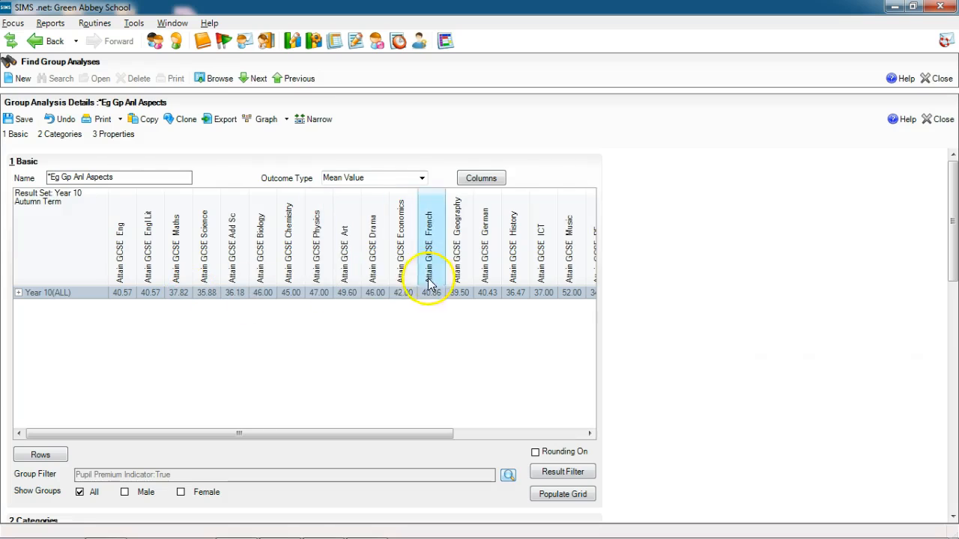
# Check the grid with rounding on and off, and move to the next analysis, *En Prog KS3 (Result Sets, without saving changes
pyautogui.click(535, 453)
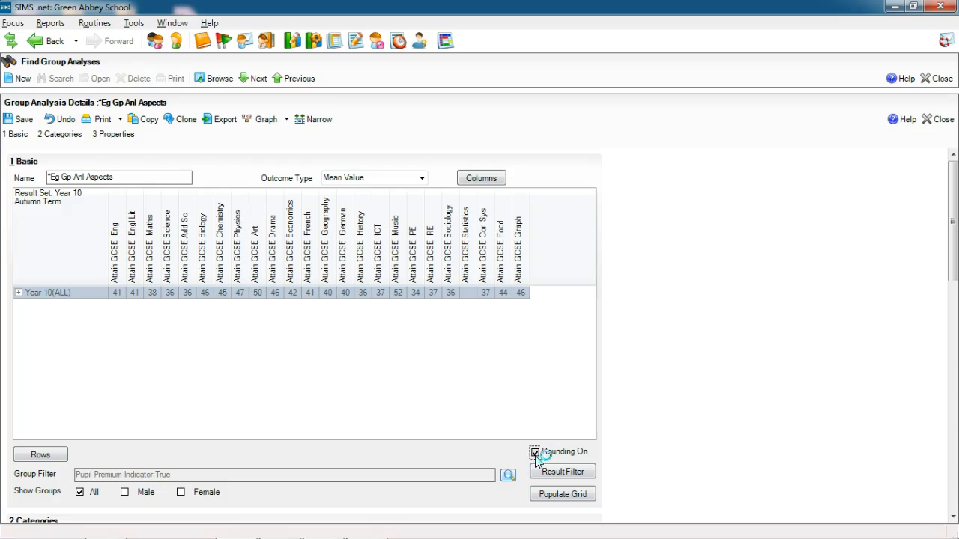
pyautogui.click(535, 452)
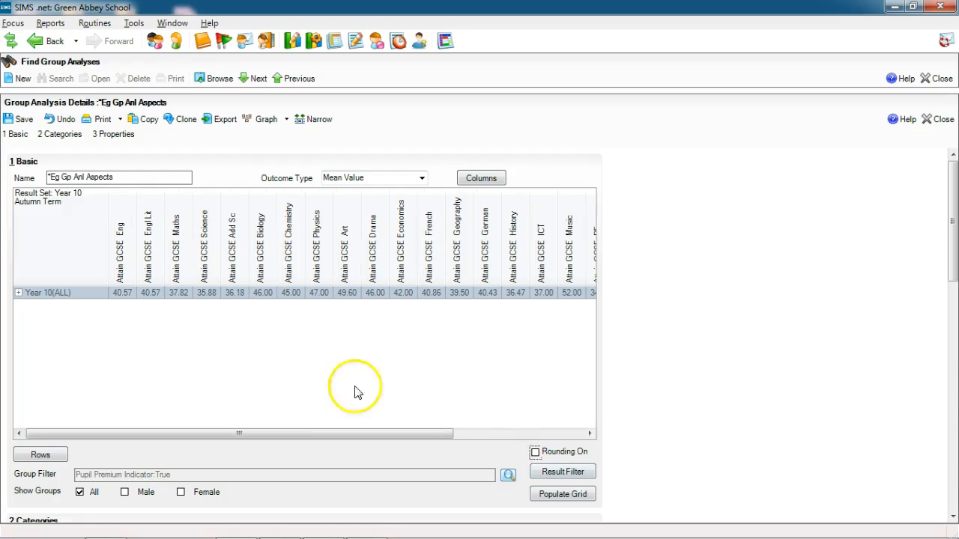
pyautogui.click(255, 79)
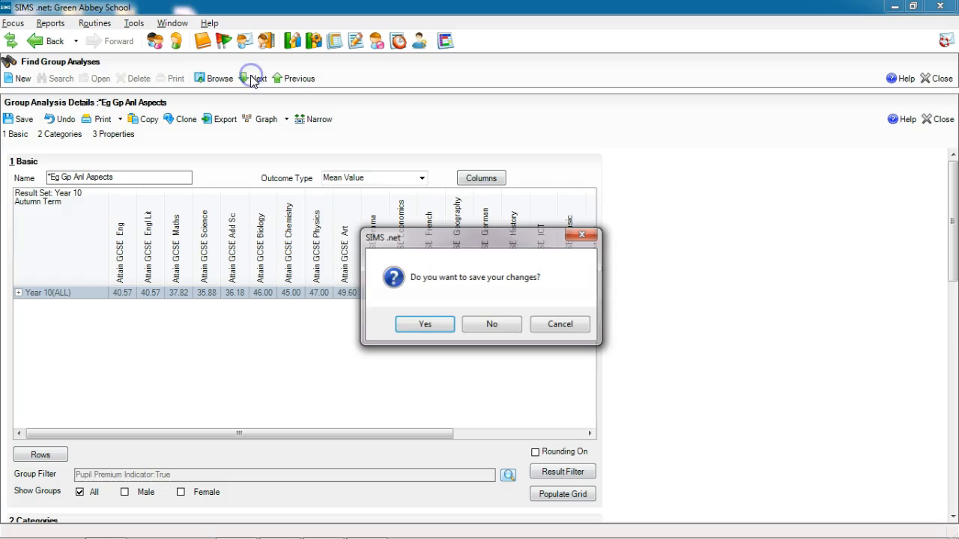
pyautogui.click(494, 327)
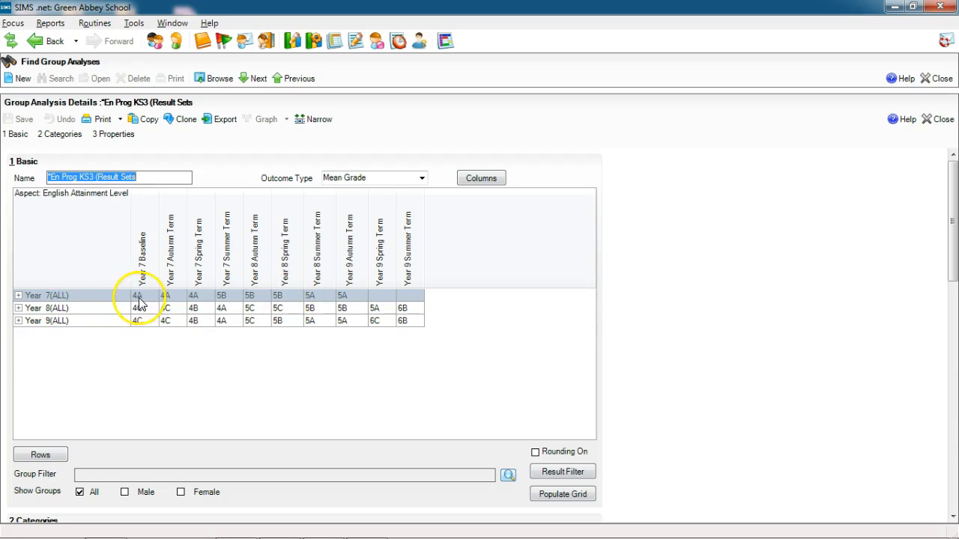
# Inspect the individual student results behind Year 9's Year 8 Summer Term grade and in the expanded Year 9 row
pyautogui.doubleClick(315, 327)
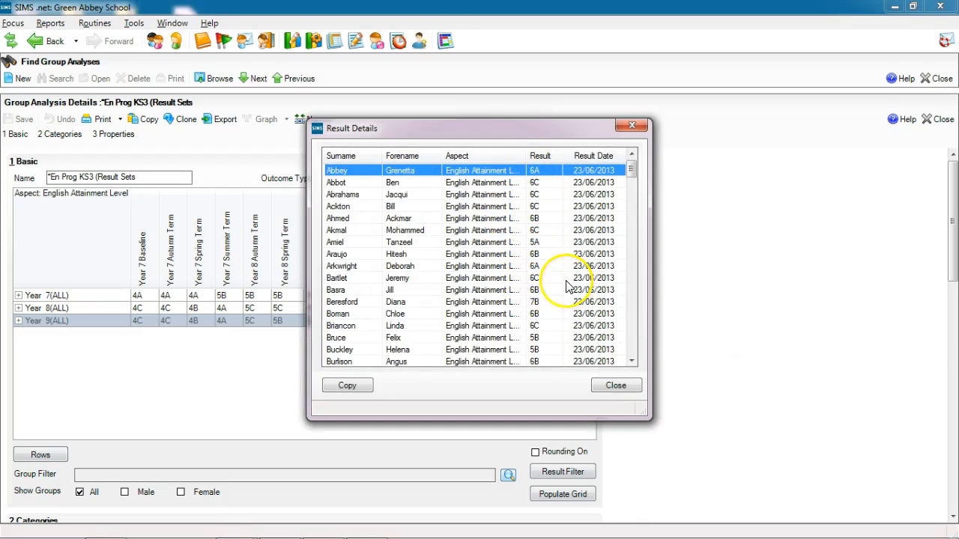
pyautogui.moveTo(460, 128); pyautogui.dragTo(522, 100)
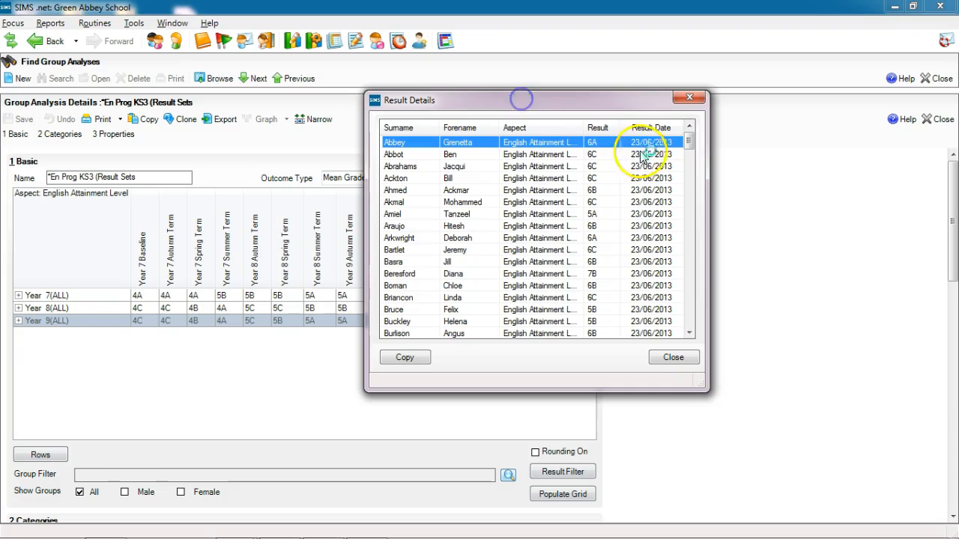
pyautogui.moveTo(690, 140); pyautogui.dragTo(684, 321)
pyautogui.click(674, 358)
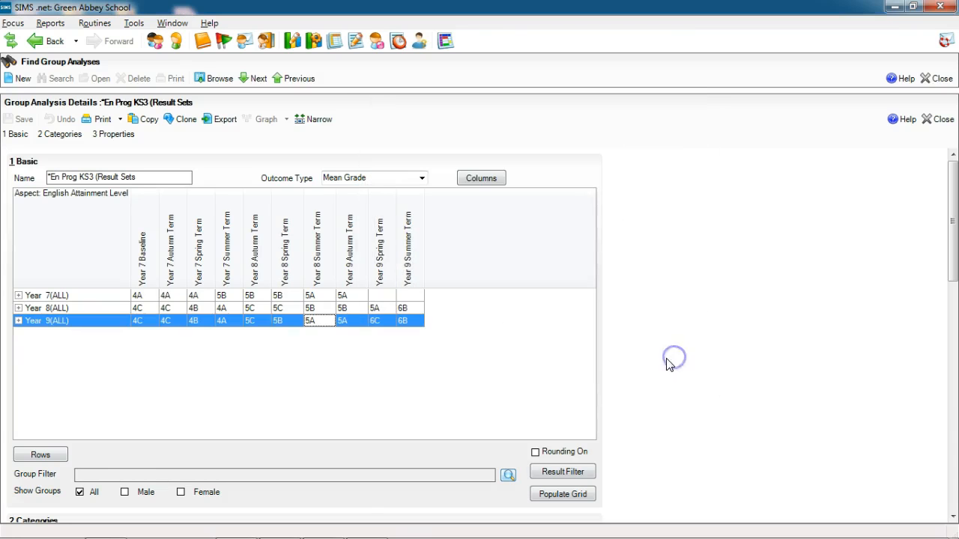
pyautogui.click(18, 321)
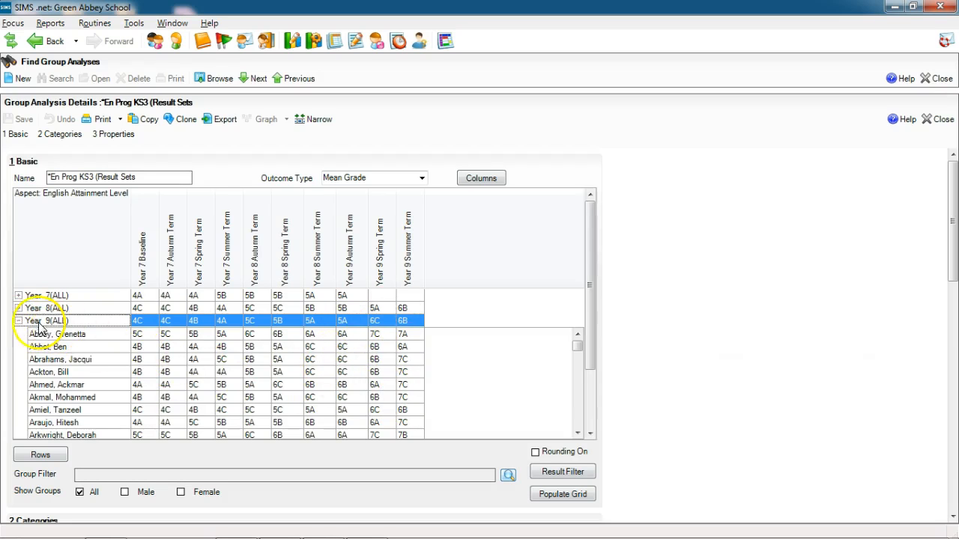
pyautogui.click(18, 321)
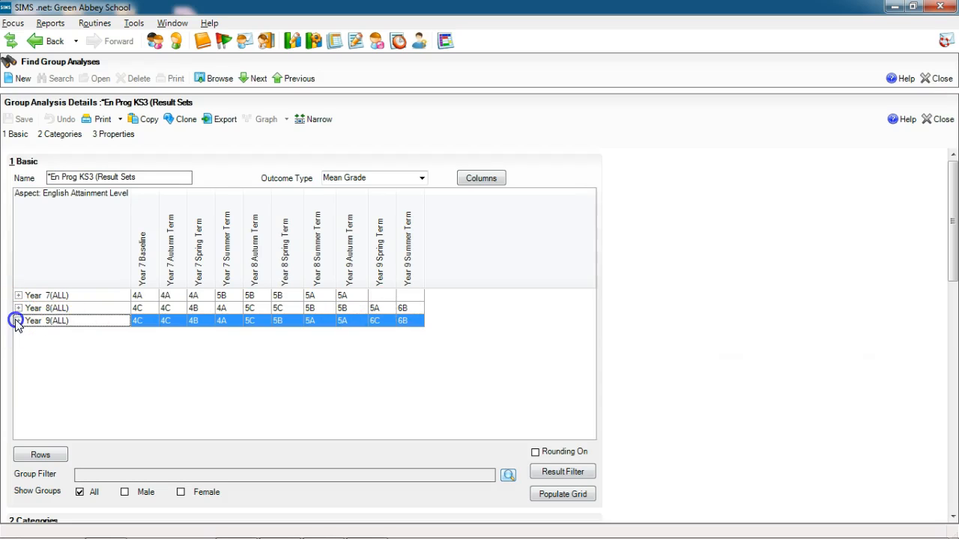
# Switch the outcome type to Mean Value to view the numeric averages, and return it to Mean Grade
pyautogui.click(421, 179)
pyautogui.click(375, 202)
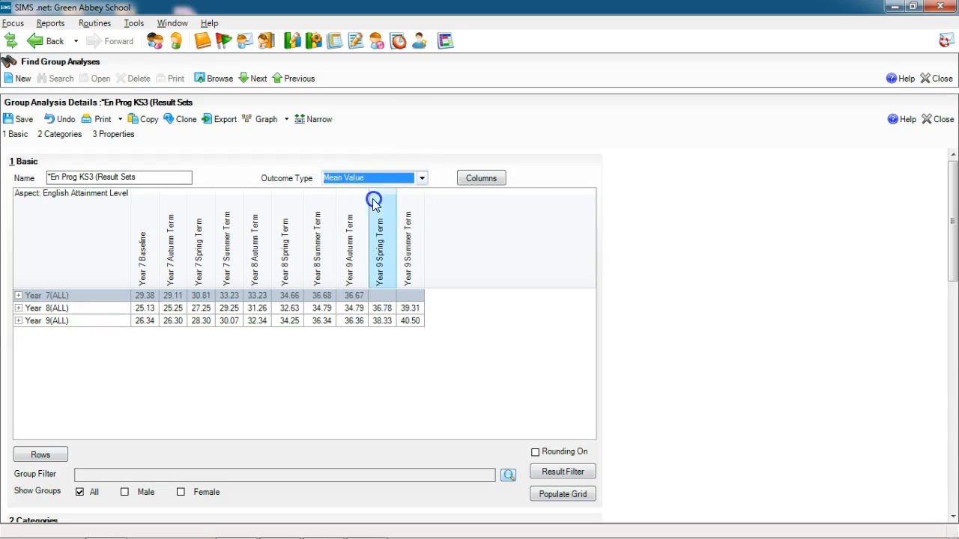
pyautogui.click(421, 179)
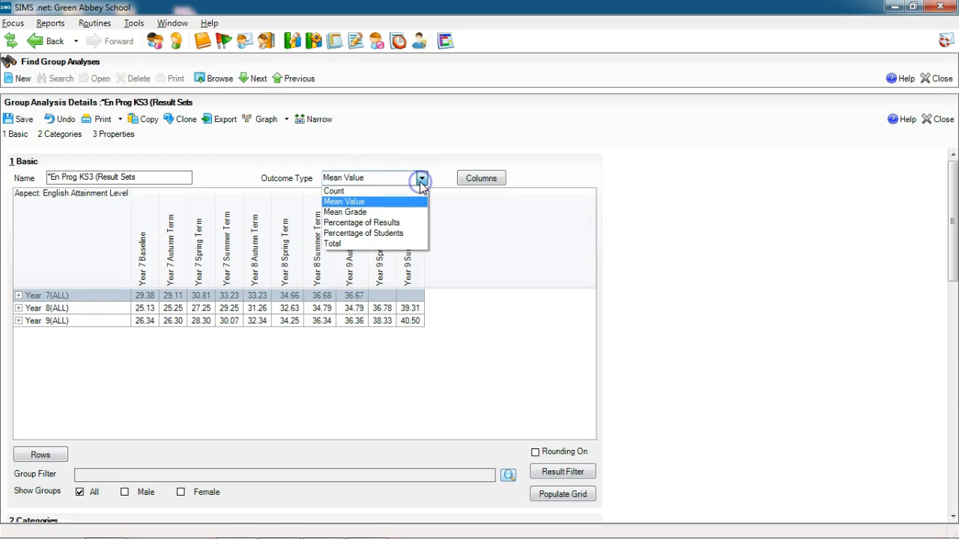
pyautogui.click(376, 213)
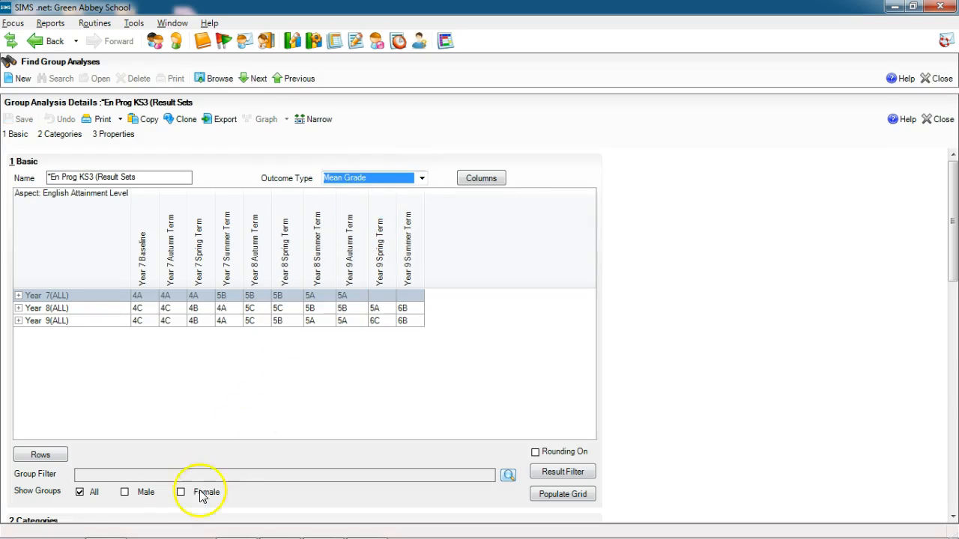
# Include the Male and Female groups in the populated English progress grid and compare the Year 7 female and male rows
pyautogui.click(125, 493)
pyautogui.click(180, 492)
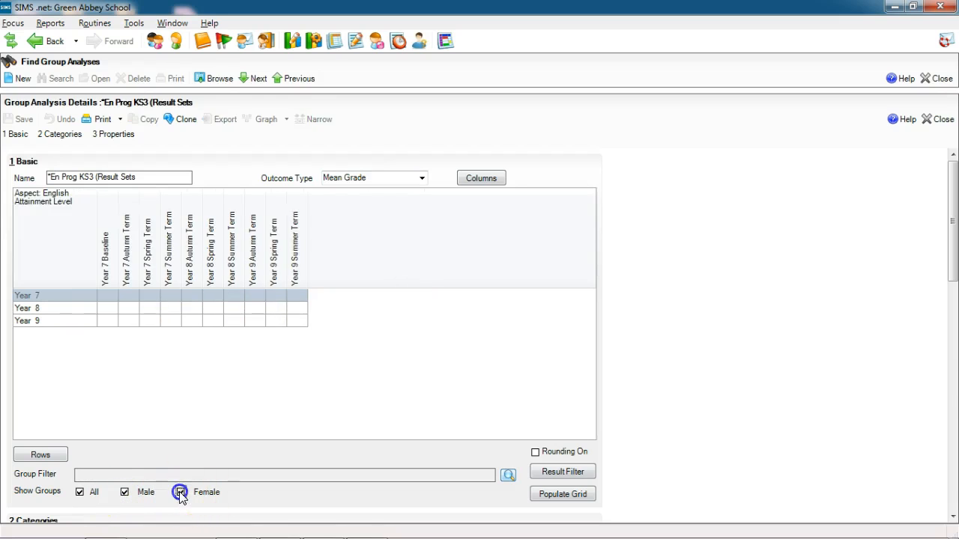
pyautogui.click(543, 496)
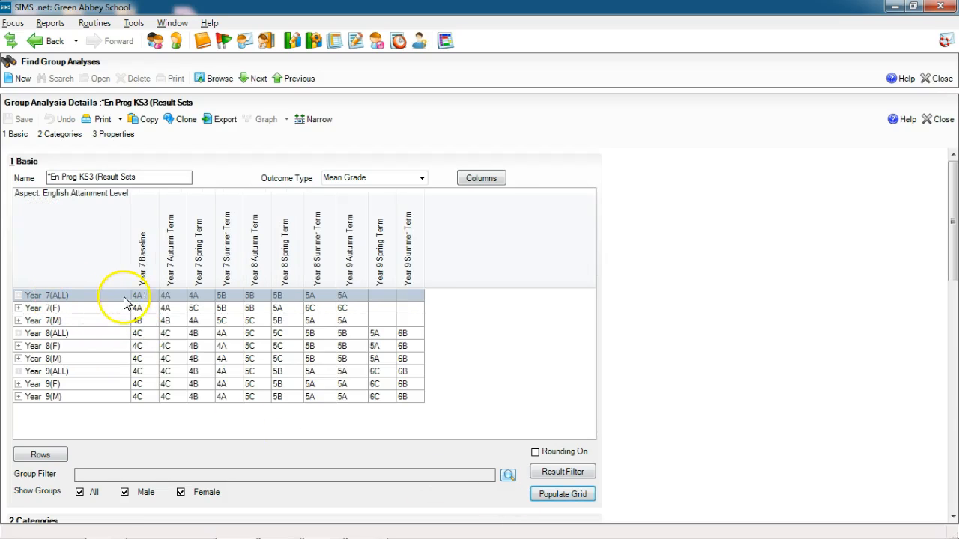
pyautogui.click(60, 309)
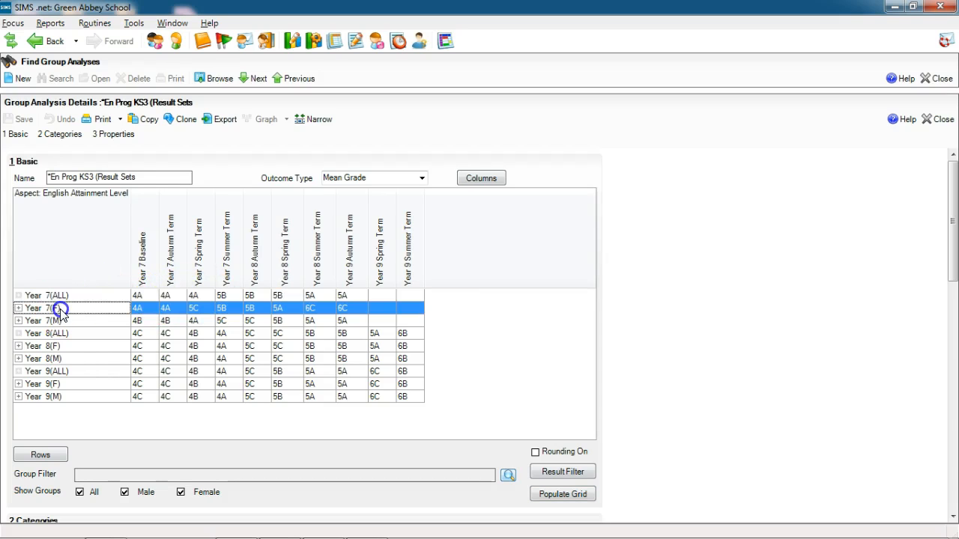
pyautogui.click(109, 322)
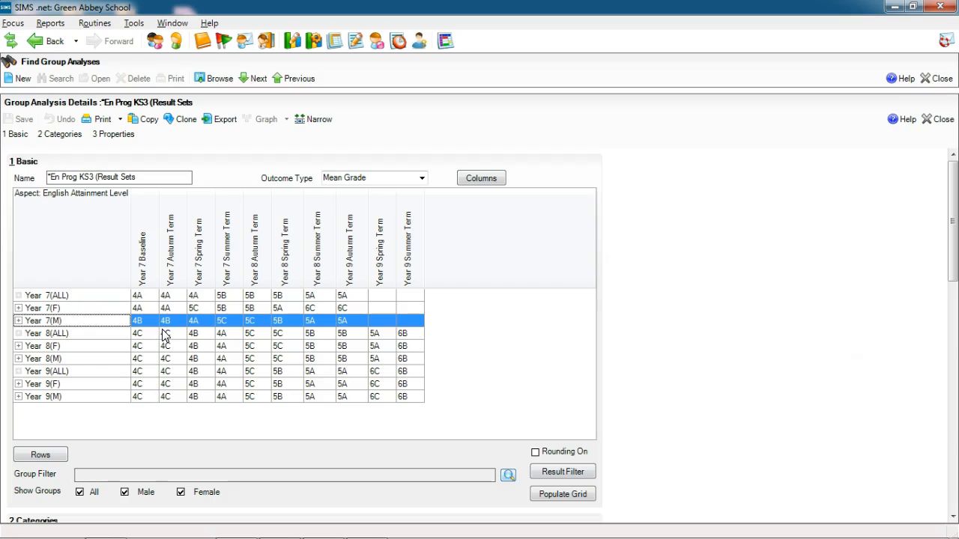
# Open the next group analysis, *Eng KS3 TA Y10, and inspect the students behind class 10x/En3's Below Level 3 result
pyautogui.click(244, 79)
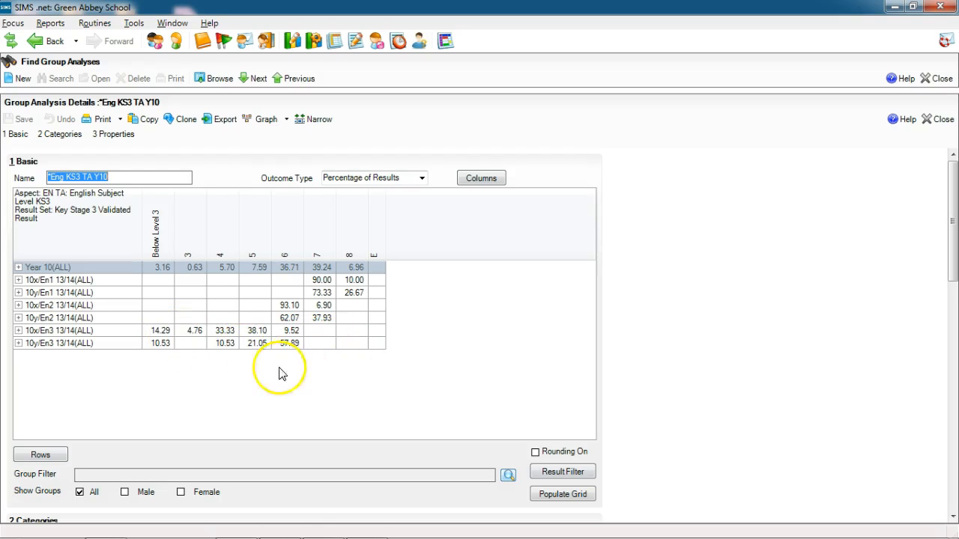
pyautogui.doubleClick(165, 335)
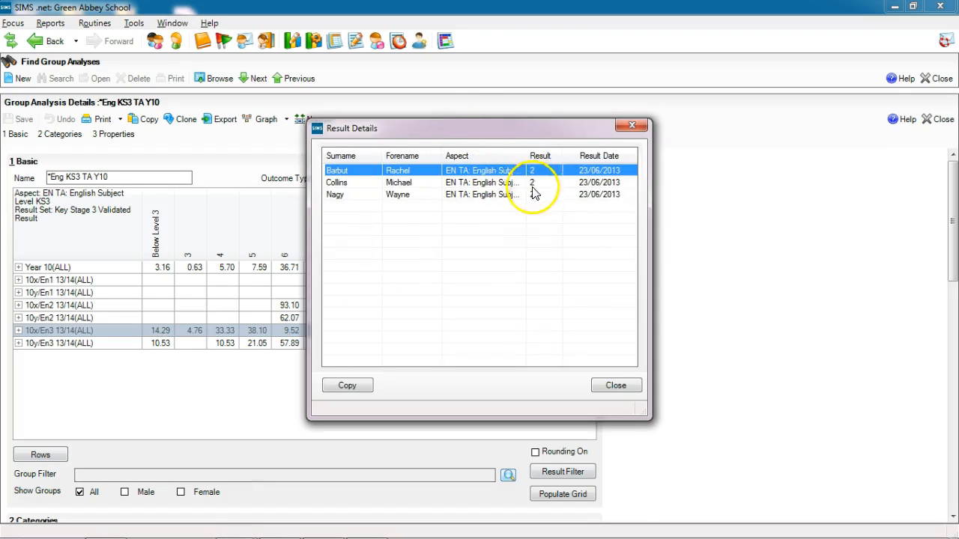
pyautogui.click(616, 386)
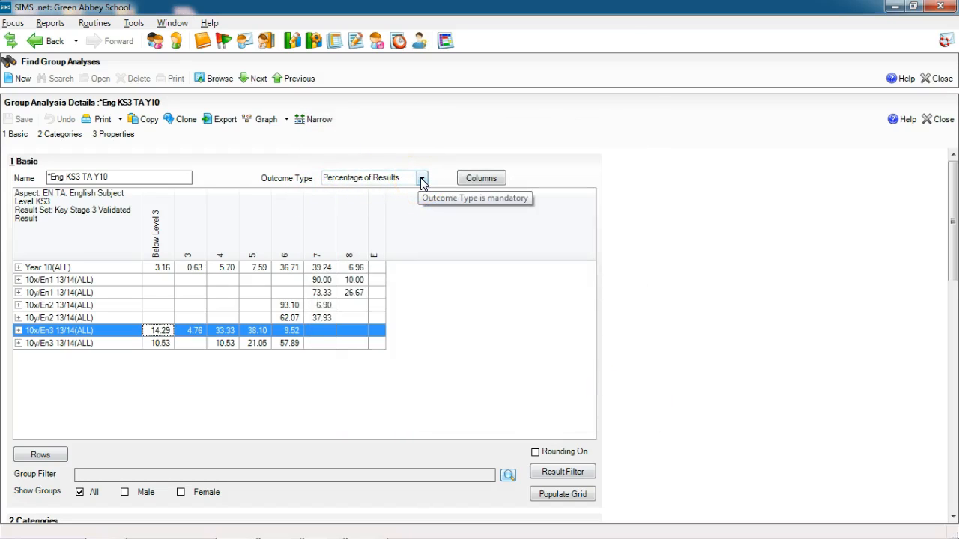
# Set the outcome type to Count and move to the next analysis, *Eng KS3 TA Y10 Cumul, saving the change
pyautogui.click(422, 178)
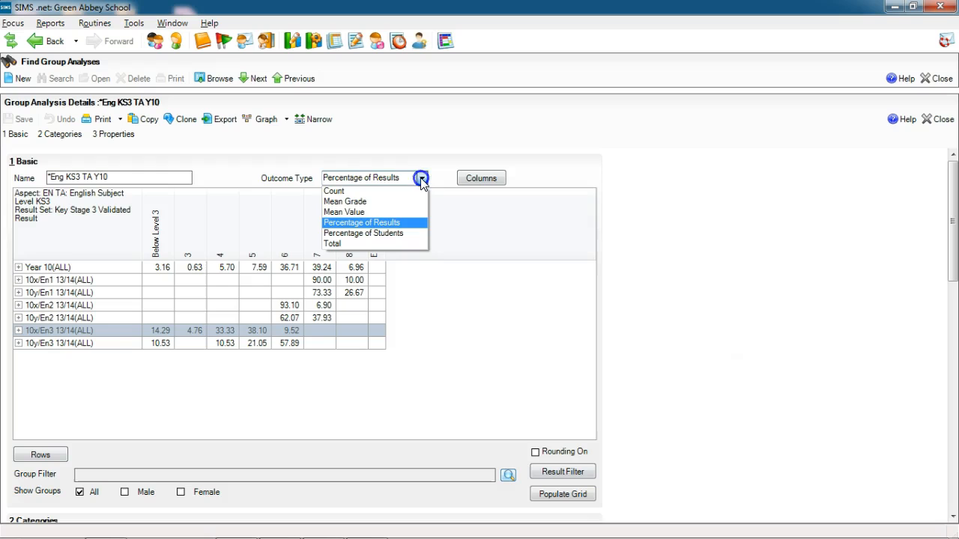
pyautogui.click(353, 193)
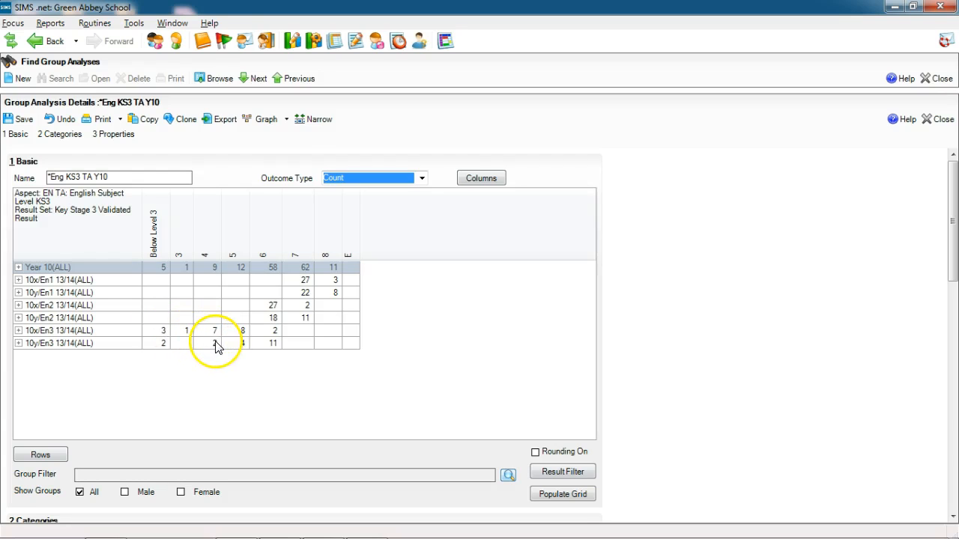
pyautogui.click(256, 81)
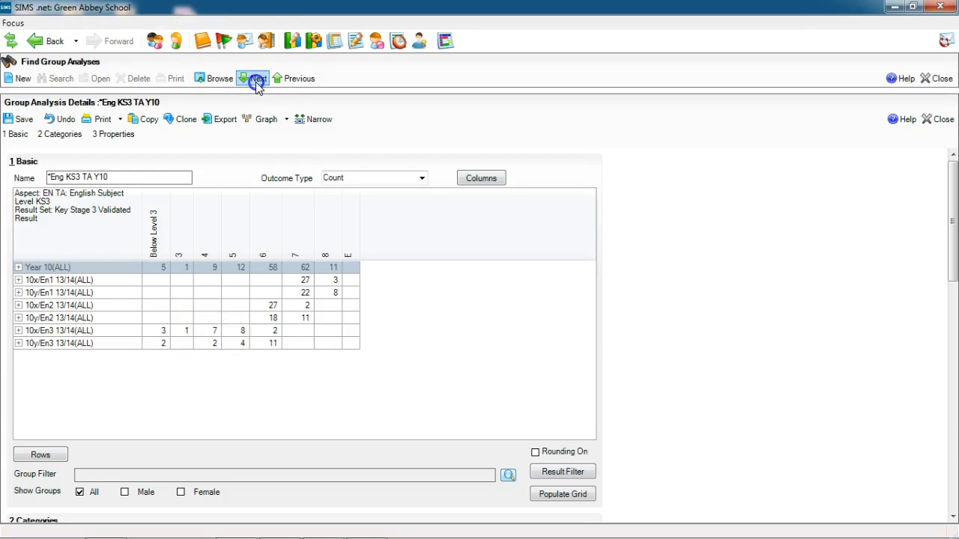
pyautogui.click(414, 323)
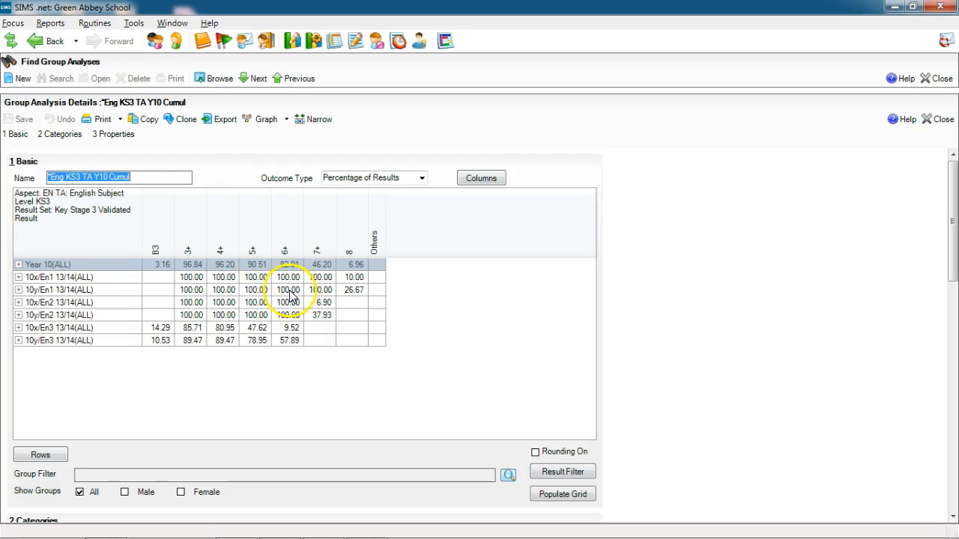
# Examine the cumulative level percentages of the 10x and 10y English classes across the 3+ to 8 columns
pyautogui.click(321, 295)
pyautogui.click(350, 289)
pyautogui.click(314, 315)
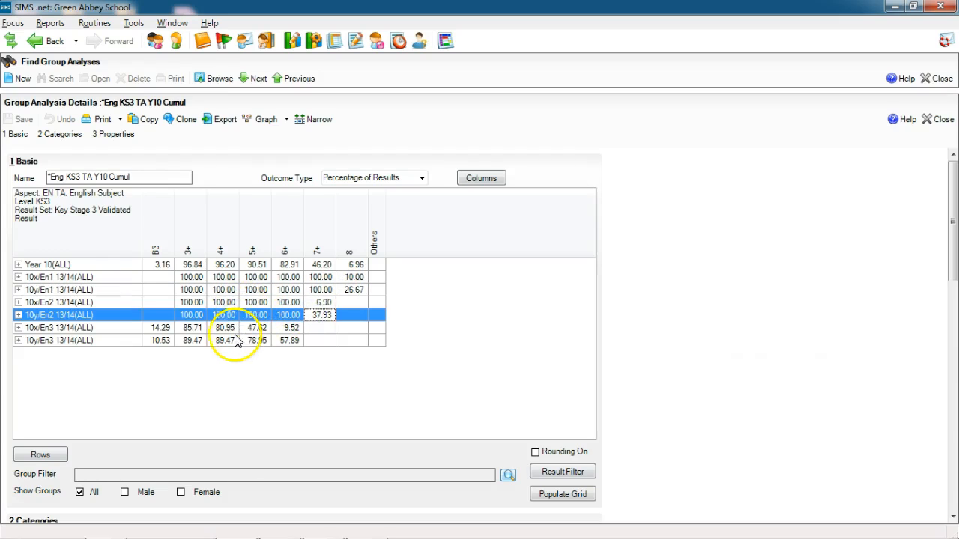
pyautogui.click(191, 328)
pyautogui.click(193, 303)
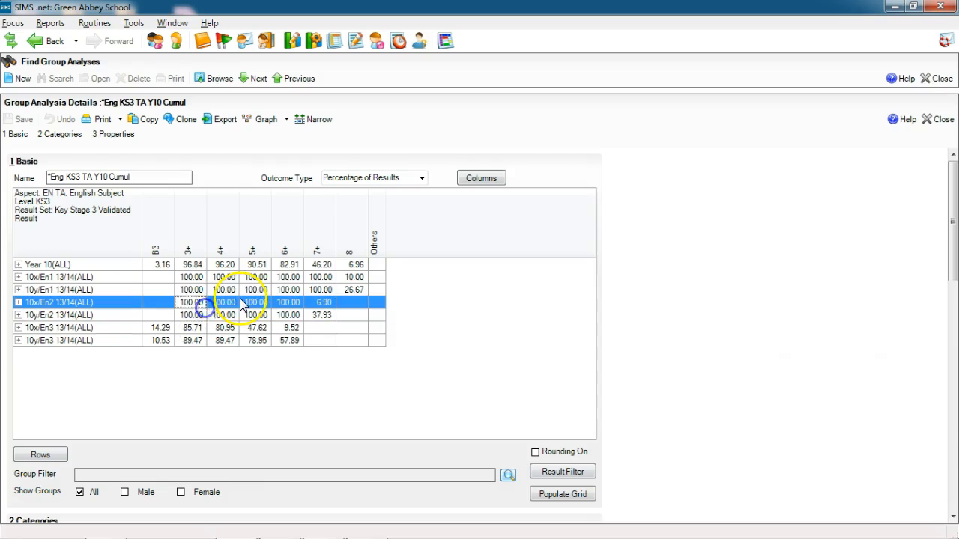
pyautogui.click(223, 277)
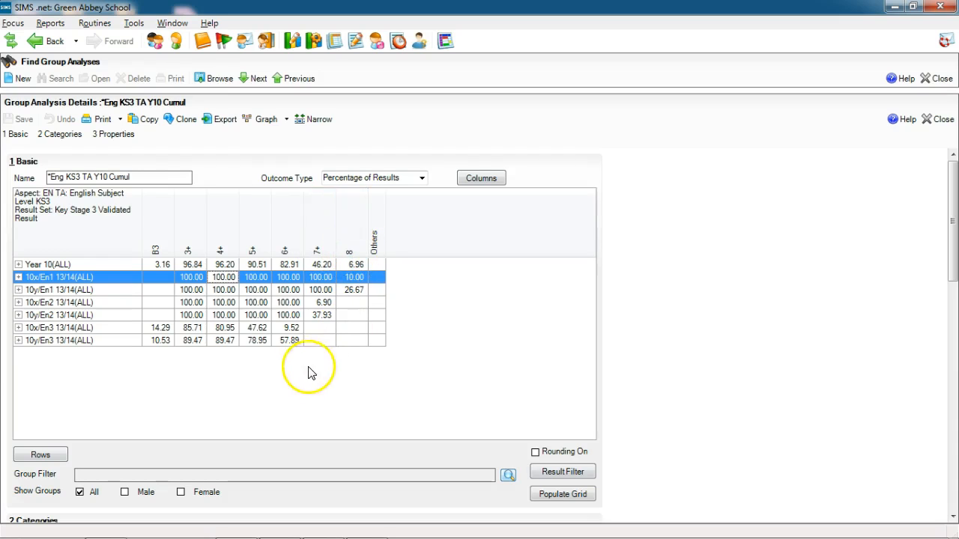
# Open the next group analysis, *Eng On Target 7 13/14 Au, and examine its below, on and above target columns
pyautogui.click(254, 79)
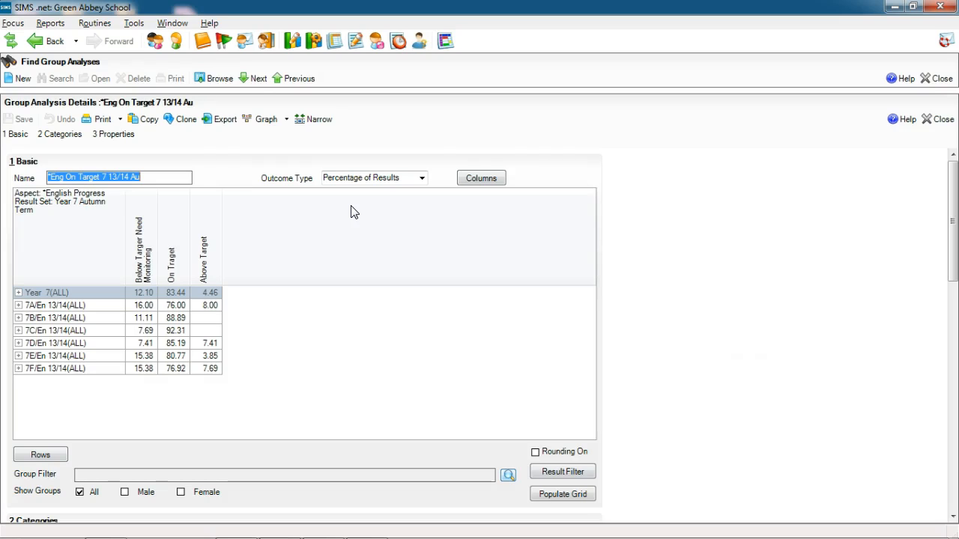
pyautogui.click(185, 262)
pyautogui.click(196, 264)
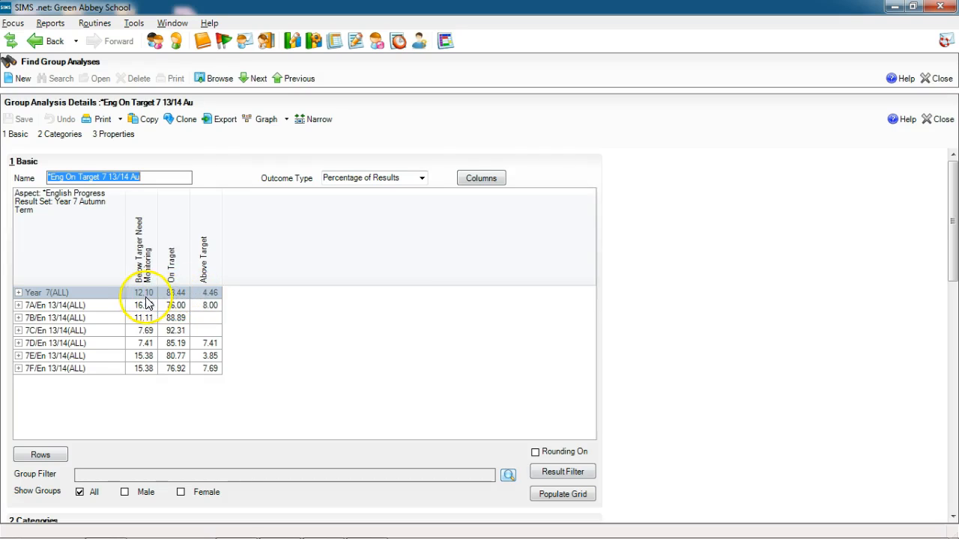
# Redisplay the list of group analyses and switch to the Assessment area's Aspect Analysis
pyautogui.click(230, 78)
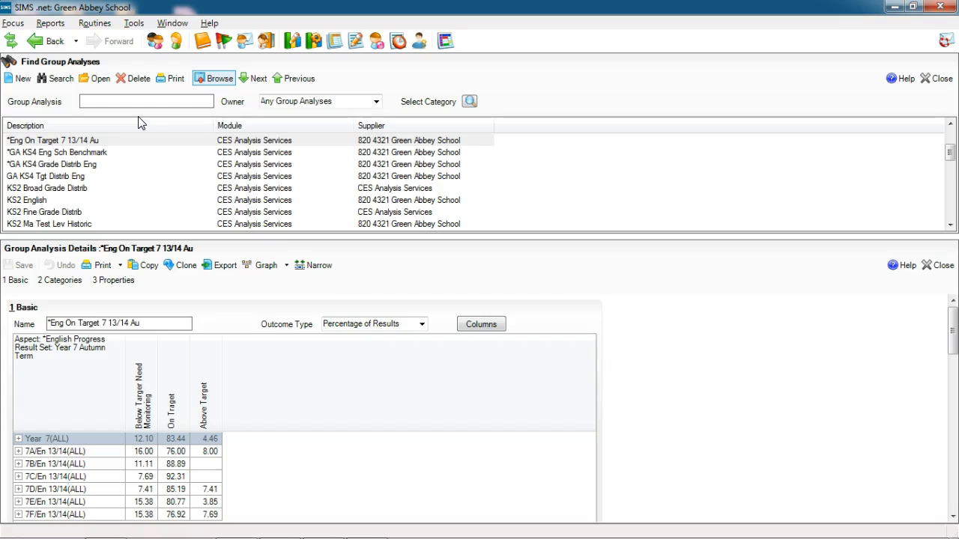
pyautogui.click(13, 24)
pyautogui.moveTo(56, 221)
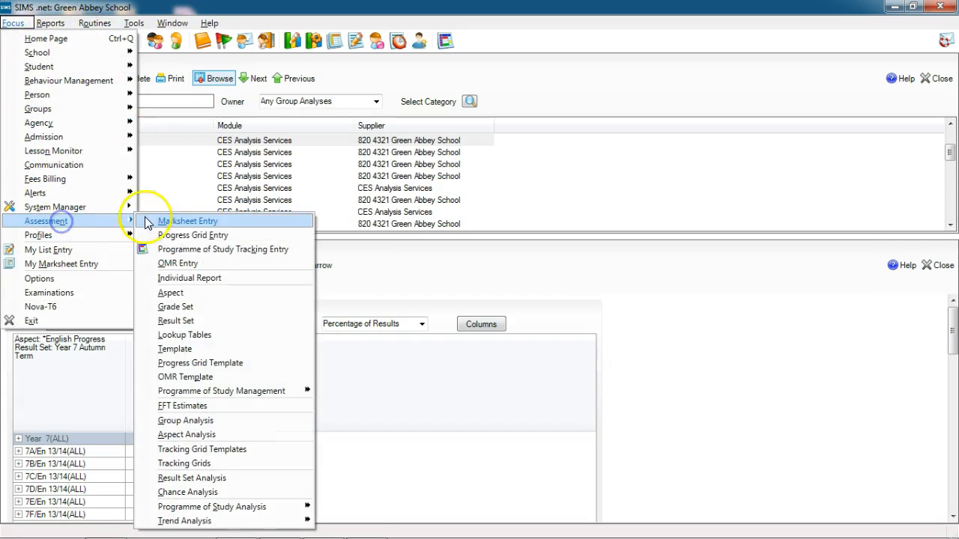
pyautogui.click(218, 435)
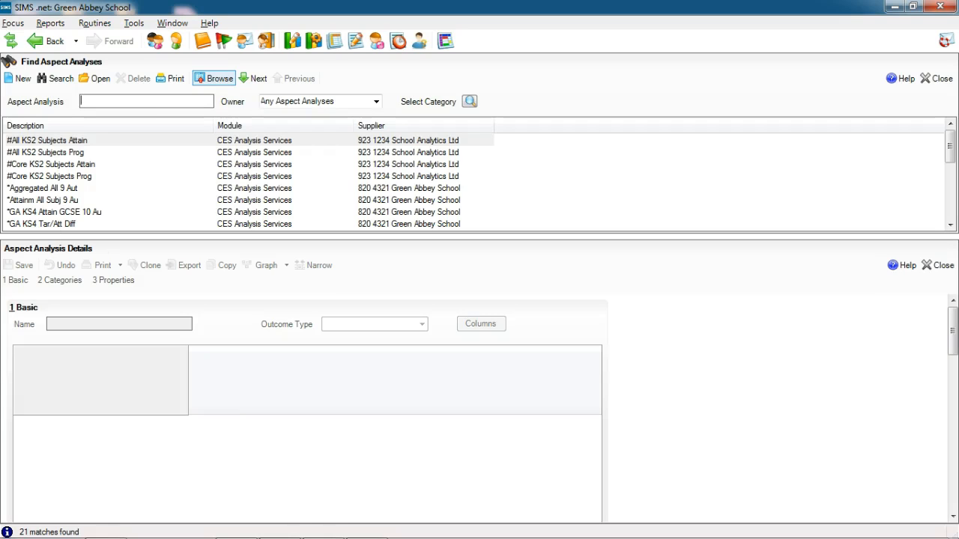
# Open the aspect analysis *Aggregated All 9 Aut and view the students behind the English Attainment Level result in column 7
pyautogui.click(58, 189)
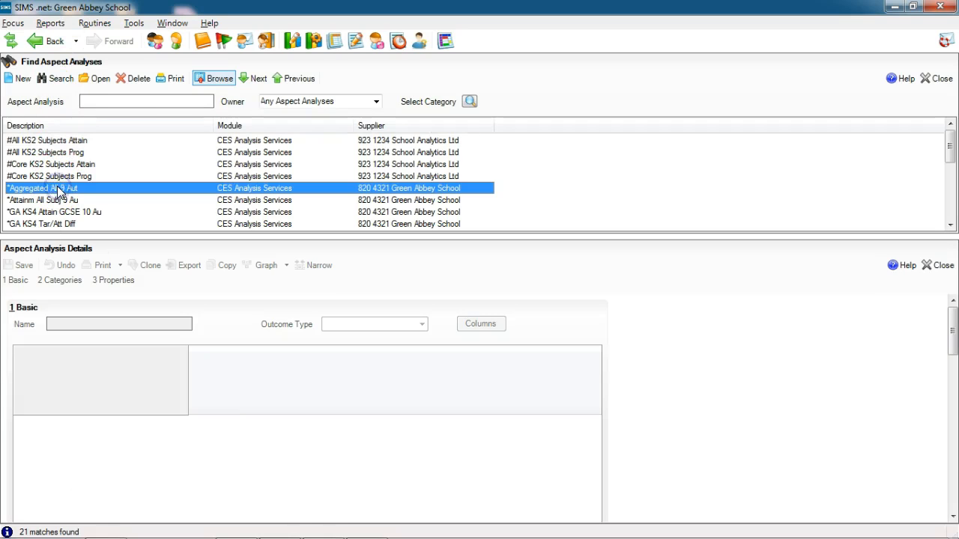
pyautogui.doubleClick(61, 192)
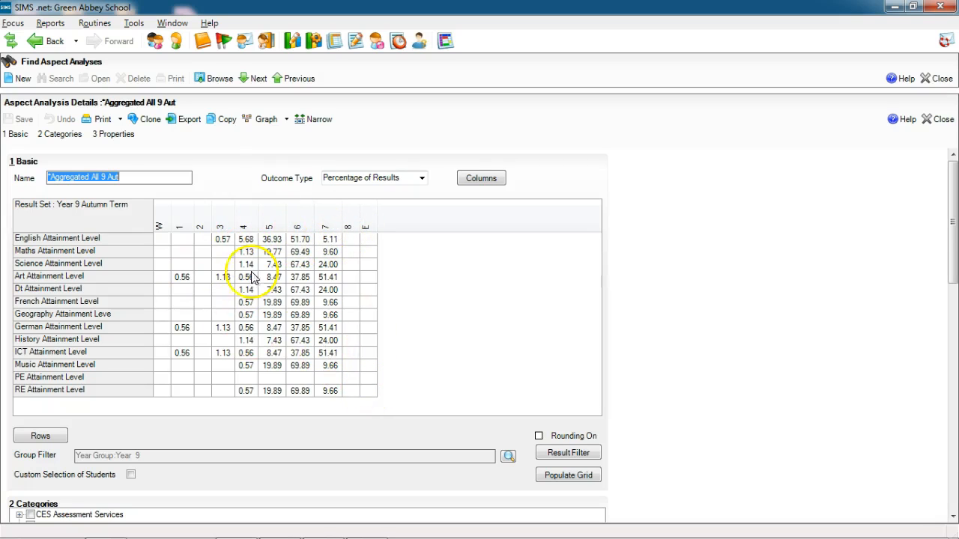
pyautogui.click(330, 239)
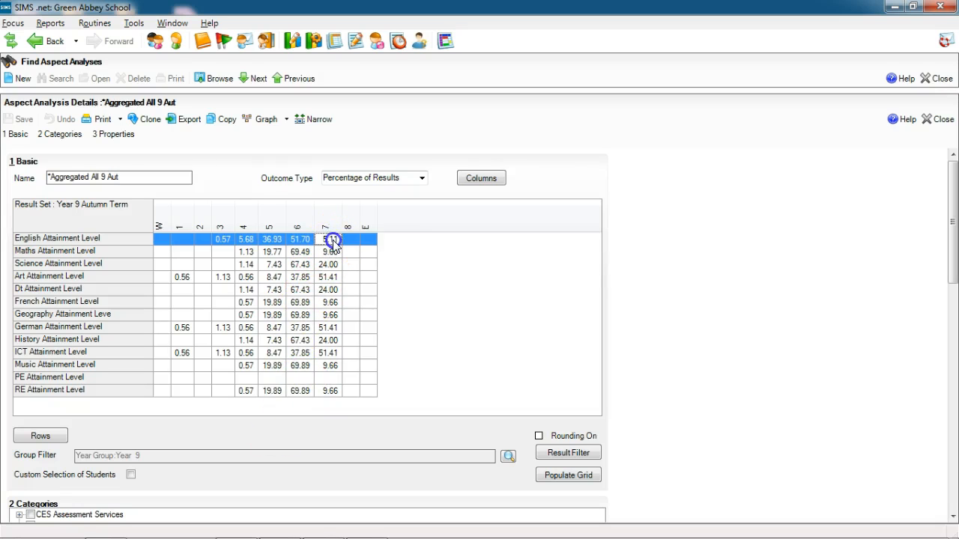
pyautogui.doubleClick(330, 239)
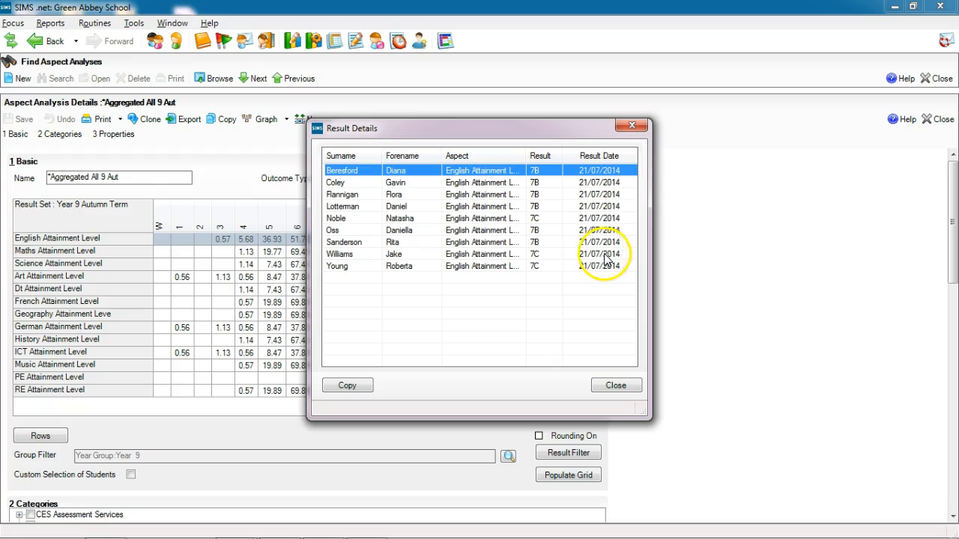
# Close the student details and examine the next two aspect analyses, *Attainm All Subj 9 Au and *GA KS4 Attain GCSE 10 Au
pyautogui.click(632, 125)
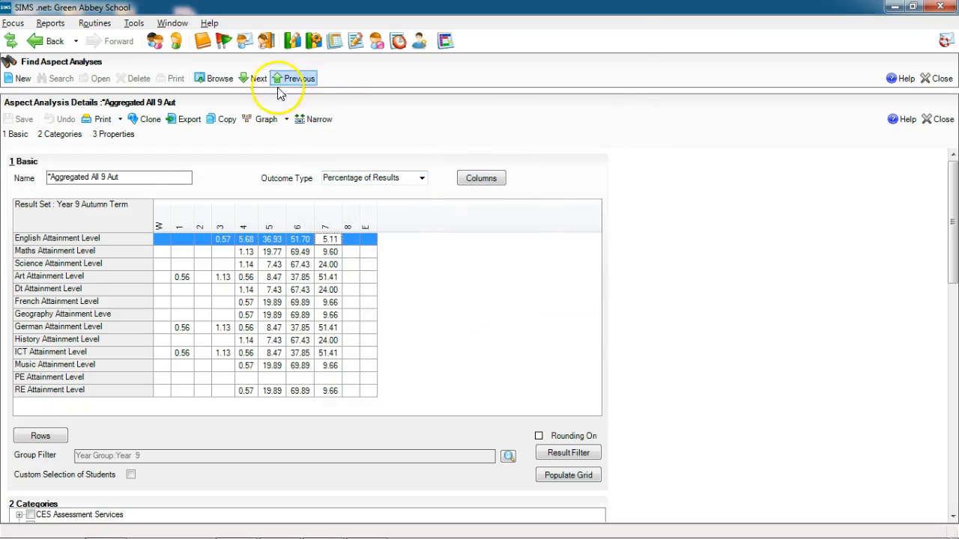
pyautogui.click(257, 79)
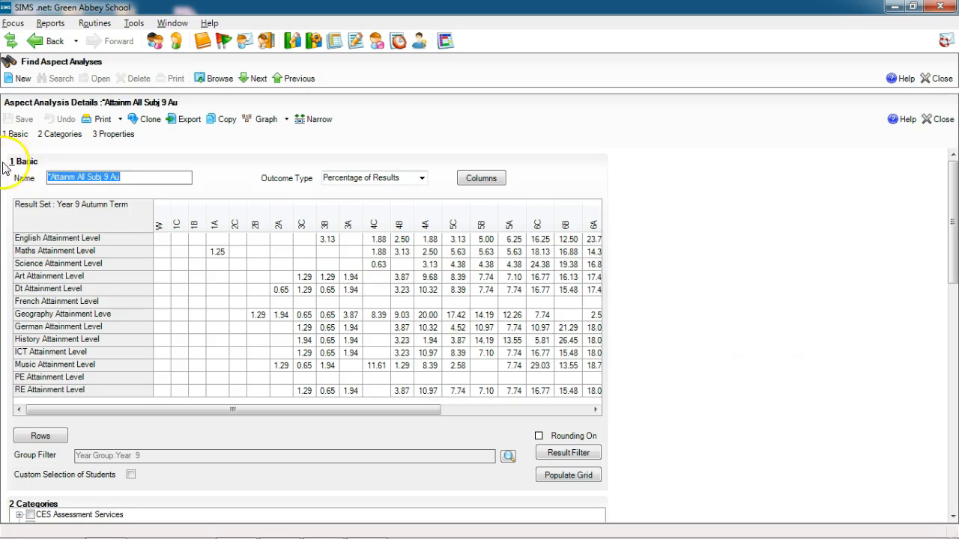
pyautogui.click(248, 79)
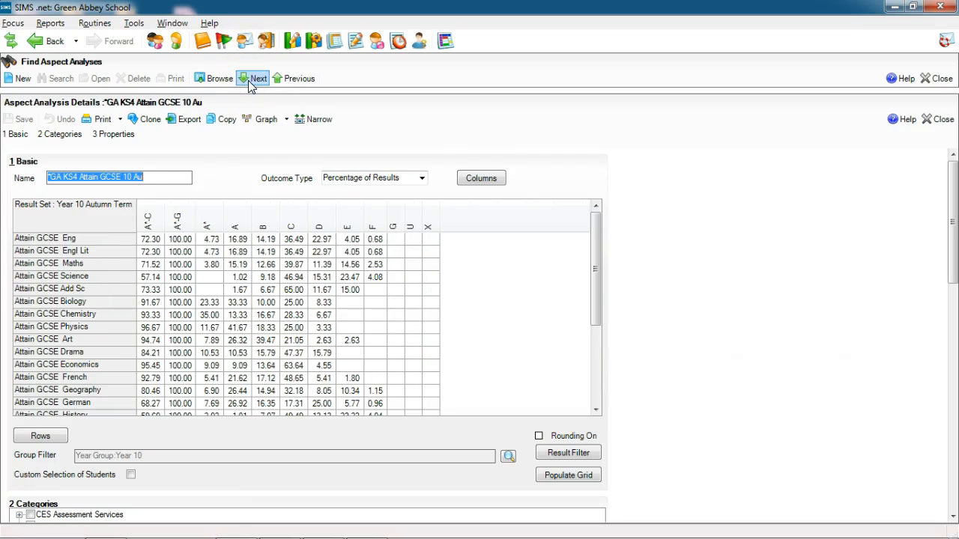
pyautogui.click(212, 226)
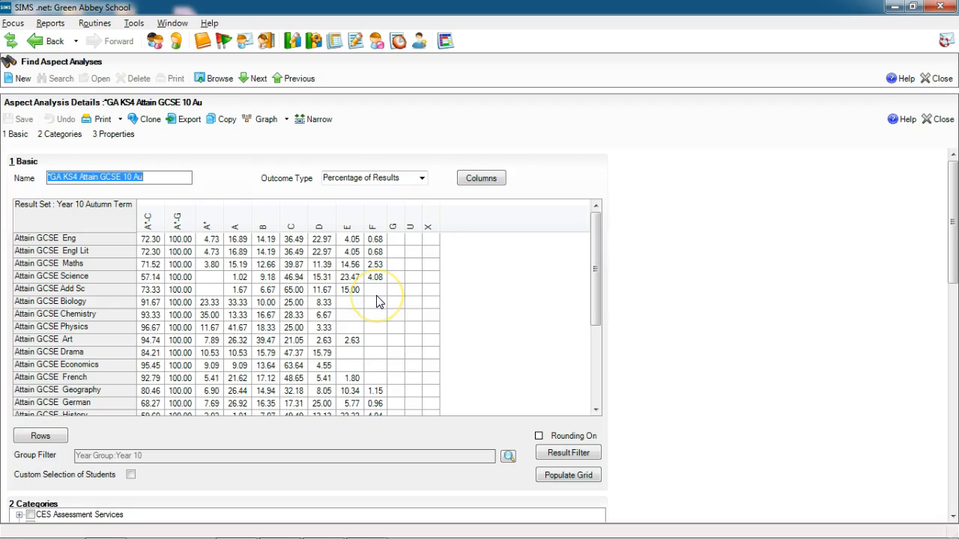
# Open the next aspect analysis, *GA KS4 Tar/Att Diff, and view the students behind the Residual GCSE Geography result in the 3 Grades Below column
pyautogui.click(249, 78)
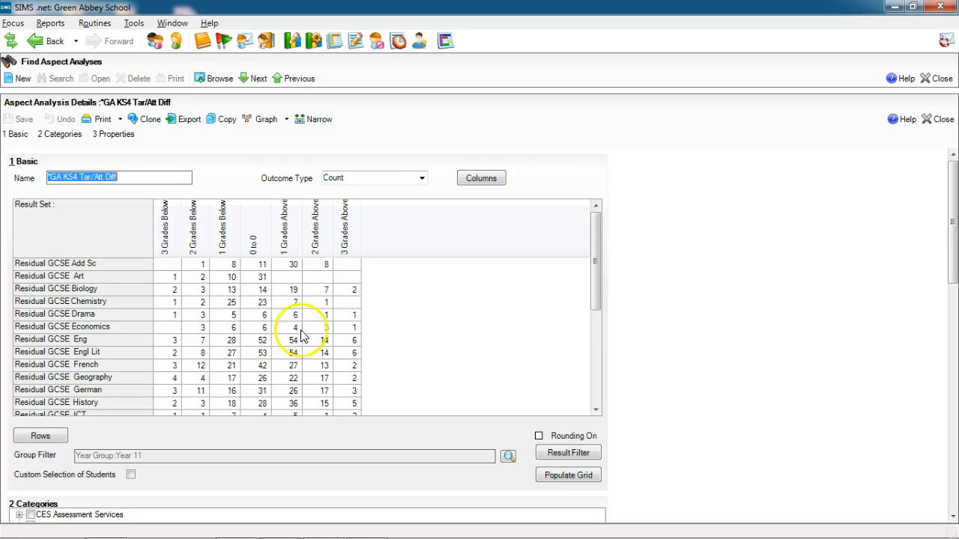
pyautogui.click(178, 379)
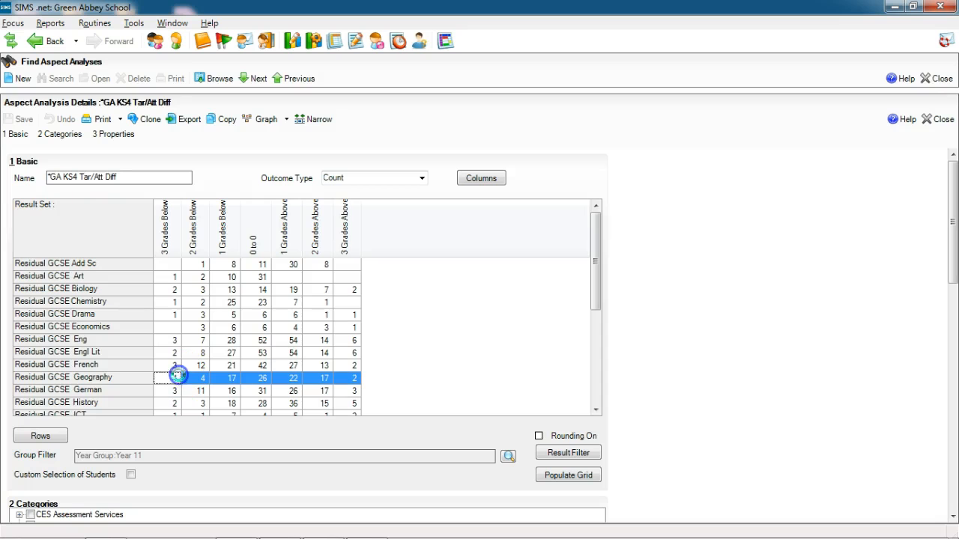
pyautogui.doubleClick(179, 376)
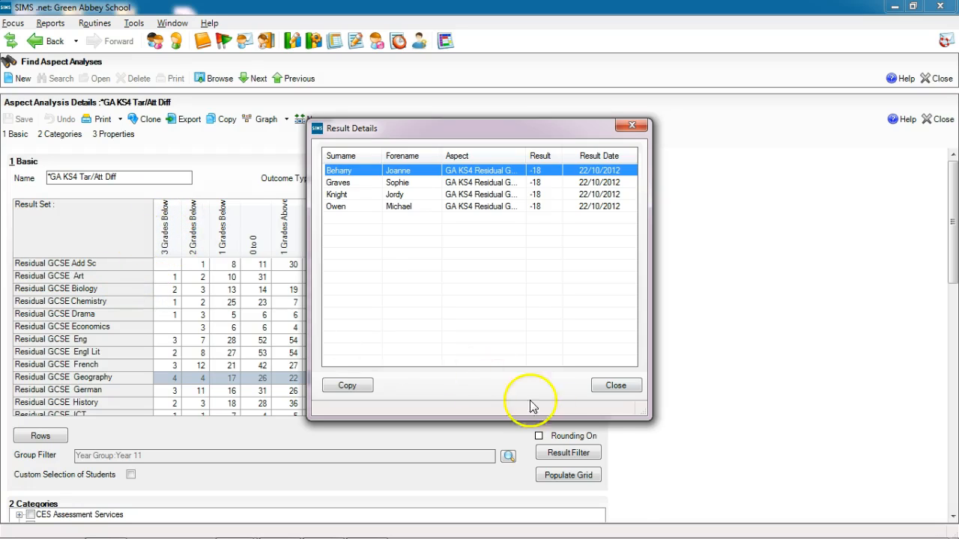
pyautogui.click(614, 386)
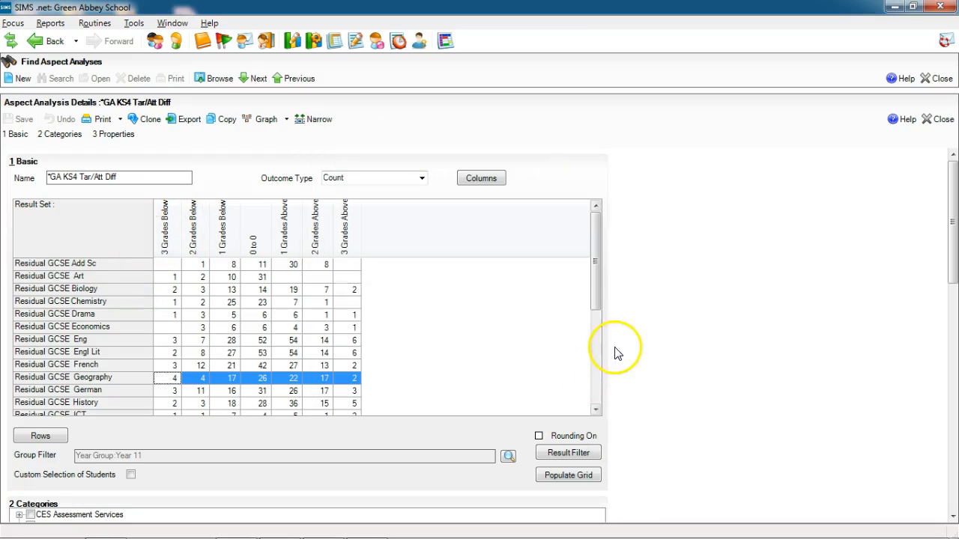
pyautogui.moveTo(595, 302); pyautogui.dragTo(594, 348)
# Open the next aspect analysis, GA KS4 Attain GCSE 10 Spr, and switch to the Assessment area's Result Set Analysis
pyautogui.click(250, 81)
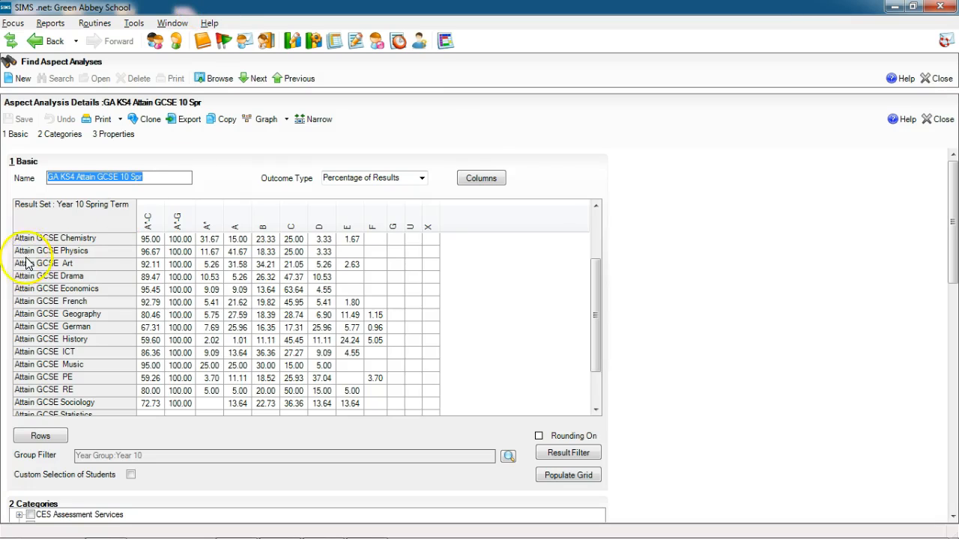
pyautogui.click(214, 78)
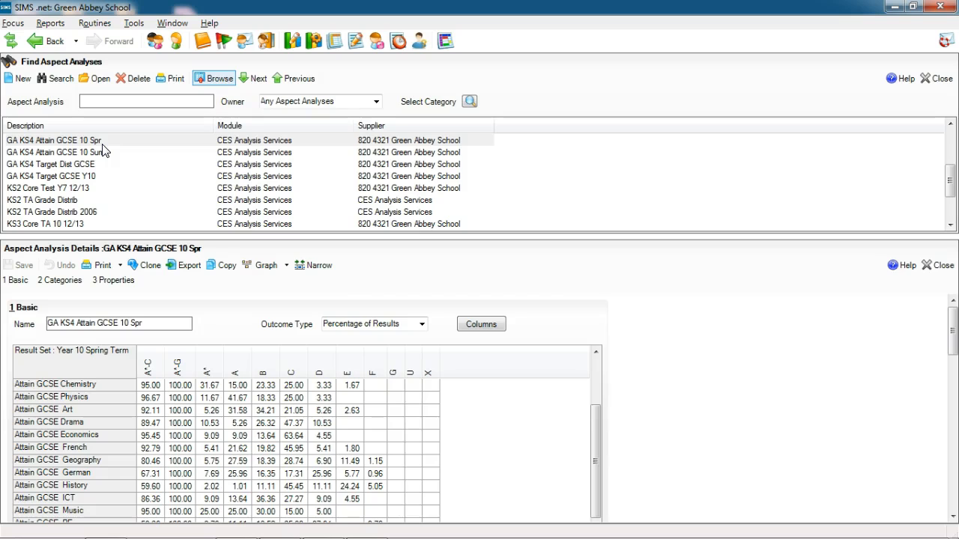
pyautogui.click(15, 23)
pyautogui.moveTo(63, 220)
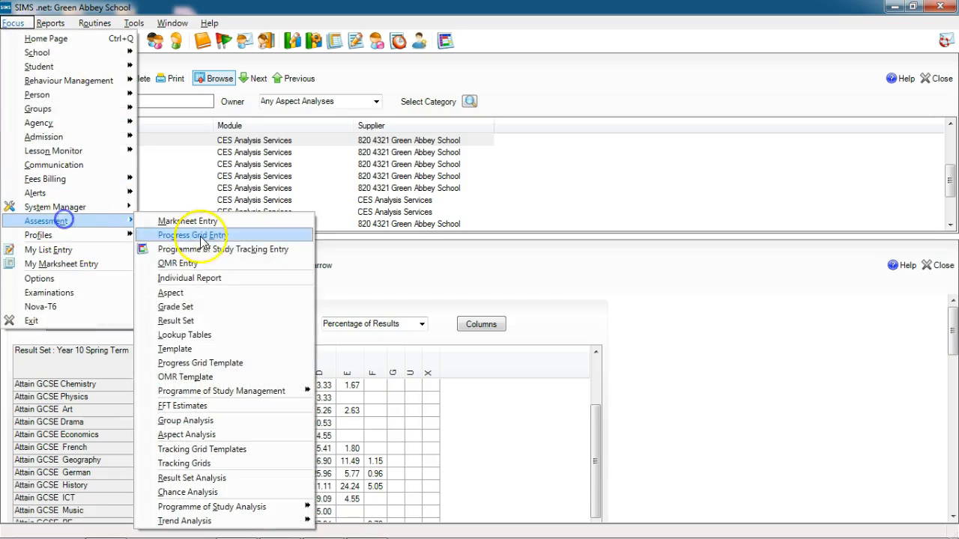
pyautogui.click(224, 477)
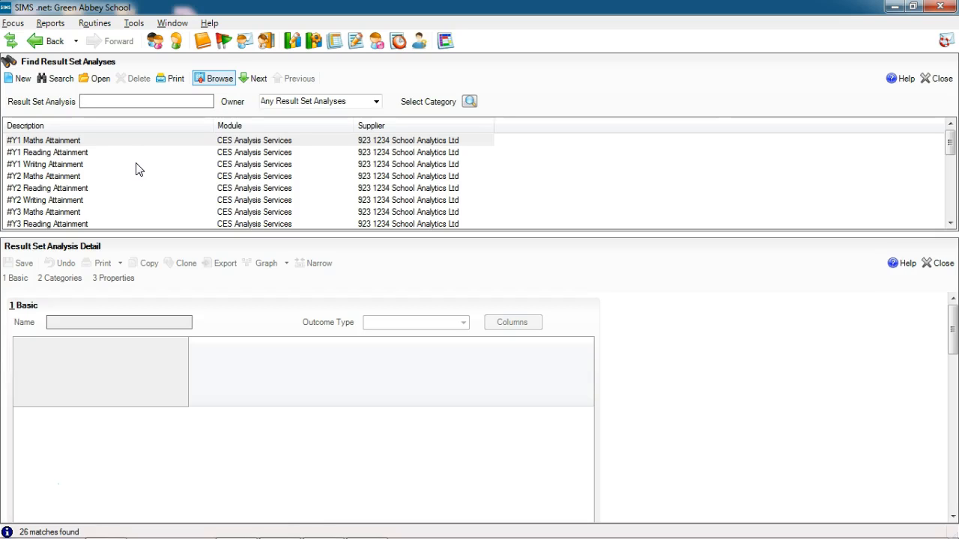
# Open the result set analysis *English Attainment Y9 13, examine its termly levels, and move on to *Mean Progress KS3 Core
pyautogui.moveTo(949, 146); pyautogui.dragTo(949, 197)
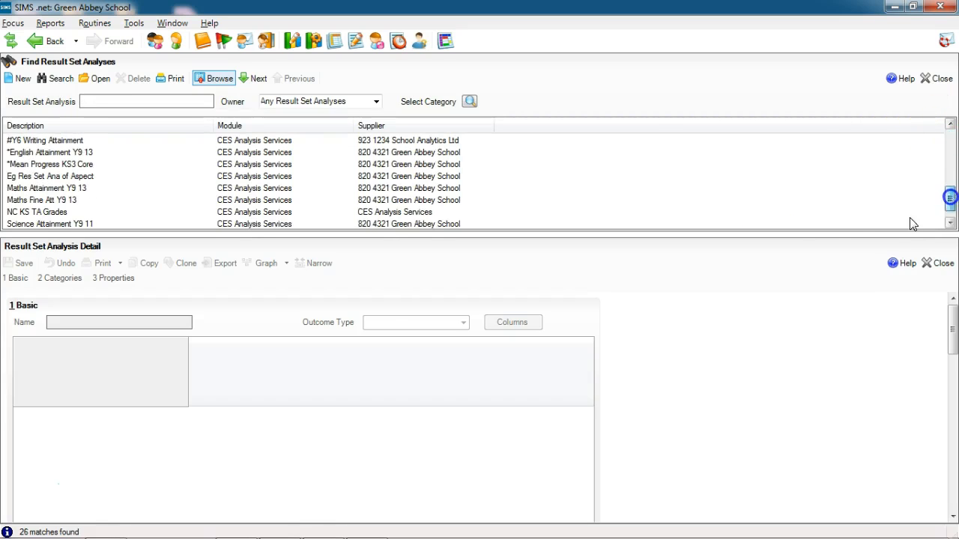
pyautogui.doubleClick(83, 155)
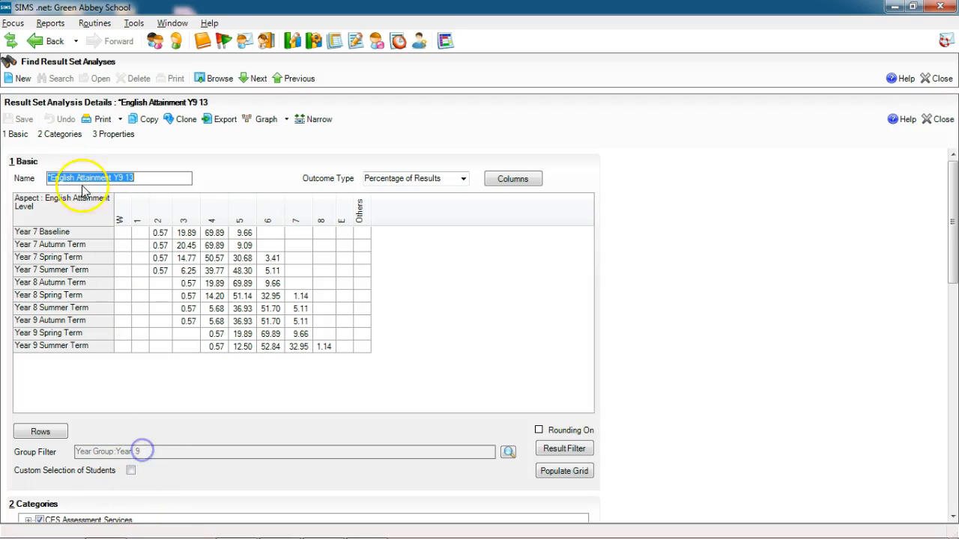
pyautogui.click(46, 198)
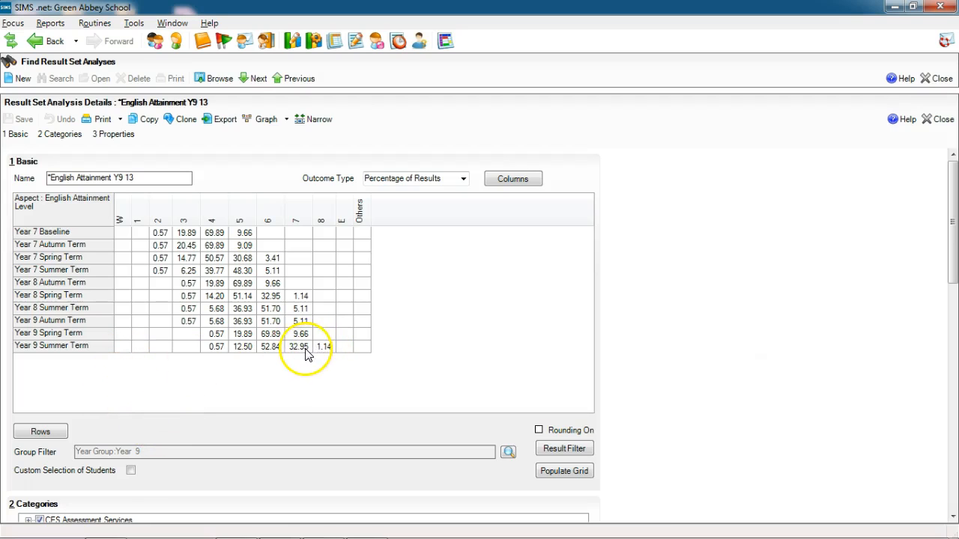
pyautogui.click(251, 81)
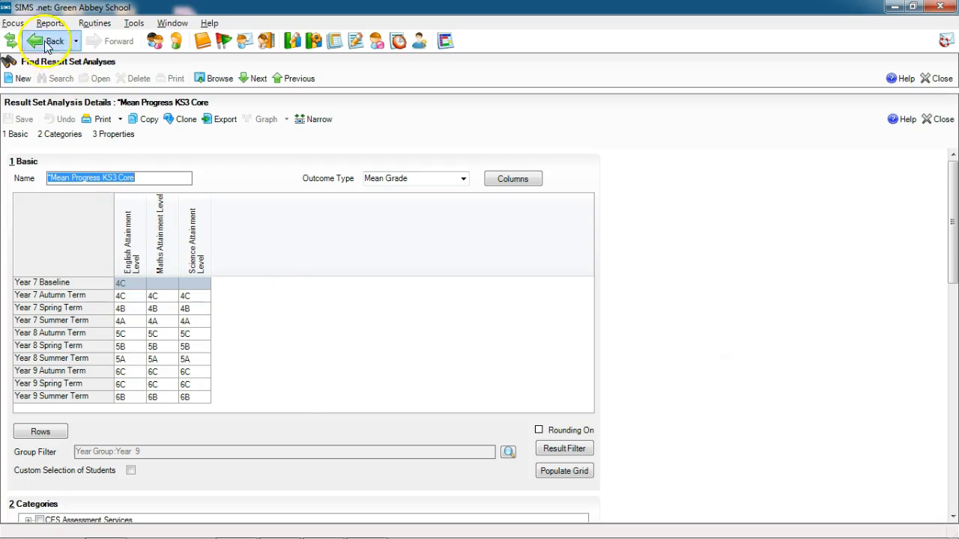
# Switch to the Assessment area's Chance Analysis and open the chance analysis *English Prog K2-K4 11/12
pyautogui.click(23, 26)
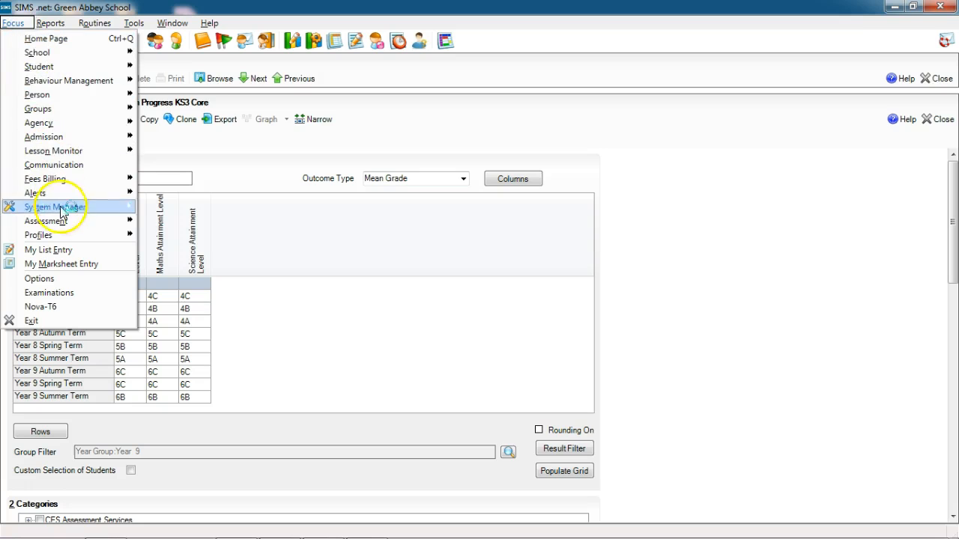
pyautogui.moveTo(66, 221)
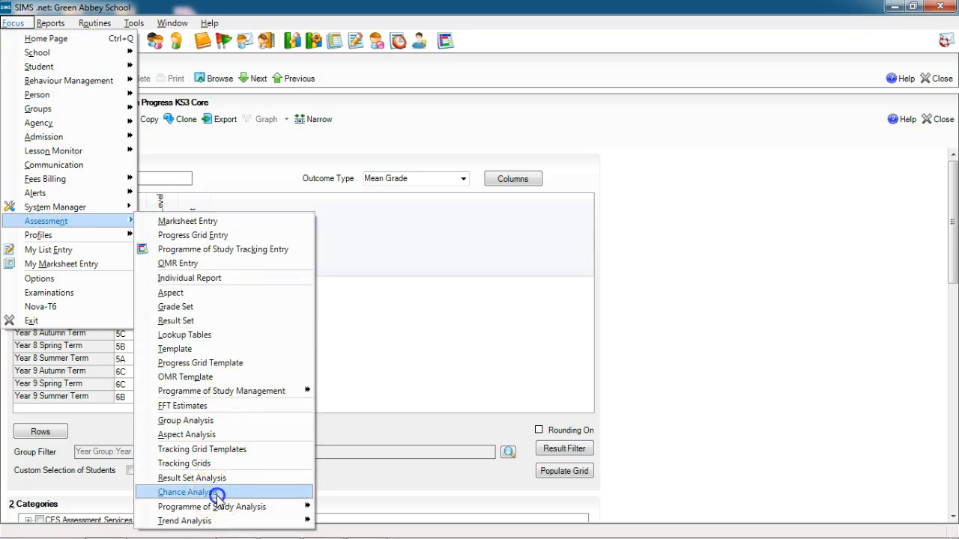
pyautogui.click(215, 492)
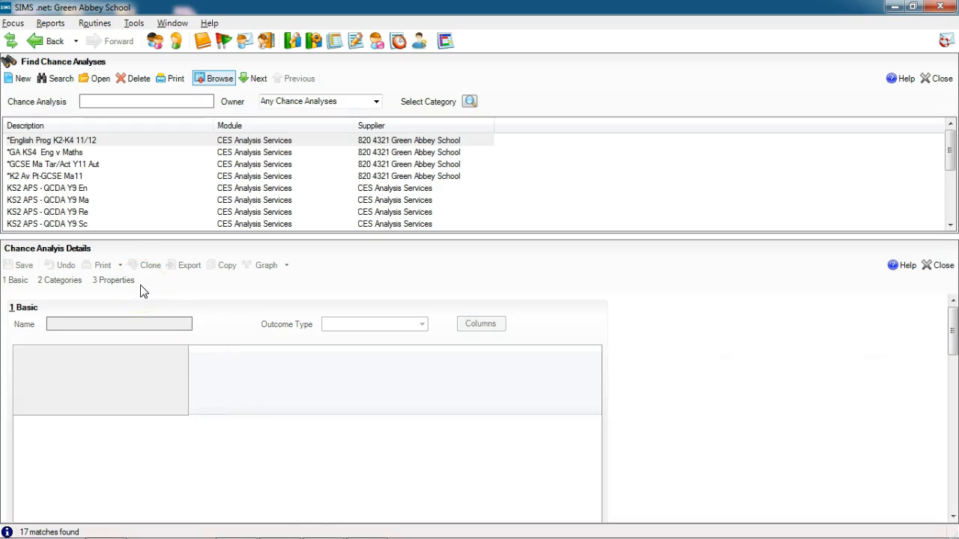
pyautogui.click(37, 141)
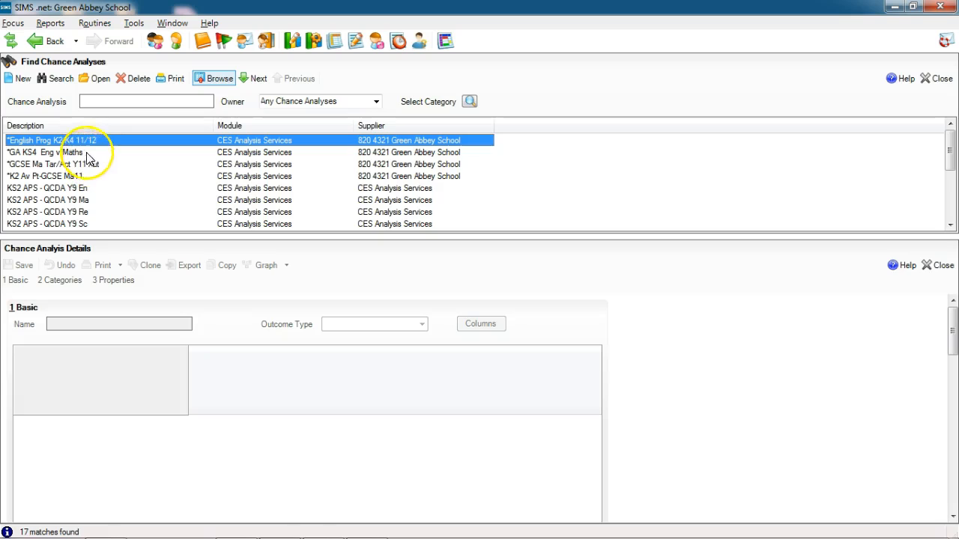
pyautogui.click(47, 142)
pyautogui.click(47, 144)
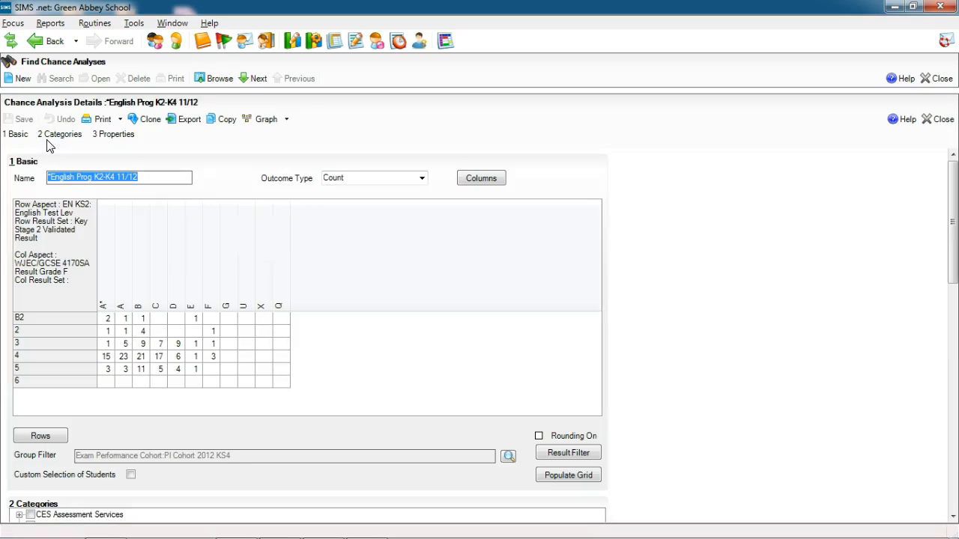
# Examine the Key Stage 2 English level rows of the chance analysis against the GCSE grade columns
pyautogui.click(30, 332)
pyautogui.click(34, 344)
pyautogui.click(45, 368)
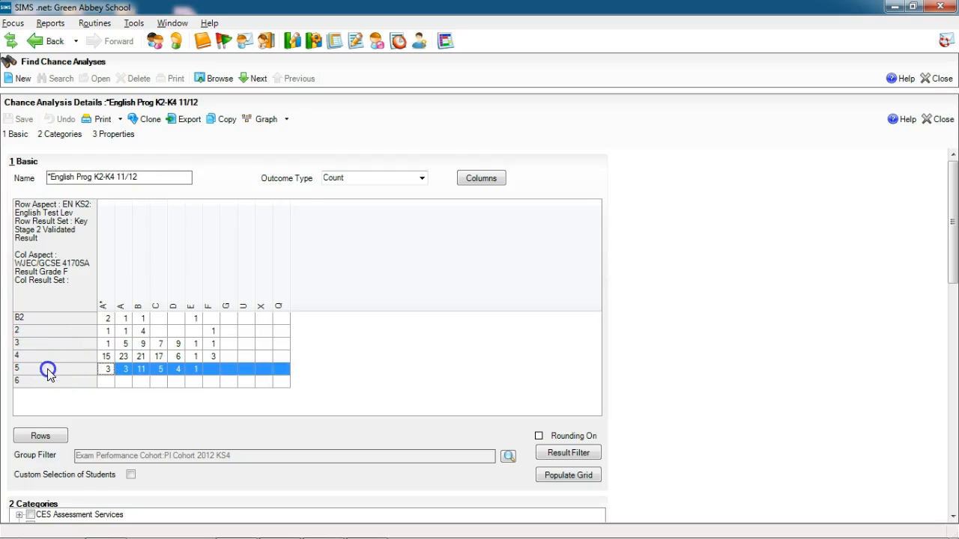
pyautogui.click(56, 383)
pyautogui.click(54, 372)
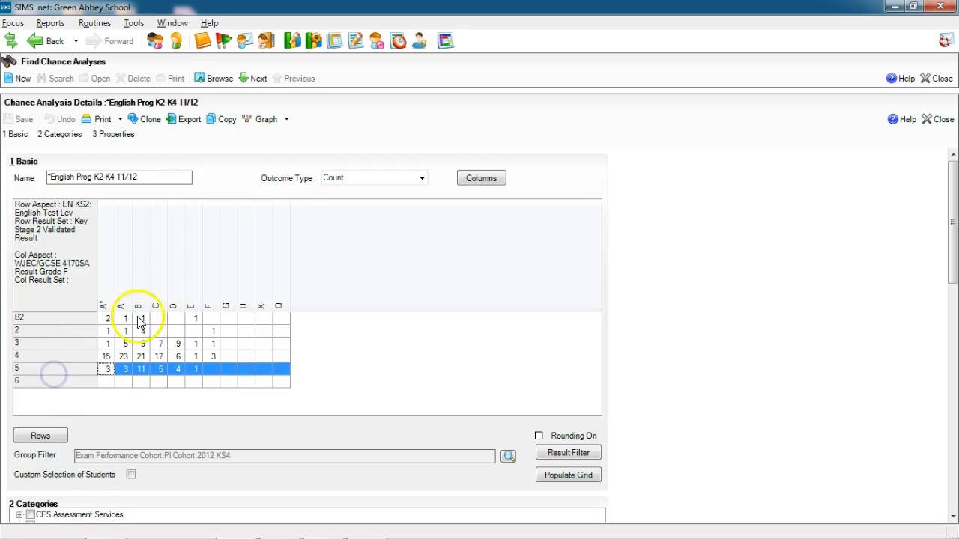
# View the students behind the level 4 row's grade F result and close their details
pyautogui.click(56, 355)
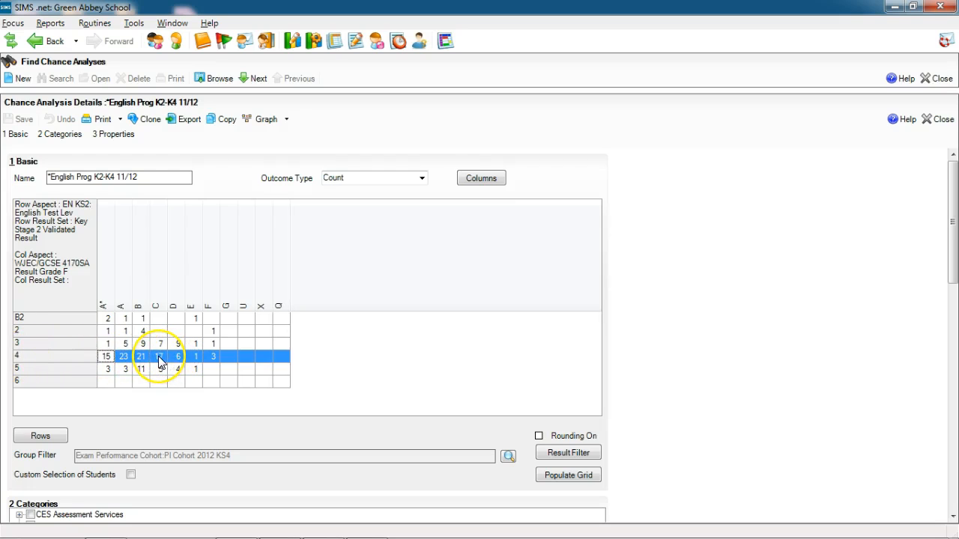
pyautogui.click(213, 358)
pyautogui.doubleClick(213, 358)
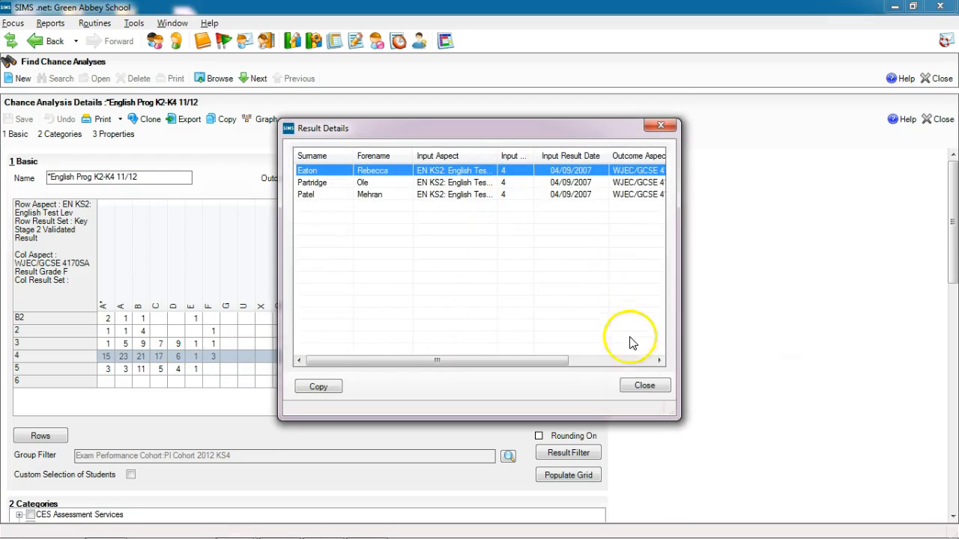
pyautogui.click(645, 386)
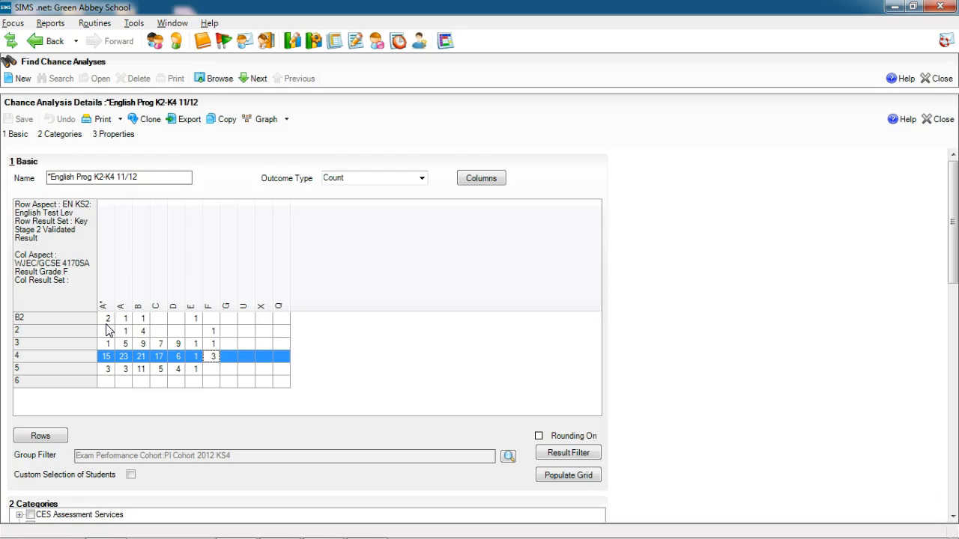
# Close the chance analysis and the *Mean Progress KS3 Core result set analysis, and switch to the Assessment area's Group Analysis
pyautogui.click(942, 84)
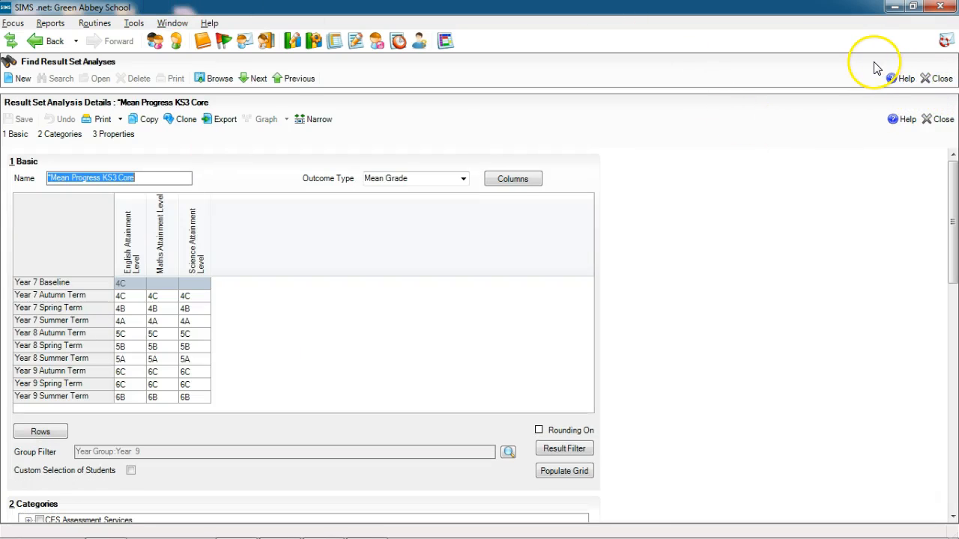
pyautogui.click(943, 119)
pyautogui.click(201, 79)
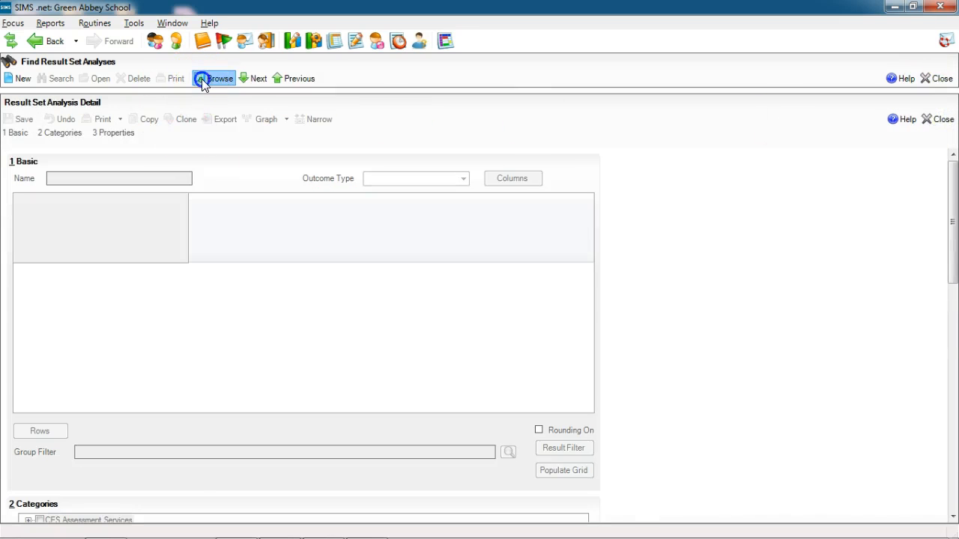
pyautogui.click(15, 23)
pyautogui.click(75, 221)
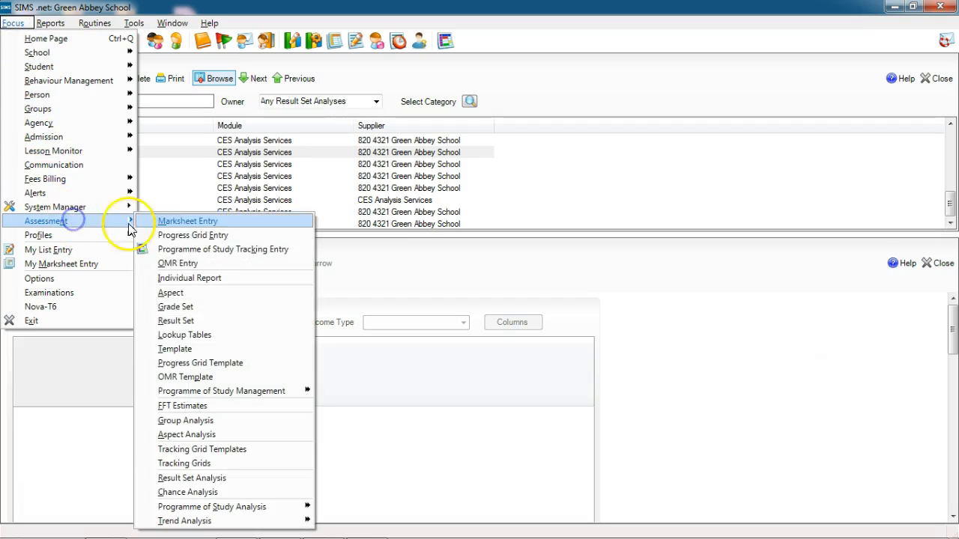
pyautogui.click(232, 420)
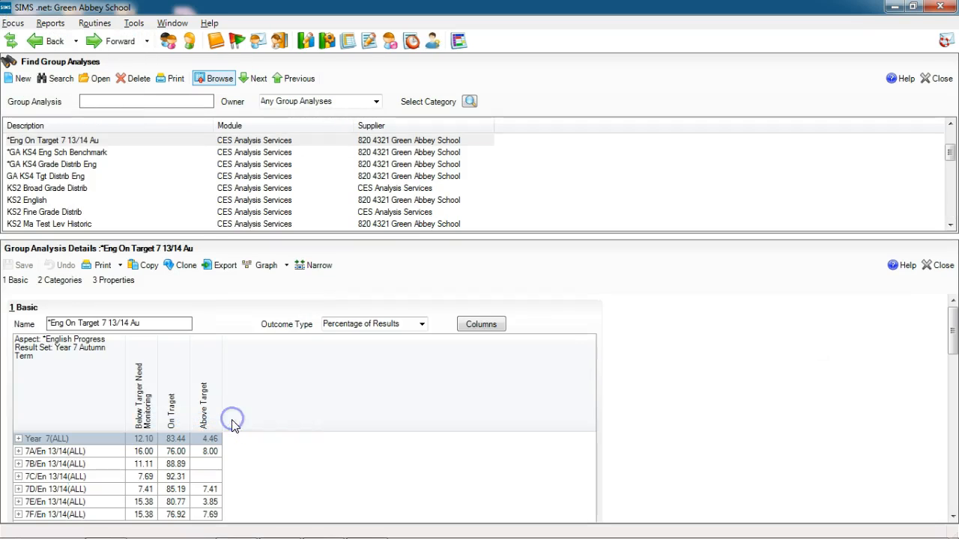
# Start a new group analysis with Group as its row pattern type
pyautogui.click(69, 153)
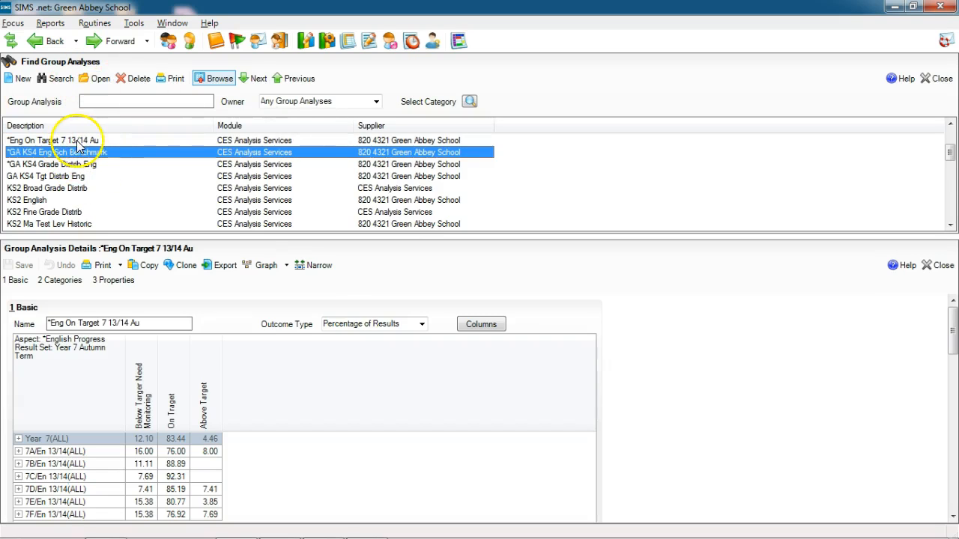
pyautogui.click(77, 142)
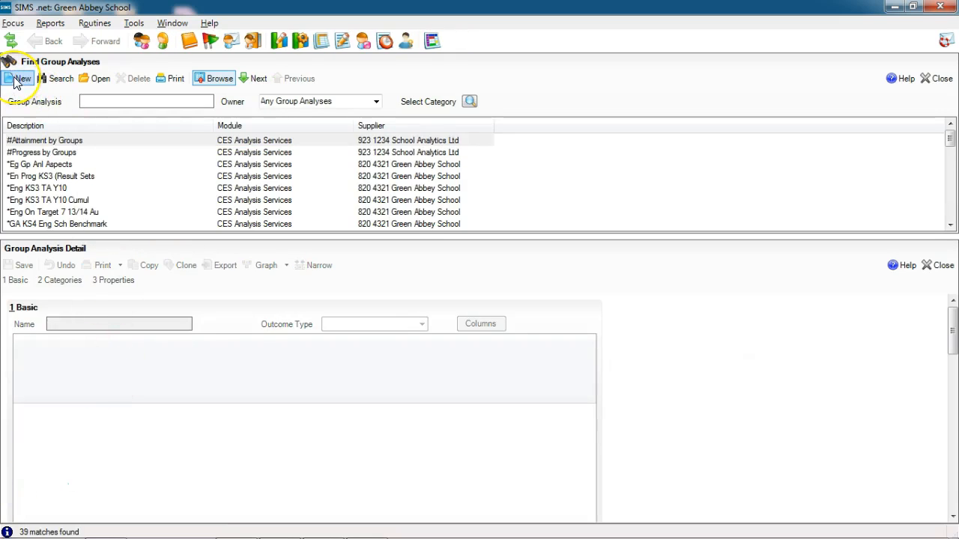
pyautogui.click(15, 82)
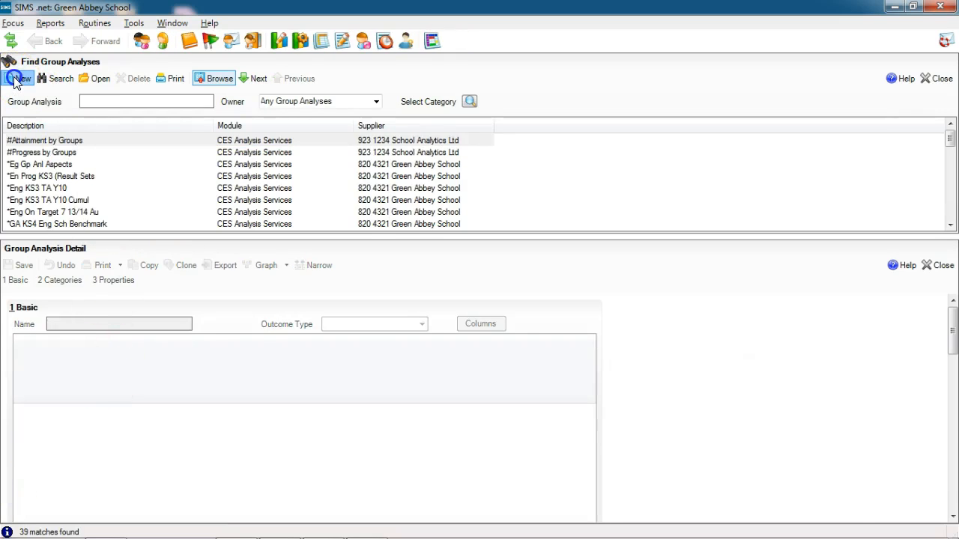
pyautogui.click(324, 199)
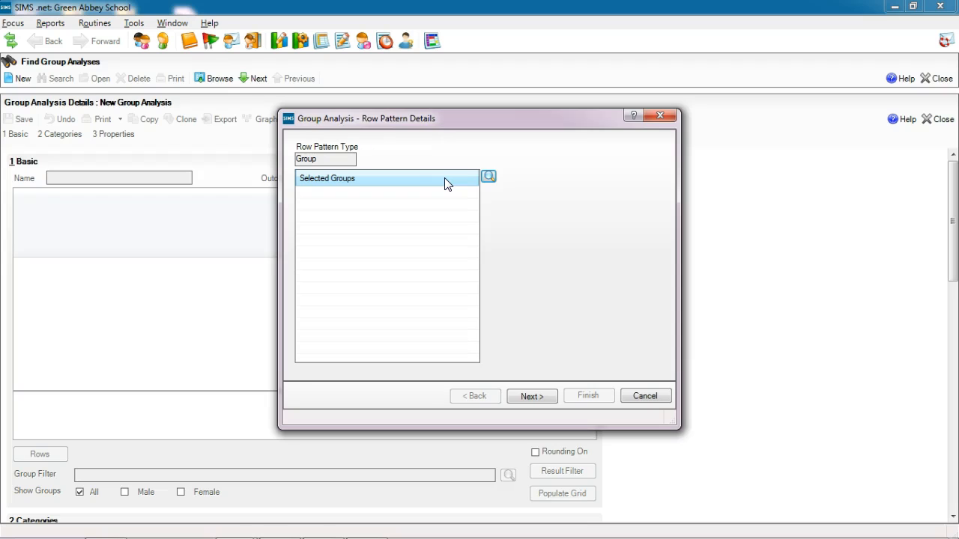
pyautogui.click(326, 159)
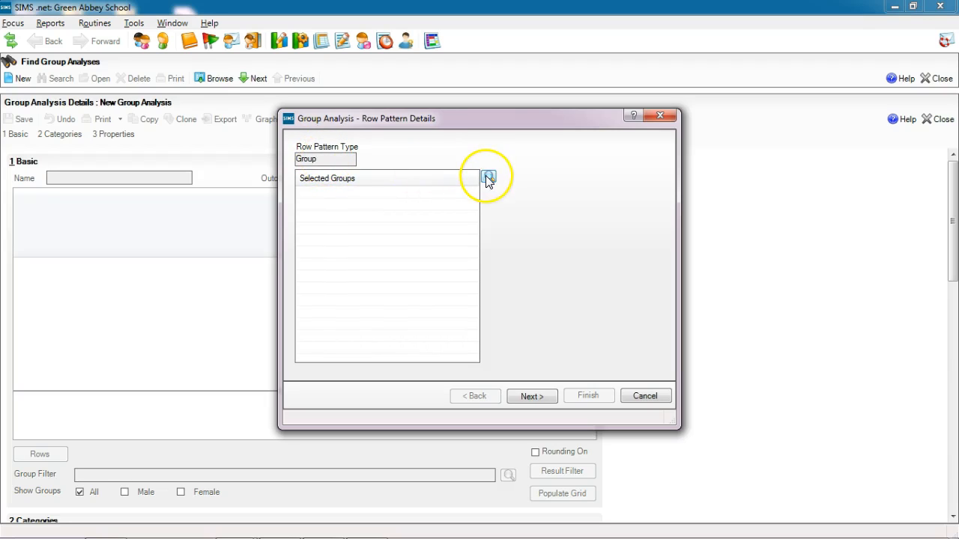
# Choose the Year 7, Year 8 and Year 9 year groups as the analysis rows and continue to the column pattern details
pyautogui.click(488, 177)
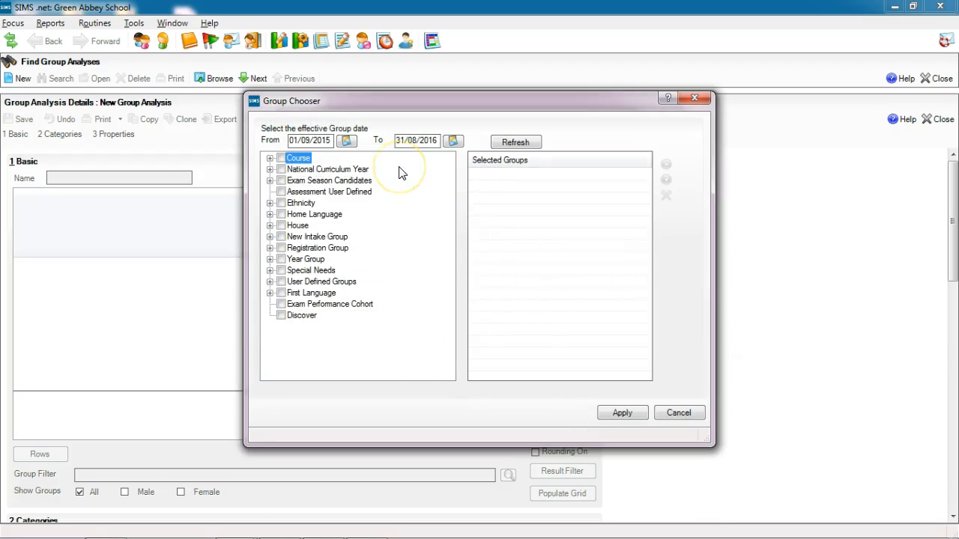
pyautogui.click(270, 259)
pyautogui.click(294, 280)
pyautogui.click(295, 293)
pyautogui.click(294, 303)
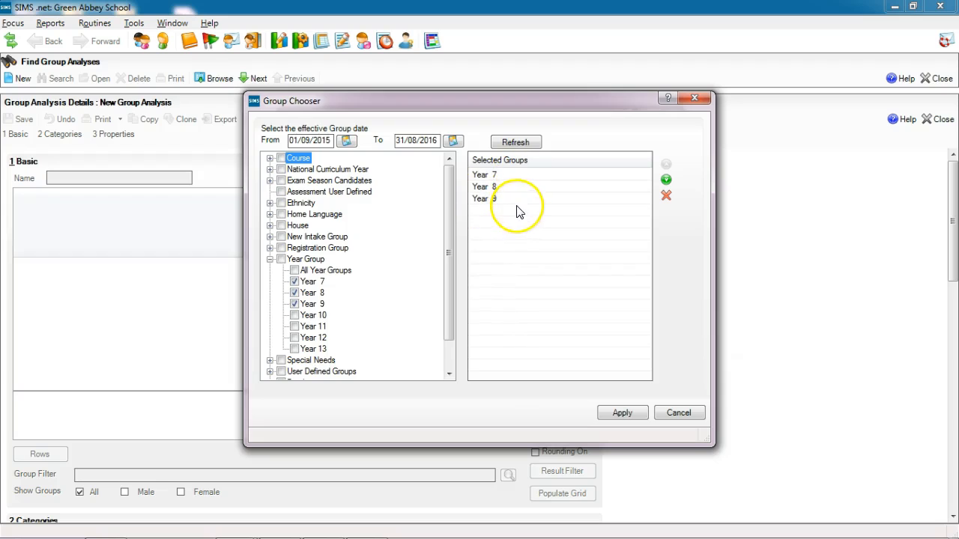
pyautogui.click(483, 186)
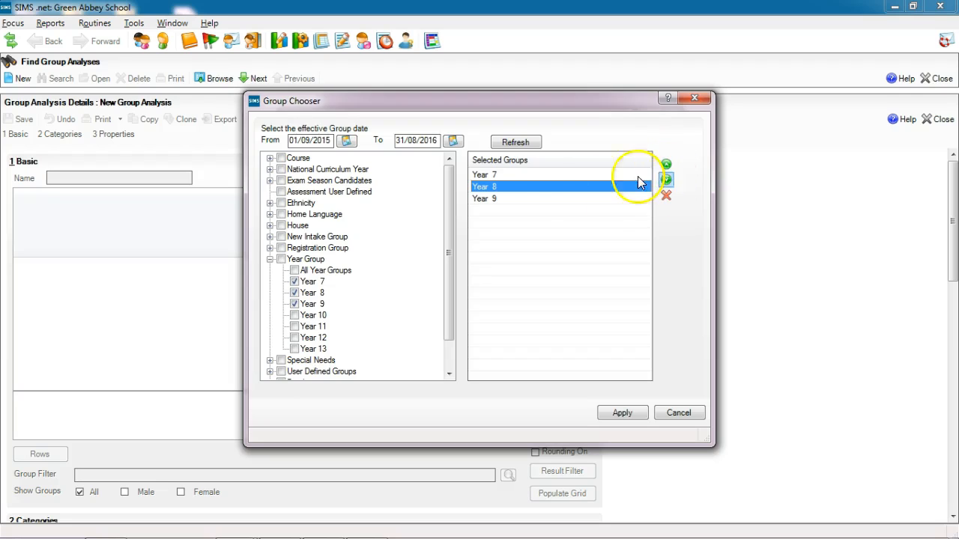
pyautogui.click(505, 175)
pyautogui.click(500, 187)
pyautogui.click(500, 198)
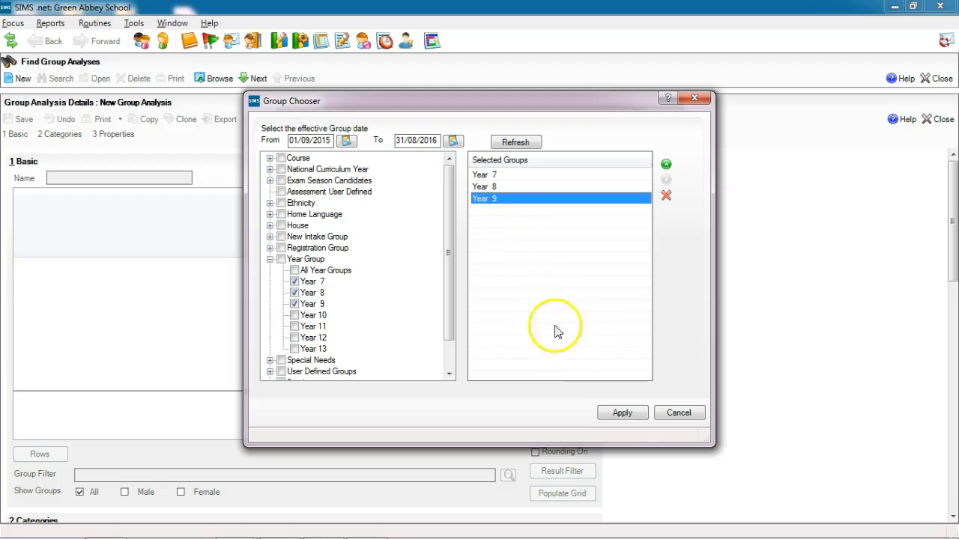
pyautogui.click(623, 414)
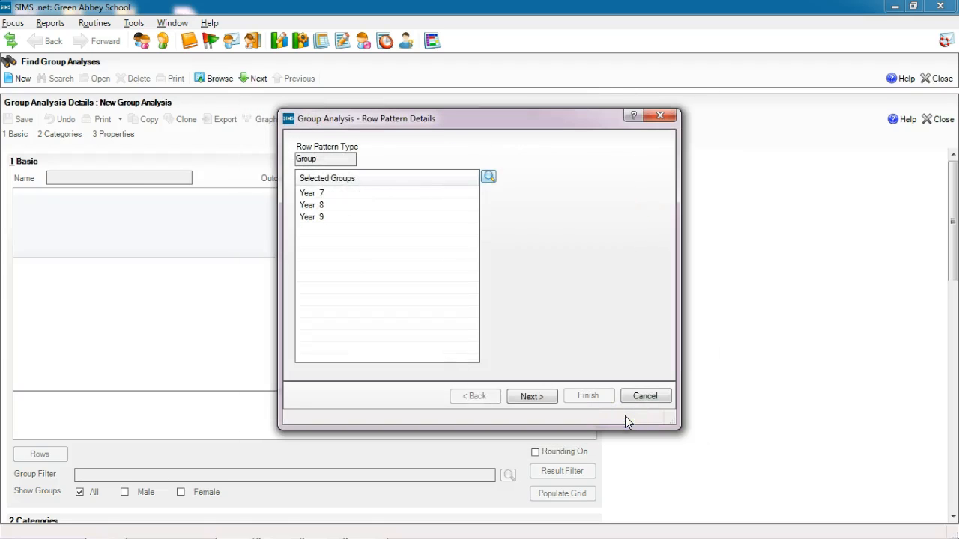
pyautogui.click(546, 400)
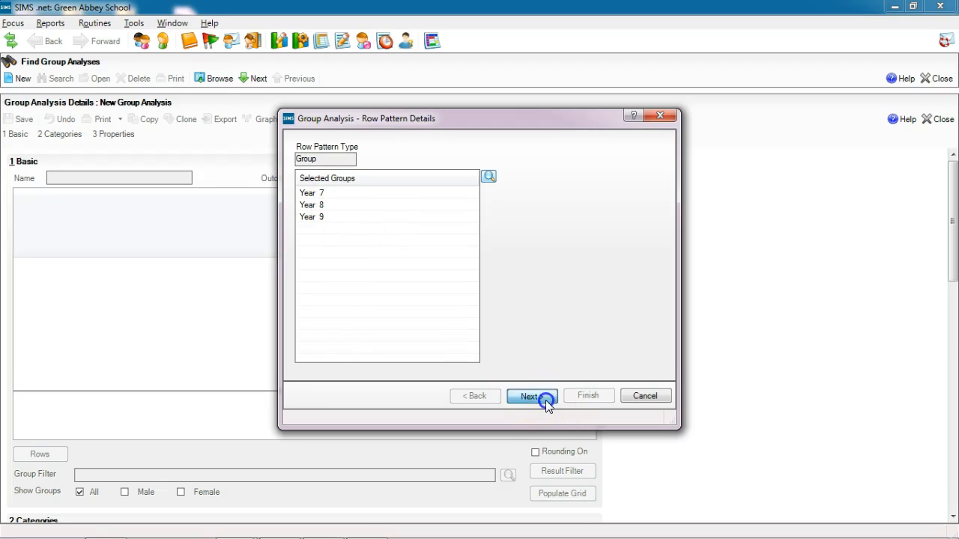
pyautogui.click(543, 398)
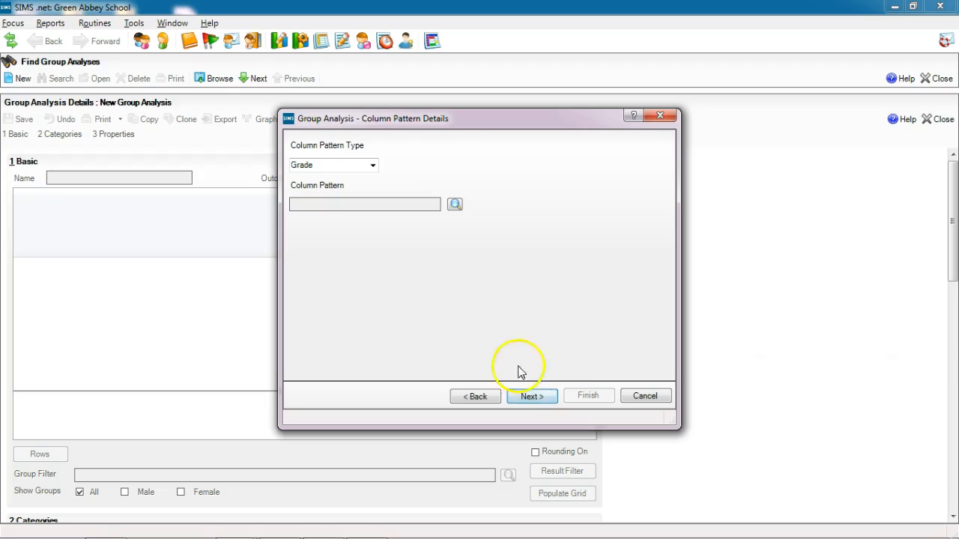
# Set the column pattern type to Grade with the !National Curric Sub Leve pattern, and accept the default group details
pyautogui.click(373, 166)
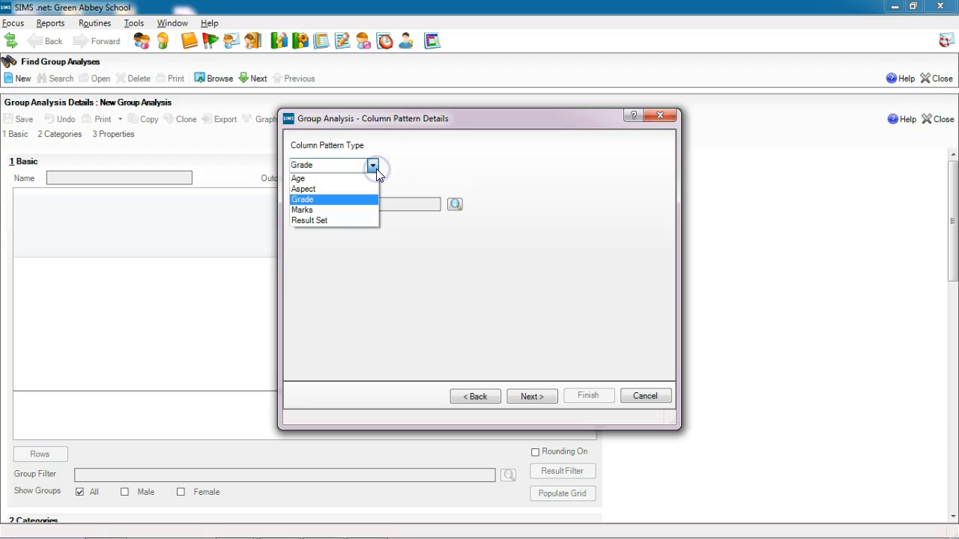
pyautogui.click(313, 202)
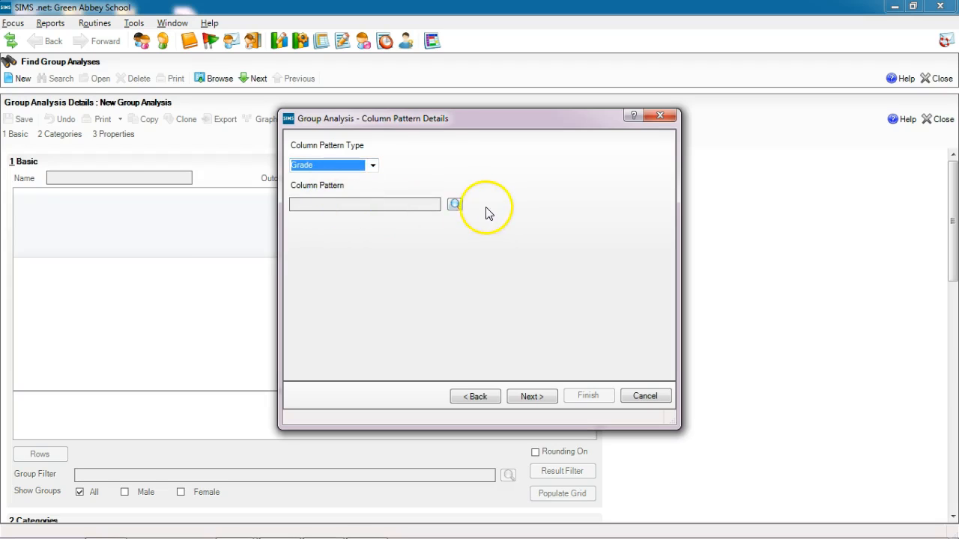
pyautogui.click(455, 205)
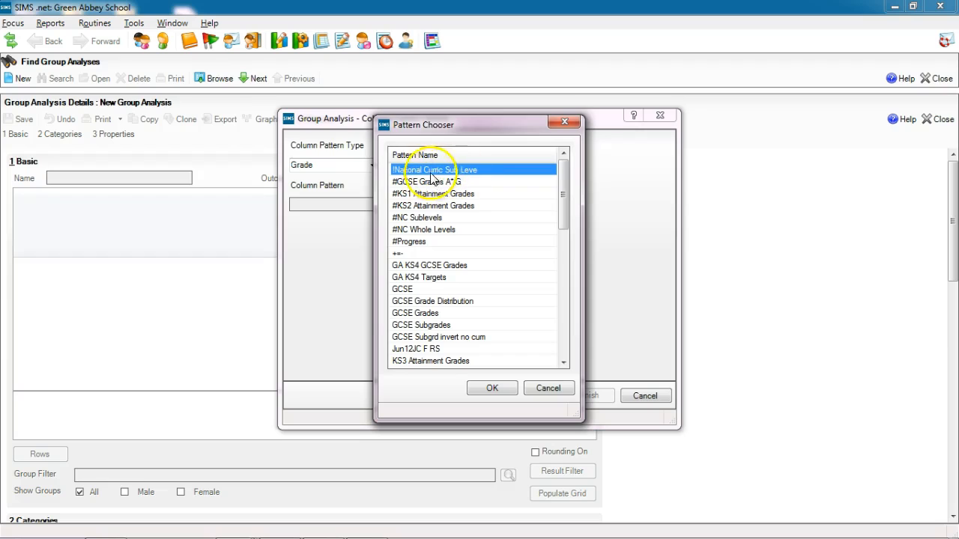
pyautogui.doubleClick(475, 170)
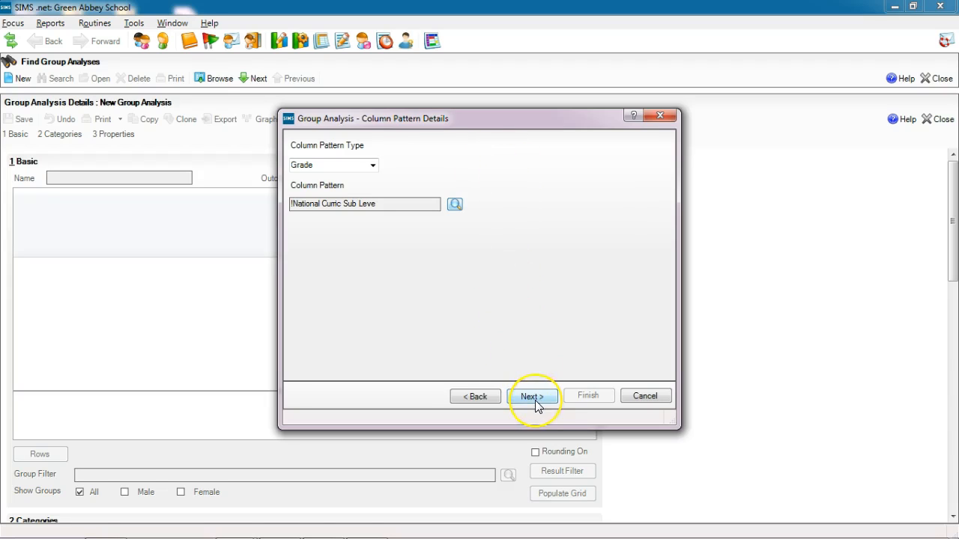
pyautogui.click(534, 397)
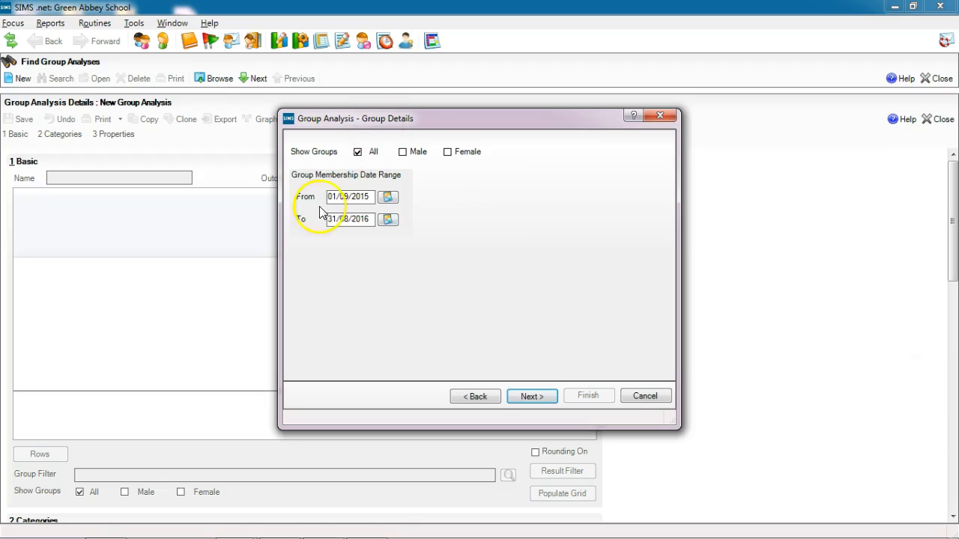
pyautogui.click(529, 400)
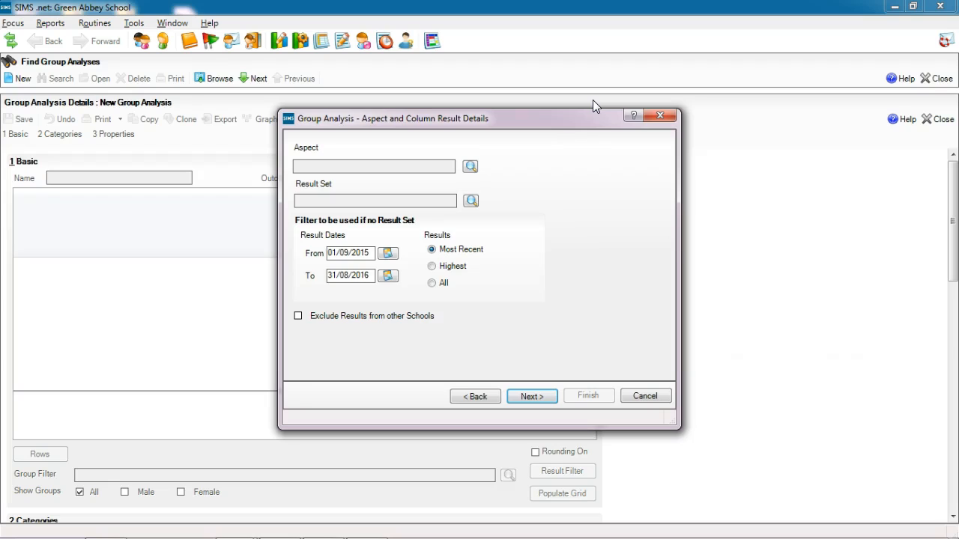
# Search the aspects for "english" and select English Attainment Level as the aspect to analyse
pyautogui.click(470, 166)
pyautogui.click(457, 146)
pyautogui.write('english')
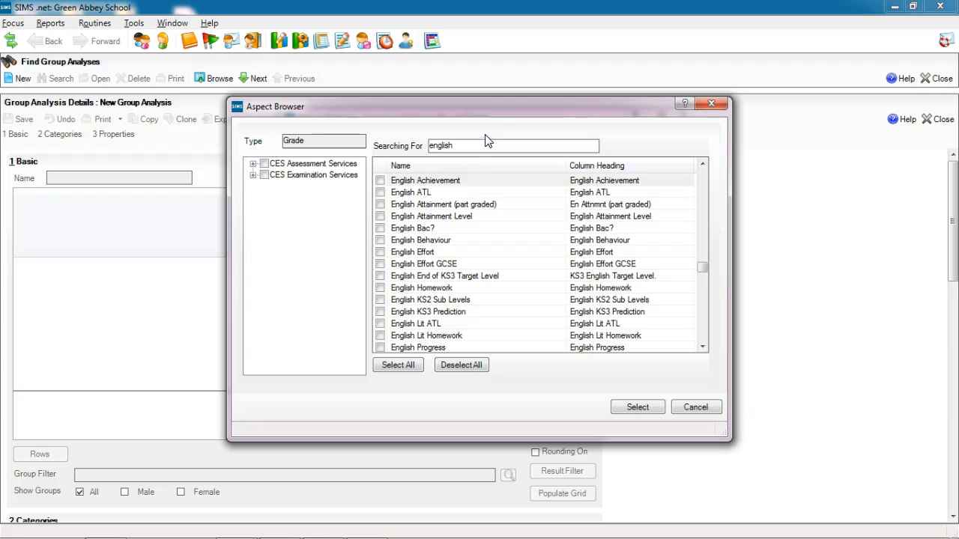
pyautogui.click(380, 216)
pyautogui.click(632, 409)
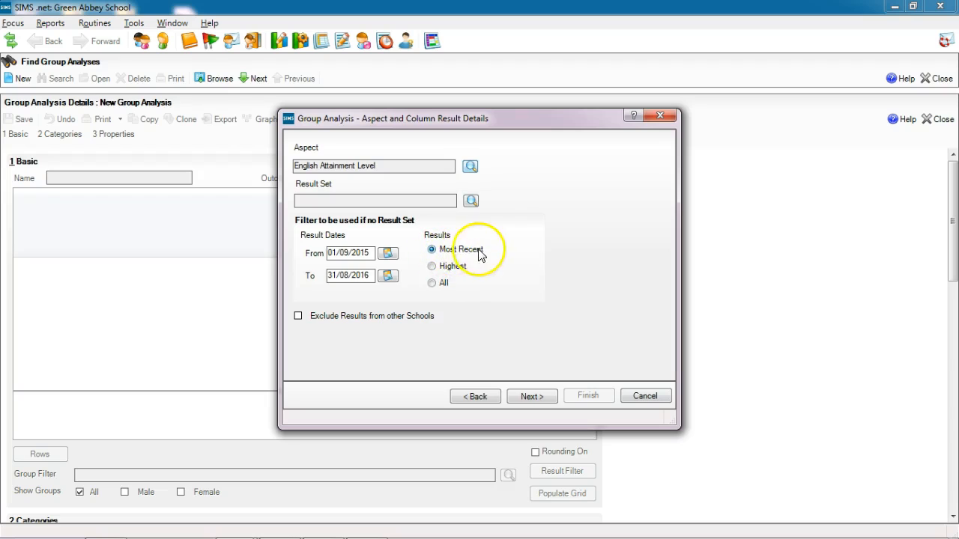
# Accept the Most Recent results filter and finish the group analysis with Count as the outcome type
pyautogui.click(531, 396)
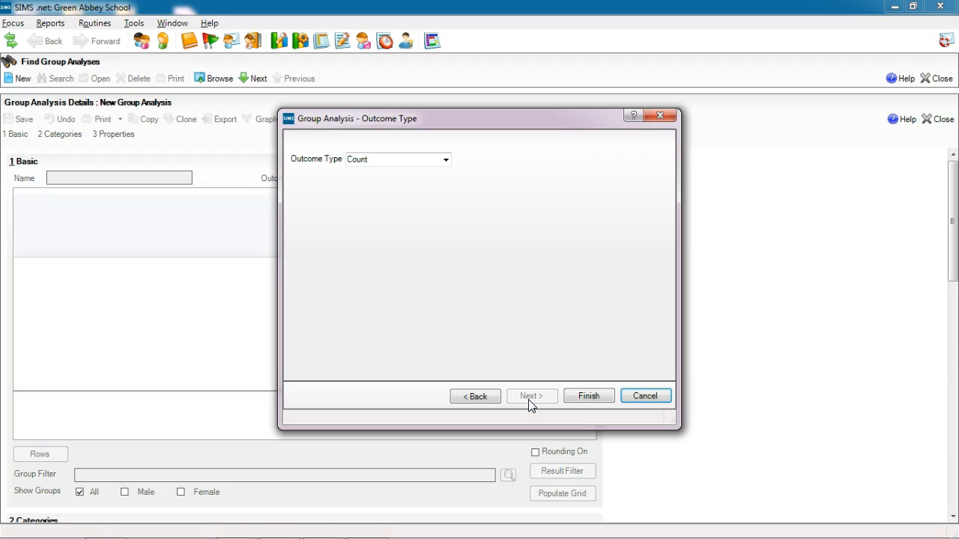
pyautogui.click(590, 398)
pyautogui.click(499, 292)
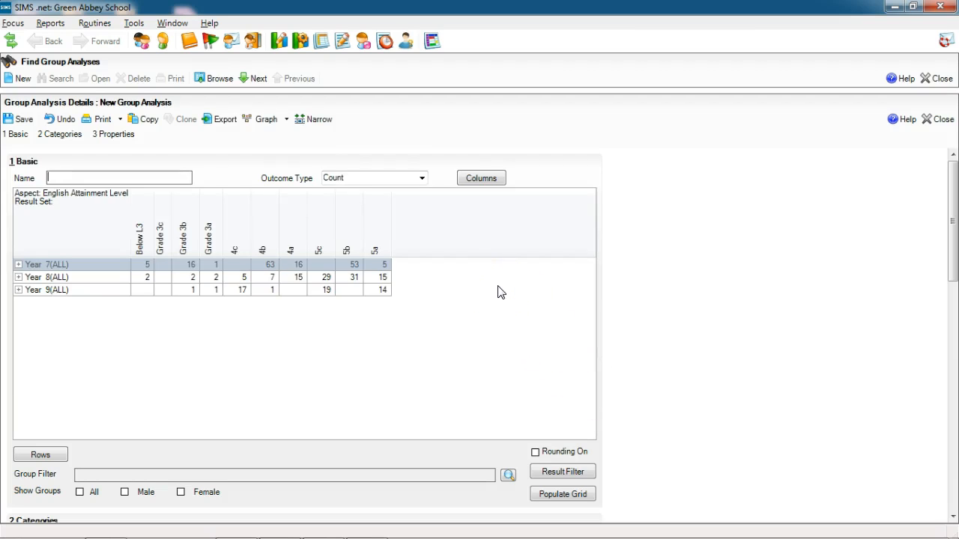